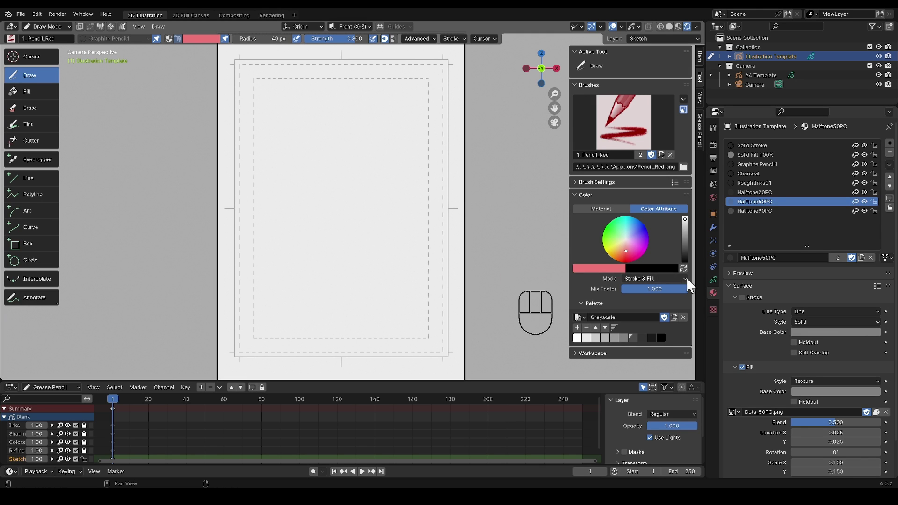
- Display the Grease Pencil layers and open Brushes_Library.blend for appending, filtered to brushes with Fake User enabled
left_click(713, 280)
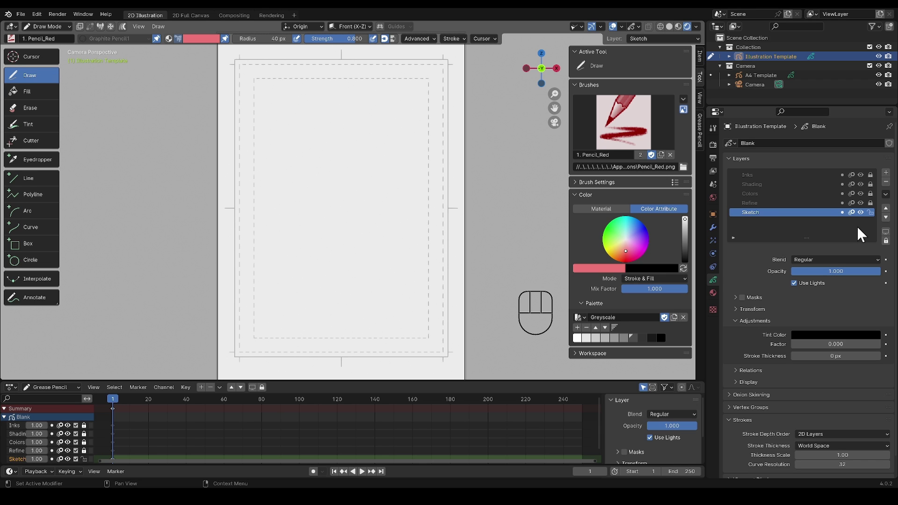
left_click(21, 14)
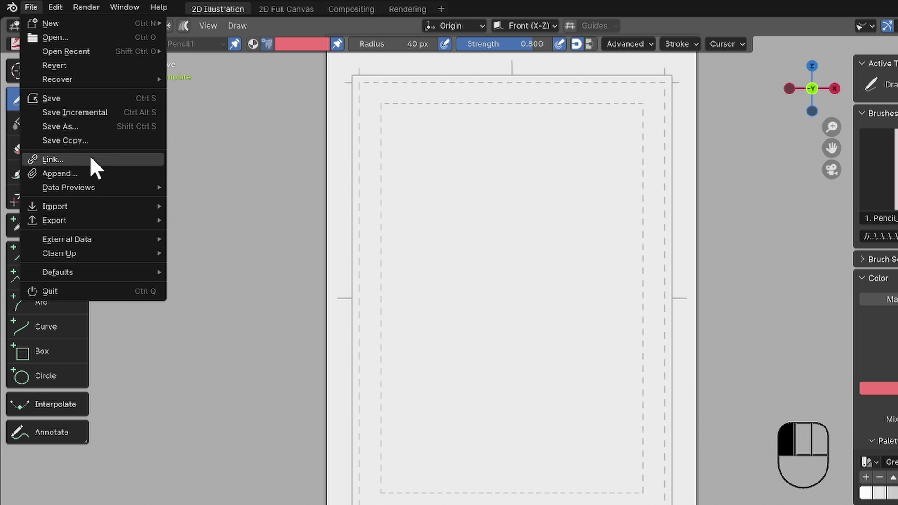
left_click(87, 171)
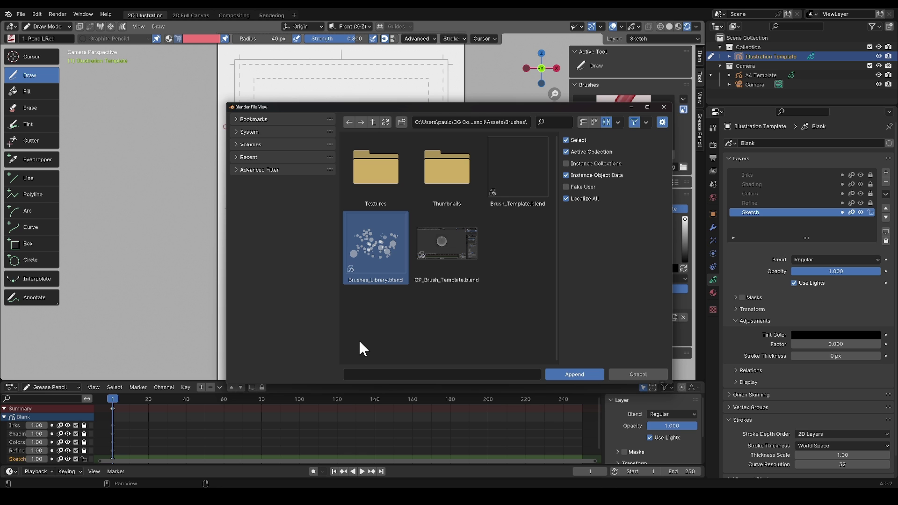
left_click(252, 170)
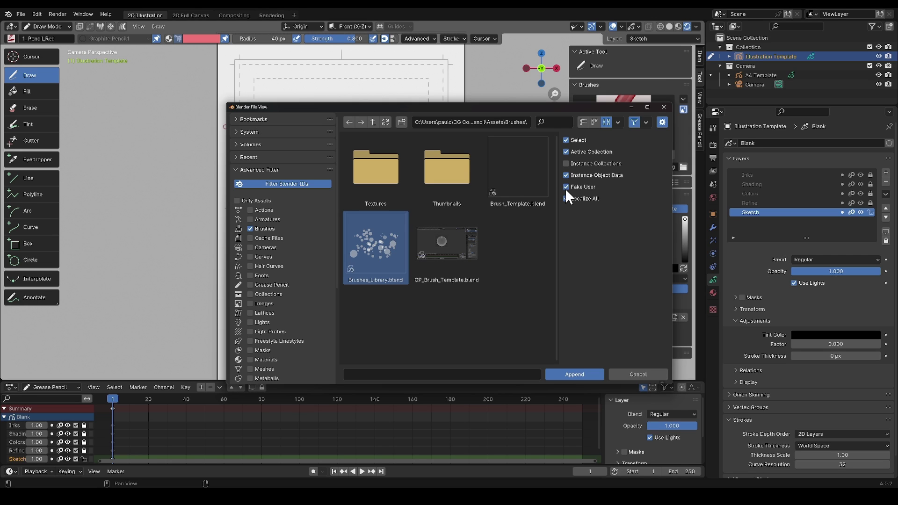
left_click(563, 374)
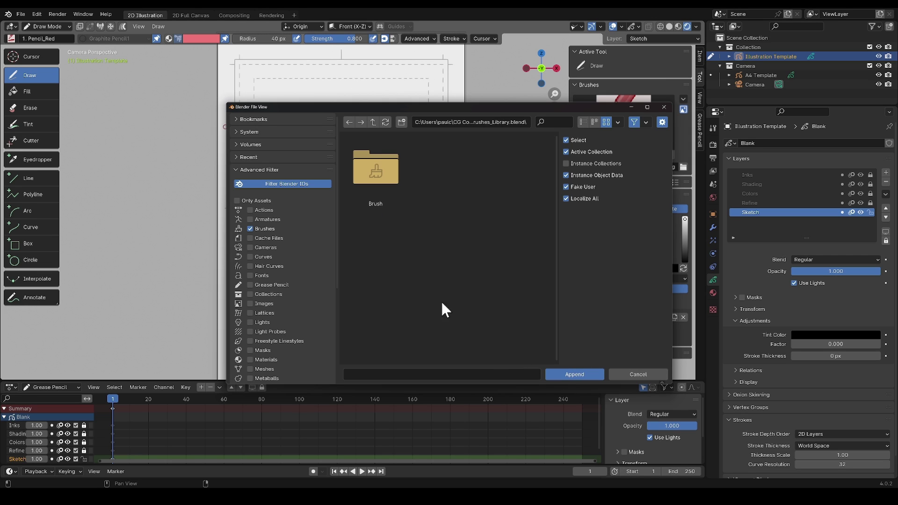
- Append the Bubbles brush from the library's Brush folder and bring up the list of available brushes
left_click(380, 160)
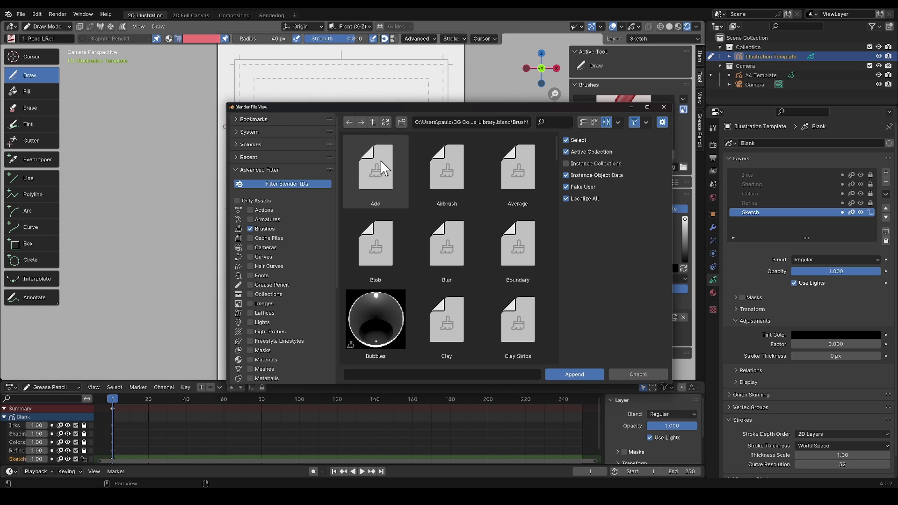
scroll(401, 190, "down", 2)
left_click(378, 262)
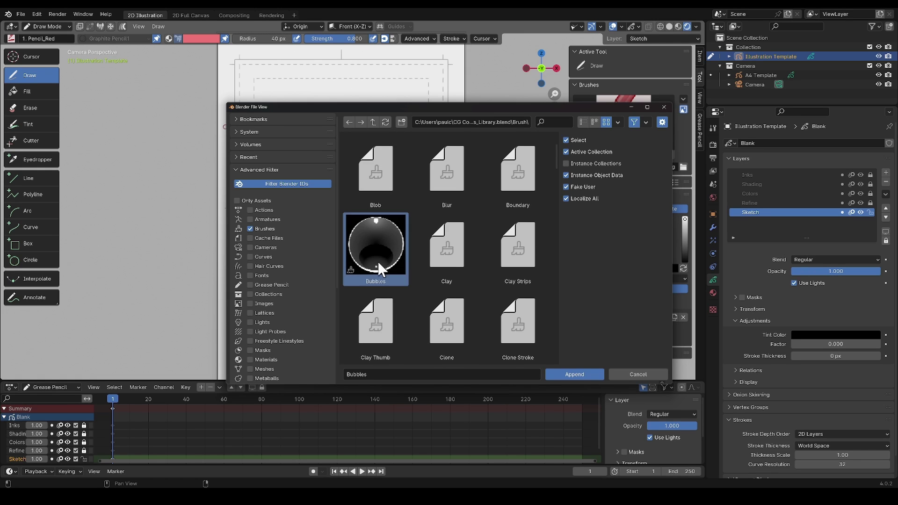
left_click(590, 371)
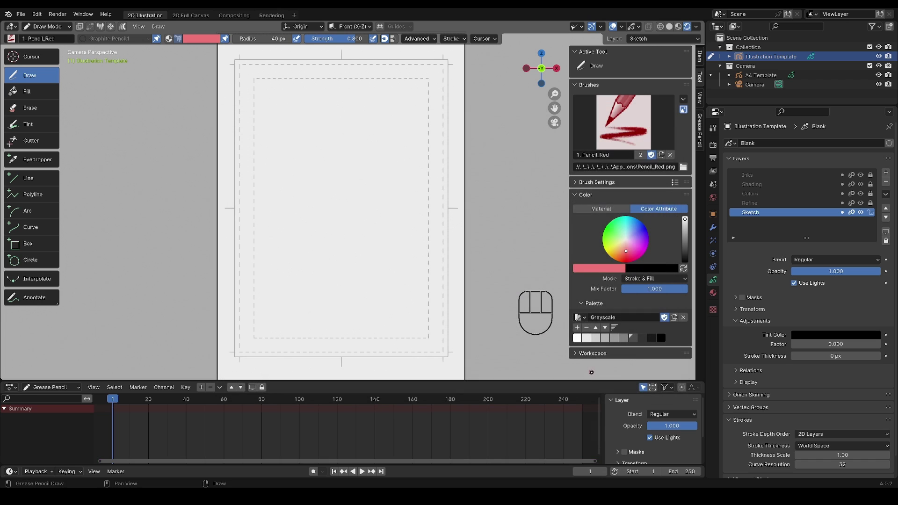
left_click(618, 131)
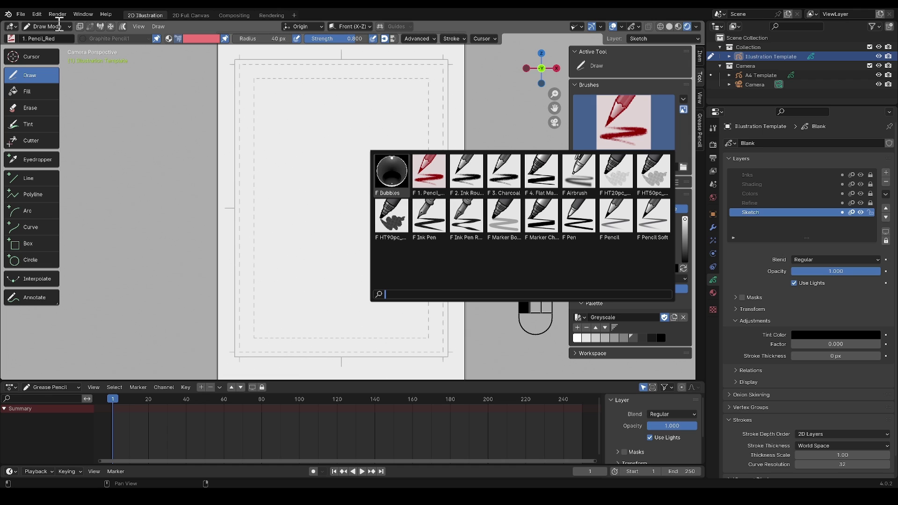
- Save the illustration template as a new file
left_click(21, 14)
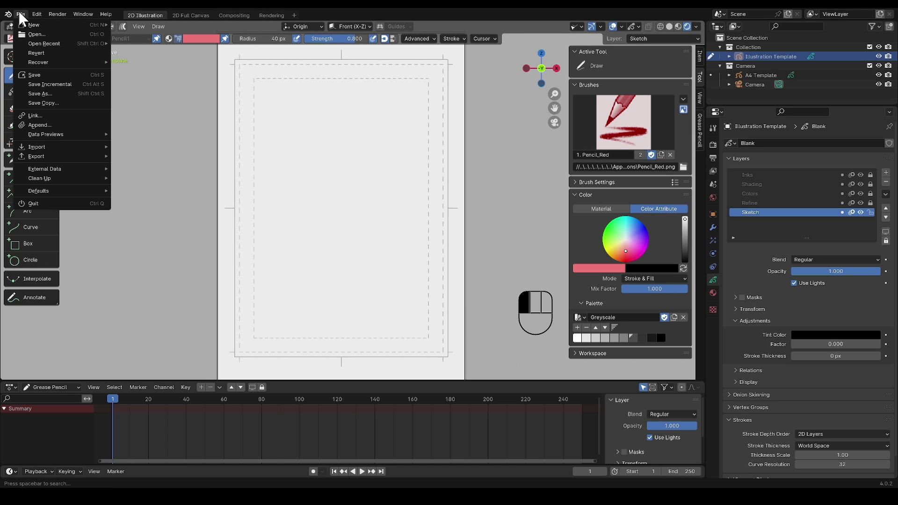
left_click(41, 94)
type("a")
key("Return")
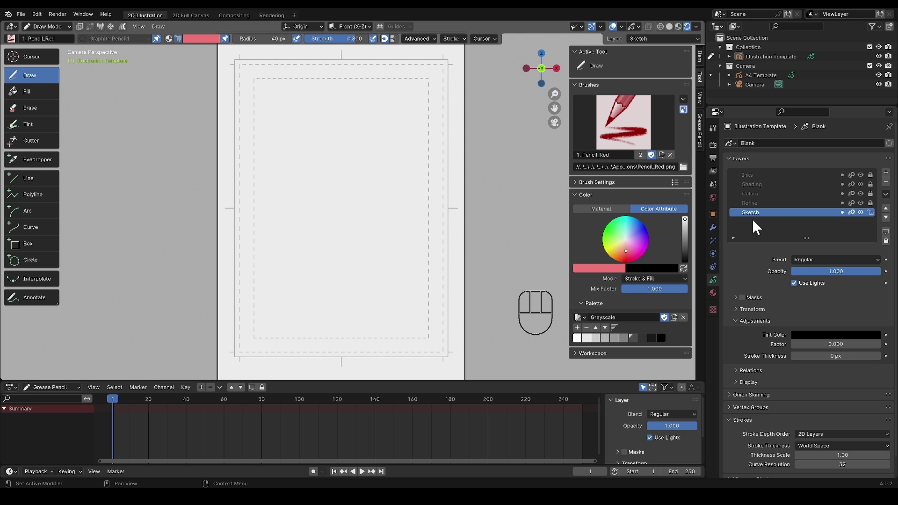
- Choose the 1. Pencil_Red brush and set the color palette to Greyscale
left_click(623, 121)
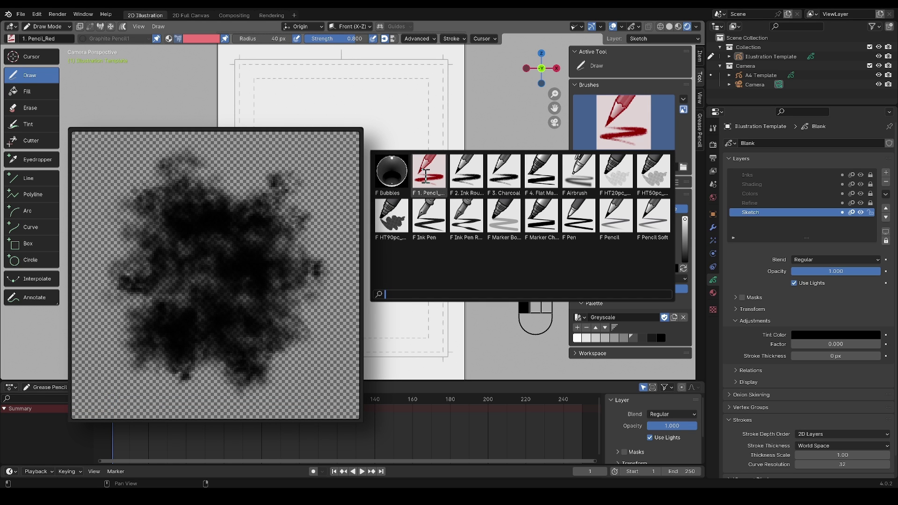
left_click(426, 176)
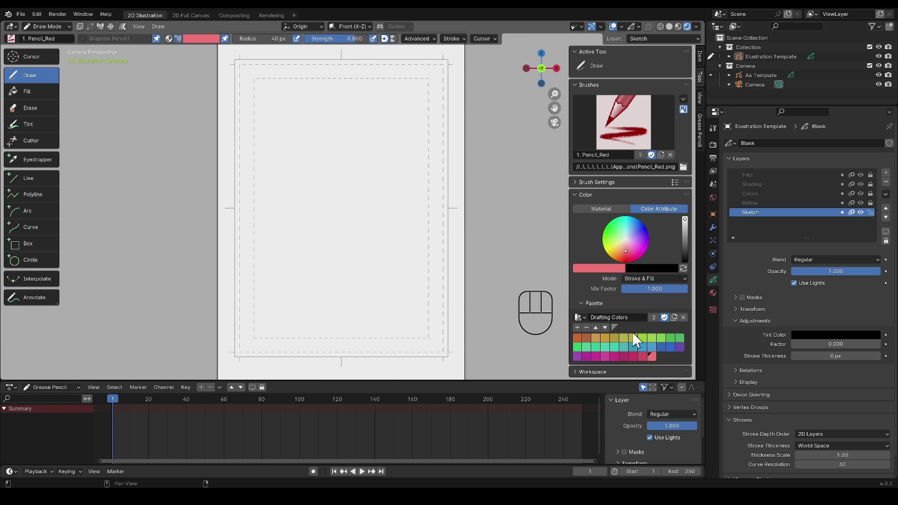
left_click(582, 317)
left_click(624, 371)
- Sketch the figure's round head with facial guidelines and the torso on the Sketch layer in the upper middle of the page
mouse_move(361, 124)
left_mouse_down()
mouse_move(349, 149)
mouse_move(366, 126)
left_mouse_up()
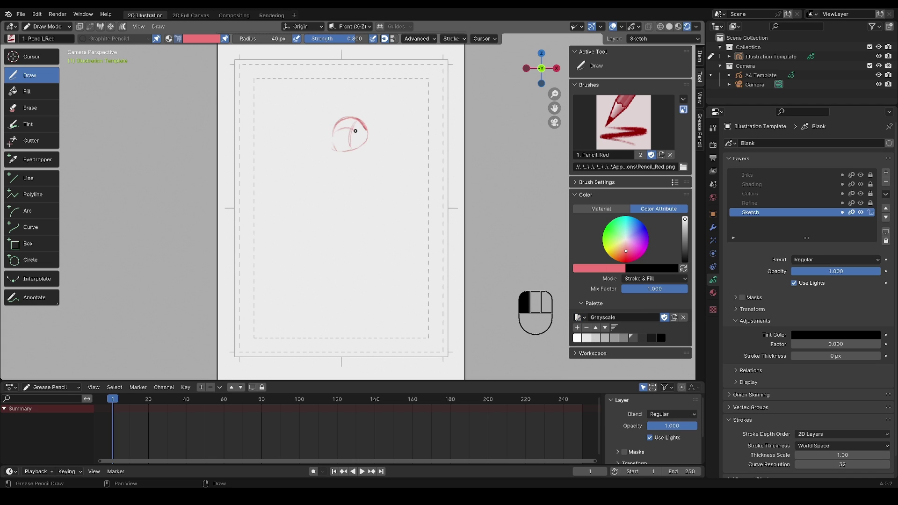
left_click_drag(343, 164, 325, 222)
mouse_move(357, 149)
left_mouse_down()
mouse_move(333, 144)
mouse_move(348, 143)
left_mouse_up()
mouse_move(369, 137)
left_mouse_down()
mouse_move(351, 160)
mouse_move(331, 167)
mouse_move(367, 167)
mouse_move(329, 195)
mouse_move(345, 204)
mouse_move(321, 232)
mouse_move(323, 191)
left_mouse_up()
mouse_move(342, 160)
left_mouse_down()
mouse_move(340, 174)
mouse_move(321, 162)
mouse_move(320, 176)
mouse_move(339, 164)
mouse_move(321, 200)
mouse_move(326, 218)
mouse_move(315, 221)
left_mouse_up()
- Sketch the hips and both legs, one stretched diagonally towards the page corner and the other bent backwards
left_click_drag(347, 204, 306, 290)
mouse_move(331, 224)
left_mouse_down()
mouse_move(287, 283)
mouse_move(301, 287)
left_mouse_up()
mouse_move(311, 273)
middle_mouse_down()
mouse_move(331, 220)
mouse_move(353, 203)
middle_mouse_up()
mouse_move(328, 215)
left_mouse_down()
mouse_move(302, 255)
mouse_move(309, 264)
mouse_move(262, 294)
left_mouse_up()
left_click_drag(303, 269, 303, 290)
left_click_drag(291, 267, 272, 290)
left_click_drag(267, 293, 284, 303)
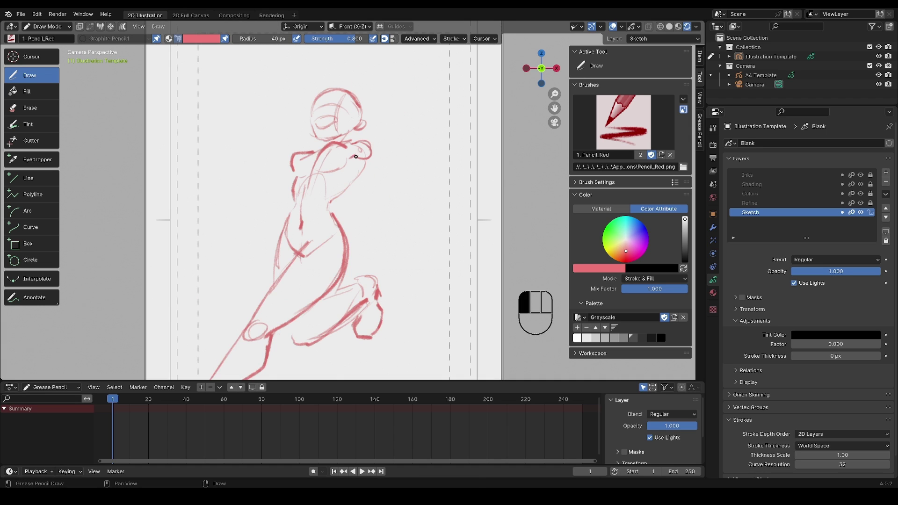
- Sketch the arm stretched out behind the figure with its open hand, and the raised hand on the opposite side
left_click_drag(370, 144, 402, 169)
left_click_drag(366, 168, 400, 195)
mouse_move(403, 172)
left_mouse_down()
mouse_move(403, 186)
mouse_move(396, 183)
left_mouse_up()
left_click_drag(357, 162, 400, 187)
left_click_drag(409, 175, 444, 223)
mouse_move(400, 191)
left_mouse_down()
mouse_move(433, 227)
mouse_move(457, 232)
mouse_move(436, 241)
left_mouse_up()
left_click_drag(437, 235, 473, 237)
mouse_move(243, 156)
left_mouse_down()
mouse_move(270, 209)
mouse_move(281, 206)
mouse_move(276, 213)
mouse_move(294, 175)
mouse_move(256, 145)
mouse_move(260, 126)
left_mouse_up()
mouse_move(254, 153)
left_mouse_down()
mouse_move(245, 131)
mouse_move(236, 144)
mouse_move(249, 161)
mouse_move(211, 135)
mouse_move(228, 154)
left_mouse_up()
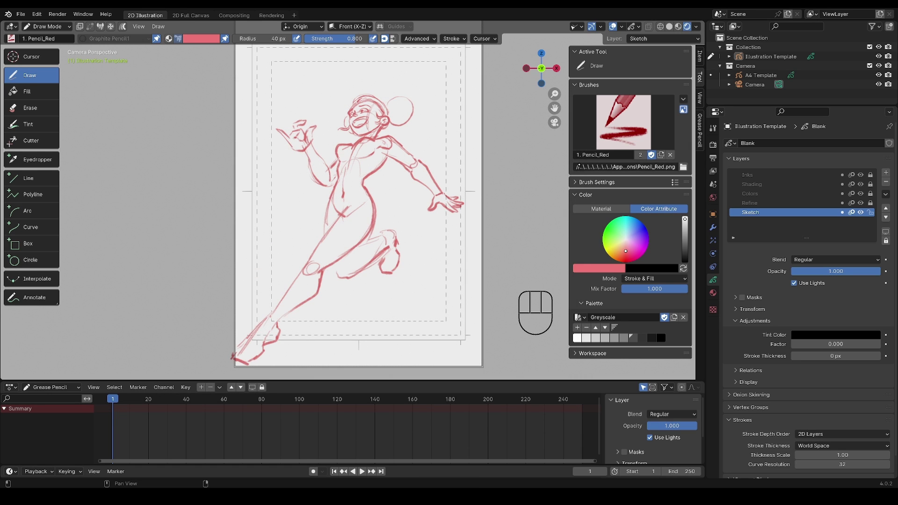
- Mirror the camera view horizontally with Camera Mirror Flip to check the sketch's proportions
left_click(700, 131)
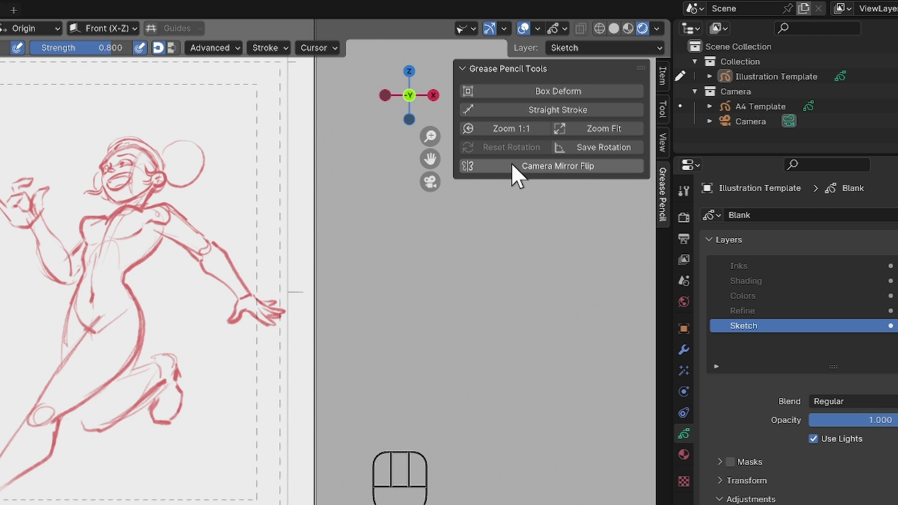
left_click(511, 164)
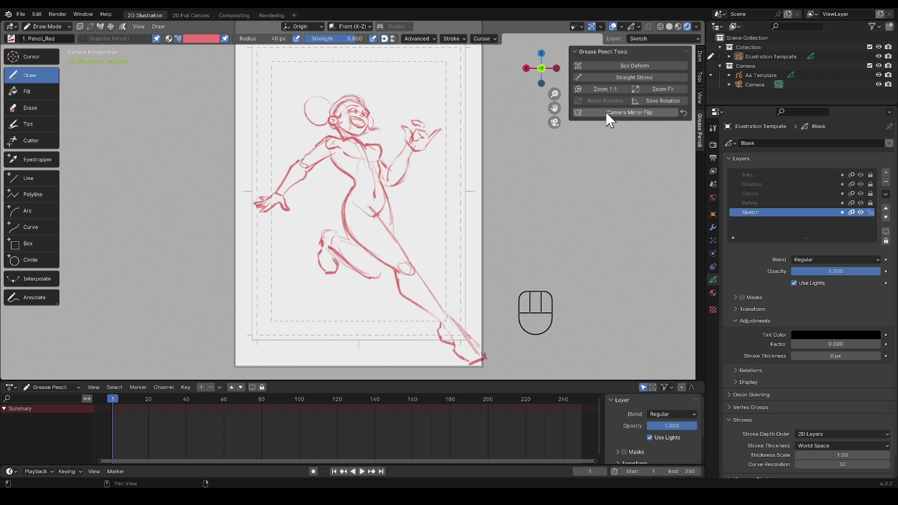
left_click(605, 112)
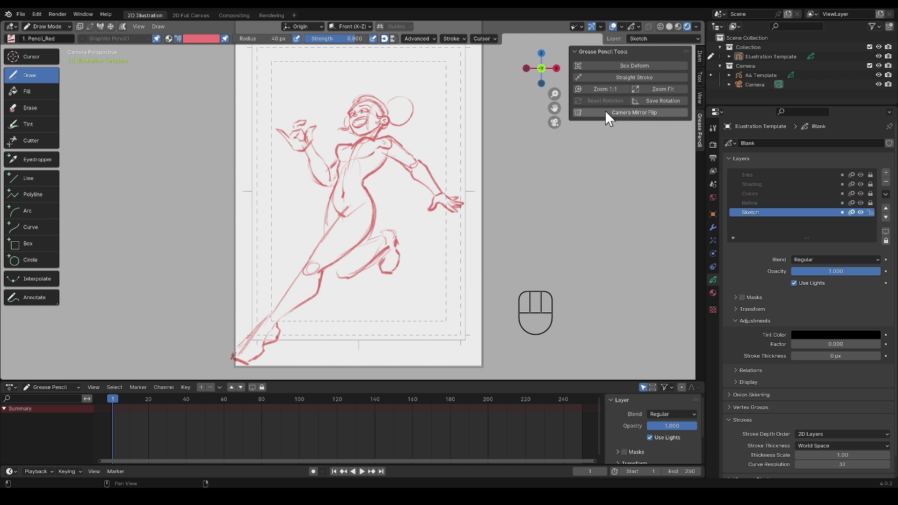
left_click(605, 113)
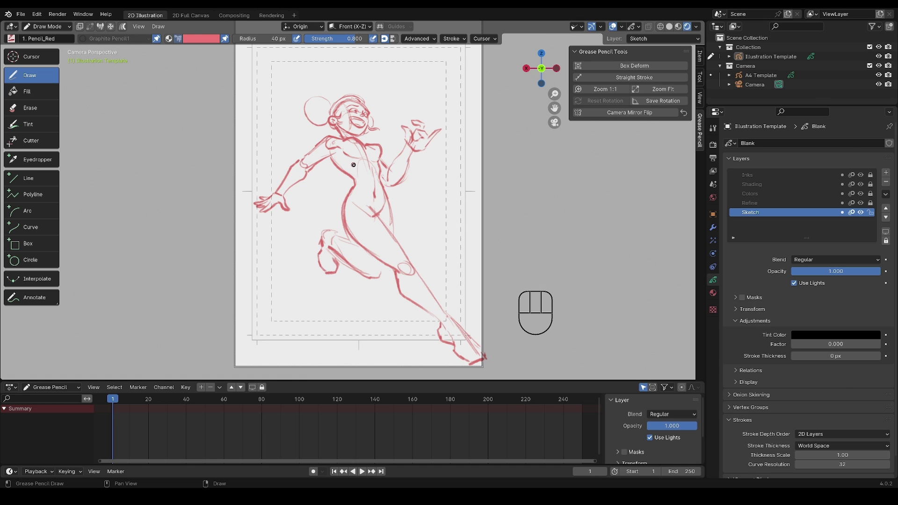
- Switch the sketch object to Edit Mode and enable proportional editing
key("Tab")
key("Tab")
key("ctrl+Tab")
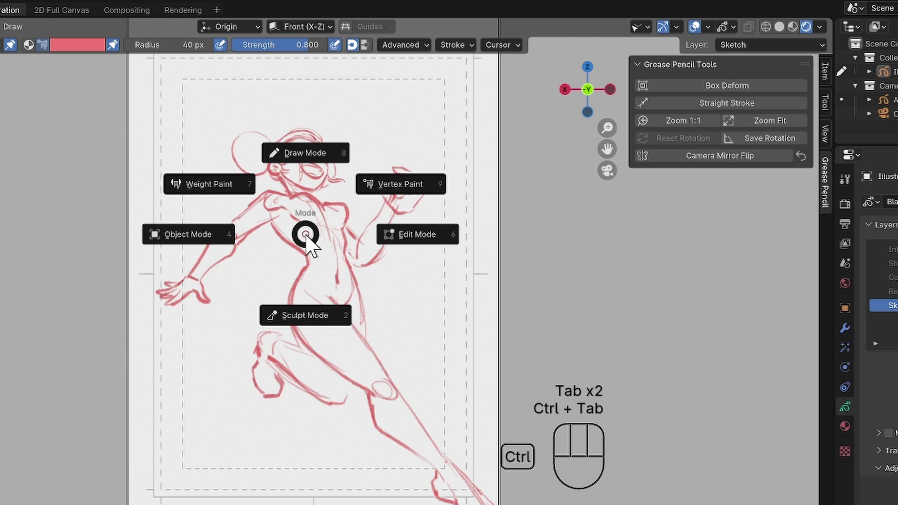
left_click(421, 235)
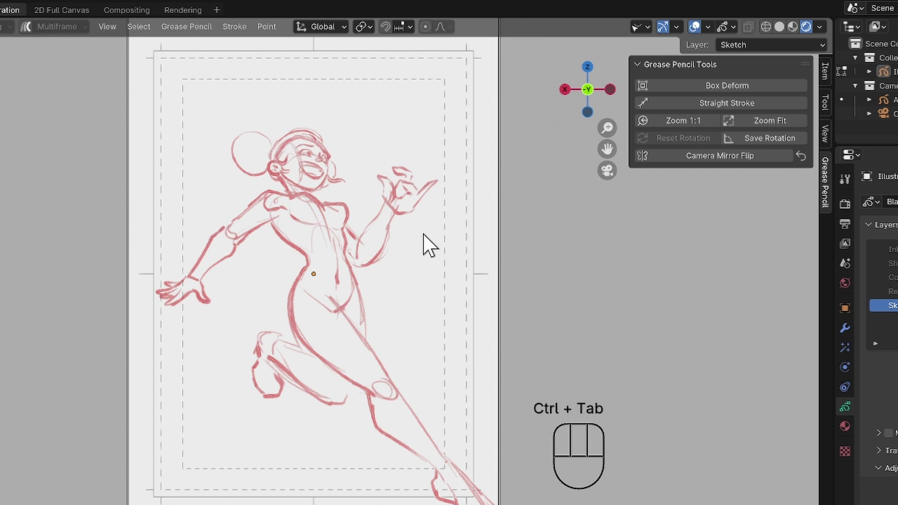
key("Tab")
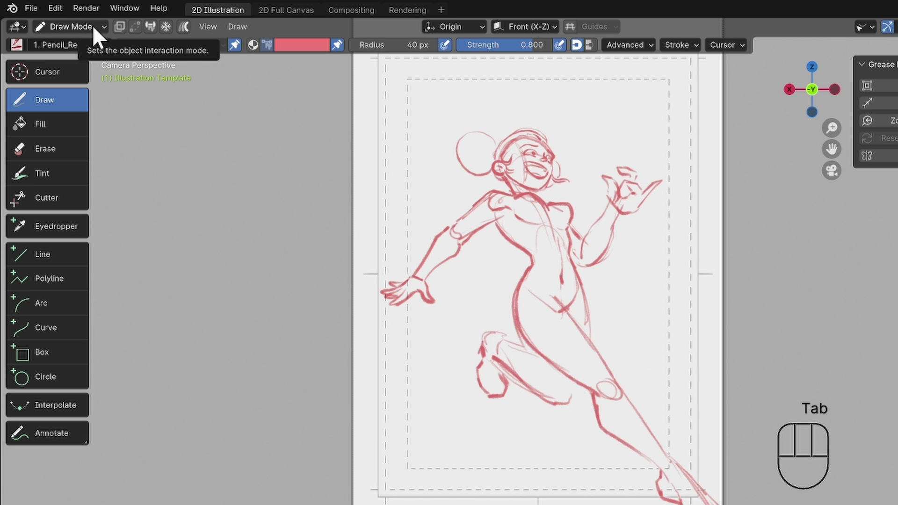
key("Tab")
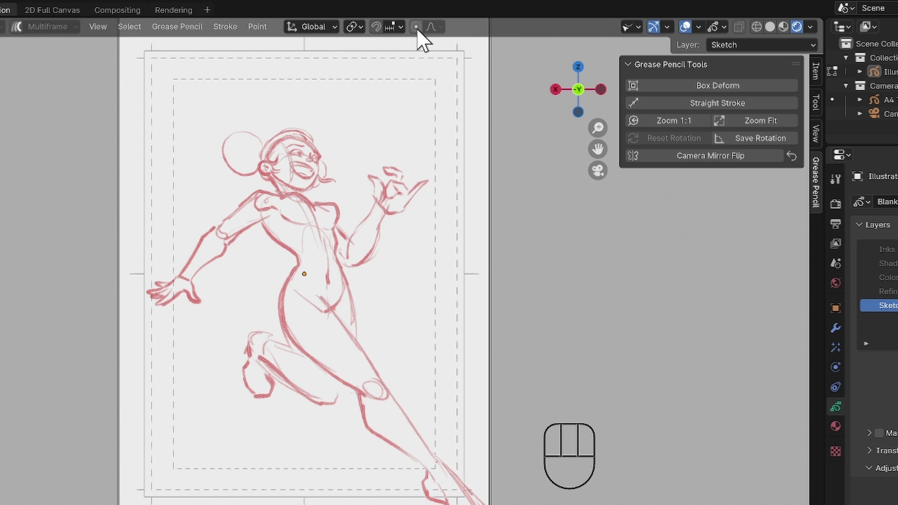
left_click(416, 27)
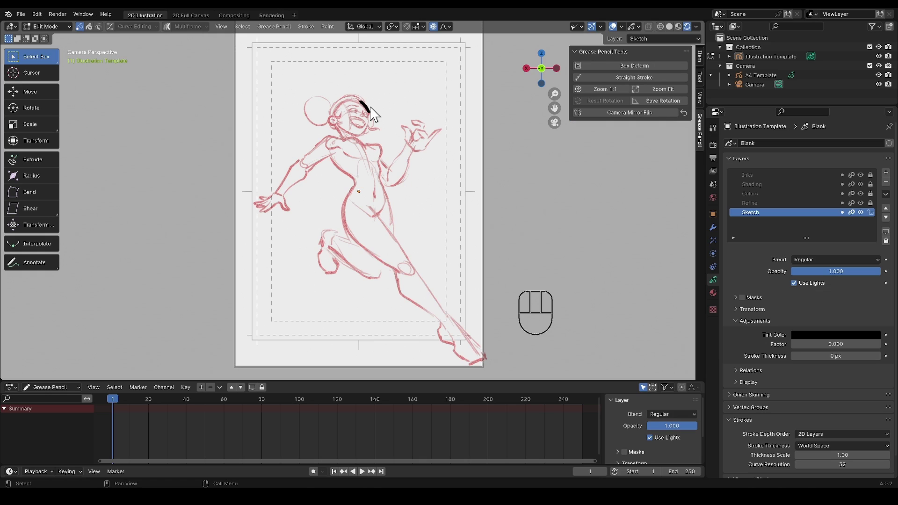
- Nudge the forehead stroke with a proportional size of about 0.62 and the raised hand with a size of about 0.35
key("g")
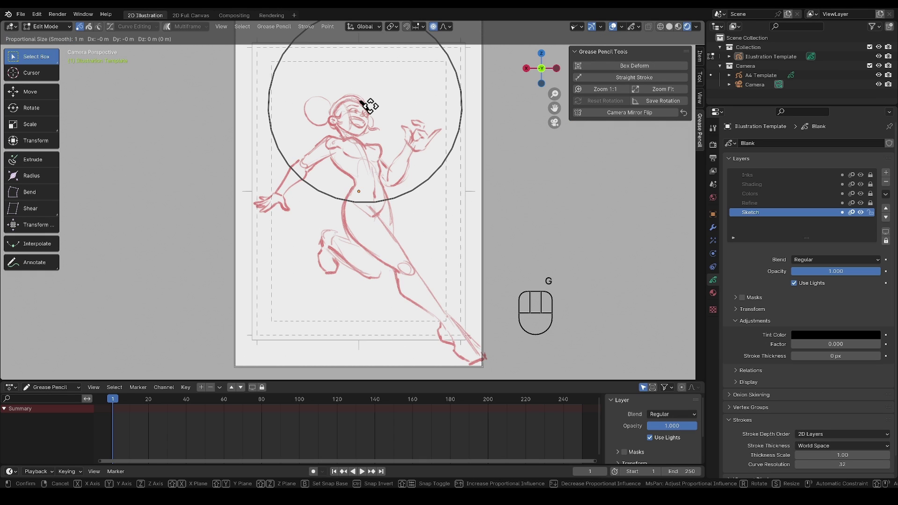
scroll(370, 107, "up", 5)
left_click(368, 105)
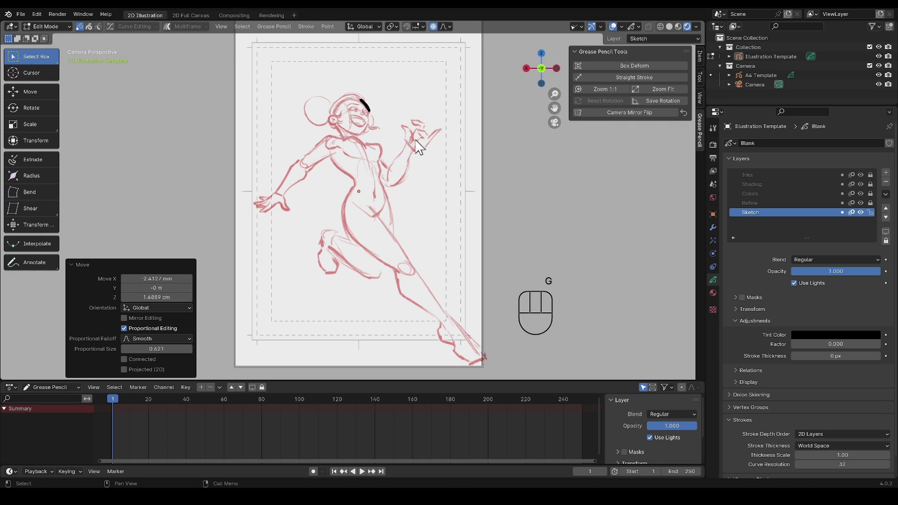
left_click(424, 149)
key("g")
scroll(427, 146, "up", 2)
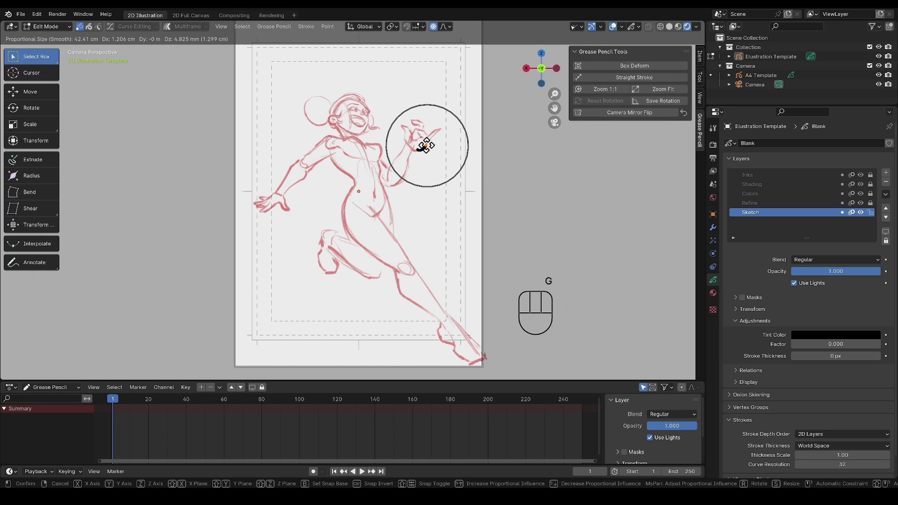
left_click(426, 148)
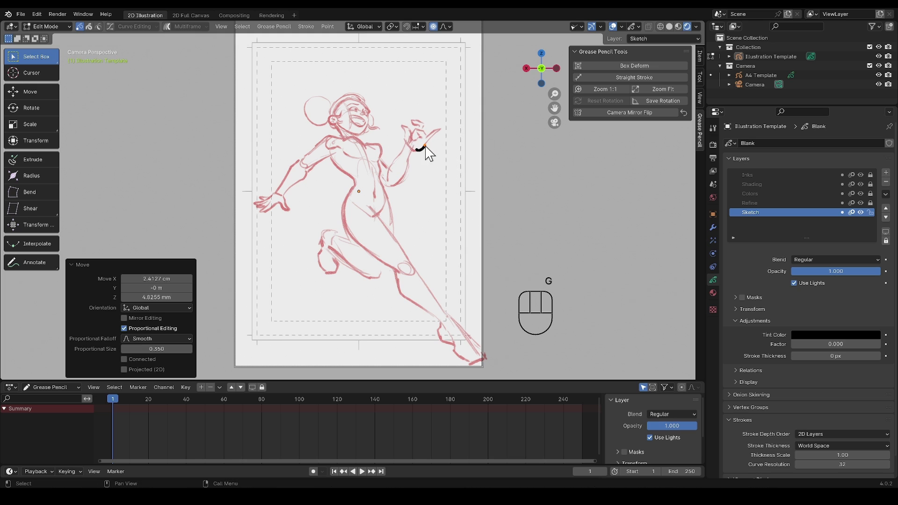
- Move the outstretched foot and the belly line slightly with a proportional size of about 0.47
left_click(473, 350)
key("g")
scroll(467, 347, "down", 1)
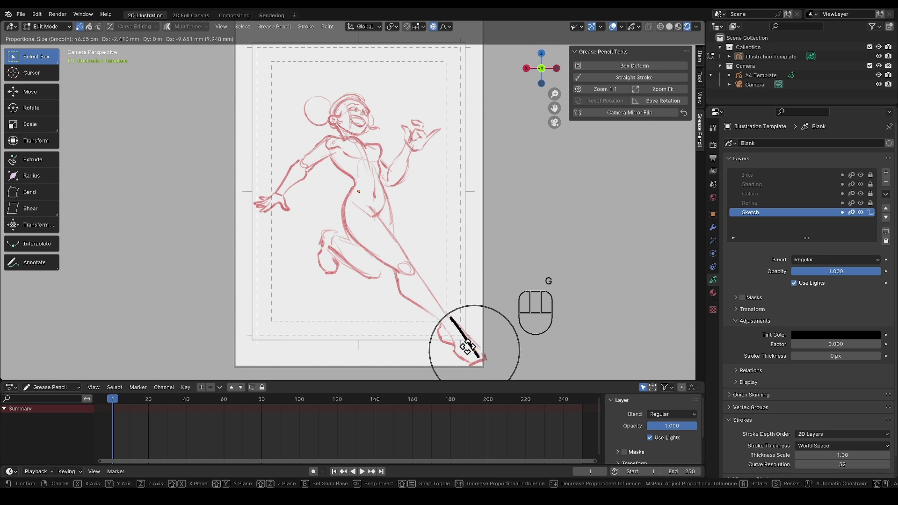
left_click(467, 347)
left_click(380, 189)
key("g")
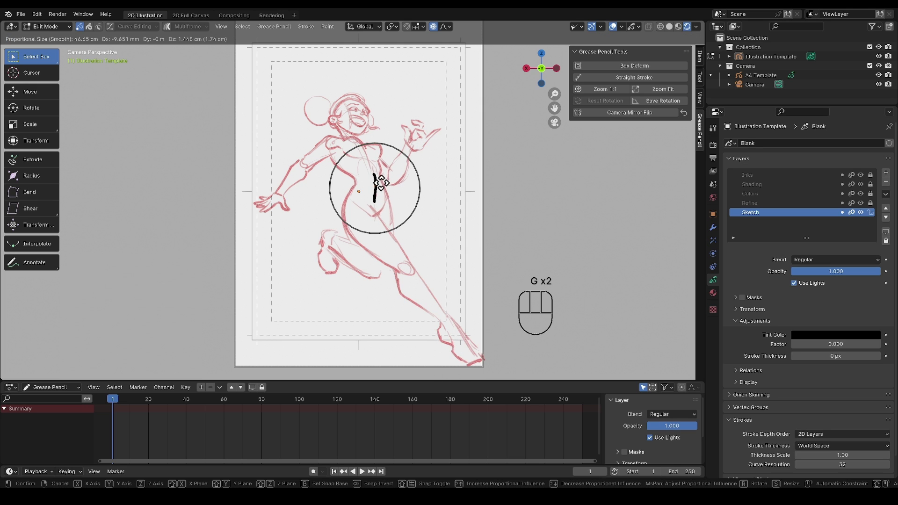
left_click(381, 183)
scroll(346, 185, "up", 1)
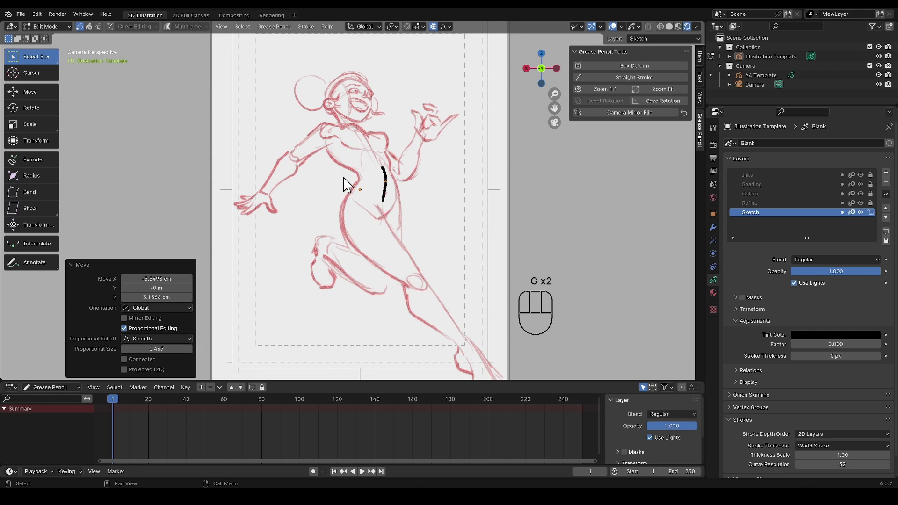
- Shift the trailing hand slightly with proportional editing and flip the mirrored camera view back
left_click(245, 211)
key("g")
left_click(245, 216)
left_click(608, 114)
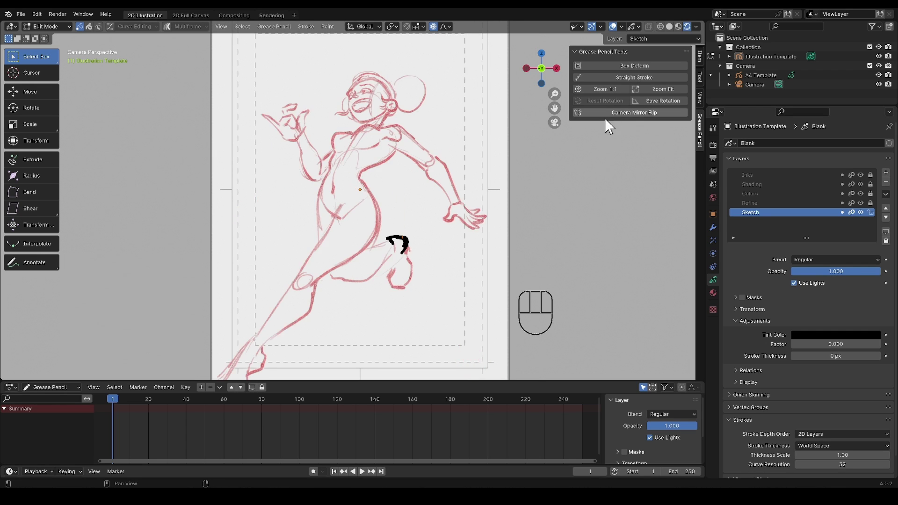
- Return to Draw Mode, erase the trailing hand's fingers and redraw them longer and pointing outward
scroll(449, 225, "up", 2)
key("Tab")
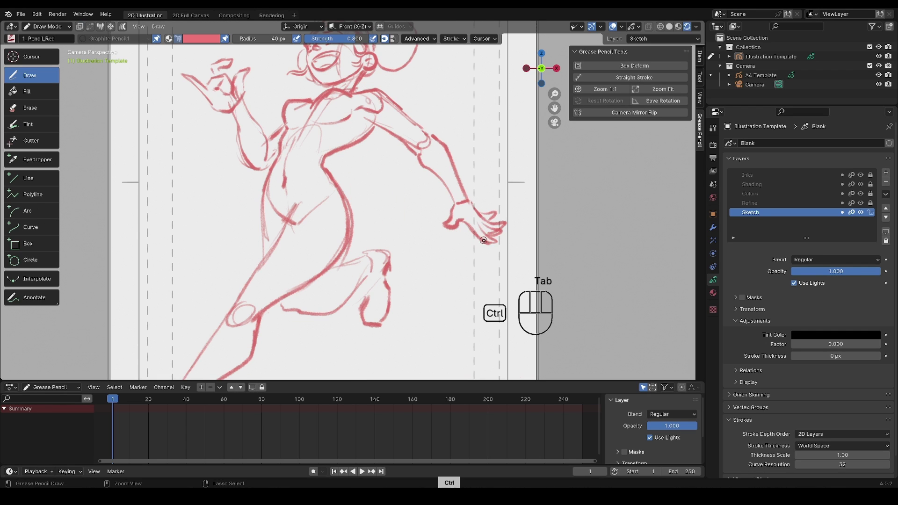
mouse_move(483, 241)
left_mouse_down("ctrl")
mouse_move(497, 229)
mouse_move(509, 236)
left_mouse_up("ctrl")
mouse_move(509, 237)
left_mouse_down()
mouse_move(476, 224)
mouse_move(497, 245)
left_mouse_up()
mouse_move(482, 229)
left_mouse_down()
mouse_move(499, 247)
mouse_move(477, 233)
left_mouse_up()
mouse_move(477, 233)
left_mouse_down()
mouse_move(463, 222)
mouse_move(492, 218)
mouse_move(507, 238)
mouse_move(480, 230)
left_mouse_up()
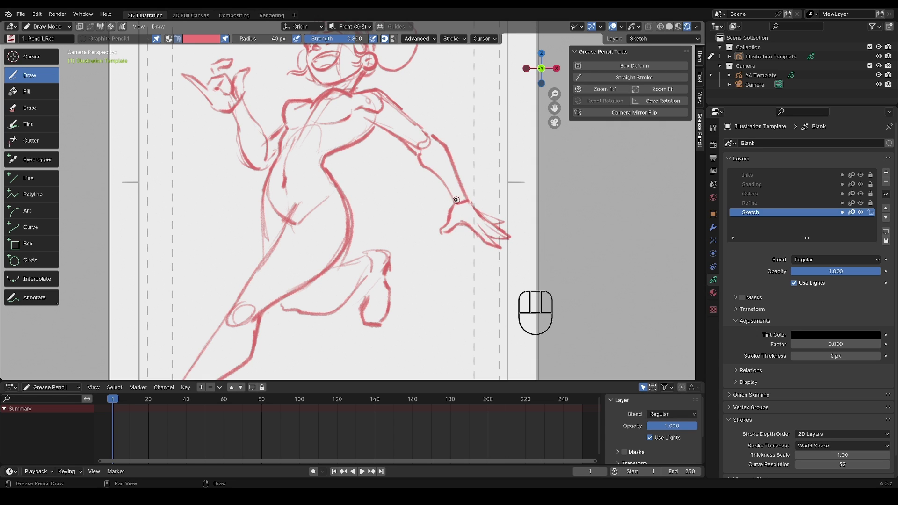
- Strengthen the forearm and elbow contours of the trailing arm in the sketch and undo the last stroke
left_click_drag(416, 147, 453, 204)
left_click_drag(433, 136, 423, 129)
middle_click_drag(299, 139, 366, 213)
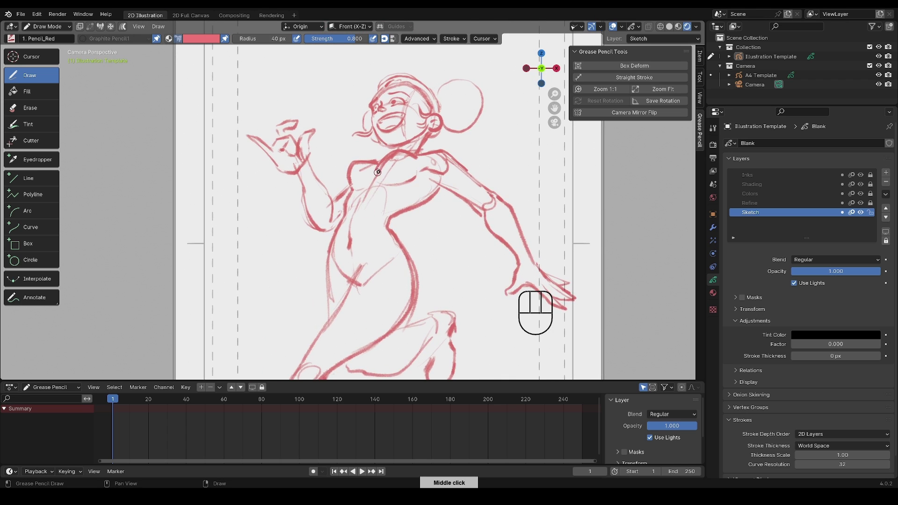
middle_click_drag(386, 175, 382, 231)
scroll(381, 230, "up", 2)
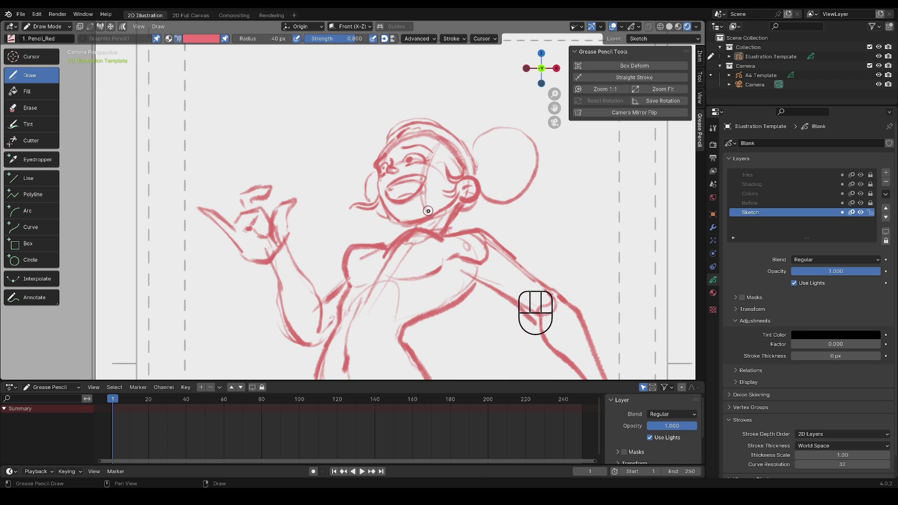
key("ctrl+z")
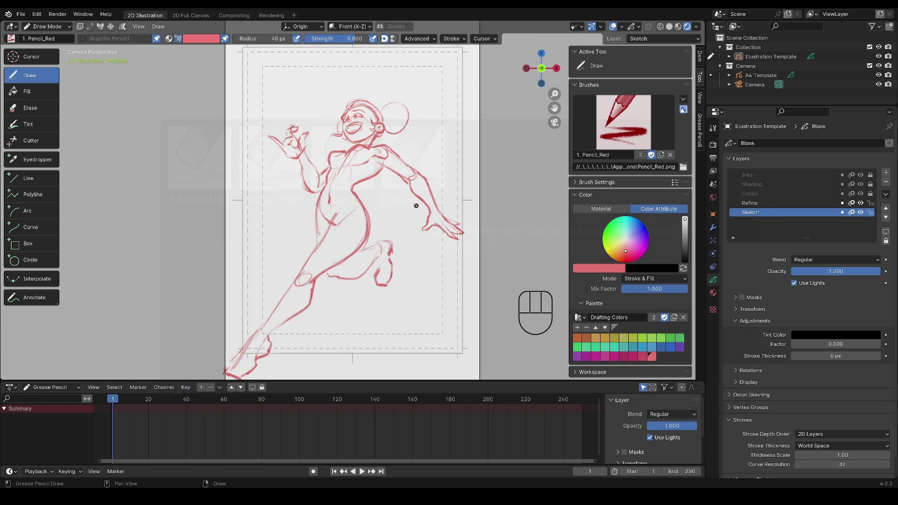
- Switch the Erase tool's brush to Eraser Stroke, test it on the trailing arm while using the Draw tool, and undo the erasure
left_click(32, 106)
left_click(626, 121)
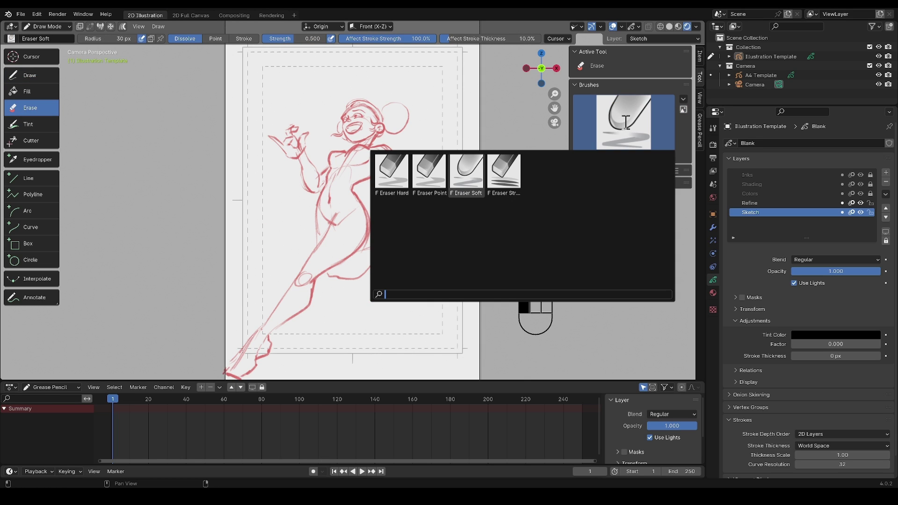
left_click(504, 171)
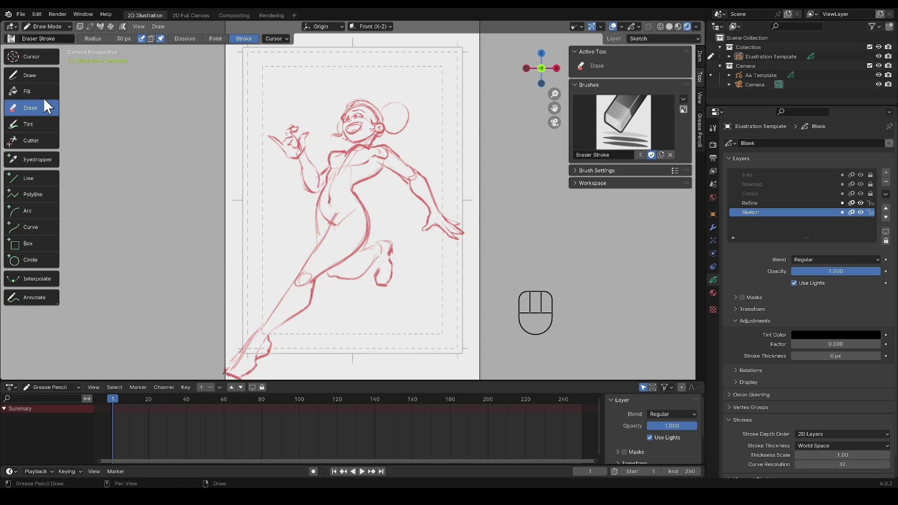
left_click(17, 74)
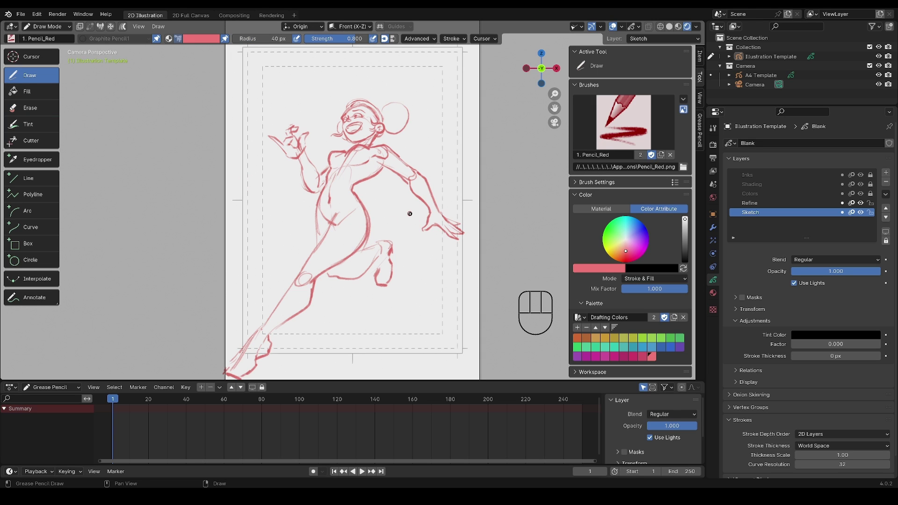
left_click_drag(416, 207, 417, 203, "ctrl")
key("ctrl+z")
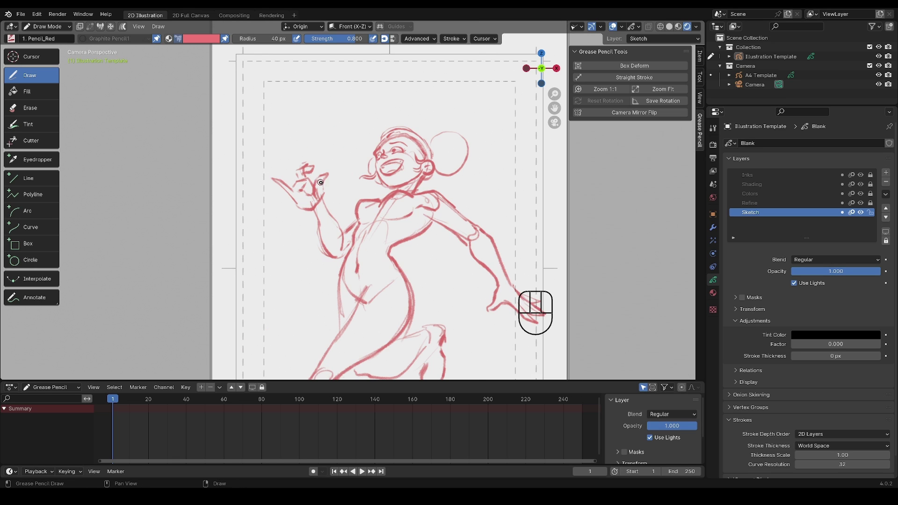
- Add a new Grease Pencil layer above Sketch and name it Sketch2
left_click(886, 172)
double_click(757, 213)
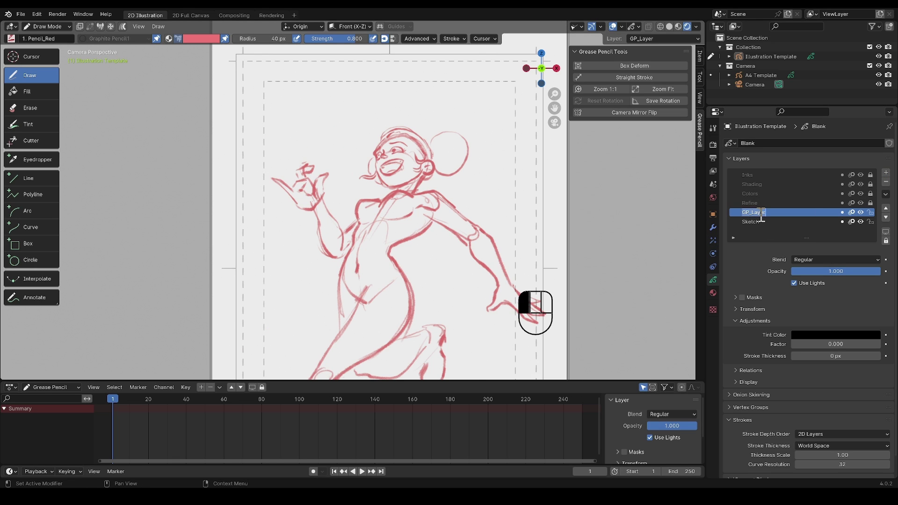
type("Sketch2")
key("Return")
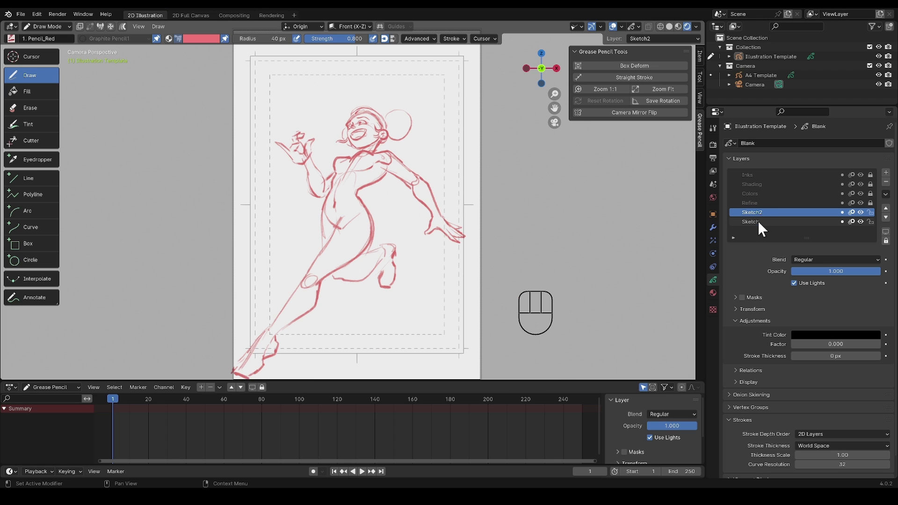
- Lower the Sketch layer's opacity to about 0.486, lock it, and make Sketch2 the active layer
left_click(757, 221)
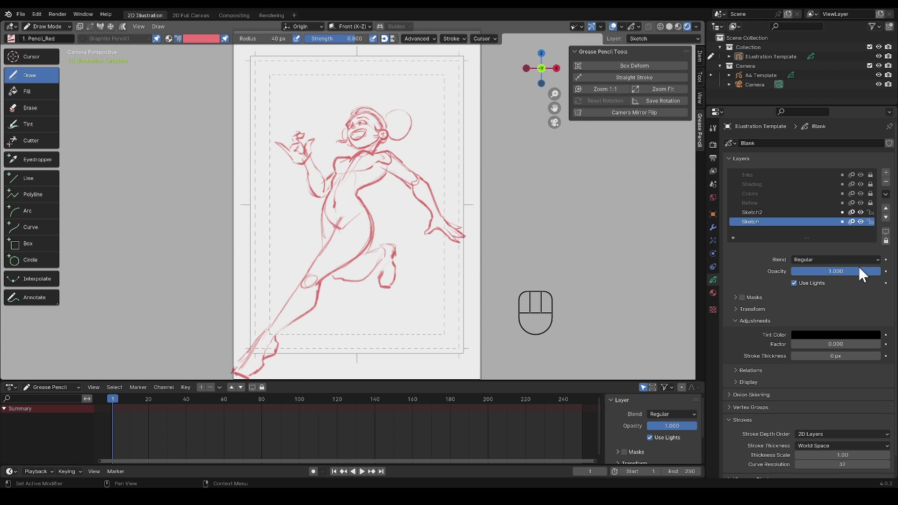
left_click_drag(859, 267, 812, 271)
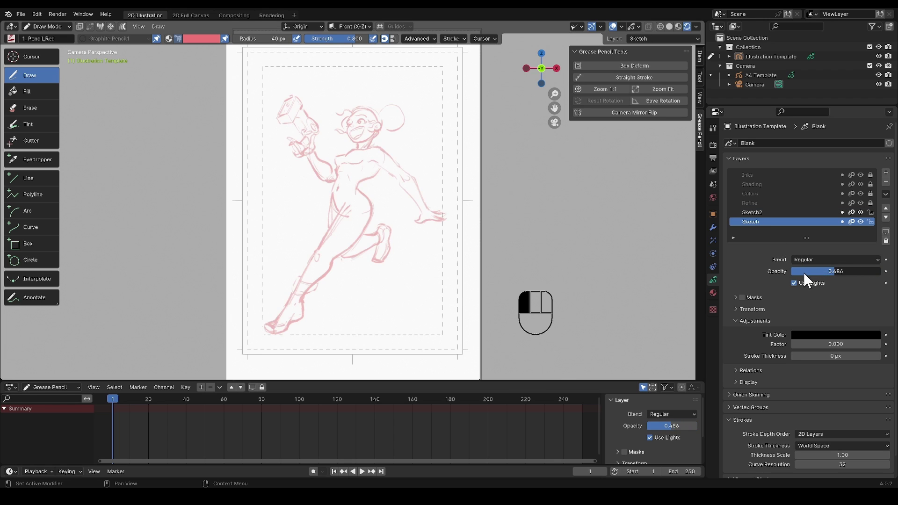
left_click(870, 222)
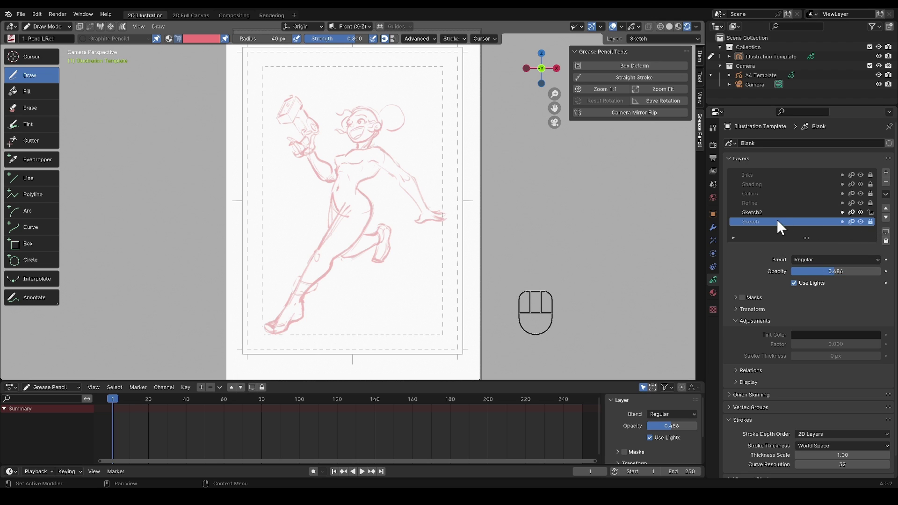
left_click(773, 214)
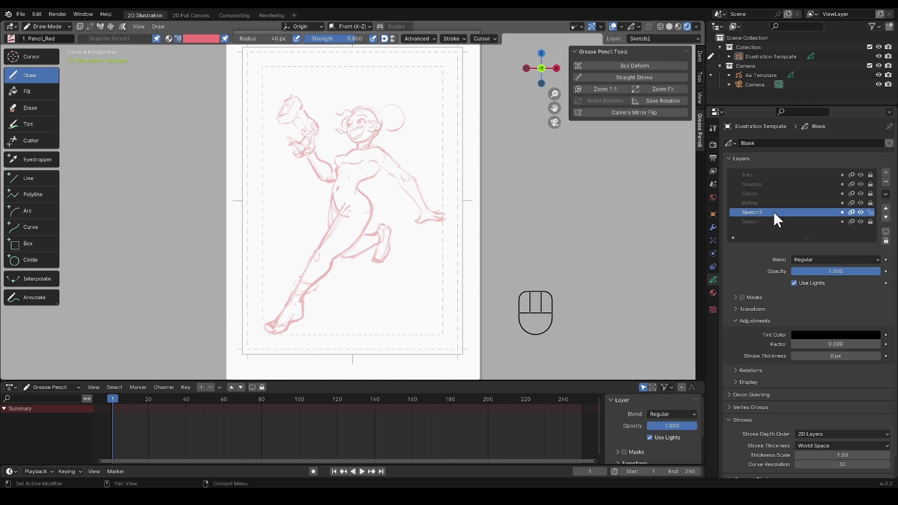
- Load the Drafting Colors palette, pick a blue swatch for drawing, and set the Sketch2 layer's opacity to 1.000
left_click(699, 78)
left_click(579, 317)
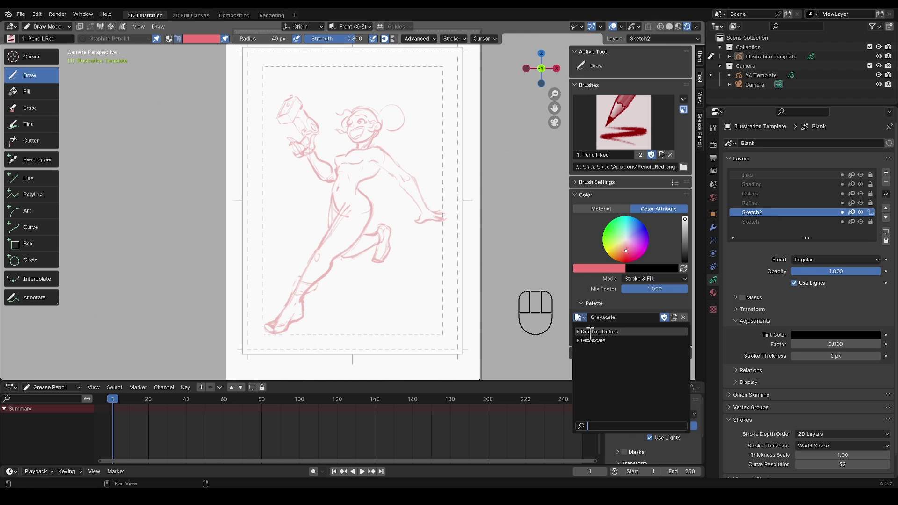
left_click(591, 337)
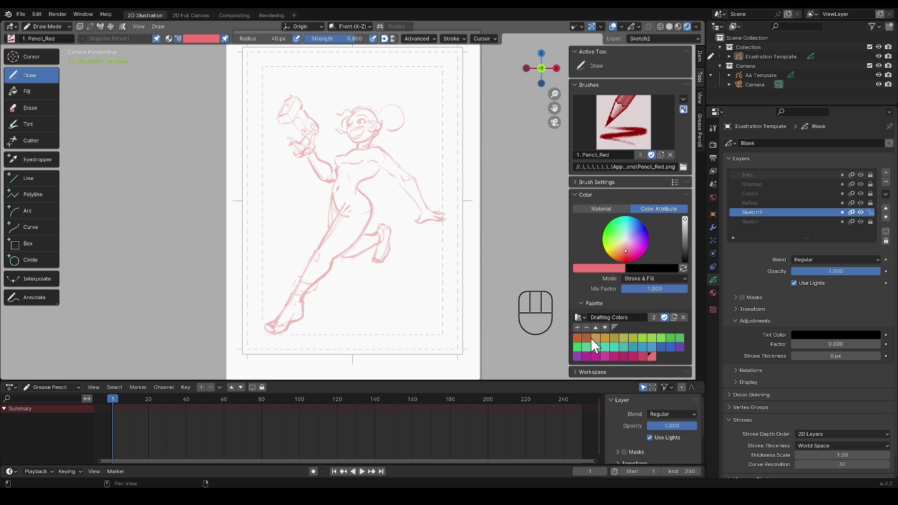
left_click(669, 346)
left_click_drag(795, 272, 881, 272)
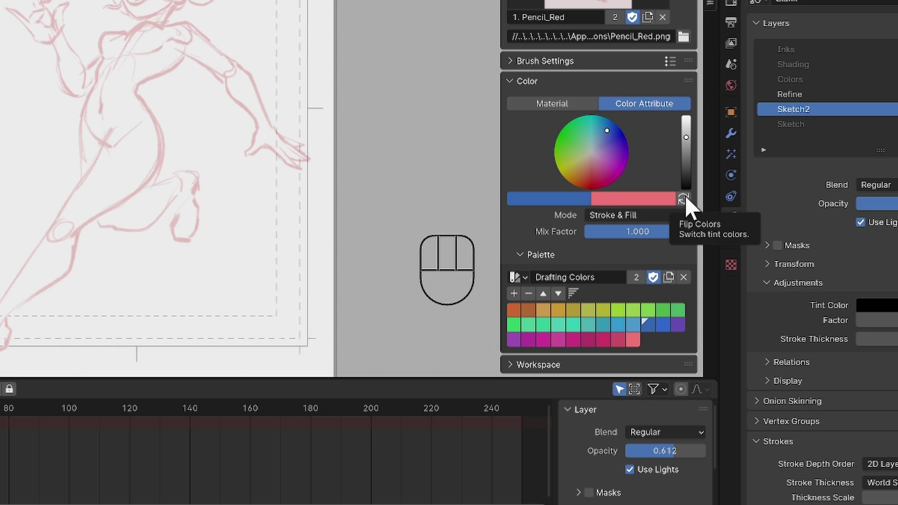
- Assign X as the shortcut for the Flip Colors command
right_click(685, 202)
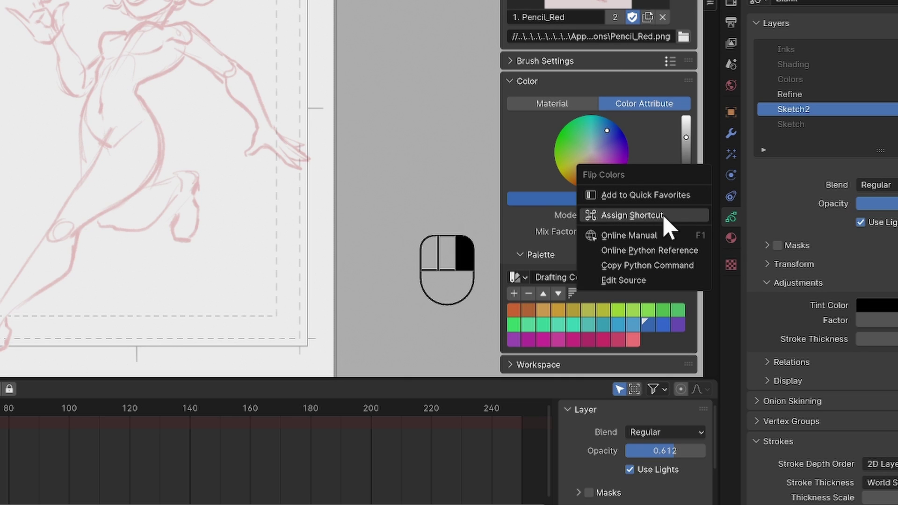
left_click(631, 216)
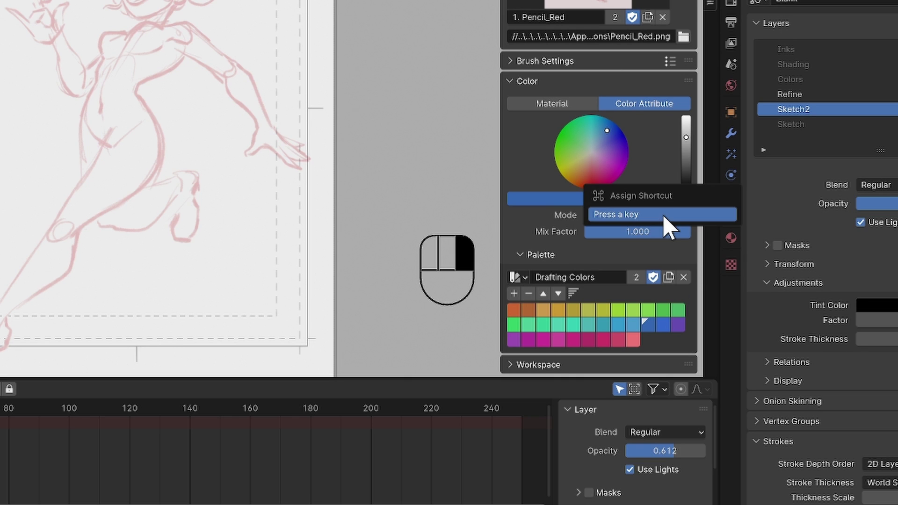
key("x")
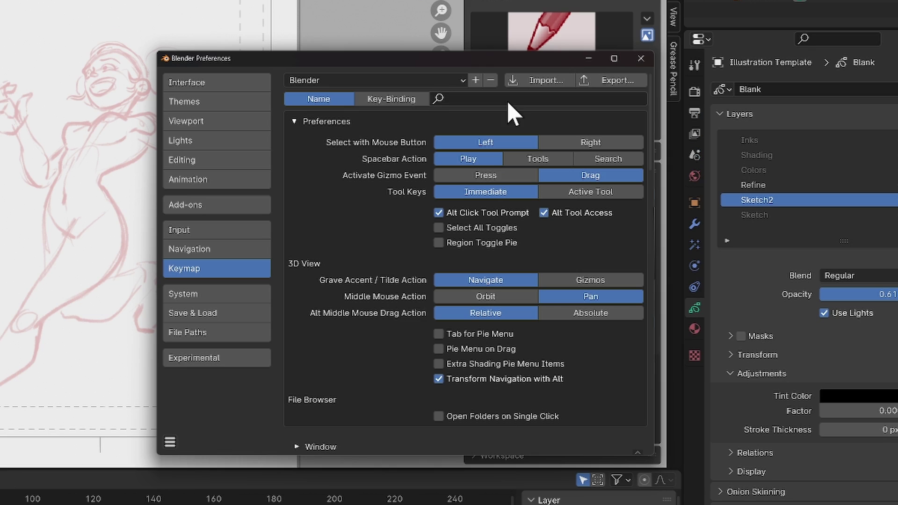
- Search the keymap preferences for "fli" and examine the expanded Grease Pencil Flip Colors entry
left_click(510, 100)
type("fl")
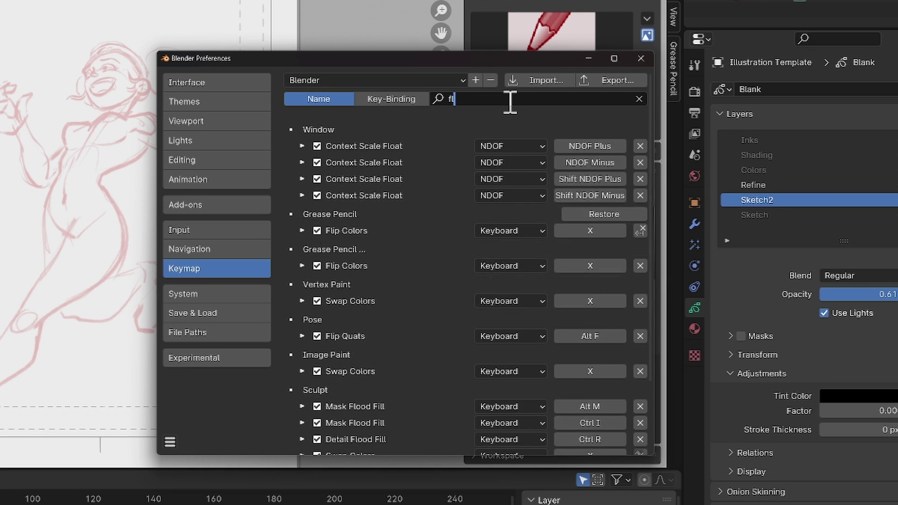
type("i")
left_click(302, 146)
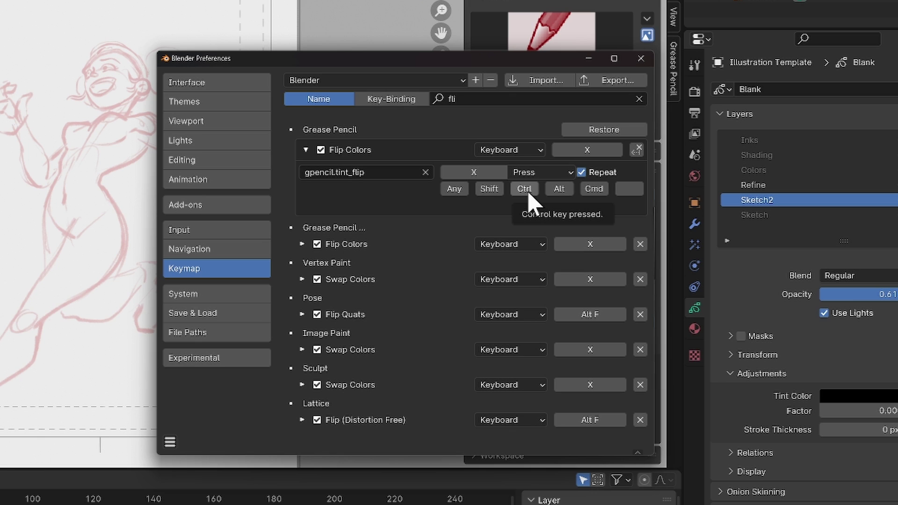
left_click(488, 175)
- Swap the primary and secondary tint colors back and forth to test the Flip Colors shortcut
key("x")
key("x")
key("x")
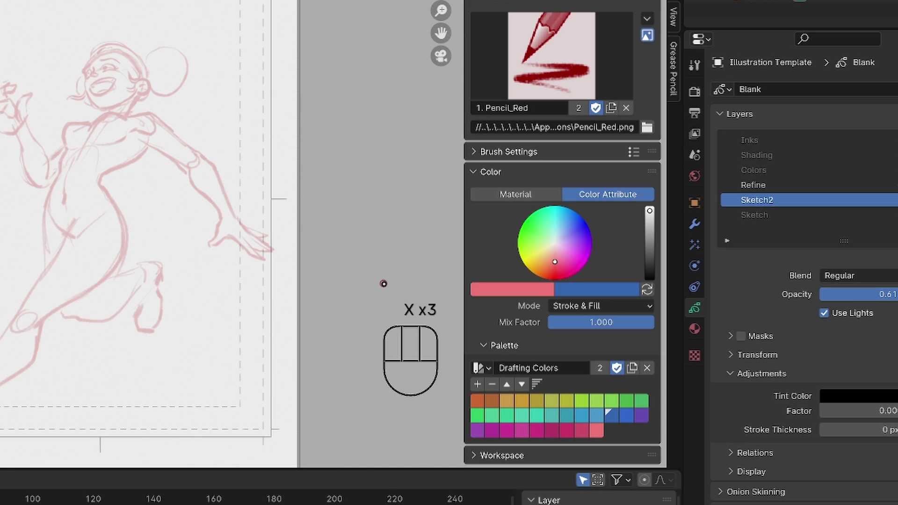
key("x")
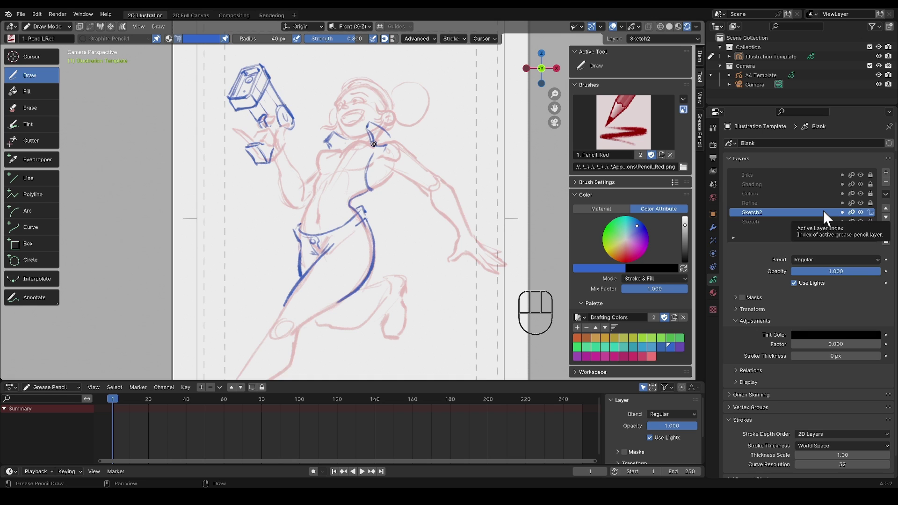
- On Sketch2, sketch the open jacket's front edge, the rolled sleeve cuff on the raised arm, and the torso side in blue
left_click(886, 194)
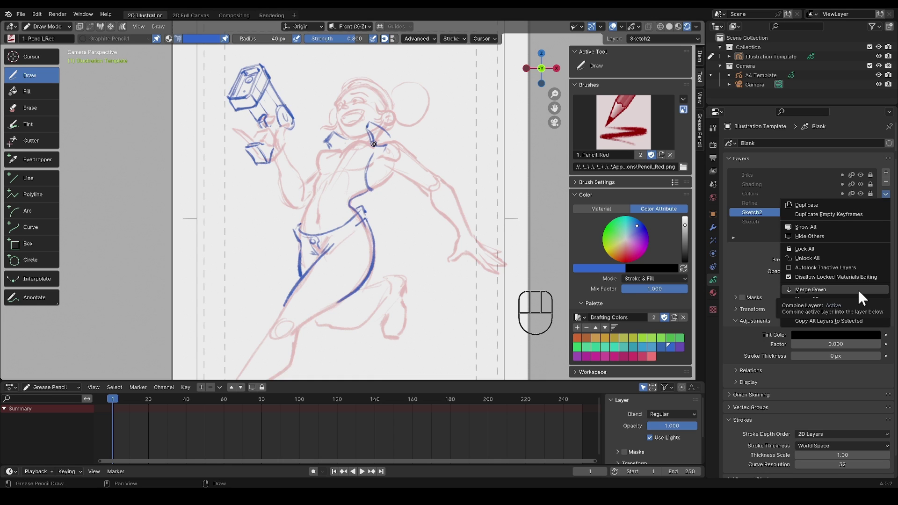
left_click(374, 144)
mouse_move(372, 140)
left_mouse_down()
mouse_move(398, 223)
mouse_move(386, 161)
mouse_move(399, 225)
mouse_move(360, 196)
left_mouse_up()
mouse_move(307, 181)
left_mouse_down()
mouse_move(297, 193)
mouse_move(304, 197)
left_mouse_up()
mouse_move(295, 167)
left_mouse_down()
mouse_move(293, 184)
mouse_move(278, 191)
mouse_move(288, 165)
mouse_move(288, 196)
mouse_move(305, 169)
mouse_move(306, 184)
left_mouse_up()
mouse_move(300, 202)
left_mouse_down()
mouse_move(280, 208)
mouse_move(279, 181)
left_mouse_up()
mouse_move(289, 160)
left_mouse_down()
mouse_move(311, 183)
mouse_move(303, 226)
left_mouse_up()
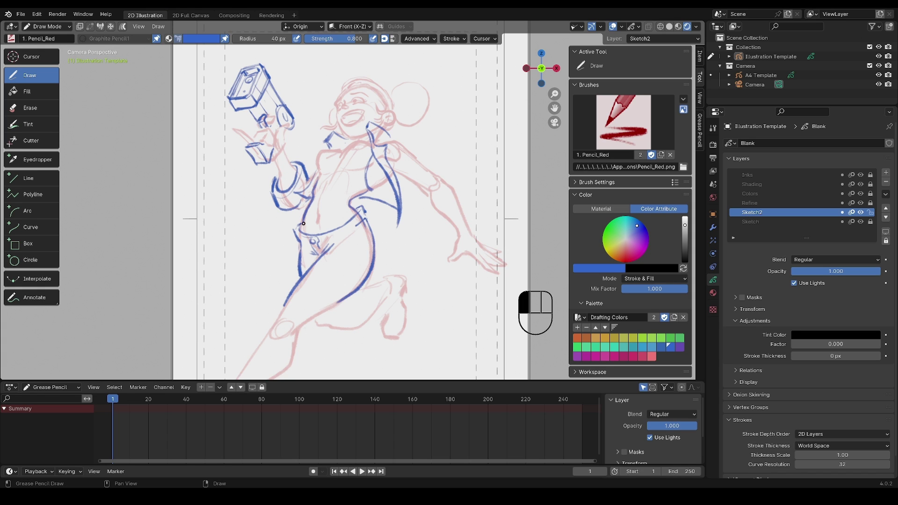
- Sketch the clothing folds around the waist and the jacket's shoulder and sleeve on the trailing arm
left_click_drag(352, 204, 344, 224)
left_click_drag(322, 191, 319, 224)
left_click_drag(381, 141, 411, 151)
mouse_move(456, 185)
left_mouse_down()
mouse_move(437, 219)
mouse_move(448, 177)
mouse_move(440, 174)
left_mouse_up()
left_click_drag(411, 148, 429, 168)
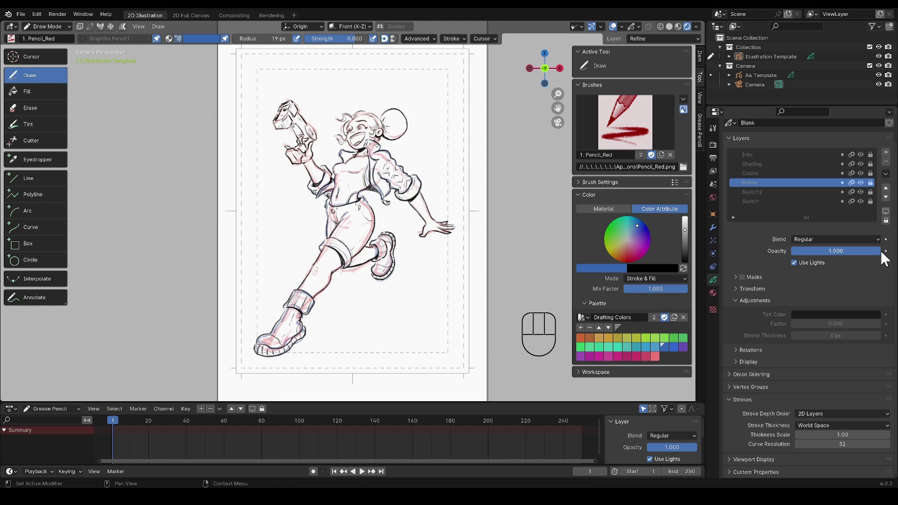
- Load the Greyscale palette and pick the darkest grey swatch beside black as the drawing color for the Refine layer
scroll(477, 114, "up", 5)
mouse_move(477, 115)
middle_mouse_down("shift")
mouse_move(467, 209)
mouse_move(472, 288)
middle_mouse_up("shift")
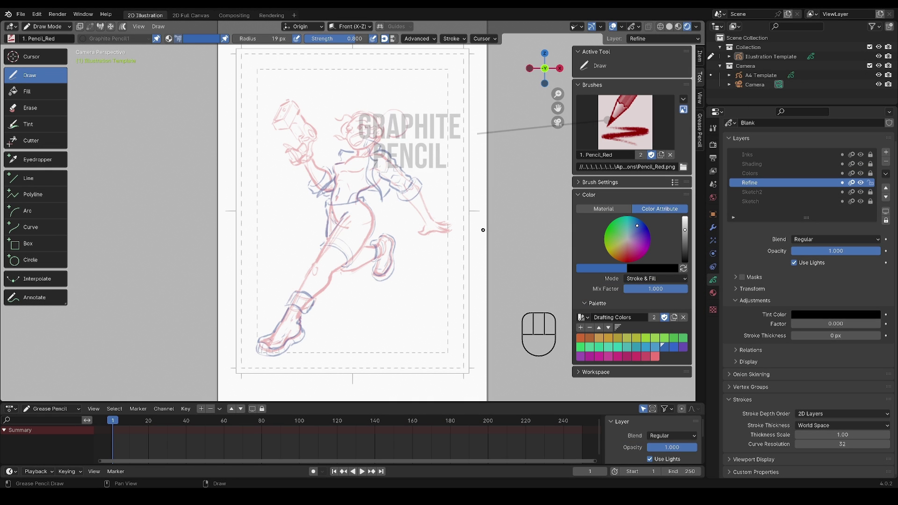
left_click(207, 38)
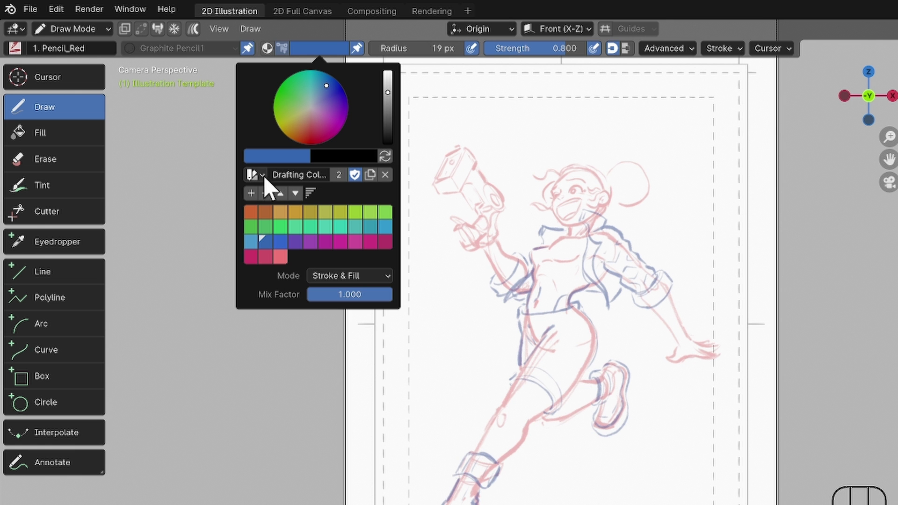
left_click(264, 176)
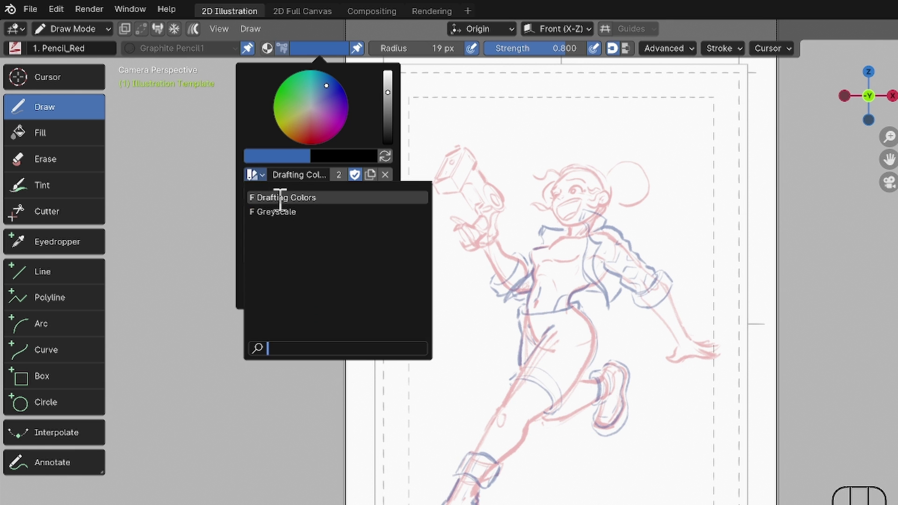
left_click(291, 213)
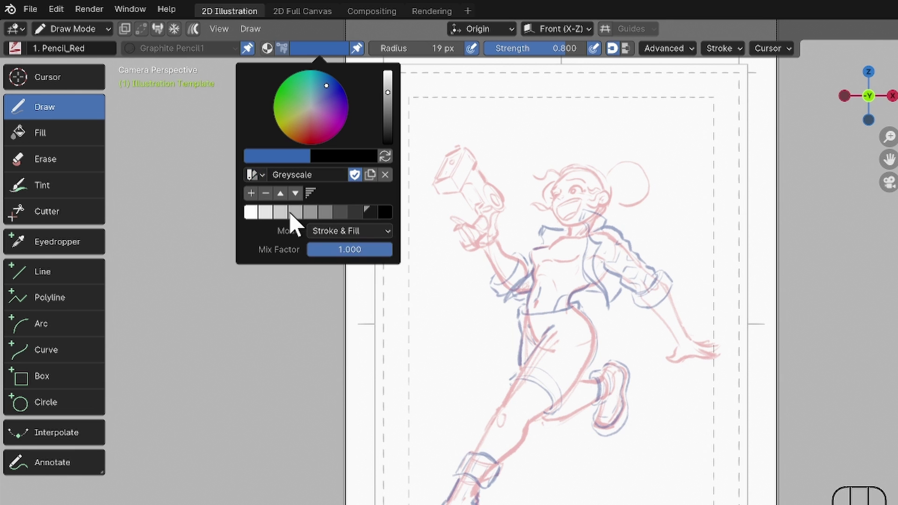
left_click(370, 213)
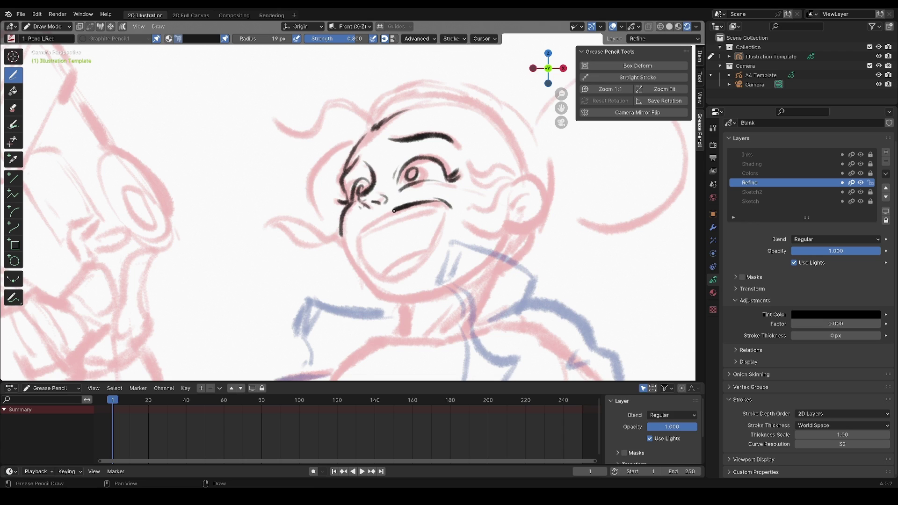
- Draw clean dark outlines for the open mouth, the tongue and the ear over the rough sketch
mouse_move(360, 231)
left_mouse_down()
mouse_move(442, 243)
mouse_move(361, 239)
left_mouse_up()
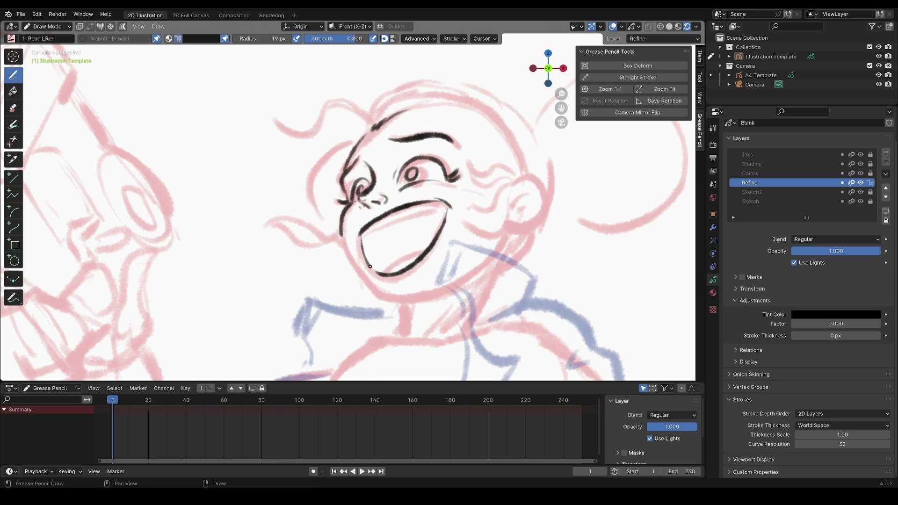
mouse_move(439, 211)
left_mouse_down()
mouse_move(446, 202)
mouse_move(368, 233)
mouse_move(379, 233)
left_mouse_up()
mouse_move(423, 253)
left_mouse_down()
mouse_move(387, 270)
mouse_move(401, 278)
left_mouse_up()
mouse_move(515, 186)
left_mouse_down()
mouse_move(548, 204)
mouse_move(508, 221)
left_mouse_up()
mouse_move(536, 192)
left_mouse_down()
mouse_move(517, 209)
mouse_move(472, 166)
mouse_move(510, 187)
left_mouse_up()
mouse_move(508, 188)
left_mouse_down()
mouse_move(468, 203)
mouse_move(496, 231)
left_mouse_up()
left_click_drag(500, 244, 495, 250)
- Refine the jacket collar and the neck area with clean dark strokes
middle_click_drag(414, 285, 437, 217)
mouse_move(485, 172)
left_mouse_down()
mouse_move(461, 213)
mouse_move(475, 207)
left_mouse_up()
mouse_move(484, 172)
left_mouse_down()
mouse_move(556, 209)
mouse_move(551, 225)
left_mouse_up()
mouse_move(476, 213)
left_mouse_down()
mouse_move(496, 236)
mouse_move(484, 251)
left_mouse_up()
middle_click_drag(486, 278, 413, 172)
mouse_move(422, 131)
left_mouse_down()
mouse_move(479, 176)
mouse_move(464, 188)
left_mouse_up()
- Draw the long front edges of the open jacket and the curve of the waist beneath it
scroll(418, 174, "down", 2)
middle_click_drag(418, 174, 411, 140)
mouse_move(410, 123)
left_mouse_down()
mouse_move(418, 220)
mouse_move(472, 330)
left_mouse_up()
mouse_move(456, 152)
left_mouse_down()
mouse_move(432, 220)
mouse_move(482, 338)
left_mouse_up()
middle_click_drag(377, 282, 459, 189)
mouse_move(501, 172)
left_mouse_down()
mouse_move(447, 217)
mouse_move(443, 246)
left_mouse_up()
middle_click_drag(435, 142, 394, 224)
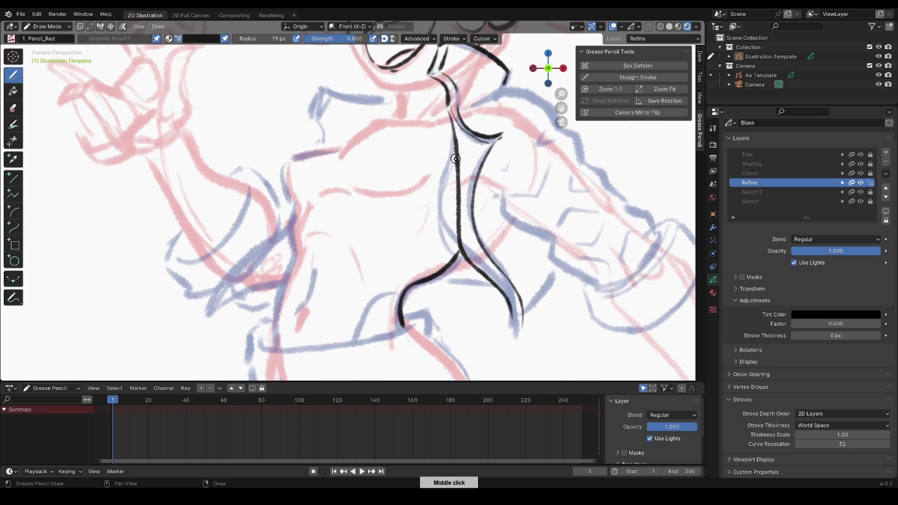
- Refine the torso with the inner jacket edge, chest and shoulder contours, abdomen line and the curve at the waist
mouse_move(452, 159)
left_mouse_down()
mouse_move(445, 266)
mouse_move(427, 262)
left_mouse_up()
left_click_drag(416, 191, 354, 194)
mouse_move(433, 127)
left_mouse_down()
mouse_move(333, 156)
mouse_move(287, 201)
mouse_move(290, 208)
left_mouse_up()
left_click_drag(304, 202, 274, 334)
middle_click_drag(299, 299, 309, 208)
left_click_drag(322, 144, 308, 228)
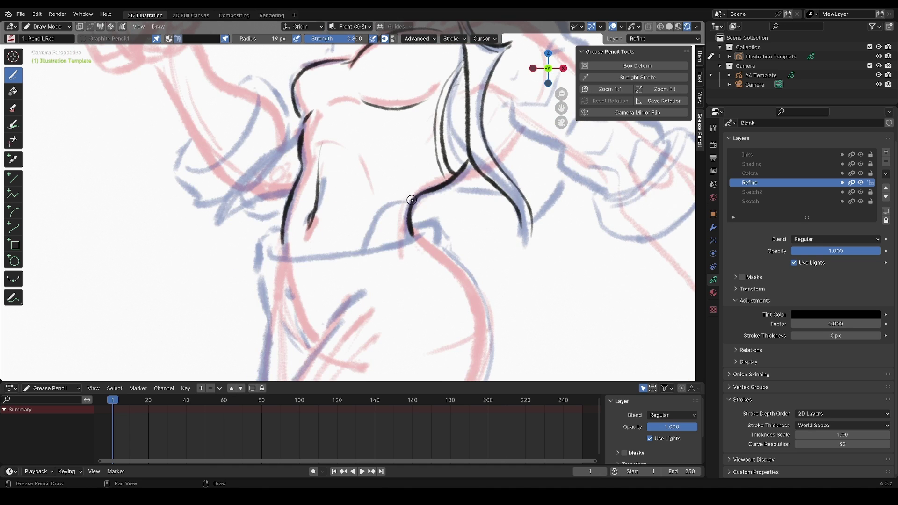
left_click_drag(414, 200, 365, 248)
left_click_drag(410, 201, 367, 247)
- Refine the jaw and chin line of the face, and hide the Sketch2 and Sketch layers
middle_click_drag(383, 93, 318, 209)
left_click_drag(368, 212, 320, 222)
left_click_drag(283, 172, 333, 226)
left_click_drag(860, 192, 861, 201)
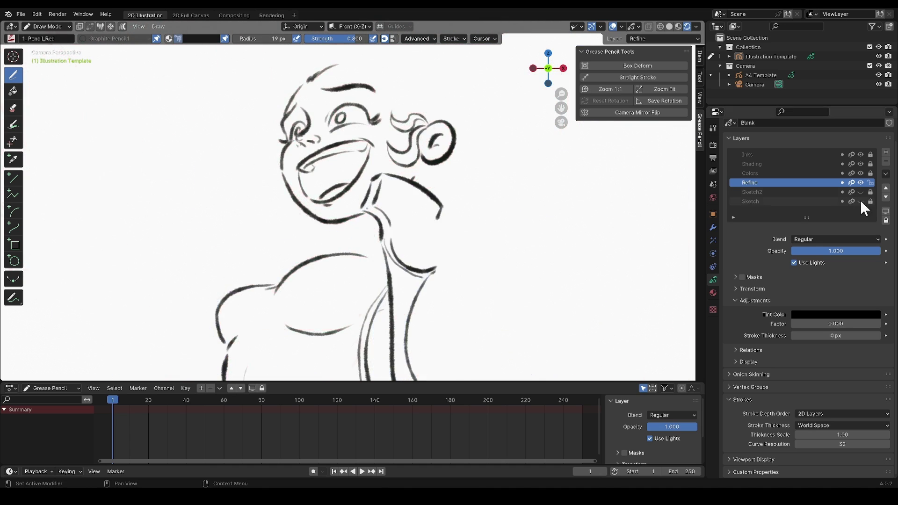
- Show the Sketch2 and Sketch layers, and add crease lines in the hair bun and dark shadows under the ear and chin
mouse_move(489, 213)
middle_mouse_down("ctrl")
mouse_move(354, 213)
mouse_move(356, 248)
middle_mouse_up("ctrl")
left_click_drag(861, 192, 860, 201)
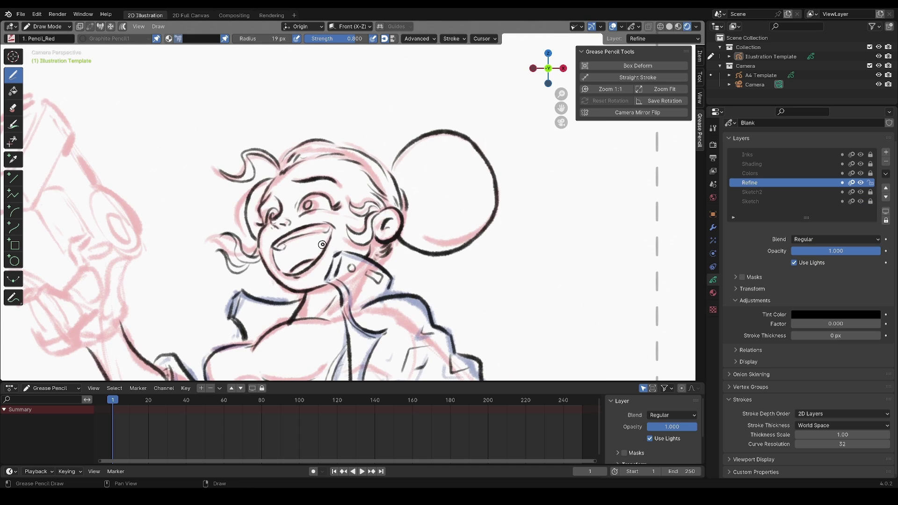
mouse_move(411, 162)
left_mouse_down()
mouse_move(401, 186)
mouse_move(408, 188)
left_mouse_up()
left_click_drag(410, 199, 433, 202)
mouse_move(409, 210)
left_mouse_down()
mouse_move(423, 252)
mouse_move(372, 239)
left_mouse_up()
left_click_drag(330, 286, 306, 296)
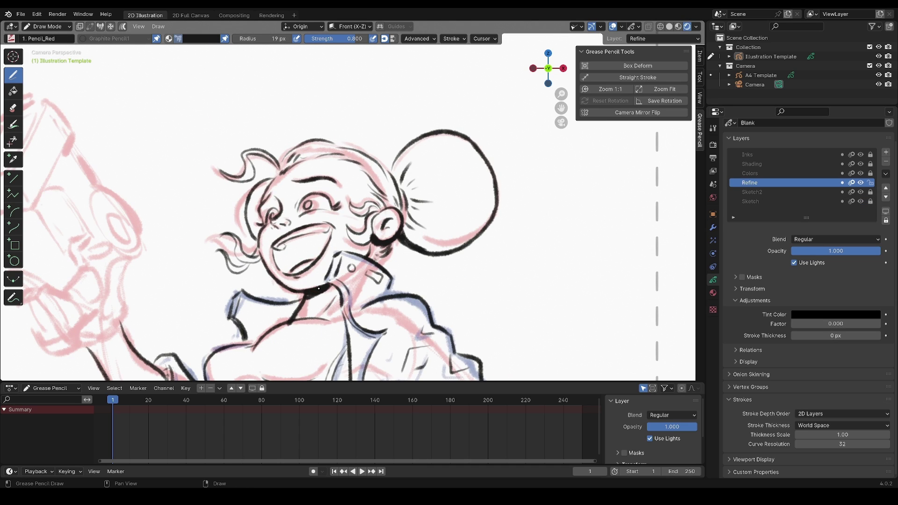
middle_click_drag(311, 328, 404, 247)
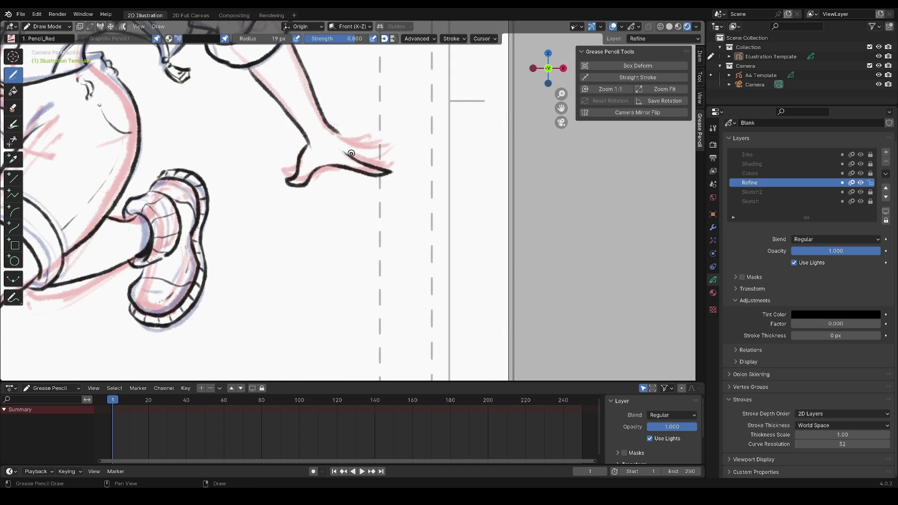
- Refine the fingers of the outstretched hand and add shadow and detail strokes to the rolled cuff, jacket hem and waist
left_click_drag(351, 153, 401, 159)
mouse_move(400, 146)
left_mouse_down()
mouse_move(350, 142)
mouse_move(380, 134)
mouse_move(372, 143)
left_mouse_up()
middle_click_drag(231, 82, 323, 219)
left_click_drag(378, 177, 341, 204)
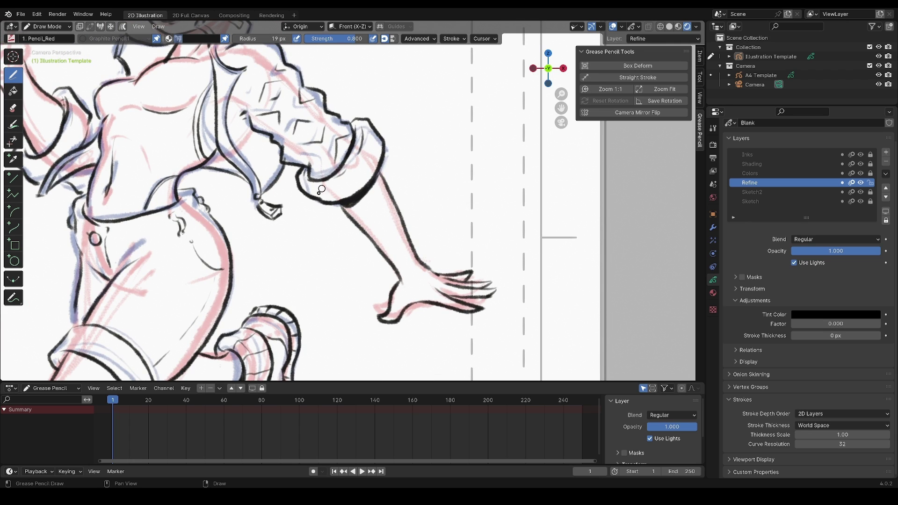
left_click_drag(217, 158, 229, 169)
left_click_drag(187, 193, 172, 207)
- Reshape the short waistband stroke at the hip by moving its points with connected proportional editing
scroll(128, 239, "up", 2)
middle_click_drag(126, 198, 336, 174)
key("Tab")
left_click(445, 27)
left_click(318, 161)
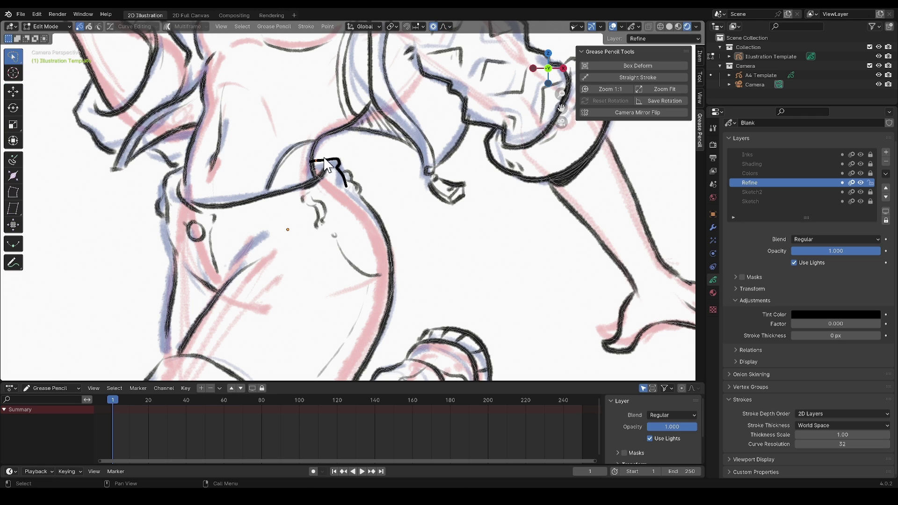
key("g")
scroll(318, 160, "down", 4)
left_click(319, 158)
left_click(344, 172)
key("g")
left_click(342, 168)
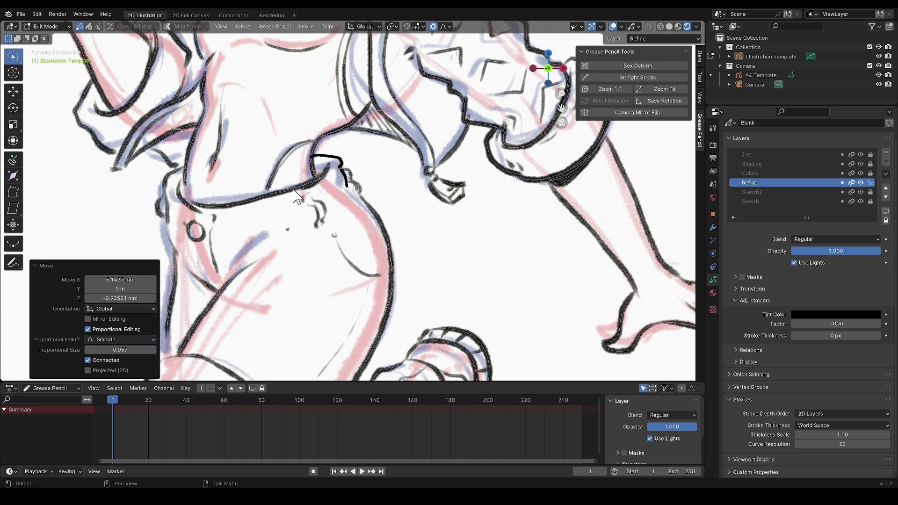
- Adjust the front end of the waistband line by moving its point with connected proportional editing
left_click(199, 203)
key("g")
scroll(201, 205, "down", 13)
left_click(200, 205)
- Duplicate the curved stroke above the waistband, place the copy beside it, and return to Draw Mode
left_click(271, 191)
key("l")
key("x")
left_click(286, 165)
left_click(281, 165)
key("l")
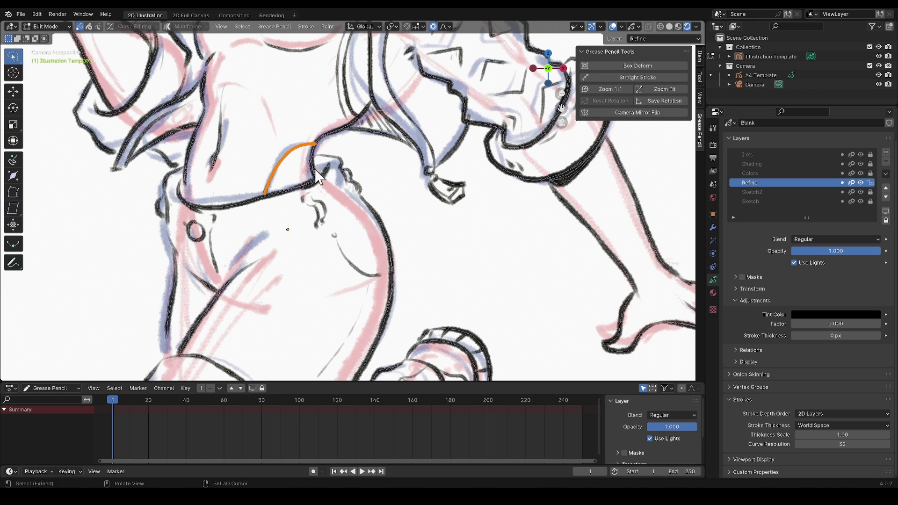
key("shift+d")
left_click(318, 164)
key("g")
key("g")
key("Tab")
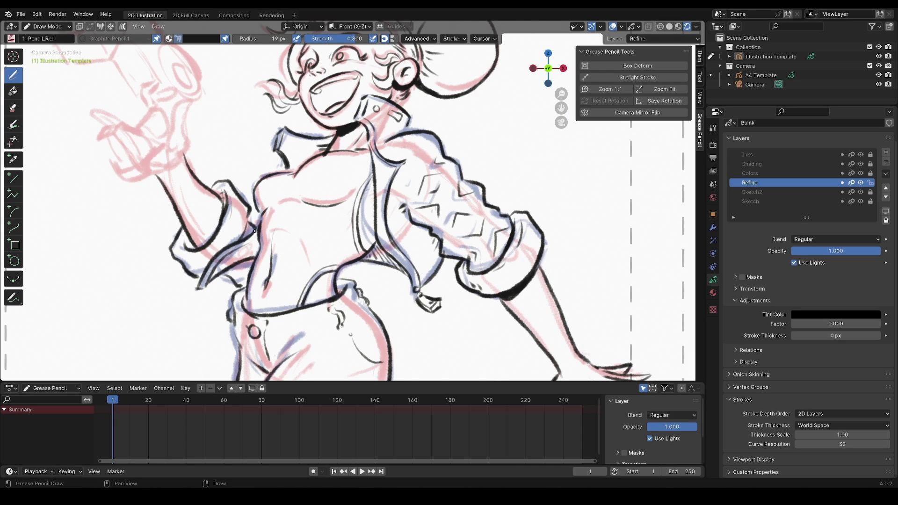
- Add dark shading strokes inside the shorts' hem on the front leg
scroll(256, 335, "down", 5, "shift")
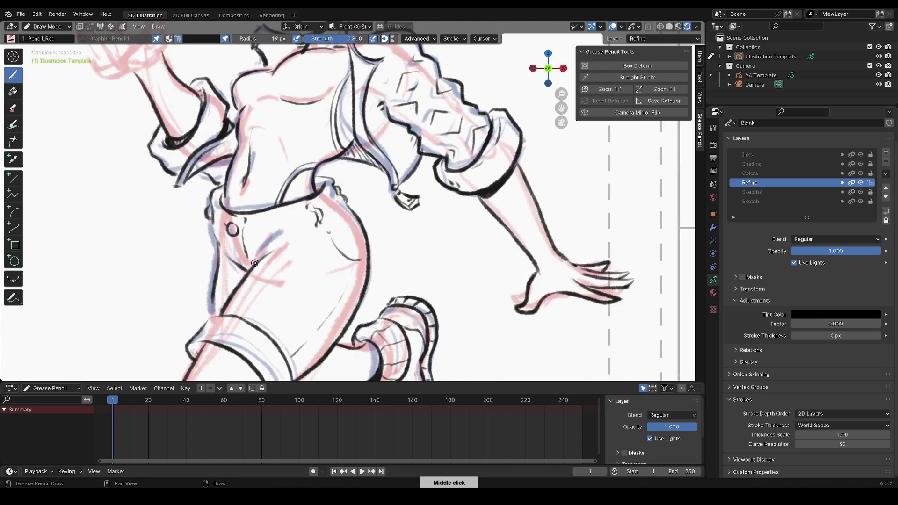
scroll(248, 264, "down", 5, "shift")
left_click_drag(256, 257, 276, 293)
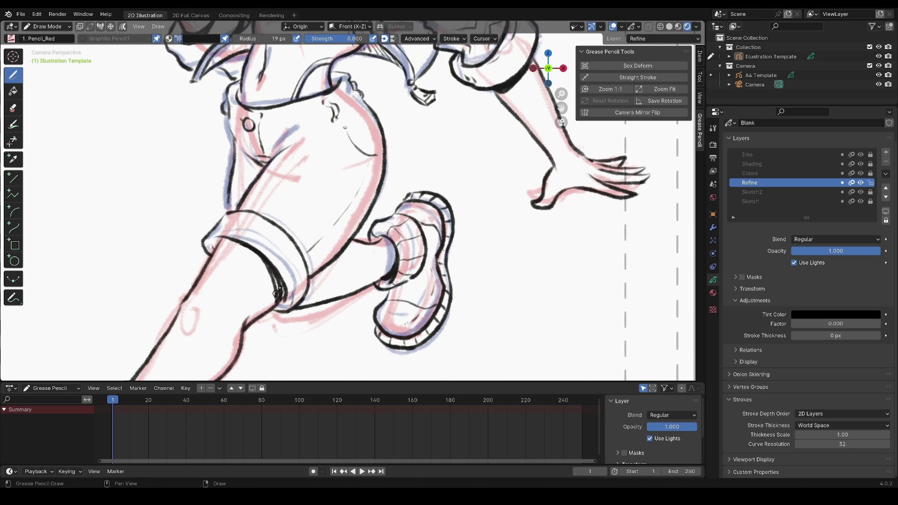
- Draw clean outlines for the thumb, palm and folded fingers of the raised hand
scroll(387, 234, "up", 10, "shift")
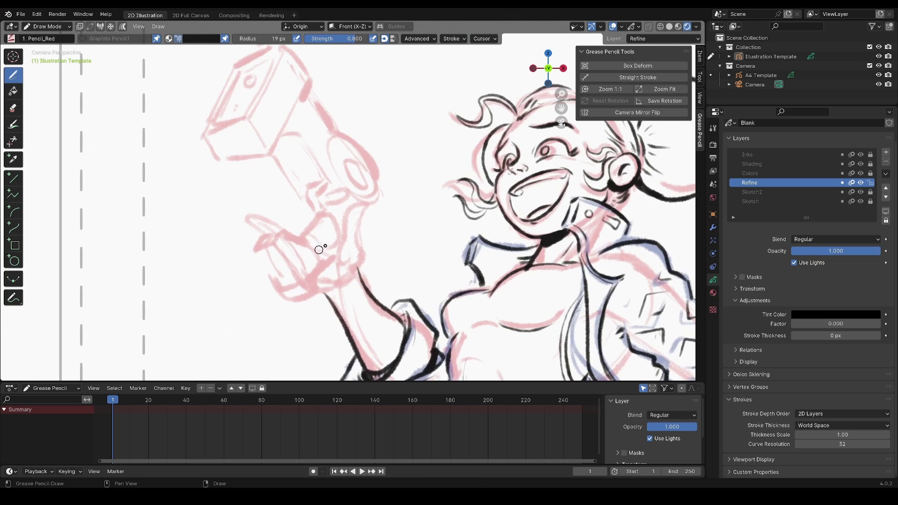
mouse_move(365, 209)
left_mouse_down()
mouse_move(361, 280)
mouse_move(332, 267)
left_mouse_up()
left_click_drag(337, 237, 304, 219)
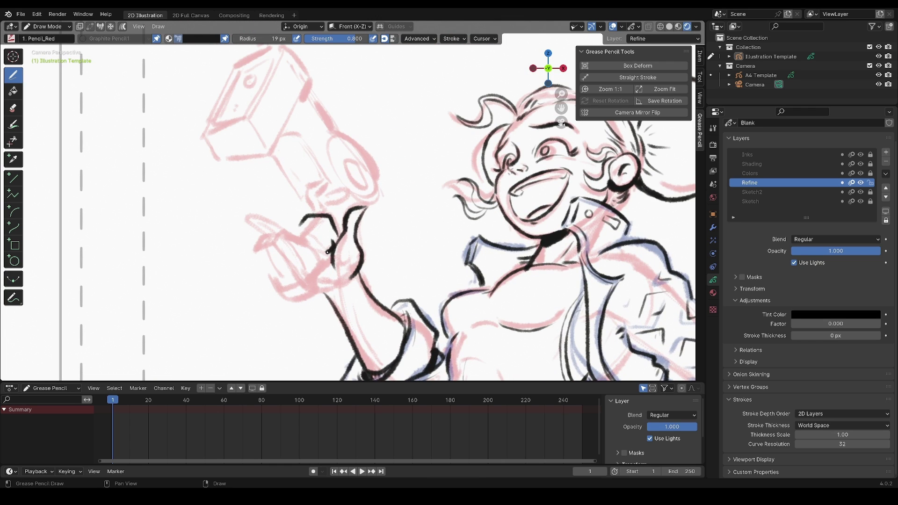
mouse_move(327, 253)
left_mouse_down()
mouse_move(290, 229)
mouse_move(254, 252)
mouse_move(301, 281)
mouse_move(281, 294)
left_mouse_up()
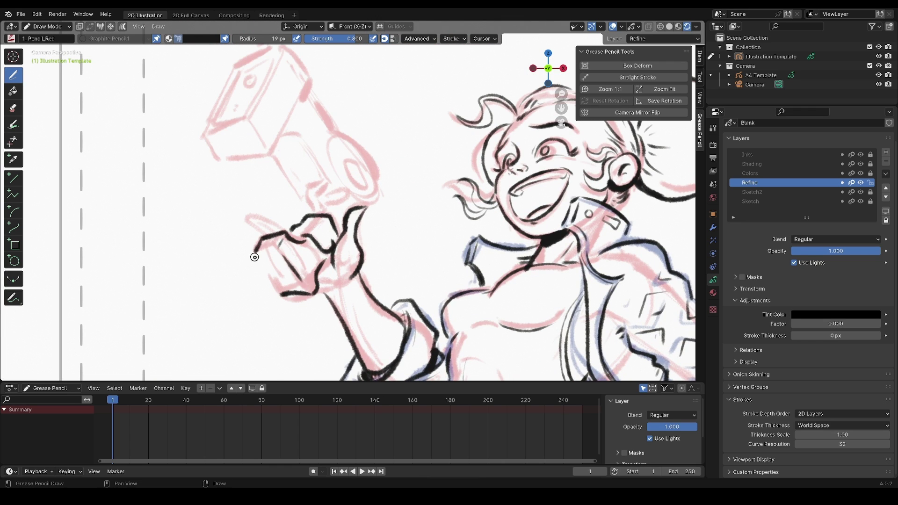
left_click_drag(255, 257, 282, 295)
left_click_drag(303, 223, 320, 221)
- Refine the raised hand's gripping fingers, knuckle creases and the base of its palm
middle_click_drag(307, 206, 315, 240)
mouse_move(331, 246)
left_mouse_down()
mouse_move(328, 217)
mouse_move(316, 228)
left_mouse_up()
left_click_drag(317, 231, 327, 243)
left_click_drag(333, 229, 334, 239)
left_click_drag(347, 311, 326, 326)
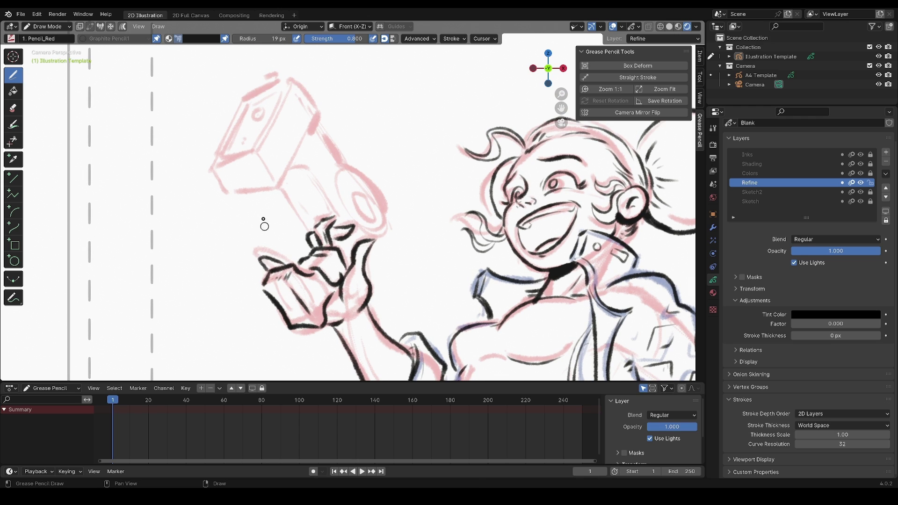
- Outline the front frame, side faces and underside of the box-shaped head on the handheld device
middle_click_drag(264, 227, 282, 278)
mouse_move(303, 131)
left_mouse_down()
mouse_move(311, 141)
mouse_move(257, 159)
mouse_move(262, 208)
mouse_move(264, 161)
mouse_move(273, 159)
left_mouse_up()
left_click_drag(268, 162, 244, 213)
mouse_move(263, 158)
left_mouse_down()
mouse_move(238, 204)
mouse_move(283, 203)
left_mouse_up()
mouse_move(304, 133)
left_mouse_down()
mouse_move(332, 170)
mouse_move(297, 243)
left_mouse_up()
mouse_move(287, 176)
left_mouse_down("ctrl")
mouse_move(313, 216)
mouse_move(317, 197)
left_mouse_up("ctrl")
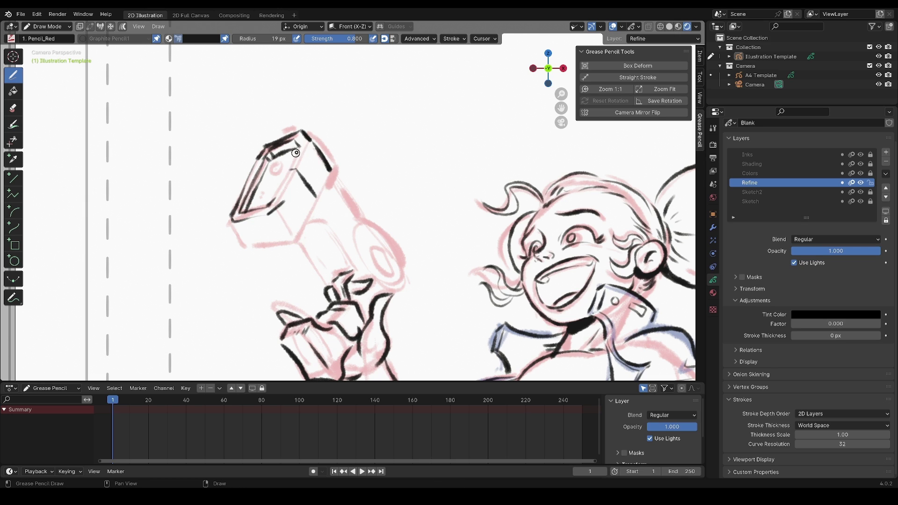
mouse_move(301, 144)
left_mouse_down()
mouse_move(294, 167)
mouse_move(314, 198)
mouse_move(310, 215)
left_mouse_up()
mouse_move(307, 218)
left_mouse_down()
mouse_move(289, 241)
mouse_move(235, 222)
left_mouse_up()
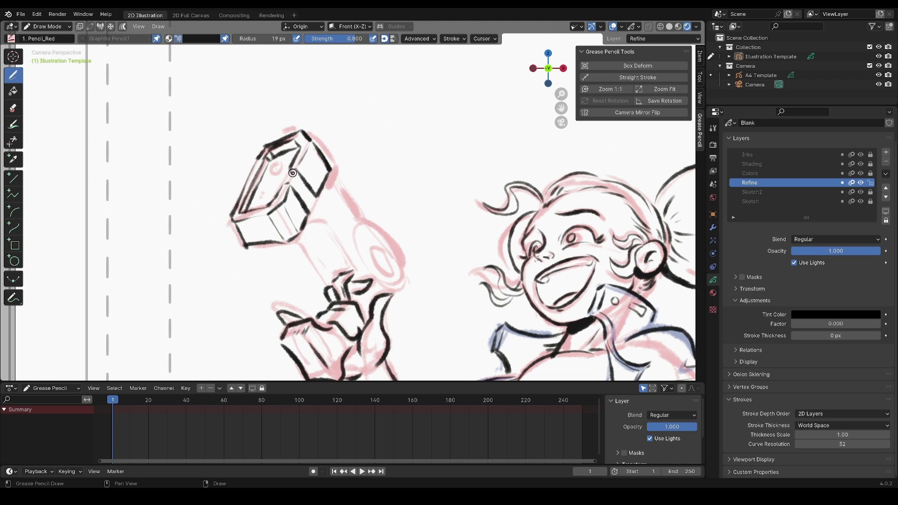
- Darken the recessed inner edge of the device's front face and draw its small round lens
scroll(303, 191, "up", 1)
left_click_drag(278, 147, 243, 215)
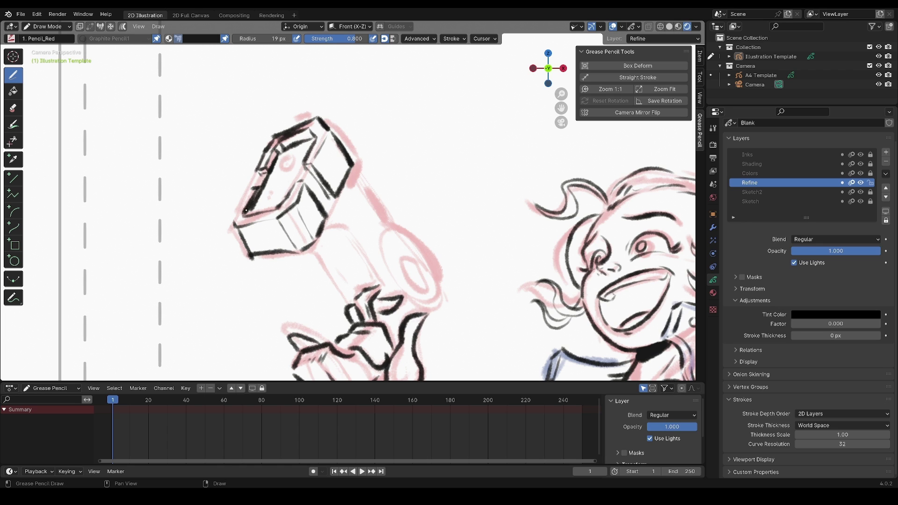
left_click_drag(256, 185, 232, 219)
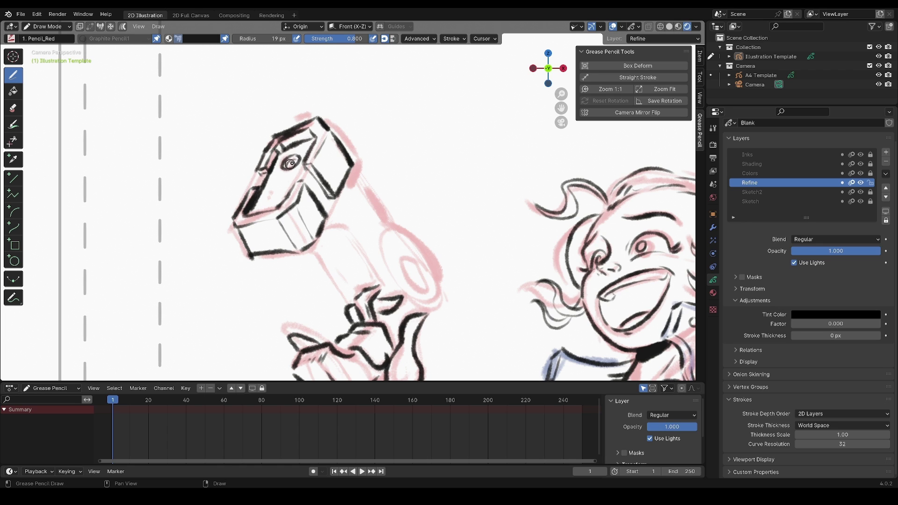
middle_click_drag(286, 176, 253, 186)
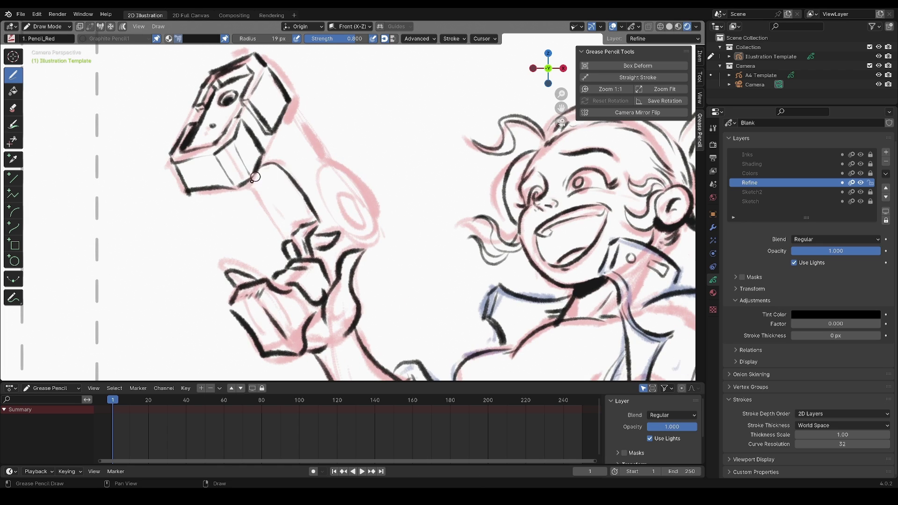
- Draw the device's handle edges and the oval disc with its inner ring at the rear
left_click_drag(255, 177, 291, 239)
mouse_move(344, 171)
left_mouse_down()
mouse_move(374, 244)
mouse_move(360, 246)
left_mouse_up()
left_click_drag(358, 201, 340, 192)
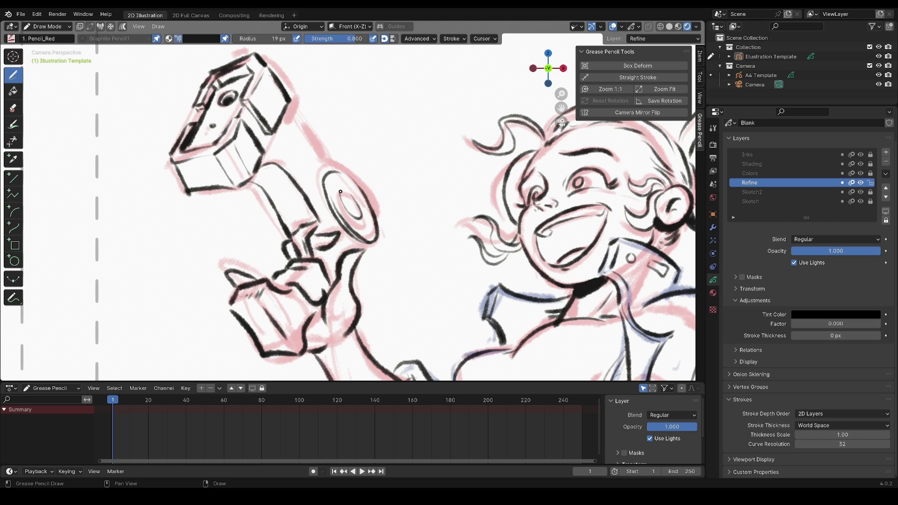
left_click_drag(285, 108, 332, 169)
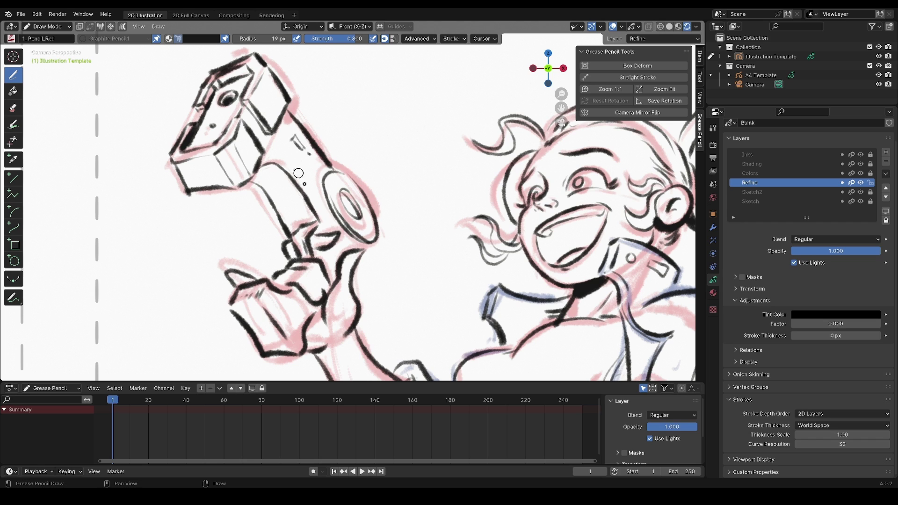
- Add small detail and hatching strokes to the raised hand's fingers and the device's handle and box head
left_click_drag(290, 299, 301, 317)
left_click_drag(311, 211, 289, 220)
mouse_move(252, 169)
left_mouse_down()
mouse_move(279, 170)
mouse_move(273, 185)
left_mouse_up()
left_click_drag(216, 169, 226, 189)
left_click_drag(201, 169, 204, 187)
scroll(345, 288, "down", 5)
mouse_move(345, 288)
middle_mouse_down()
mouse_move(297, 195)
mouse_move(283, 210)
middle_mouse_up()
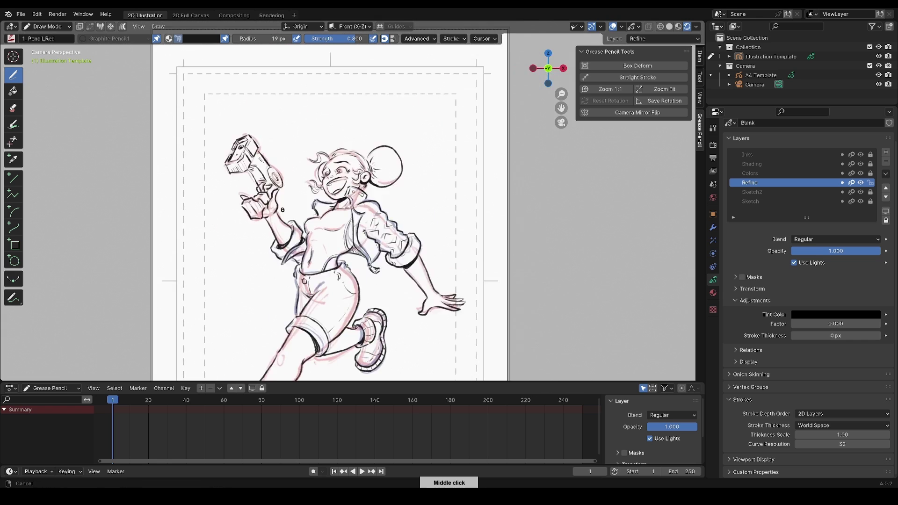
- Hatch the shadow inside the open jacket and add fold lines at the crotch of the shorts
scroll(362, 192, "up", 4)
mouse_move(394, 230)
left_mouse_down()
mouse_move(392, 294)
mouse_move(412, 307)
left_mouse_up()
middle_click_drag(261, 322, 325, 205)
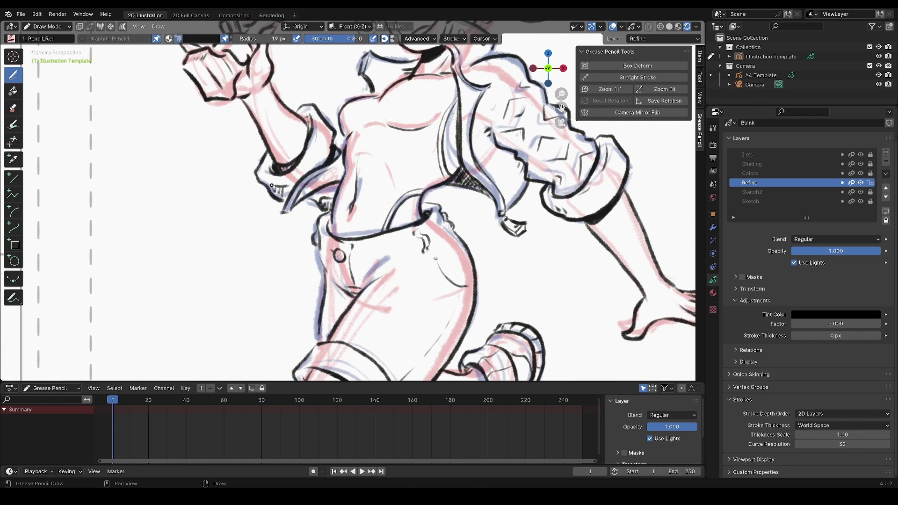
scroll(351, 311, "down", 3)
left_click_drag(421, 212, 354, 226)
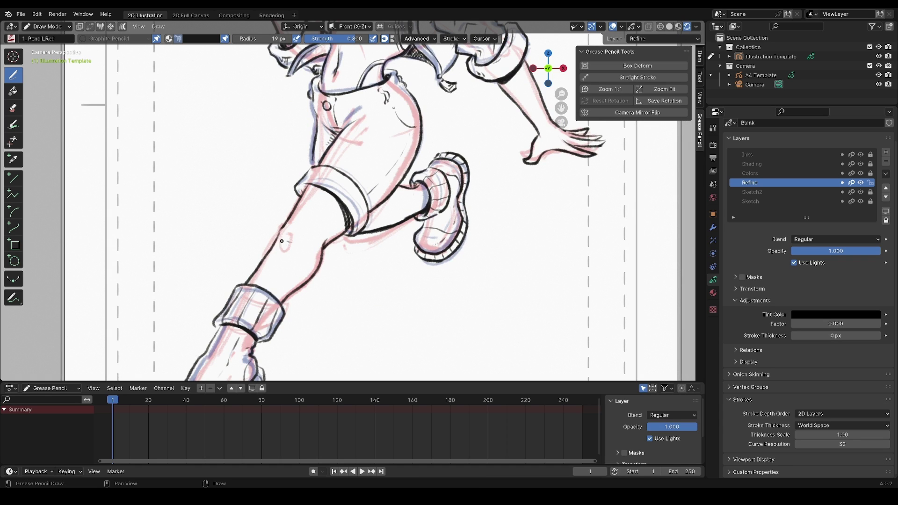
middle_click_drag(256, 341, 277, 236)
- Hide the Sketch2 and Sketch layers and check the full figure mirrored before flipping the camera back
middle_click_drag(357, 239, 358, 299, "ctrl")
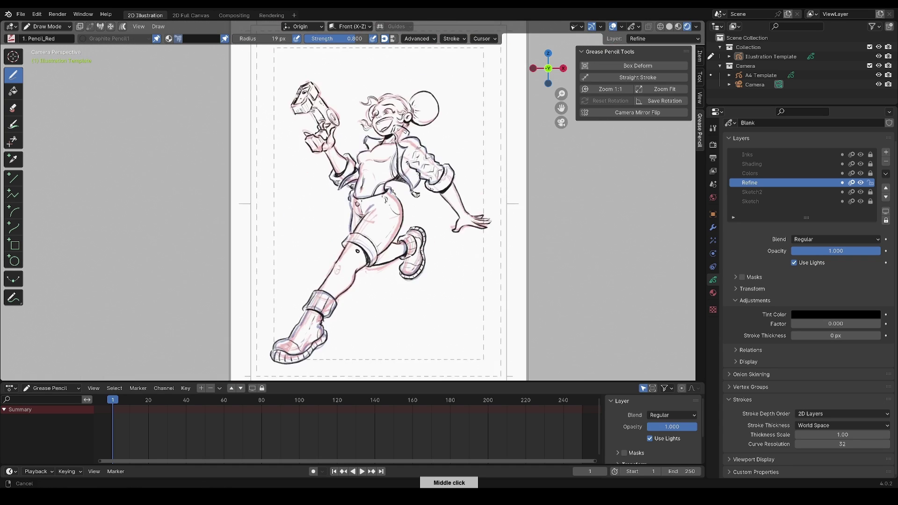
middle_click_drag(357, 262, 327, 270)
left_click(608, 113)
left_click_drag(860, 192, 860, 201)
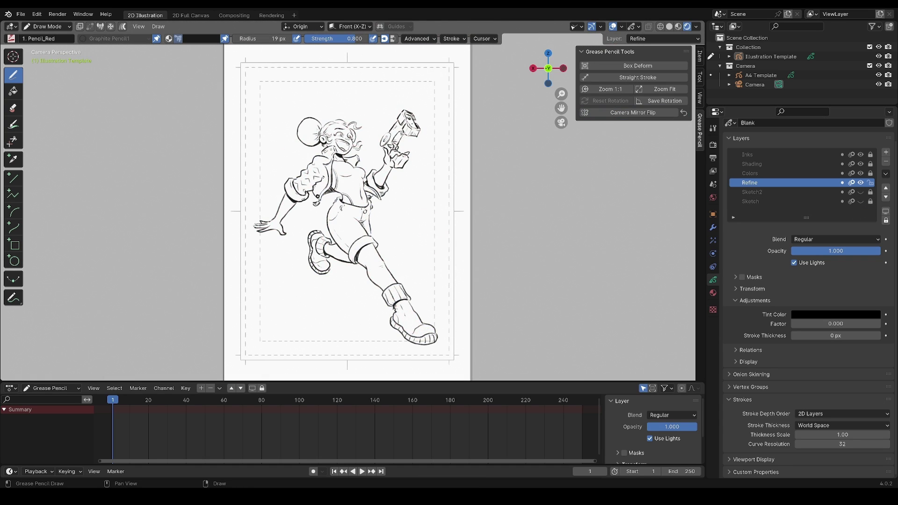
scroll(336, 189, "up", 2)
left_click(609, 113)
scroll(354, 214, "down", 2)
middle_click_drag(354, 214, 374, 208)
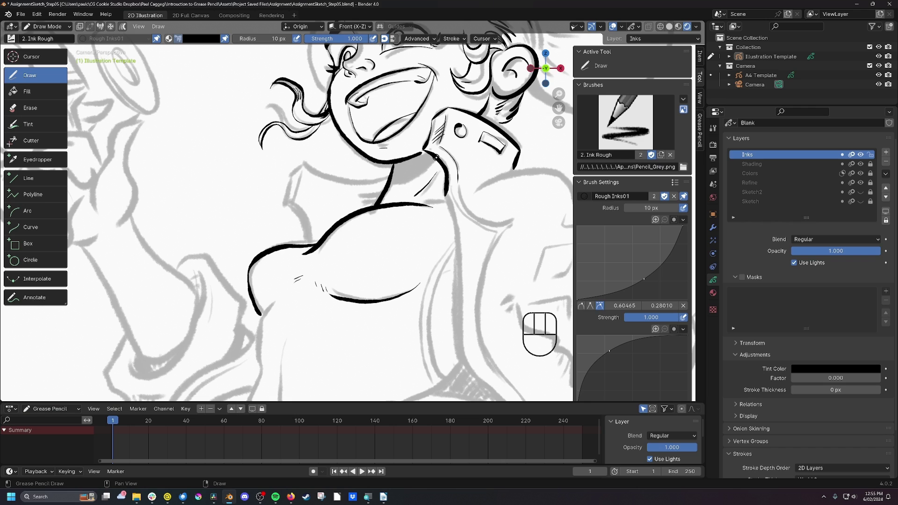
- Ink the shadow strokes on the neck beneath the chin on the Inks layer with the 2. Ink Rough brush
left_click_drag(430, 157, 392, 173)
mouse_move(393, 176)
left_mouse_down()
mouse_move(404, 163)
mouse_move(400, 176)
left_mouse_up()
left_click_drag(414, 159, 408, 173)
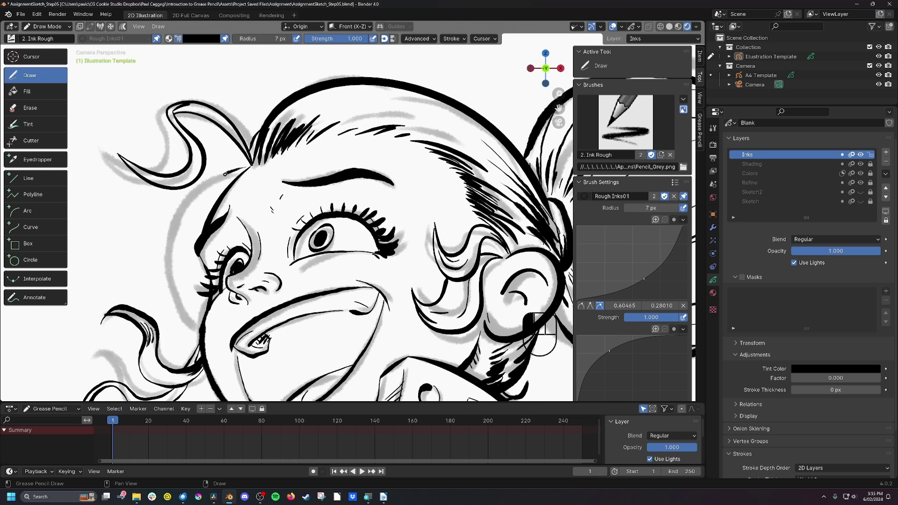
- Ink the curved hair outline beside the far side of the face with the 7 px Ink Rough brush
left_click_drag(227, 171, 190, 215)
left_click_drag(194, 315, 209, 254)
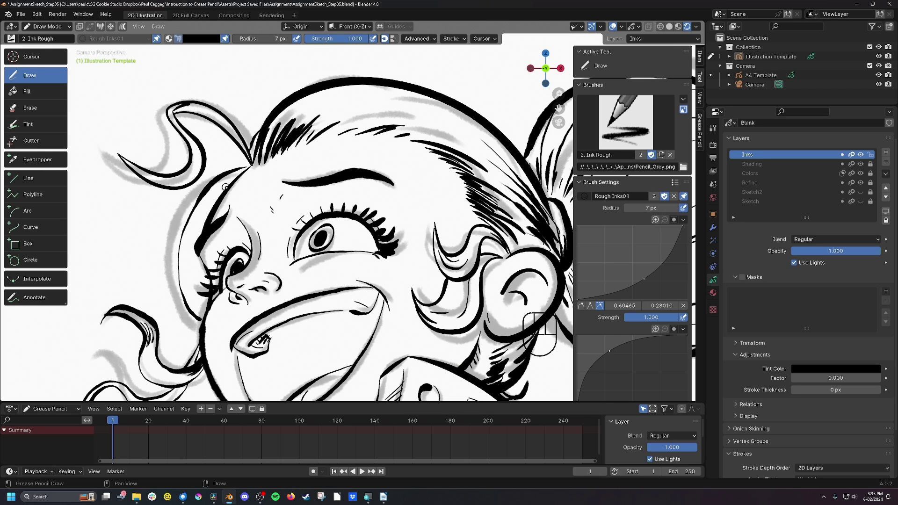
mouse_move(227, 189)
left_mouse_down()
mouse_move(209, 189)
mouse_move(198, 229)
mouse_move(186, 235)
left_mouse_up()
mouse_move(207, 297)
left_mouse_down()
mouse_move(192, 303)
mouse_move(182, 268)
left_mouse_up()
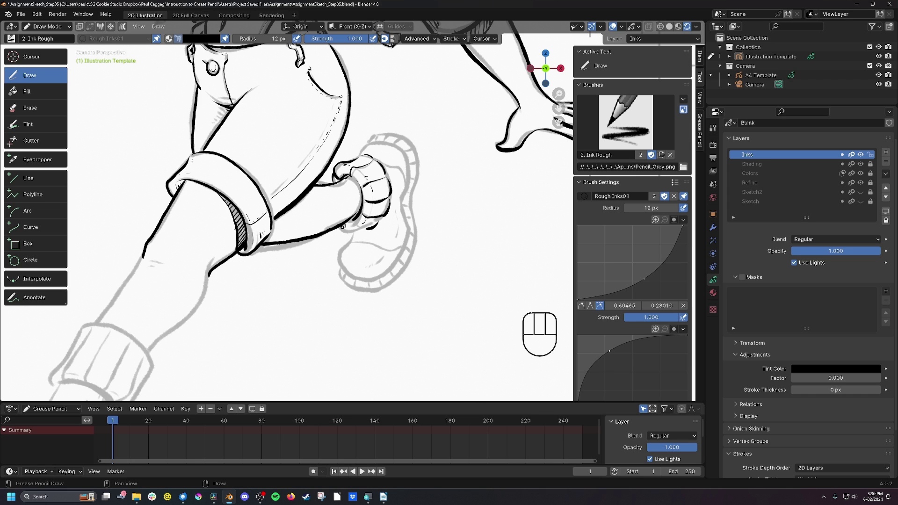
- Ink the raised rear shoe's outline, sole edge and tread with the 12 px Ink Rough brush
left_click_drag(363, 231, 340, 227)
mouse_move(359, 156)
left_mouse_down()
mouse_move(388, 143)
mouse_move(408, 190)
left_mouse_up()
mouse_move(385, 168)
left_mouse_down()
mouse_move(398, 169)
mouse_move(405, 188)
mouse_move(380, 250)
mouse_move(337, 262)
mouse_move(341, 270)
left_mouse_up()
left_click_drag(403, 261, 341, 270)
left_click_drag(411, 151, 419, 165)
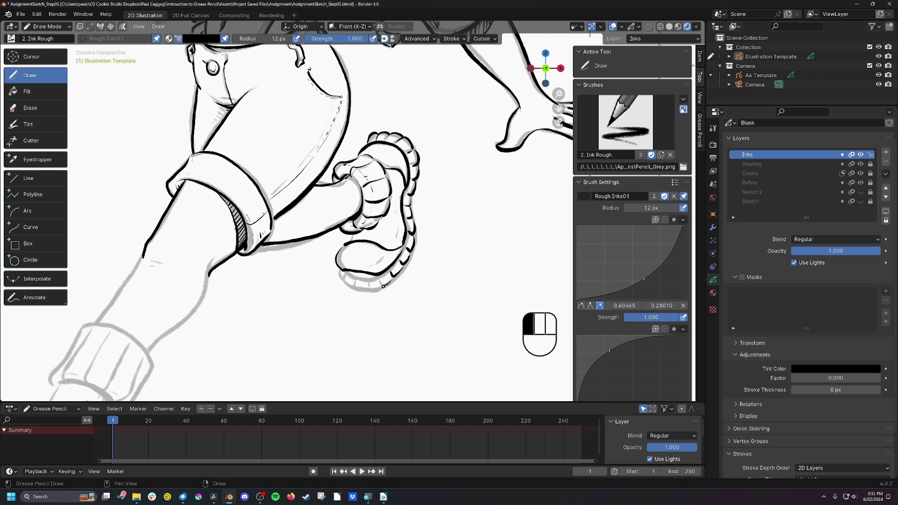
left_click_drag(383, 286, 344, 276)
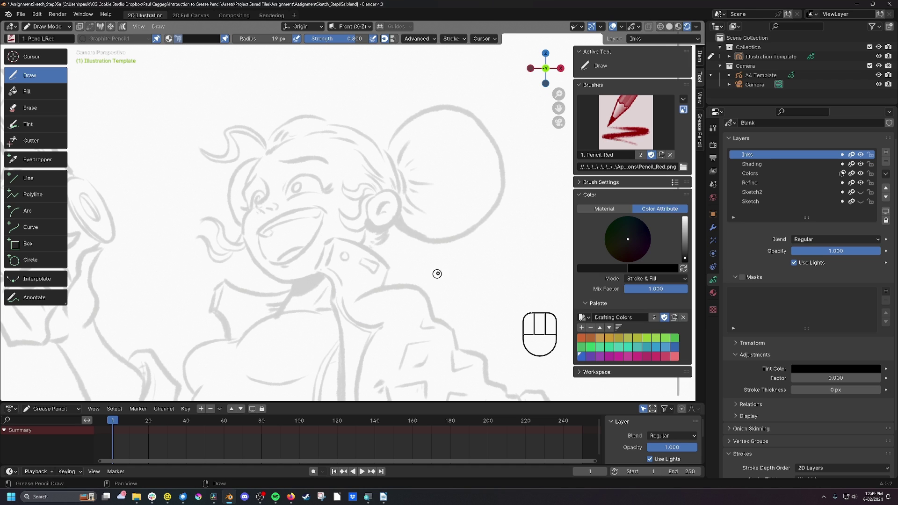
- Choose the Ink Pen brush and enable Stabilize Stroke with a radius of 20 px
left_click(629, 113)
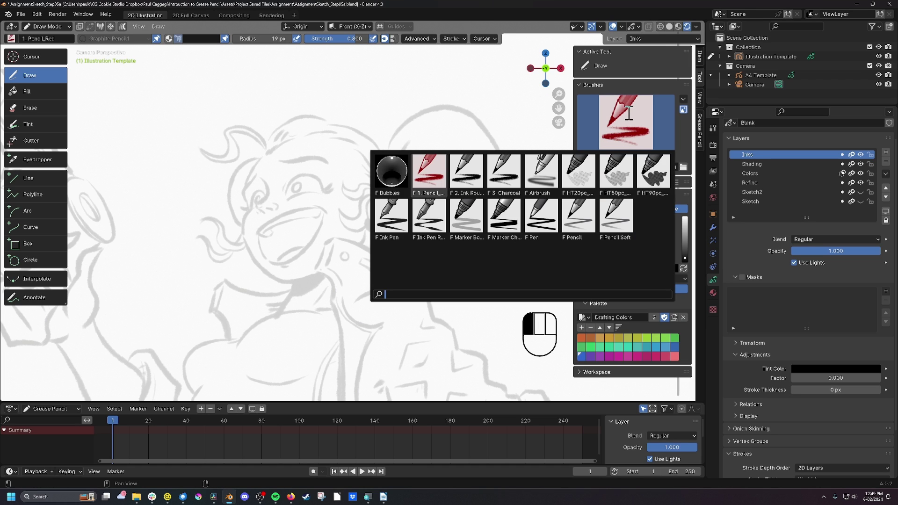
left_click(398, 227)
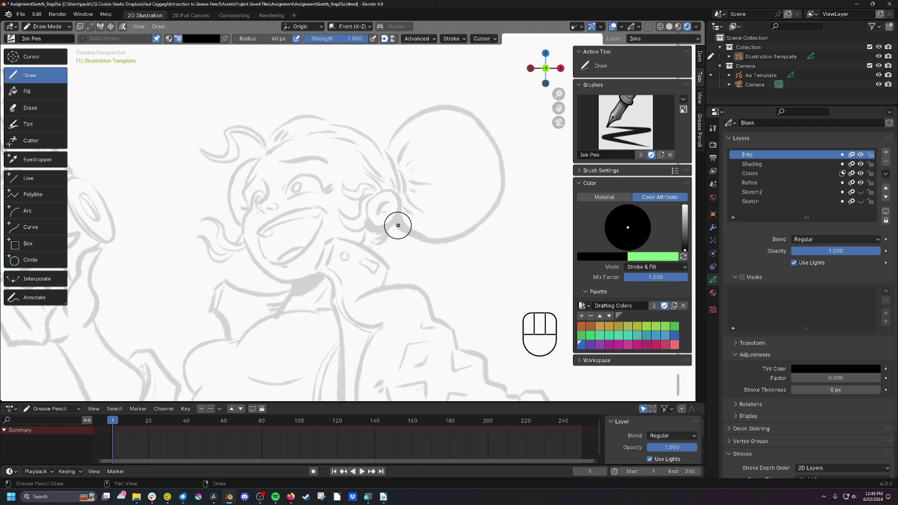
left_click(456, 39)
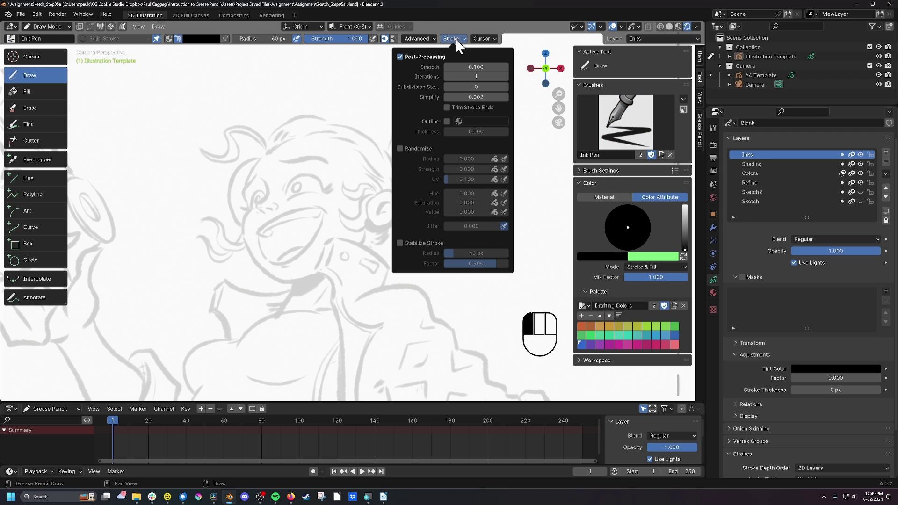
left_click(400, 242)
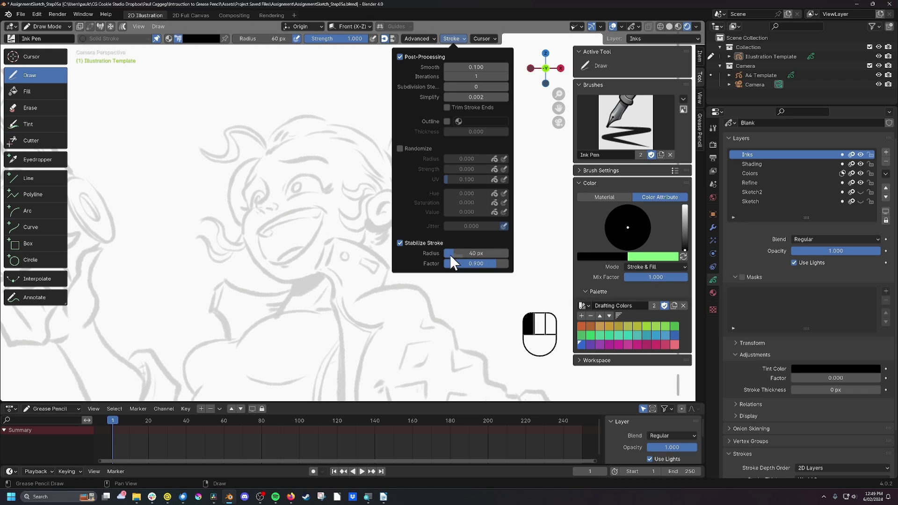
left_click(473, 253)
type("20")
left_click(478, 264)
key("Return")
- Ink the near-side jacket collar on the Inks layer with the 14 px Ink Pen brush
scroll(311, 189, "up", 12)
mouse_move(309, 186)
left_mouse_down()
mouse_move(395, 237)
mouse_move(381, 255)
mouse_move(296, 194)
mouse_move(281, 233)
mouse_move(299, 241)
mouse_move(300, 277)
mouse_move(298, 228)
mouse_move(318, 262)
left_mouse_up()
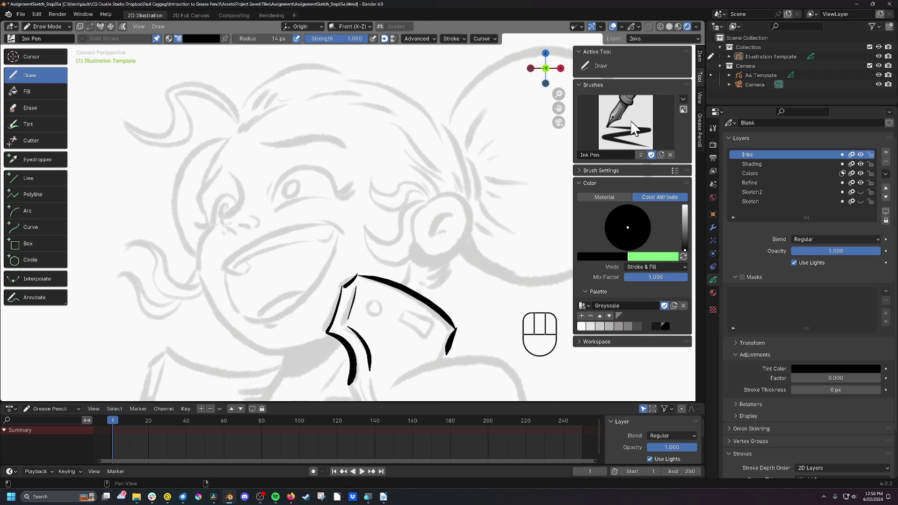
- Ink the ear's outline and inner fold with the 2. Ink Rough brush at 10 px
left_click(632, 126)
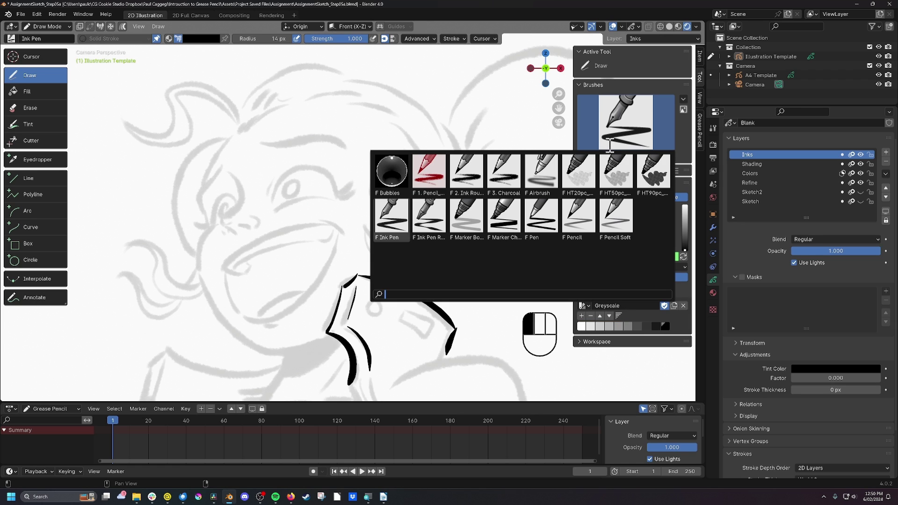
left_click(466, 175)
left_click_drag(422, 207, 423, 207)
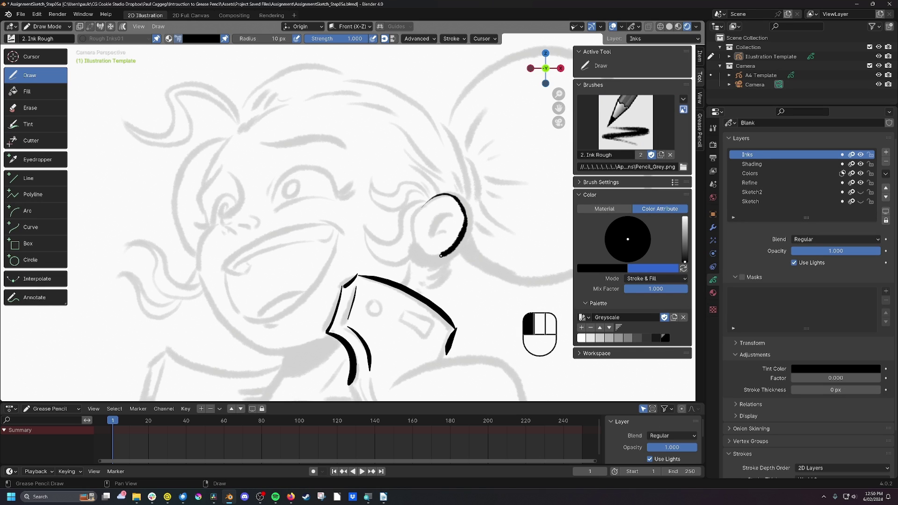
left_click_drag(441, 256, 419, 239)
left_click_drag(455, 212, 430, 229)
- Ink the loose curls of hair in front of the ear with the 10 px Ink Rough brush
mouse_move(432, 228)
left_mouse_down()
mouse_move(445, 228)
mouse_move(364, 227)
left_mouse_up()
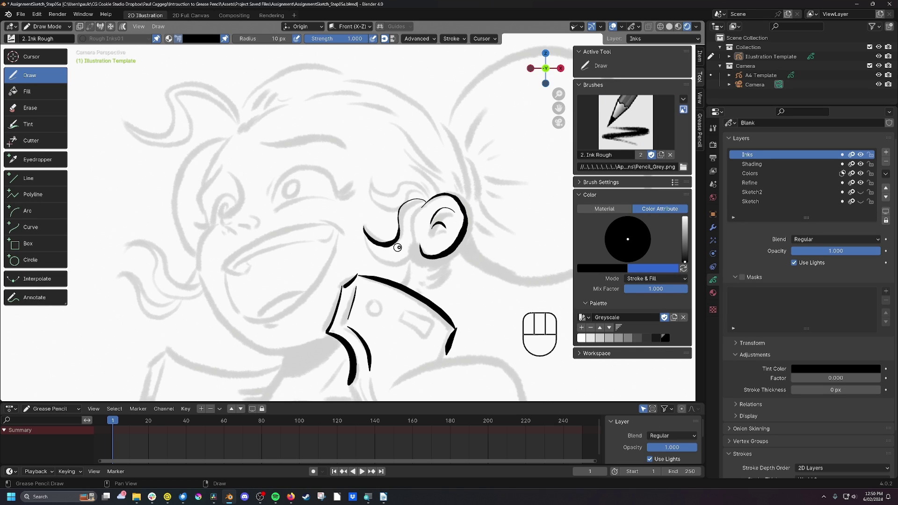
mouse_move(424, 204)
left_mouse_down()
mouse_move(407, 259)
mouse_move(366, 234)
left_mouse_up()
mouse_move(428, 201)
left_mouse_down()
mouse_move(425, 191)
mouse_move(372, 194)
mouse_move(404, 200)
left_mouse_up()
key("ctrl+z")
left_click_drag(388, 254, 372, 241)
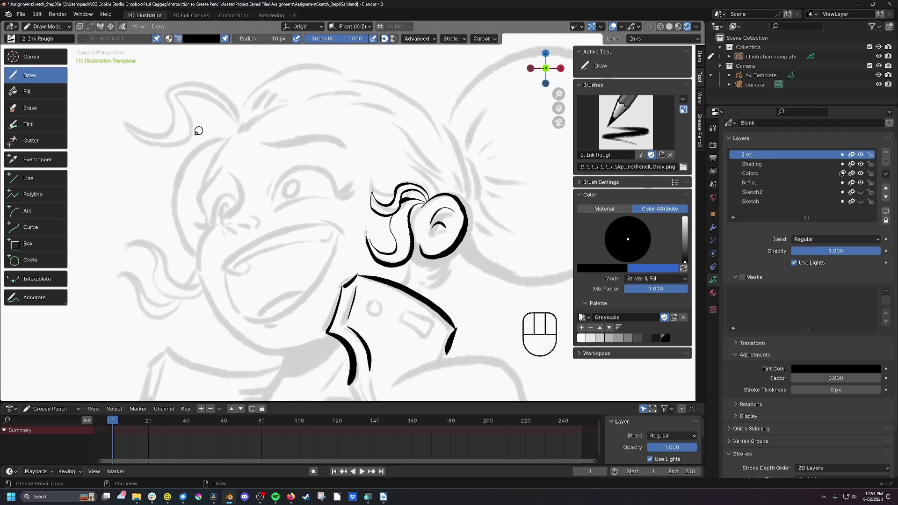
- Ink the eyebrow and the eye on the near side of the face
middle_click_drag(196, 128, 328, 120)
left_click_drag(392, 136, 475, 139)
mouse_move(422, 162)
left_mouse_down()
mouse_move(465, 190)
mouse_move(400, 208)
left_mouse_up()
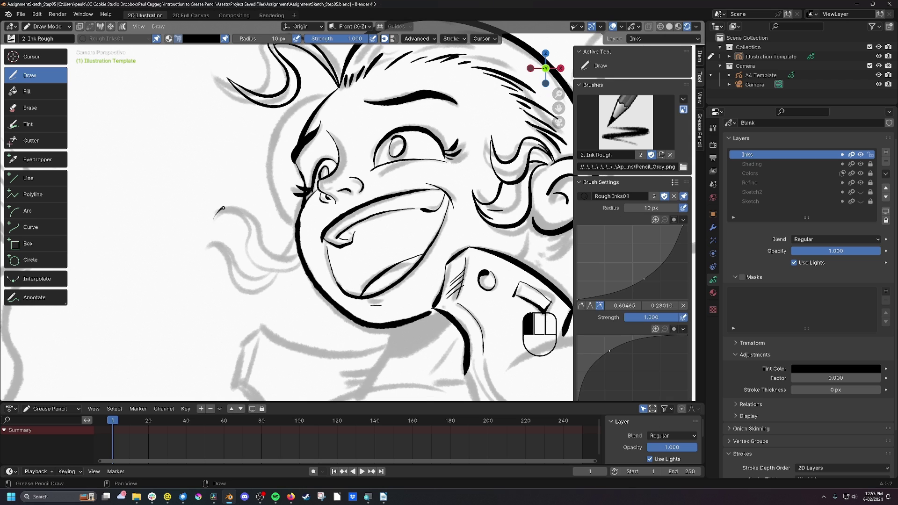
- Ink the two wavy hair strands flying out beside the far cheek with the 10 px Ink Rough brush
mouse_move(214, 219)
left_mouse_down()
mouse_move(275, 259)
mouse_move(301, 257)
left_mouse_up()
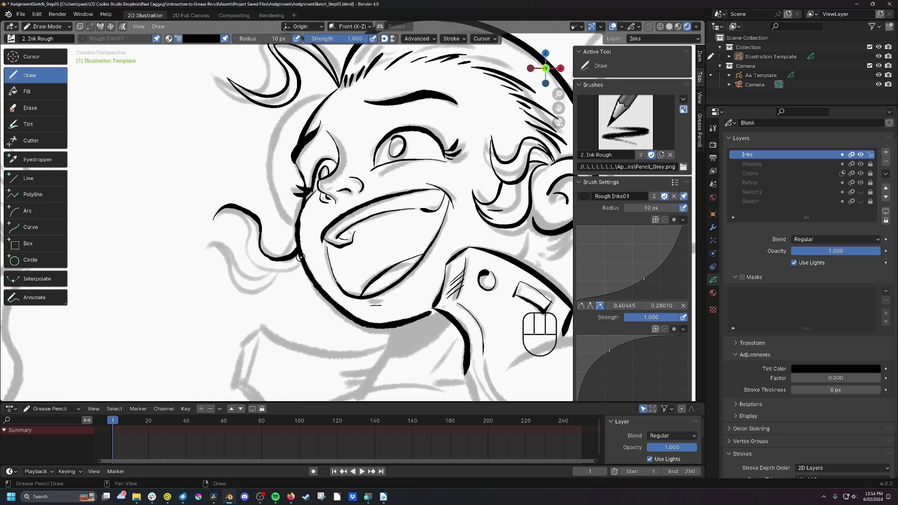
left_click_drag(245, 246, 246, 220)
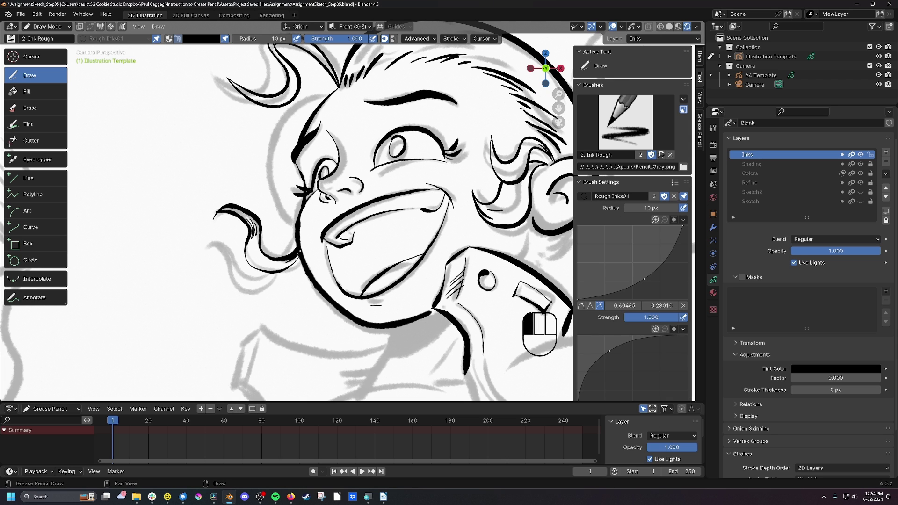
left_click_drag(283, 257, 196, 296)
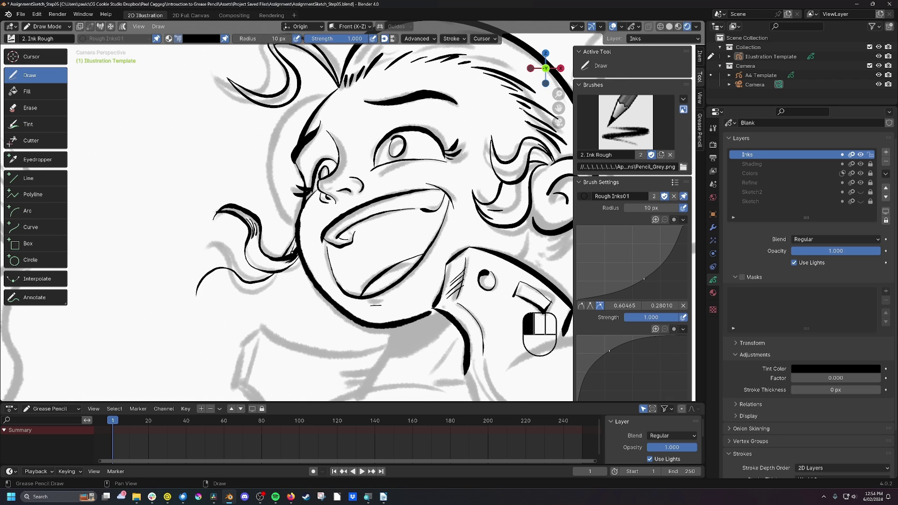
mouse_move(291, 253)
left_mouse_down()
mouse_move(234, 292)
mouse_move(194, 304)
left_mouse_up()
- Ink the chest's upper outline and the curve along its underside
scroll(194, 304, "down", 3)
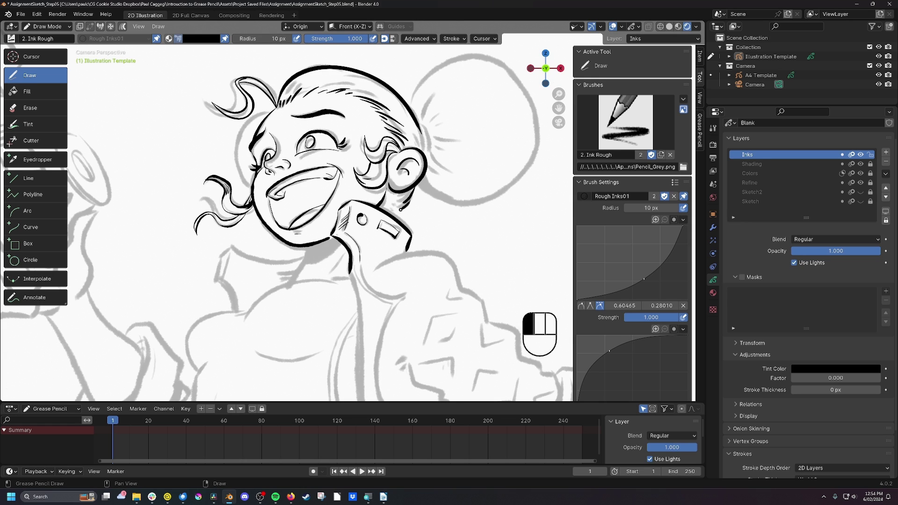
middle_click_drag(330, 246, 427, 205)
mouse_move(431, 205)
left_mouse_down()
mouse_move(247, 272)
mouse_move(260, 314)
left_mouse_up()
mouse_move(420, 284)
left_mouse_down()
mouse_move(400, 295)
mouse_move(329, 293)
left_mouse_up()
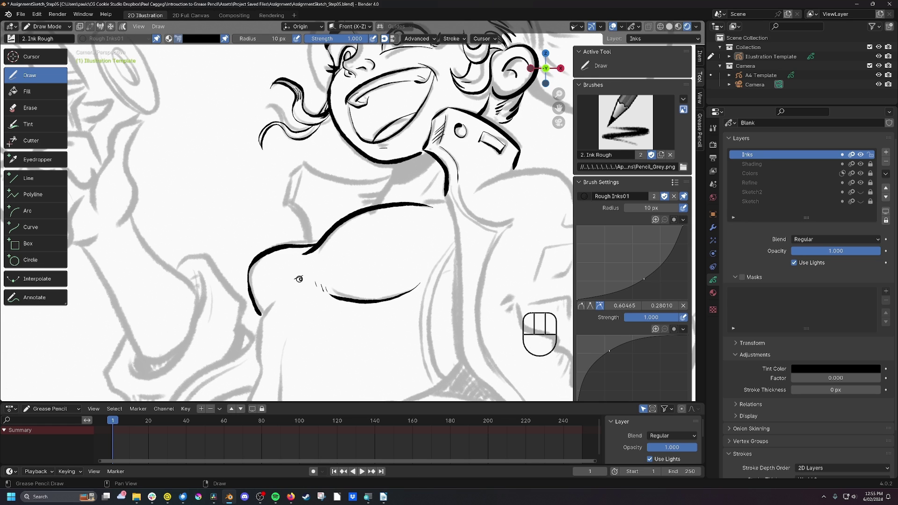
- Undo the last four strokes and ink the neck line and the shadow beneath the chin
key("ctrl+z")
key("ctrl+z")
key("ctrl+z")
key("ctrl+z")
left_click_drag(393, 166, 375, 205)
left_click_drag(438, 171, 415, 196)
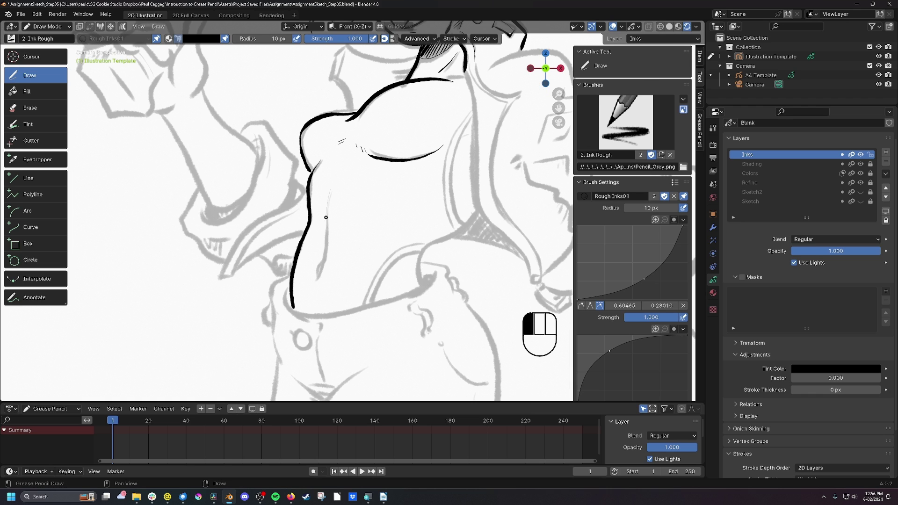
- Ink the fold line along the side of the torso and the shirt's curved edge at the hip
left_click_drag(330, 190, 311, 289)
left_click_drag(320, 268, 314, 280)
mouse_move(475, 208)
left_mouse_down()
mouse_move(420, 280)
mouse_move(388, 286)
mouse_move(374, 300)
left_mouse_up()
- Ink the shadow edge on the front leg inside the rolled shorts cuff and hatch the shadow
mouse_move(318, 220)
left_mouse_down()
mouse_move(336, 252)
mouse_move(339, 287)
left_mouse_up()
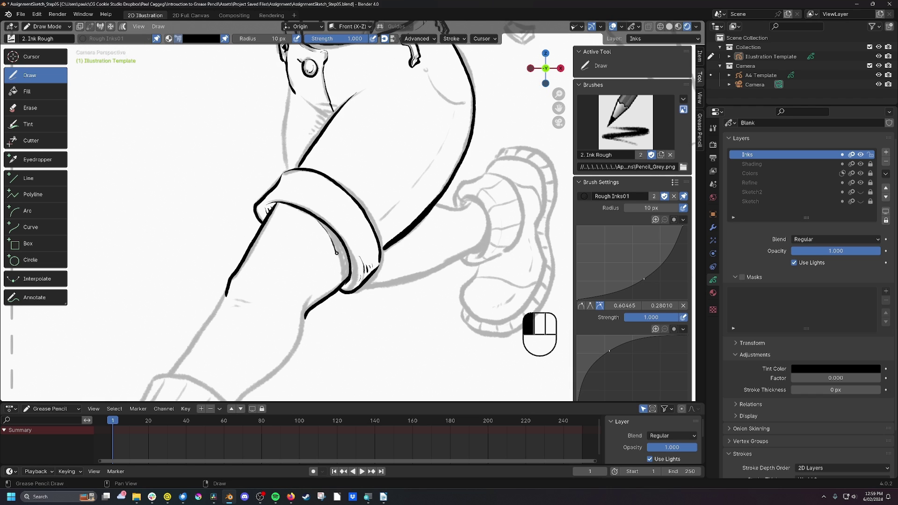
left_click_drag(349, 273, 340, 280)
left_click_drag(349, 260, 338, 266)
mouse_move(345, 246)
left_mouse_down()
mouse_move(337, 258)
mouse_move(333, 252)
left_mouse_up()
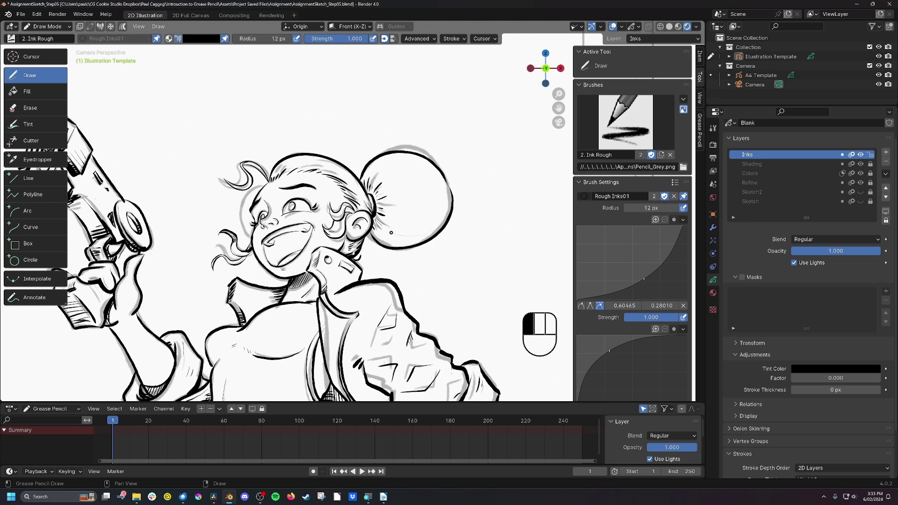
- Ink the curved hair lines across the bun and around its base with the 12 px Ink Rough brush
left_click_drag(448, 205, 379, 234)
mouse_move(411, 159)
left_mouse_down()
mouse_move(393, 187)
mouse_move(366, 193)
left_mouse_up()
mouse_move(380, 168)
left_mouse_down()
mouse_move(444, 184)
mouse_move(379, 244)
mouse_move(351, 201)
left_mouse_up()
left_click_drag(352, 201, 349, 208)
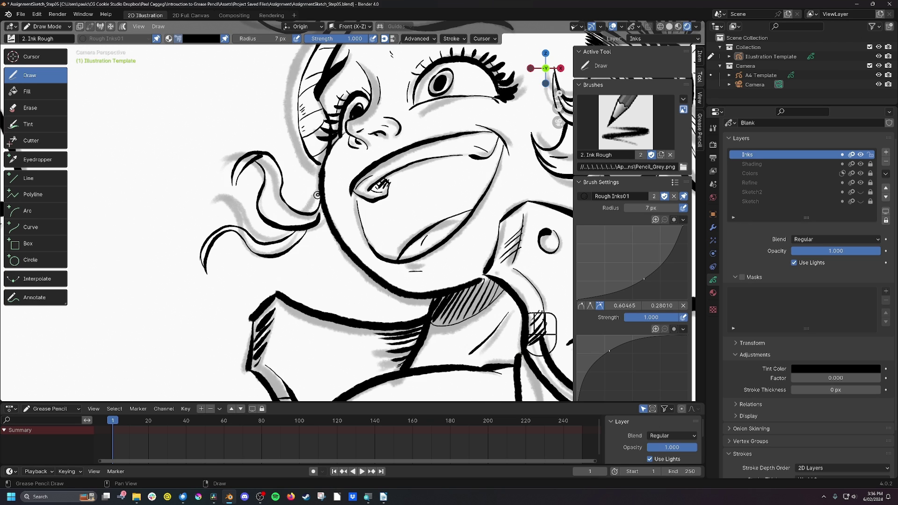
- Add inner strokes to the hair strands beside the far cheek and a small shading stroke in the mouth with the 7 px Ink Rough brush
left_click_drag(267, 165, 233, 186)
left_click_drag(303, 239, 235, 231)
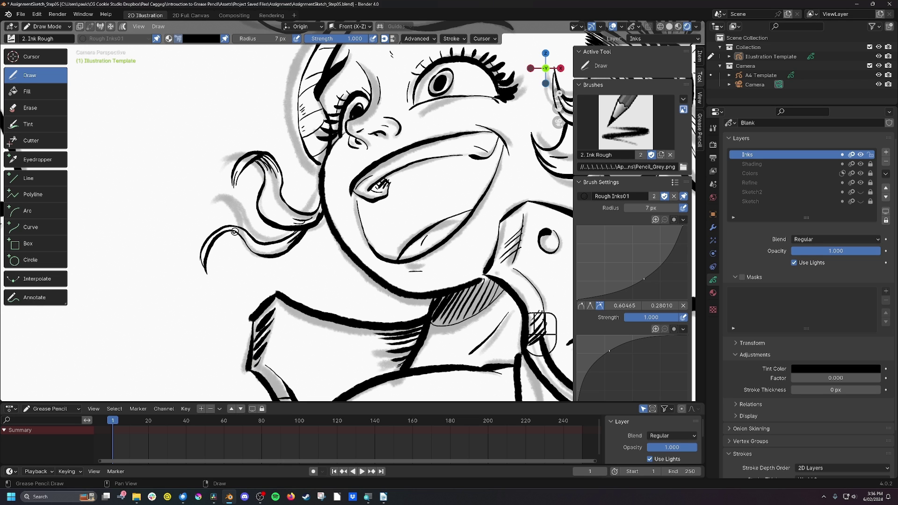
left_click_drag(427, 235, 422, 245)
scroll(367, 326, "down", 4)
middle_click_drag(366, 327, 323, 261)
scroll(323, 262, "down", 7)
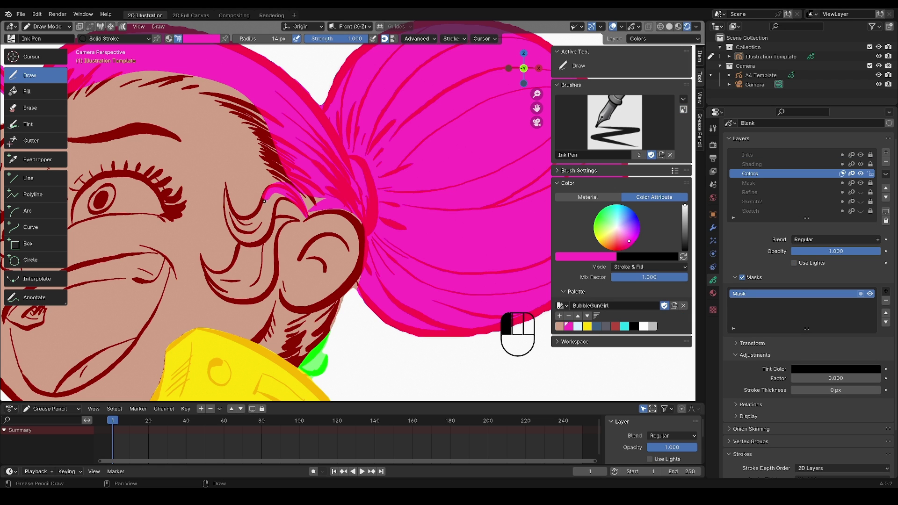
- Color the curl beside the ear magenta and the shorts blue on the Colors layer with the 14 px Ink Pen brush
left_click_drag(264, 201, 250, 222)
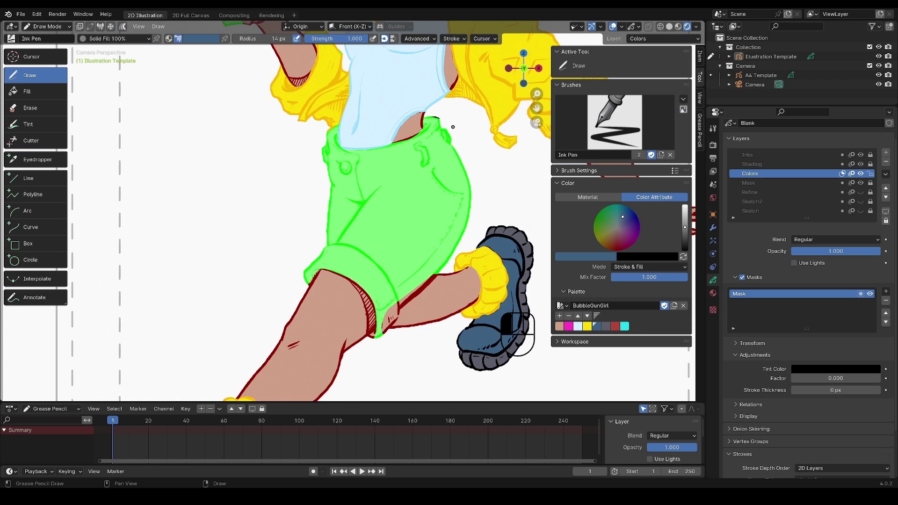
mouse_move(426, 118)
left_mouse_down()
mouse_move(463, 220)
mouse_move(447, 265)
mouse_move(381, 336)
mouse_move(370, 334)
mouse_move(317, 271)
mouse_move(306, 231)
mouse_move(331, 124)
mouse_move(340, 142)
mouse_move(388, 144)
left_mouse_up()
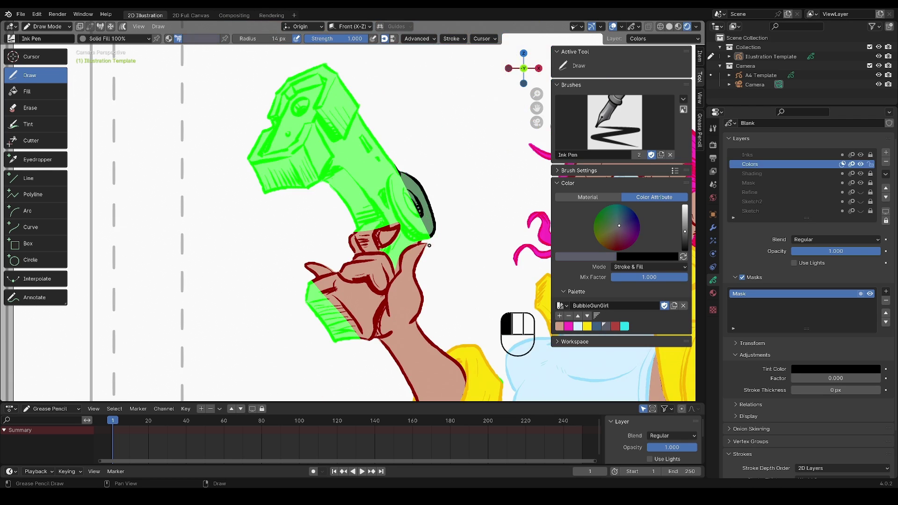
- Fill the gun and the parts showing between the fingers with dark grey using the Solid Fill 100% material
mouse_move(424, 220)
left_mouse_down()
mouse_move(412, 154)
mouse_move(360, 105)
mouse_move(393, 255)
mouse_move(379, 235)
mouse_move(365, 252)
mouse_move(252, 101)
left_mouse_up()
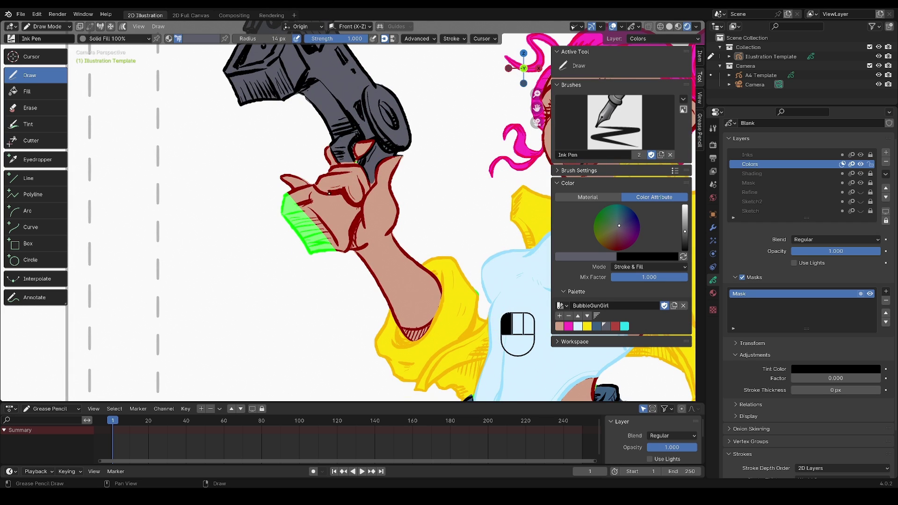
mouse_move(337, 190)
left_mouse_down()
mouse_move(280, 200)
mouse_move(353, 245)
mouse_move(349, 197)
left_mouse_up()
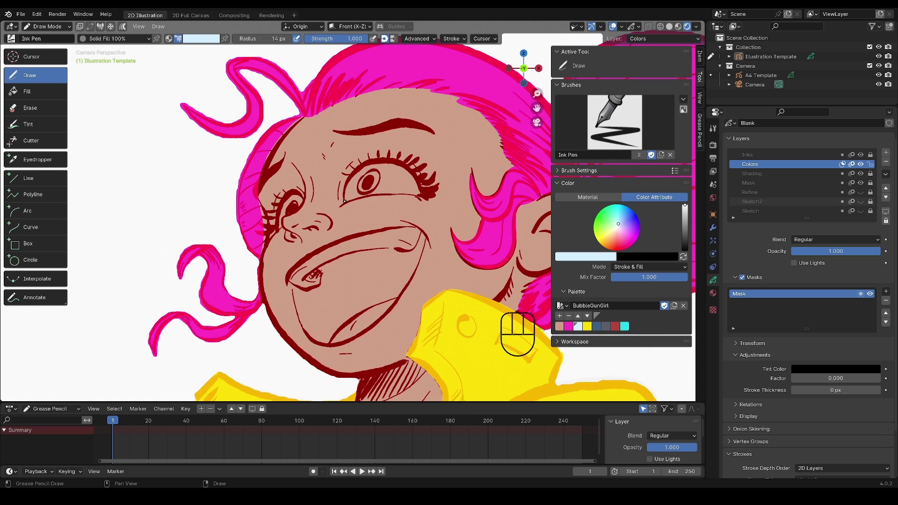
- Fill both eyes with pale blue and the open mouth with the palette's red
mouse_move(349, 199)
left_mouse_down()
mouse_move(383, 166)
mouse_move(400, 193)
mouse_move(346, 201)
mouse_move(281, 229)
mouse_move(299, 208)
left_mouse_up()
left_click(615, 327)
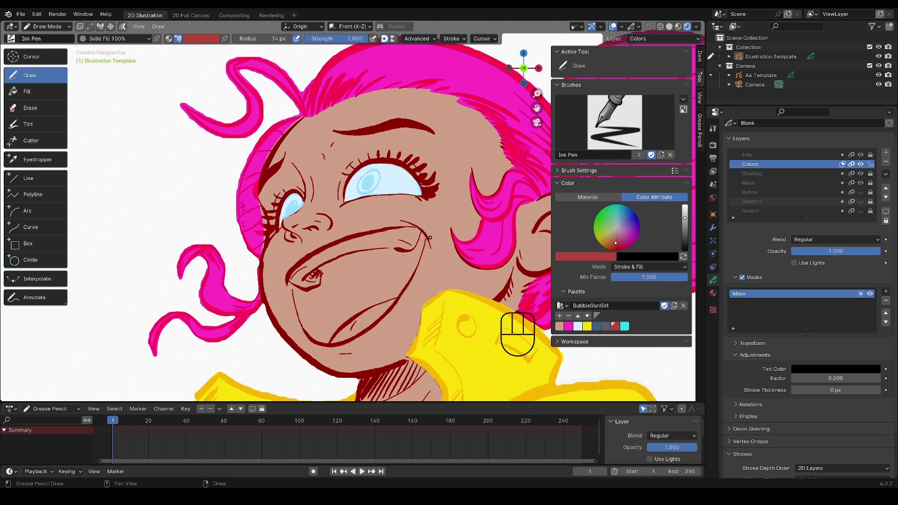
mouse_move(422, 233)
left_mouse_down()
mouse_move(395, 300)
mouse_move(294, 294)
mouse_move(339, 250)
left_mouse_up()
- Move the edge points of the mouth fill and of the jacket's inner edge to match the ink lines with proportional editing
scroll(345, 308, "up", 3)
mouse_move(345, 309)
middle_mouse_down()
mouse_move(346, 287)
mouse_move(366, 260)
middle_mouse_up()
key("Tab")
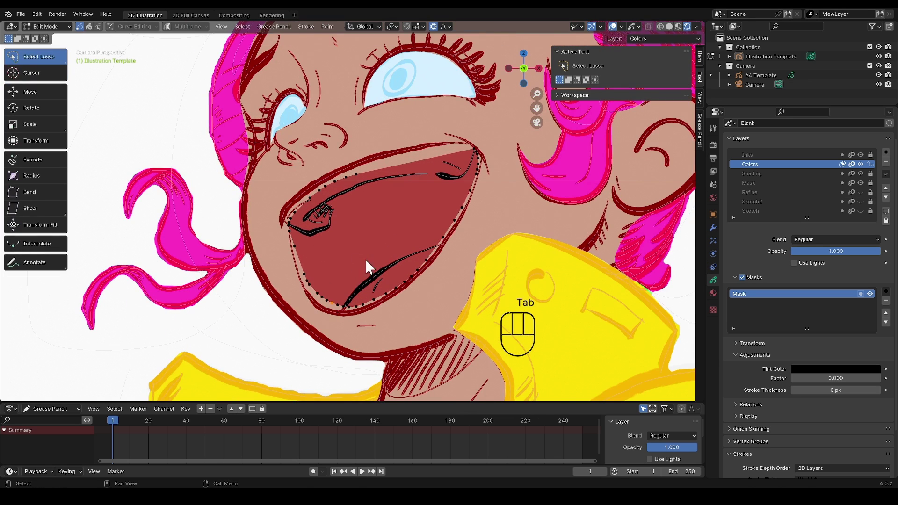
key("g")
left_click(361, 265)
left_click(317, 284)
key("g")
left_click(313, 283)
left_click(373, 298)
key("g")
left_click(375, 300)
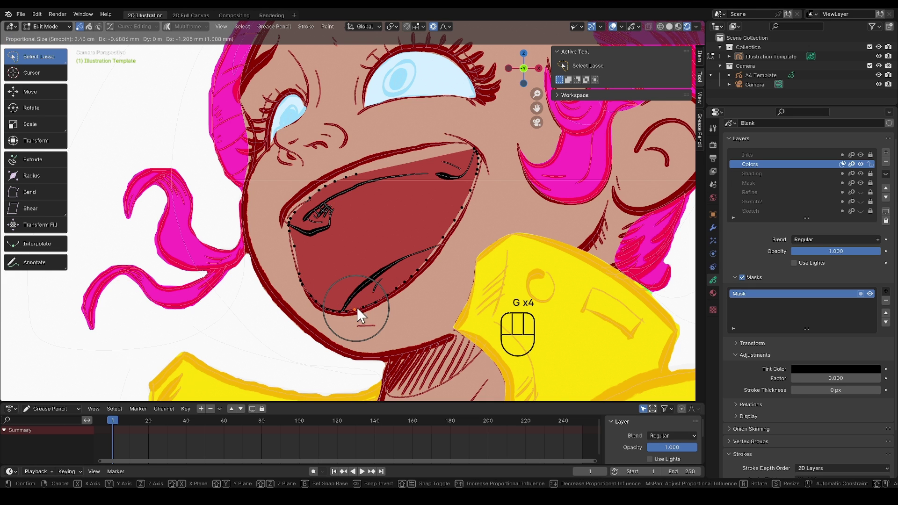
left_click(359, 305)
key("g")
left_click(456, 220)
key("g")
left_click(465, 207)
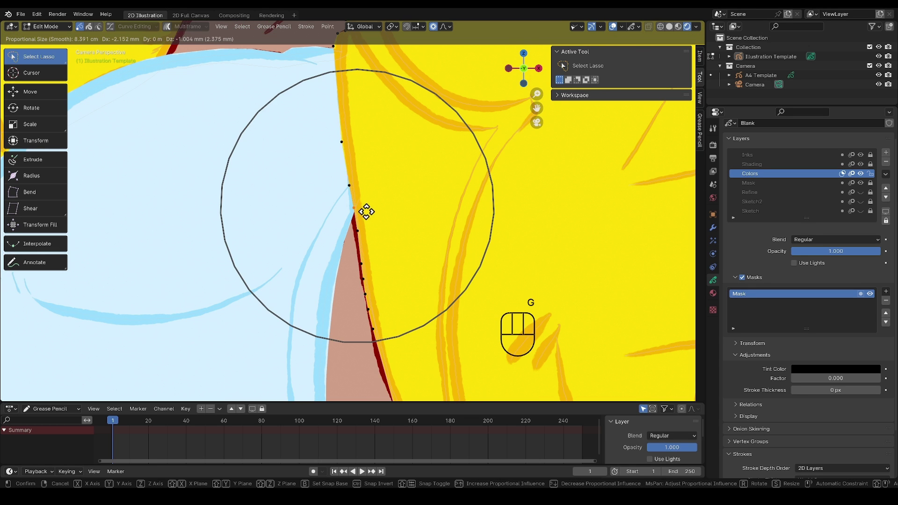
scroll(367, 212, "up", 5)
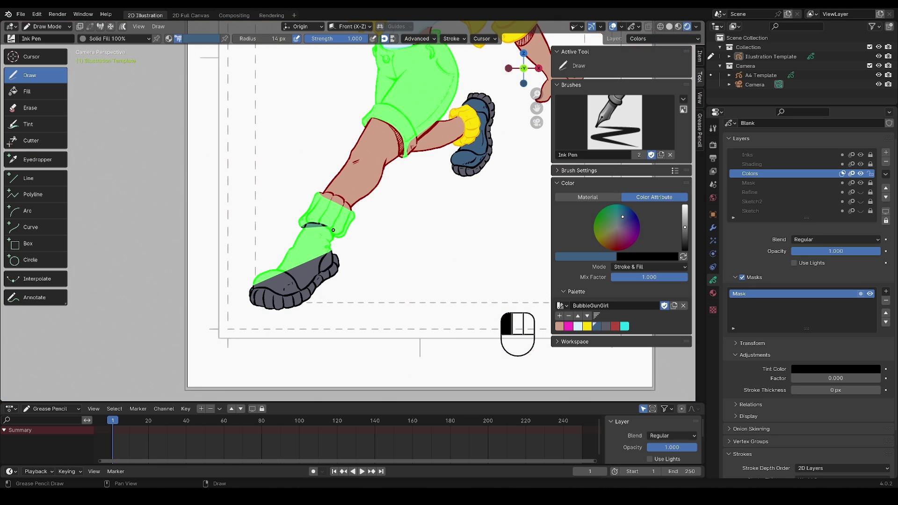
- Fill the upper of the front shoe with blue and the sock above it with yellow on the Colors layer
mouse_move(333, 231)
left_mouse_down()
mouse_move(331, 256)
mouse_move(303, 291)
mouse_move(253, 280)
left_mouse_up()
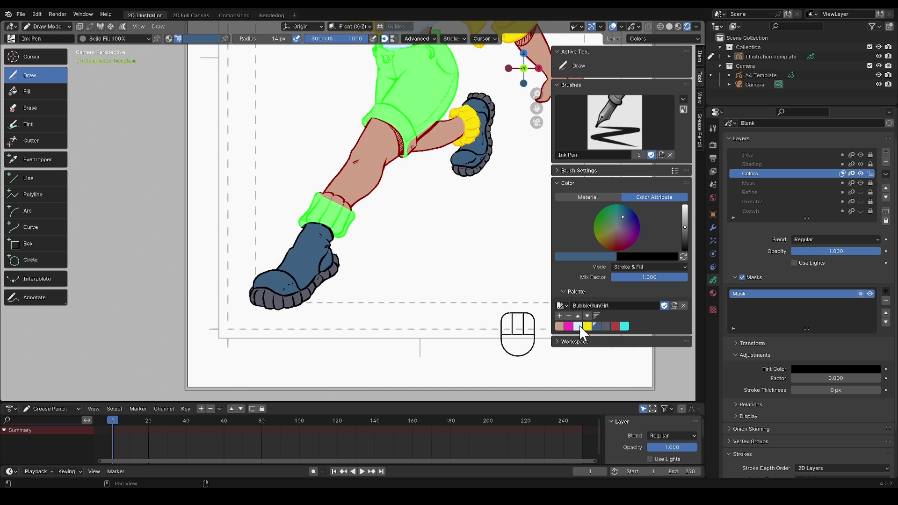
left_click(587, 326)
mouse_move(341, 198)
left_mouse_down()
mouse_move(351, 223)
mouse_move(323, 237)
mouse_move(306, 205)
left_mouse_up()
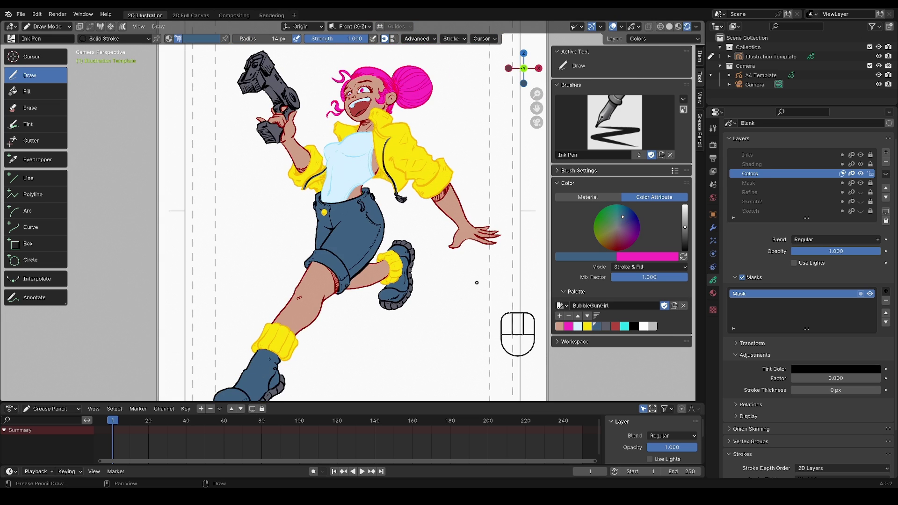
scroll(476, 283, "down", 2)
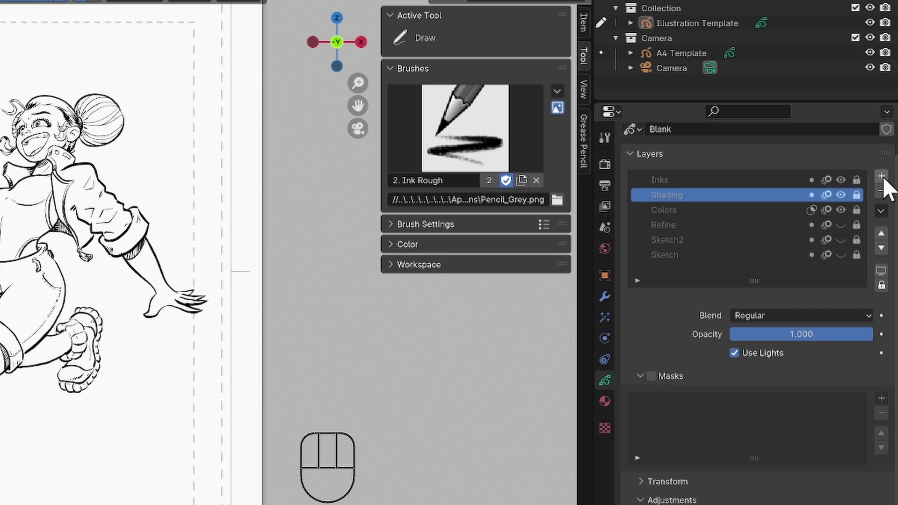
- Add a new layer above the Shading layer and name it Mask
left_click(882, 178)
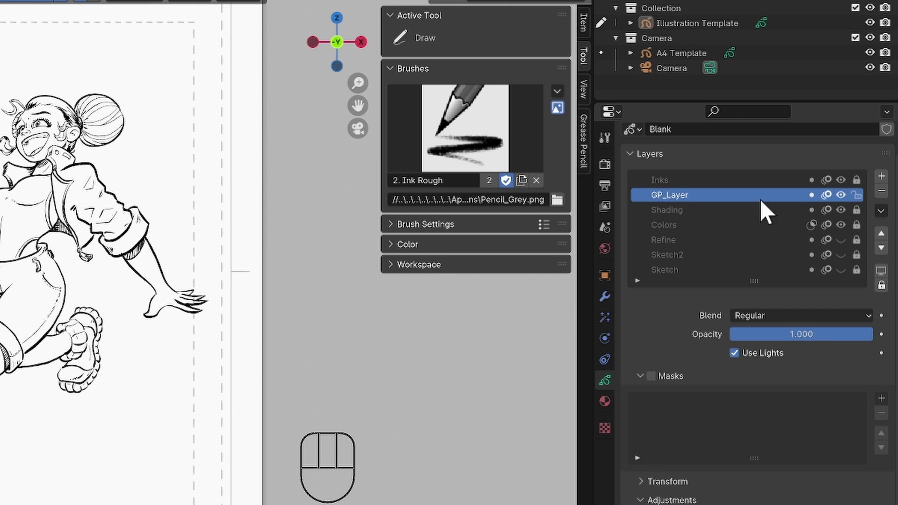
double_click(669, 195)
type("Mask")
key("Return")
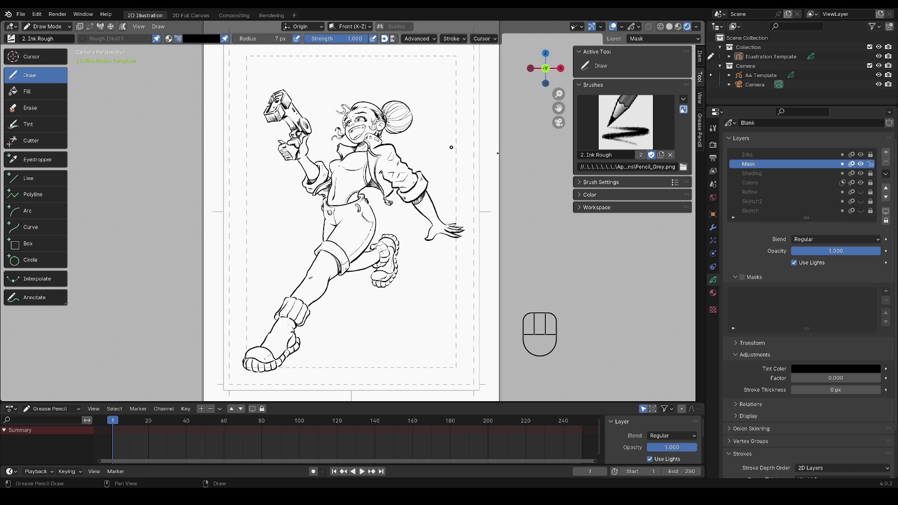
- Set up the Fill tool with inverted direction, precision 1, dilate 2 px and thickness 5 px
left_click(40, 95)
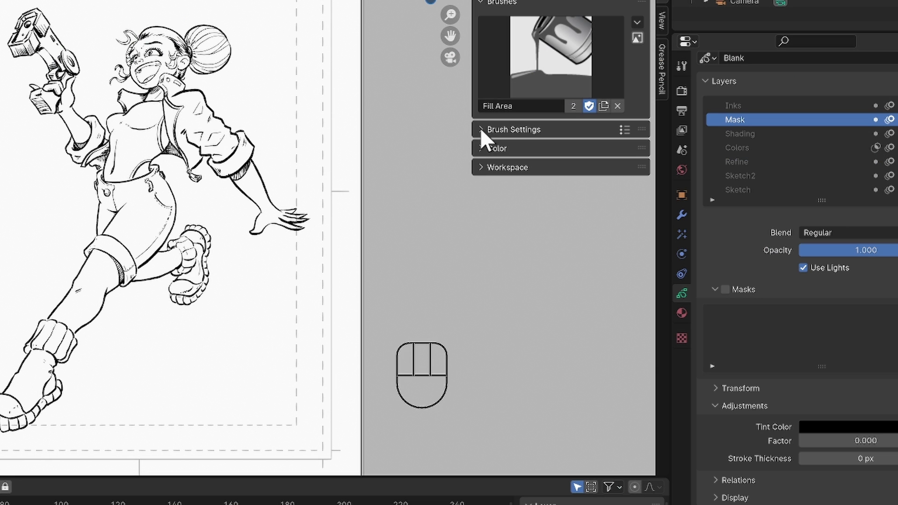
left_click(579, 171)
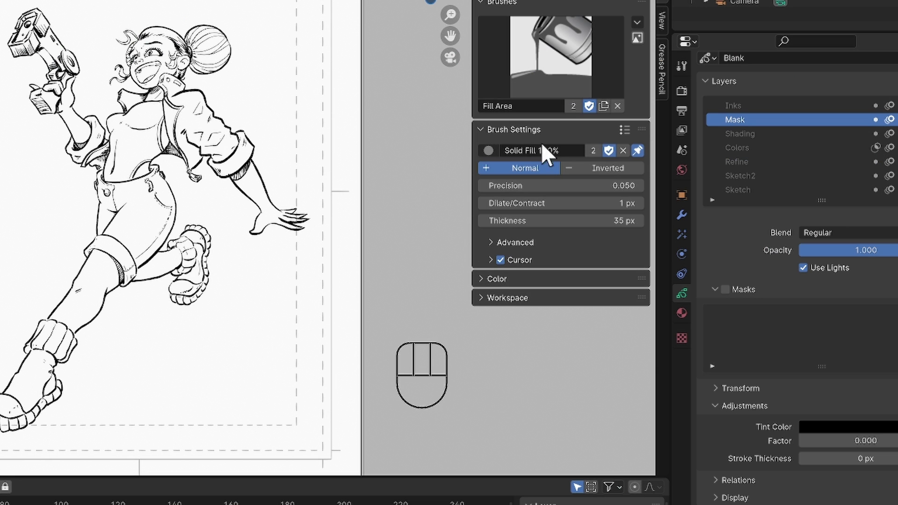
left_click(634, 166)
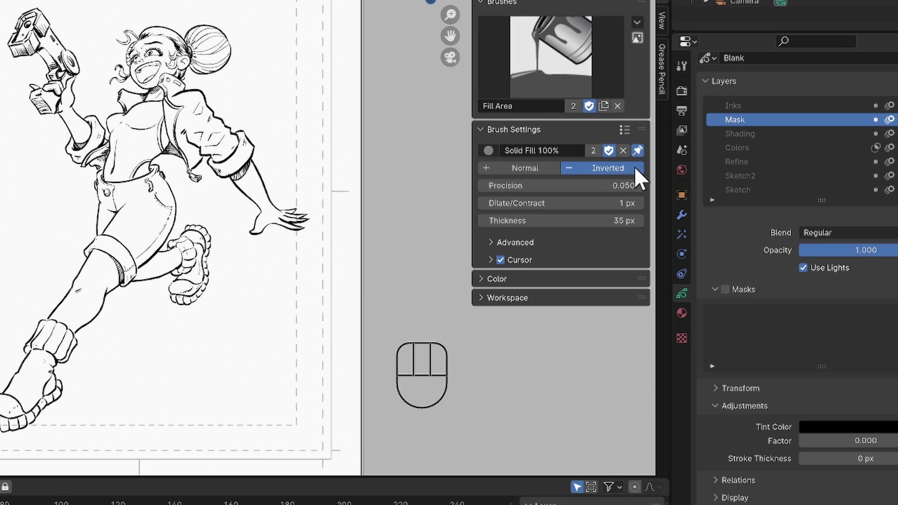
left_click(595, 187)
type("1")
key("Return")
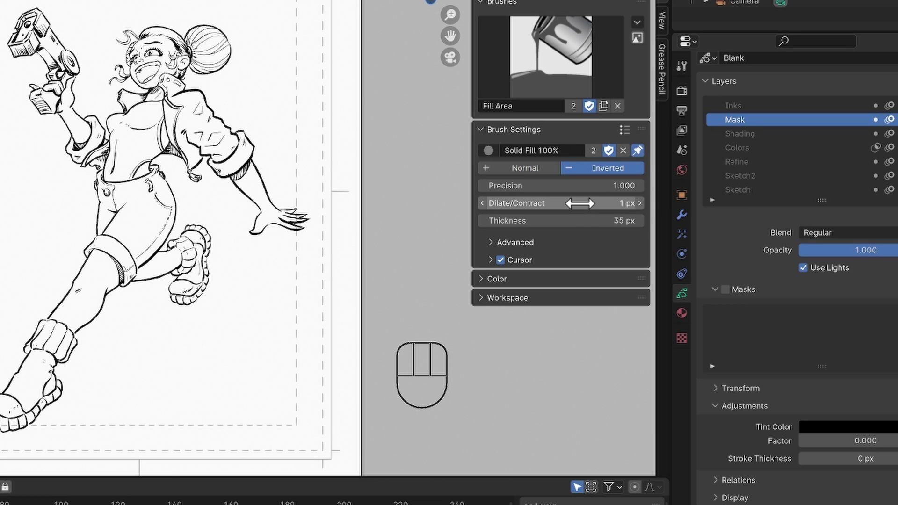
left_click(640, 203)
left_click(595, 221)
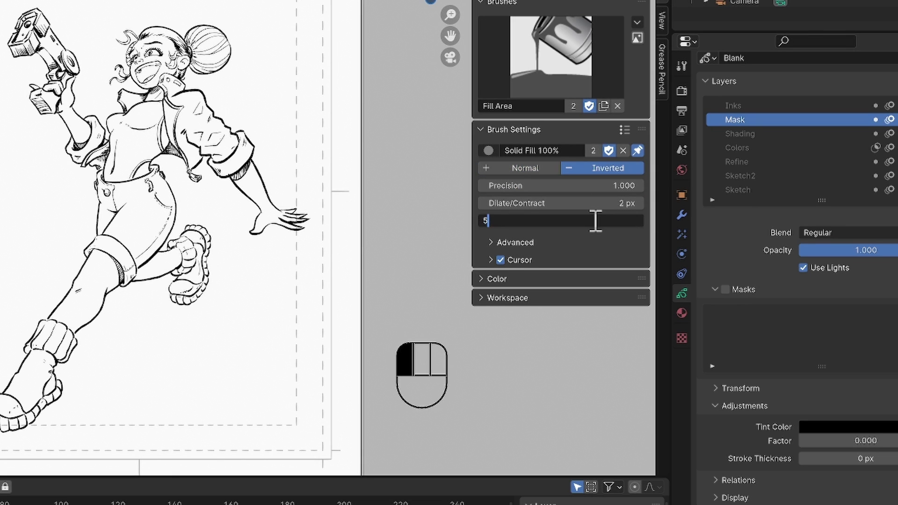
type("5")
key("Return")
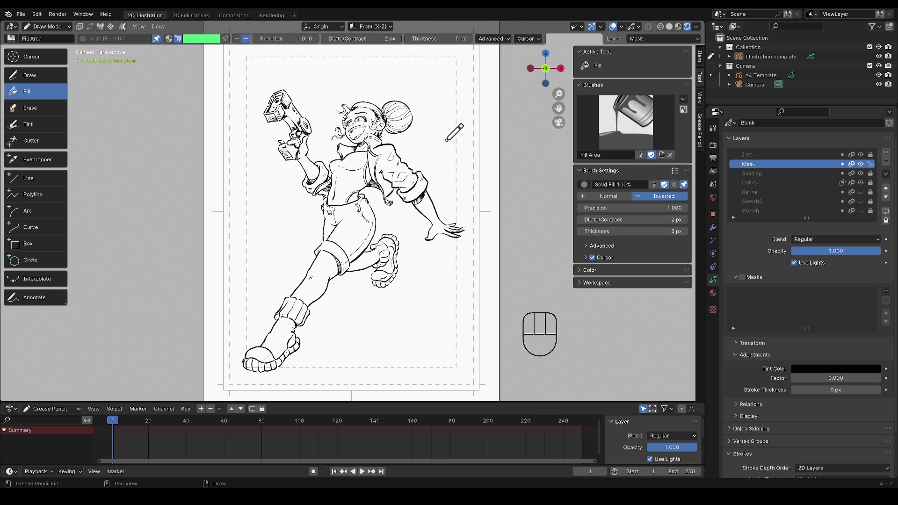
- Try an inverted fill of the whole figure in green on the Mask layer and undo it
left_click(284, 85)
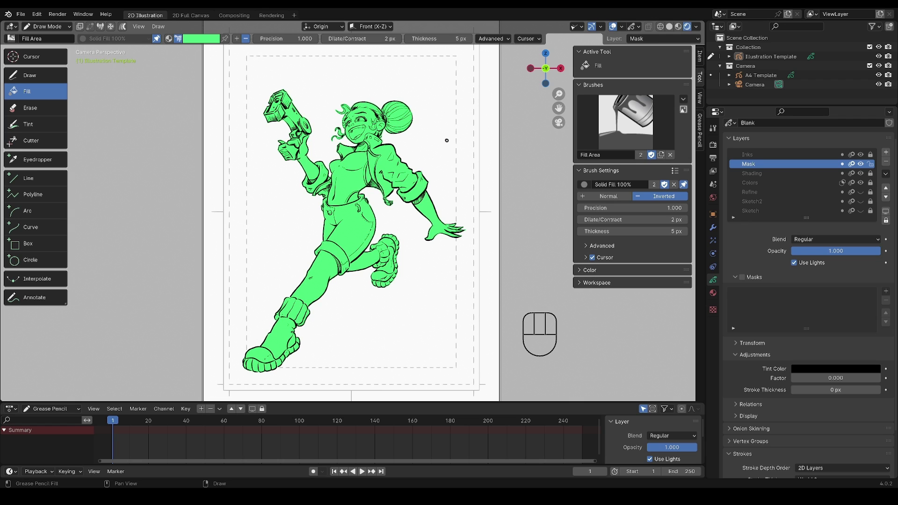
key("ctrl+z")
key("ctrl+z")
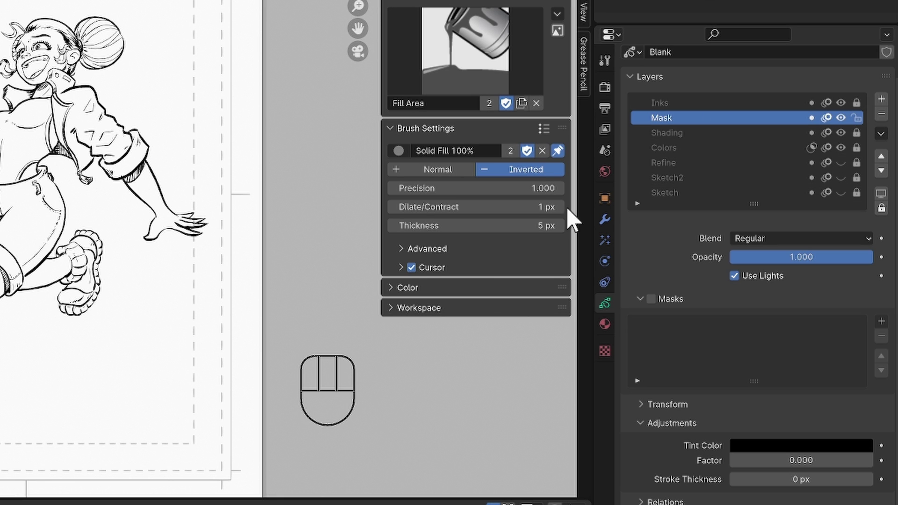
- Set the fill's source layers to Layer Above and gap closure size to 0.01, and disable Limit to Viewport
left_click(402, 248)
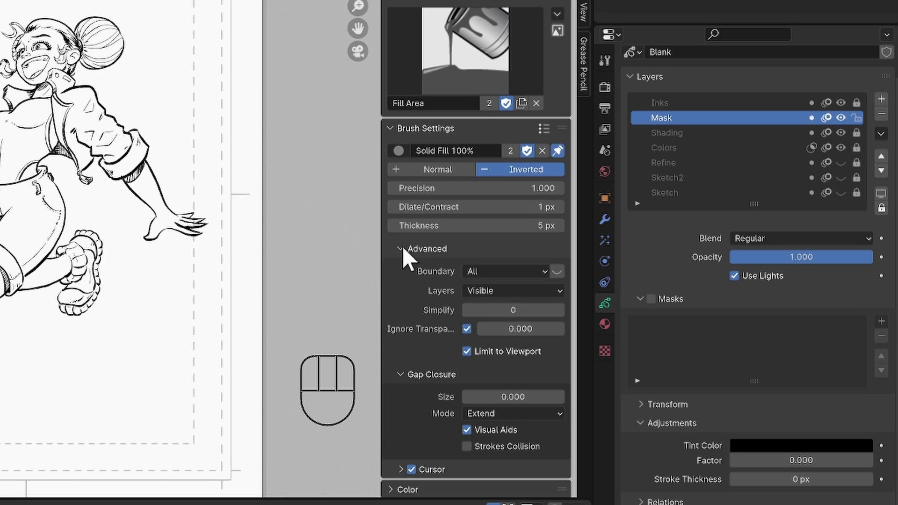
left_click(557, 291)
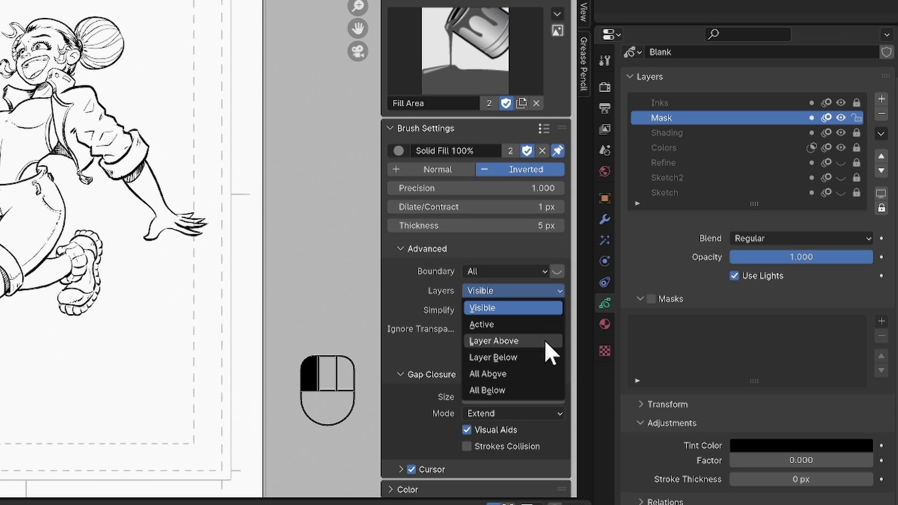
left_click(548, 351)
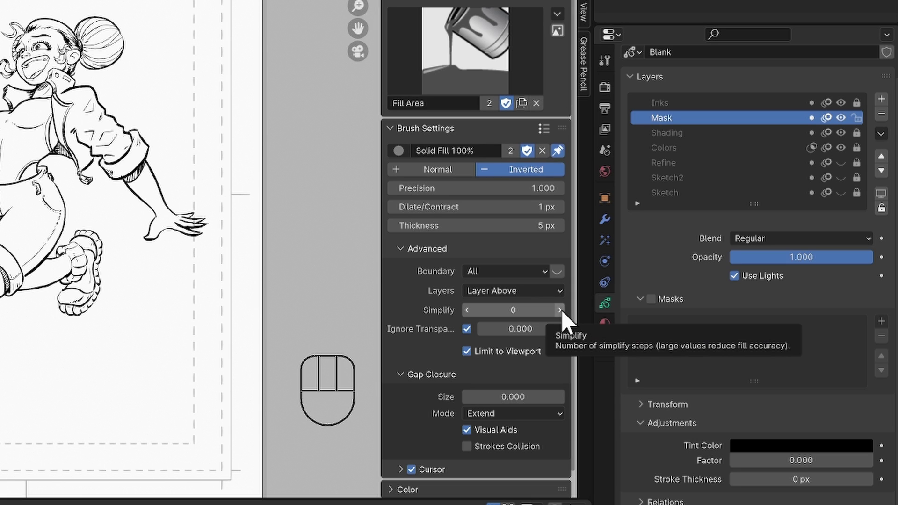
left_click(541, 397)
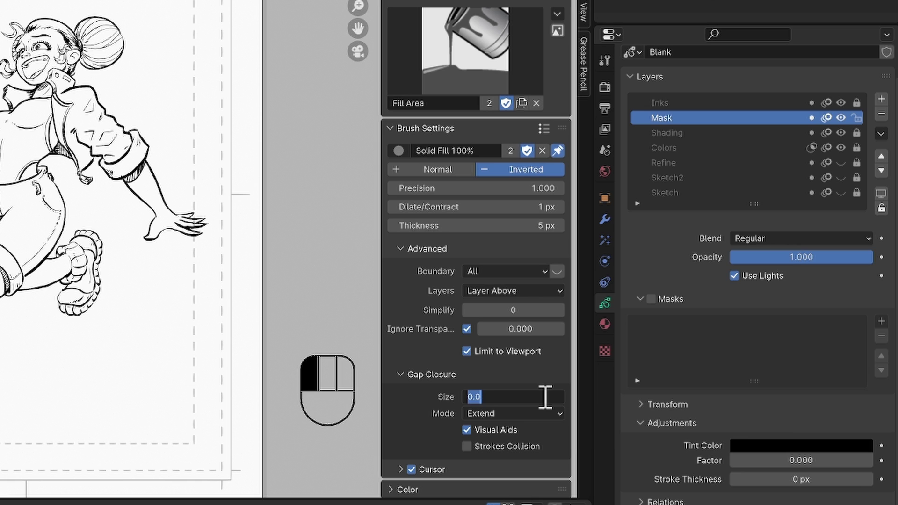
type("0.01")
key("Return")
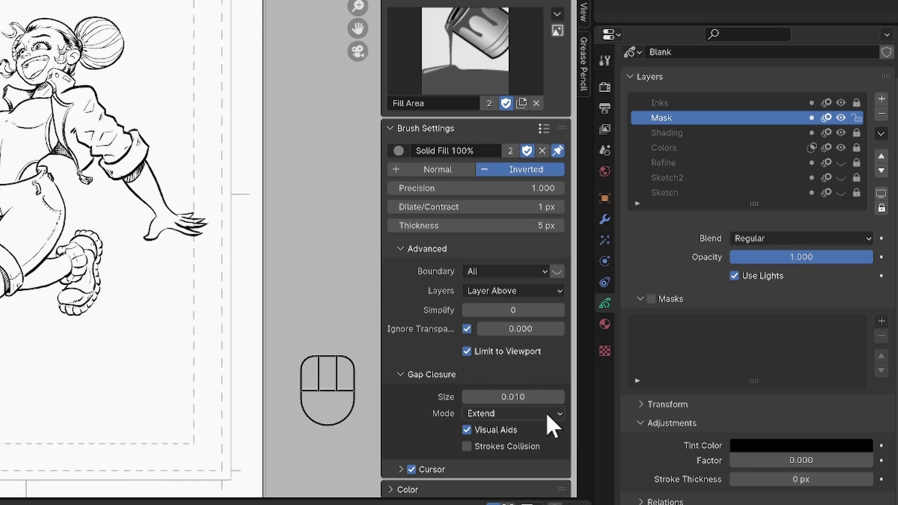
left_click(466, 351)
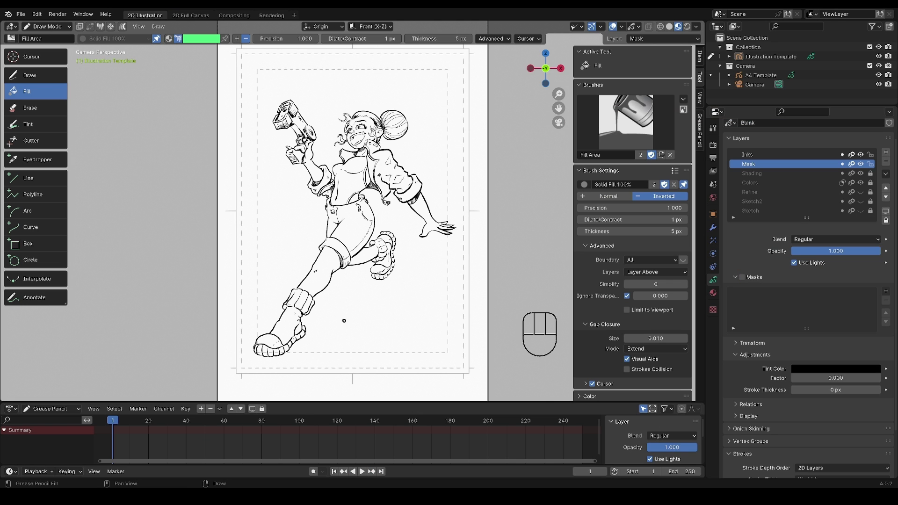
- Draw a boundary stroke across the gap between the calf line and the front sock, and check it in Rendered shading
scroll(7, 369, "up", 5)
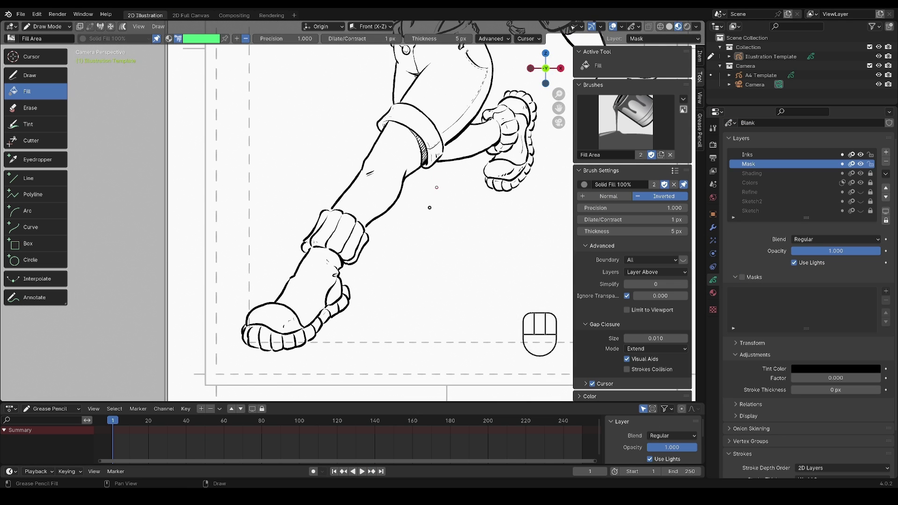
scroll(430, 207, "up", 5)
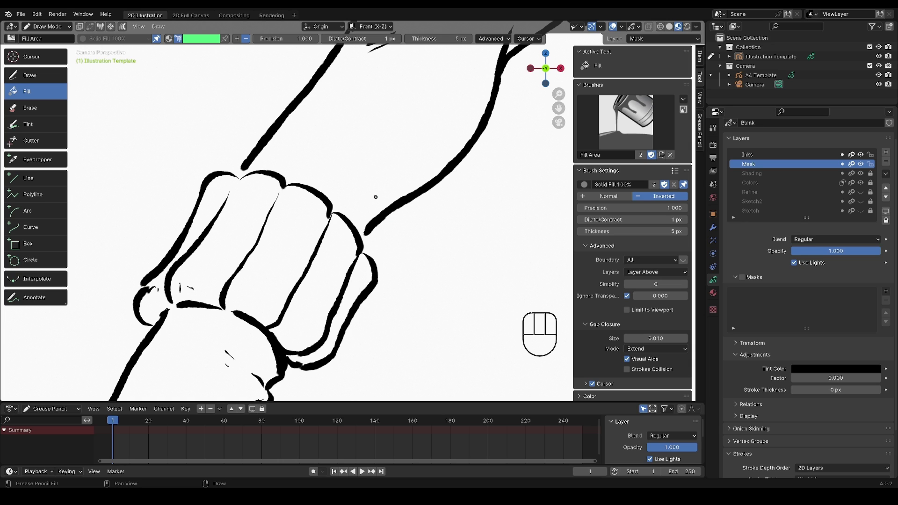
key("alt")
left_click(376, 197, "alt")
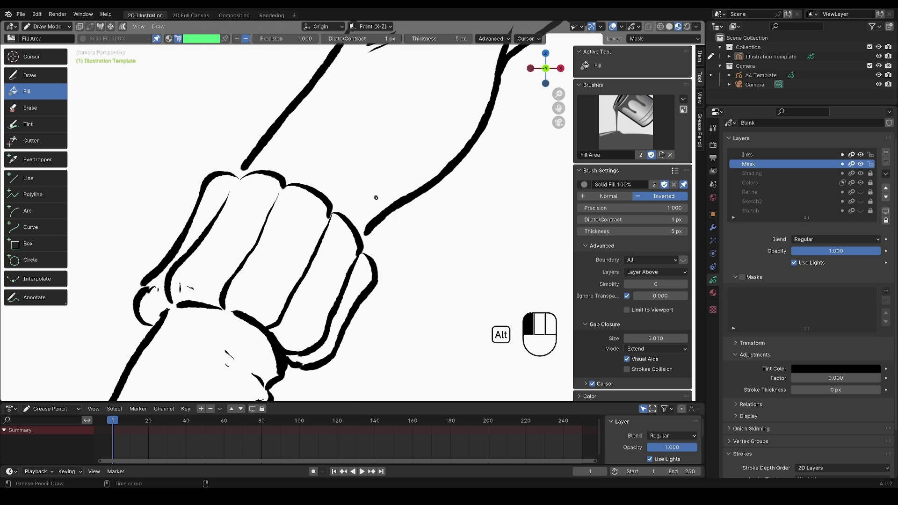
left_click_drag(376, 197, 360, 282, "alt")
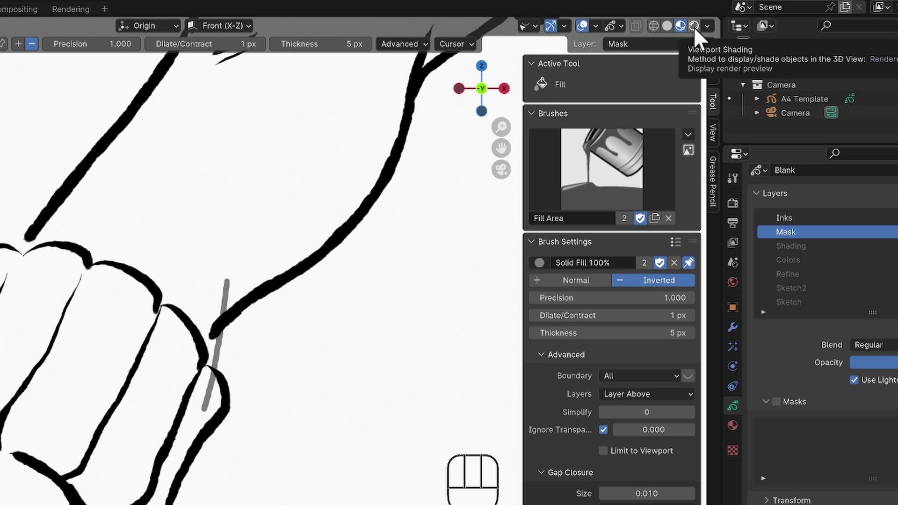
left_click(687, 26)
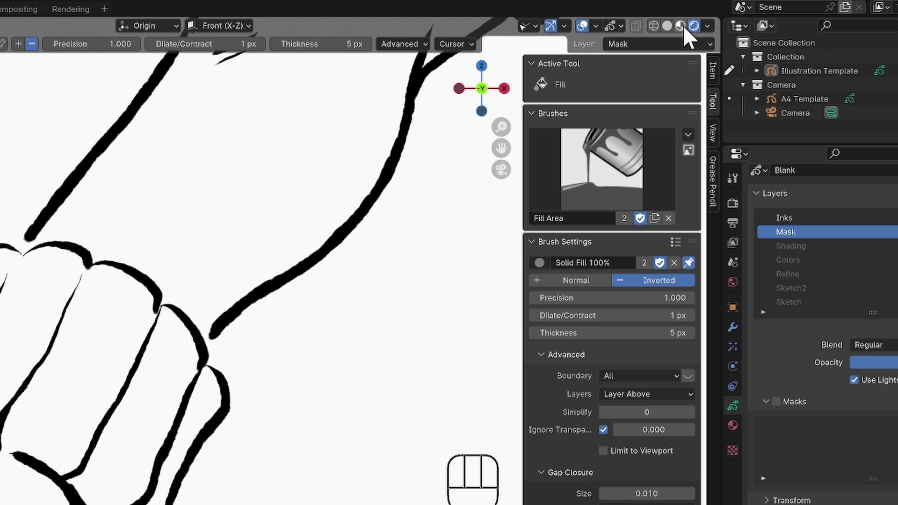
left_click(681, 24)
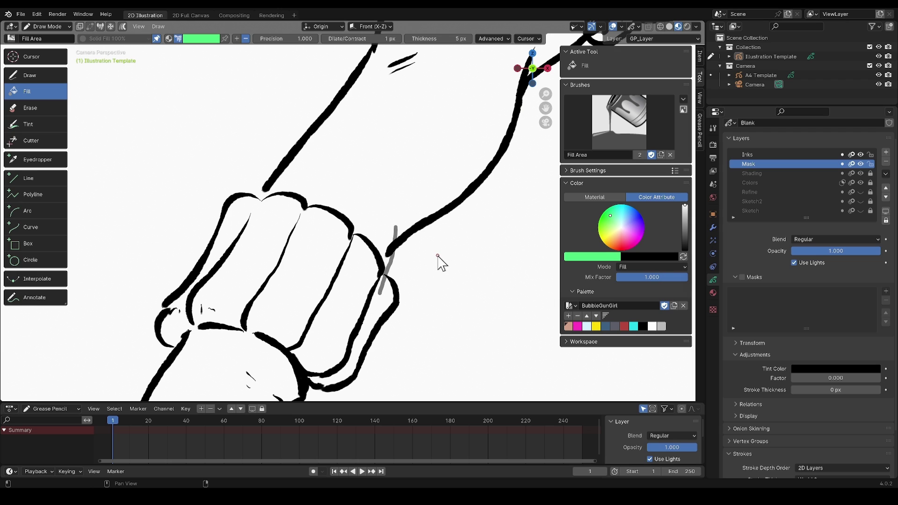
- Delete the boundary strokes in Edit Mode with the Boundary Strokes clean-up
key("ctrl+Tab")
left_click(514, 259)
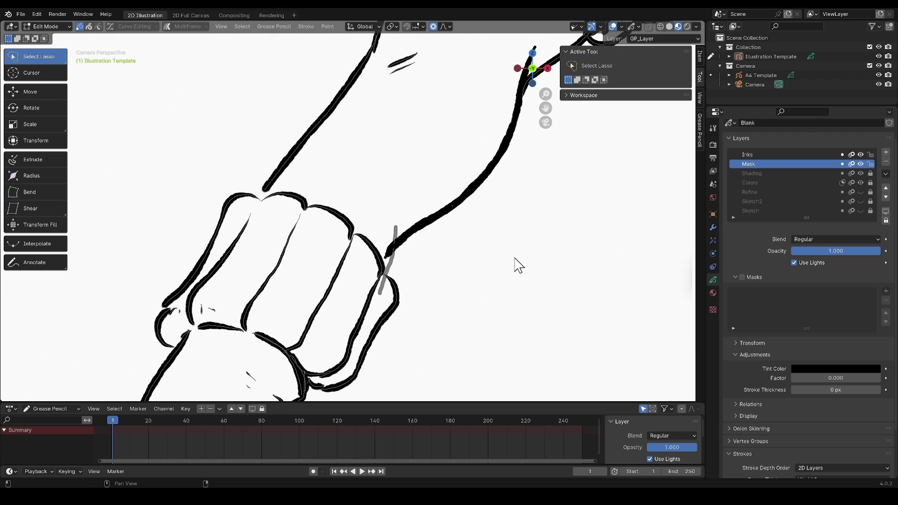
left_click(280, 27)
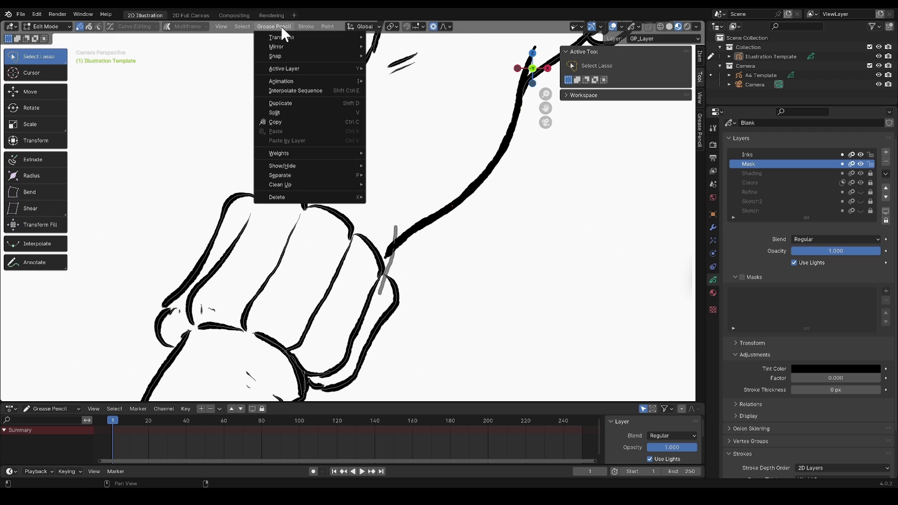
mouse_move(294, 187)
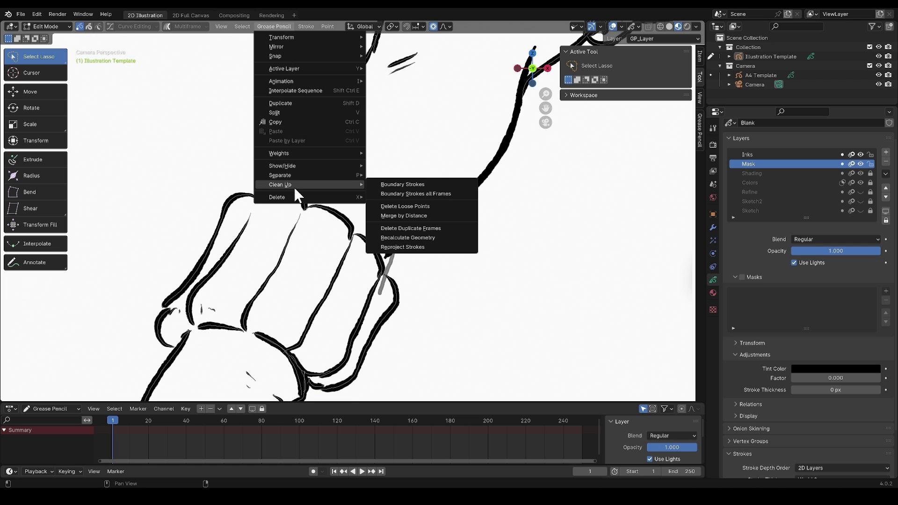
left_click(434, 183)
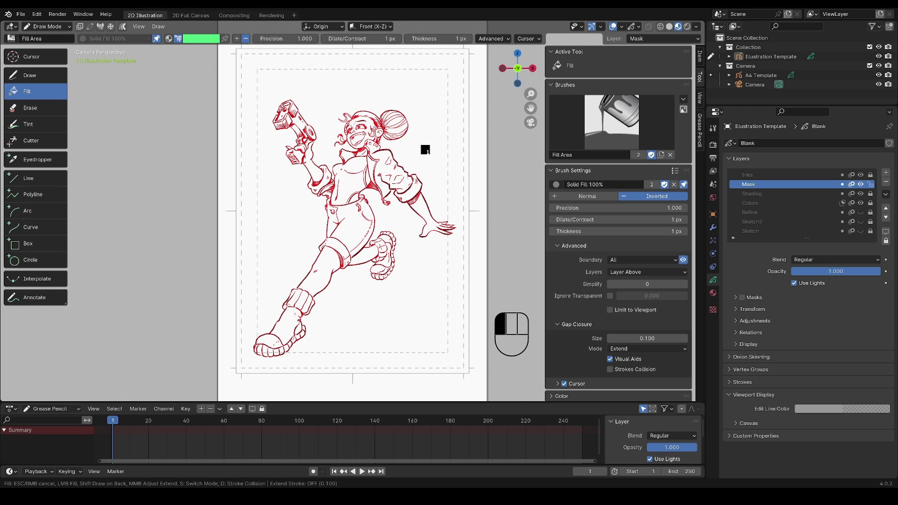
- Fill the whole figure green on the Mask layer and move its edge points between the loose hair strands onto the ink lines
left_click(425, 149)
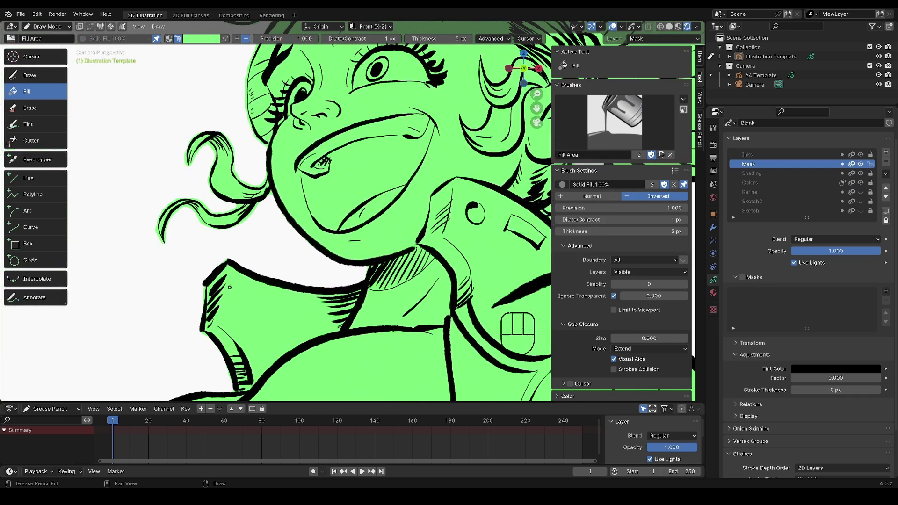
mouse_move(187, 271)
middle_mouse_down("shift")
mouse_move(356, 234)
mouse_move(402, 249)
mouse_move(345, 254)
middle_mouse_up("shift")
key("Tab")
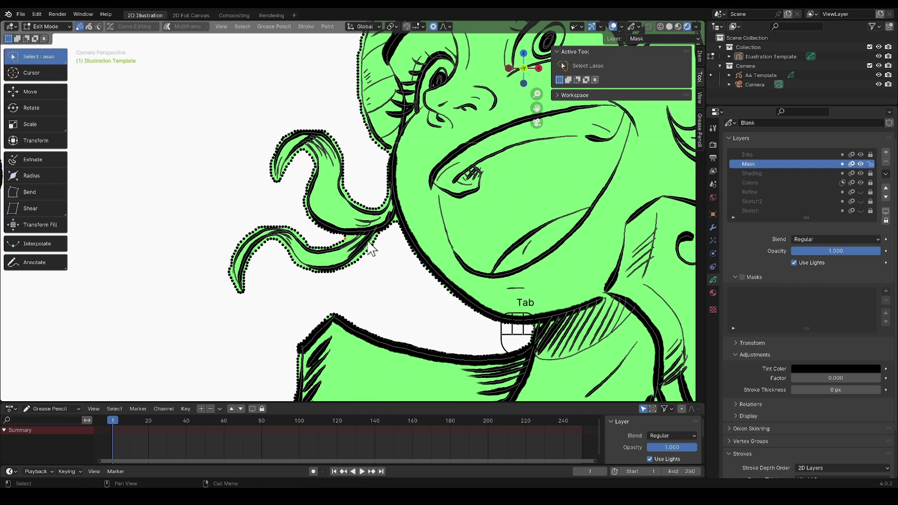
key("g")
scroll(370, 240, "up", 4)
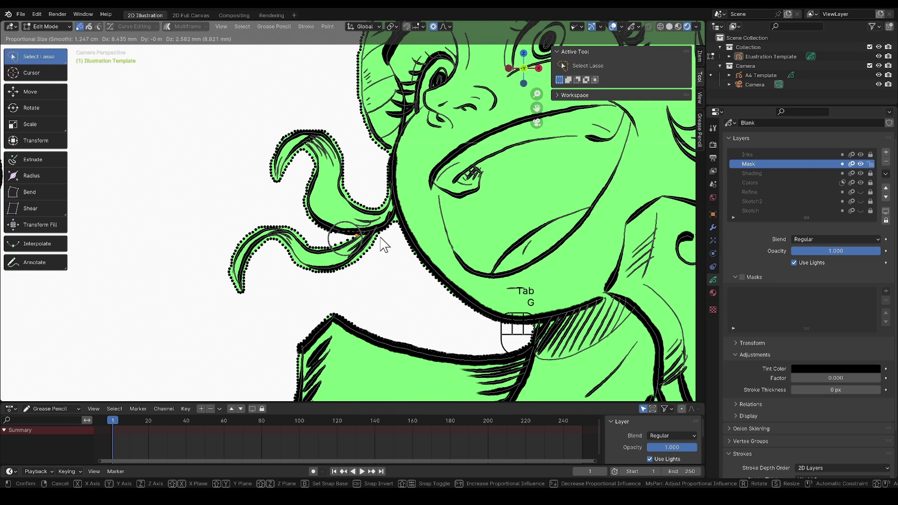
left_click(373, 243)
key("g")
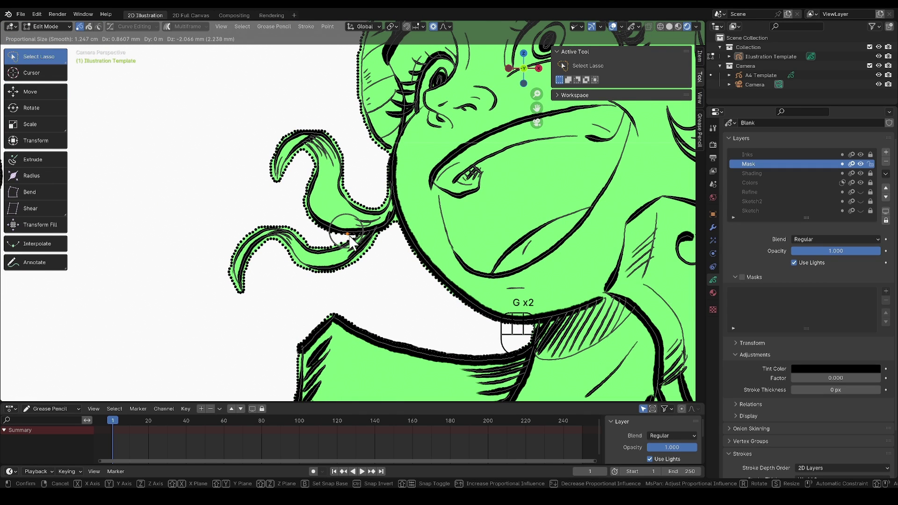
left_click(336, 249)
- Move the mask's edge points beneath the hatched jacket area at the waist onto the ink line with proportional editing
middle_click_drag(336, 251, 345, 190, "shift")
key("Tab")
key("Tab")
key("g")
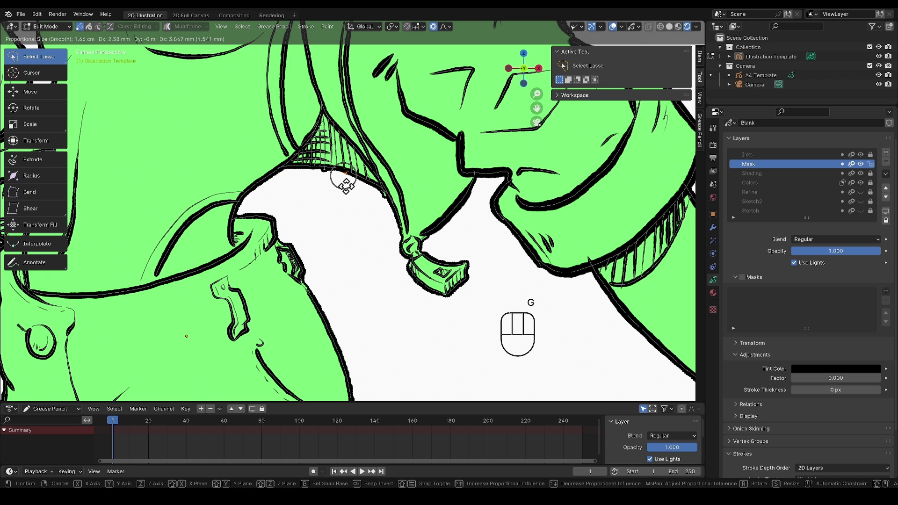
left_click(331, 184)
key("g")
left_click(327, 171)
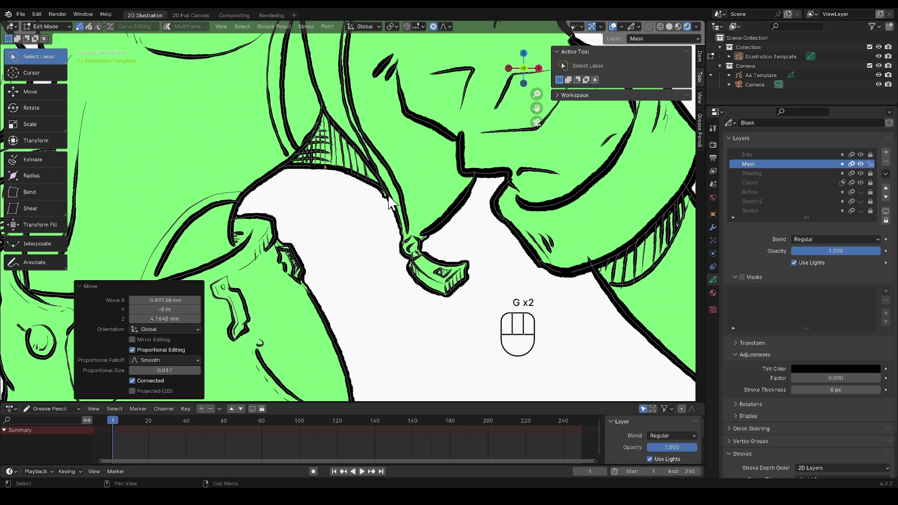
key("g")
left_click(382, 195)
- Move the mask's edge points at the outstretched hand's fingertips inside the ink lines with proportional editing
scroll(392, 240, "down", 4)
middle_click_drag(581, 293, 376, 201)
scroll(375, 202, "up", 4)
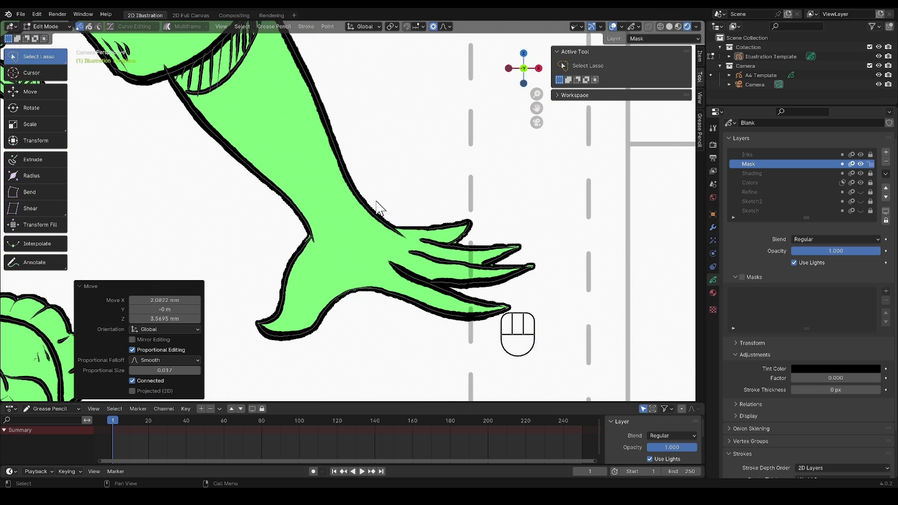
key("g")
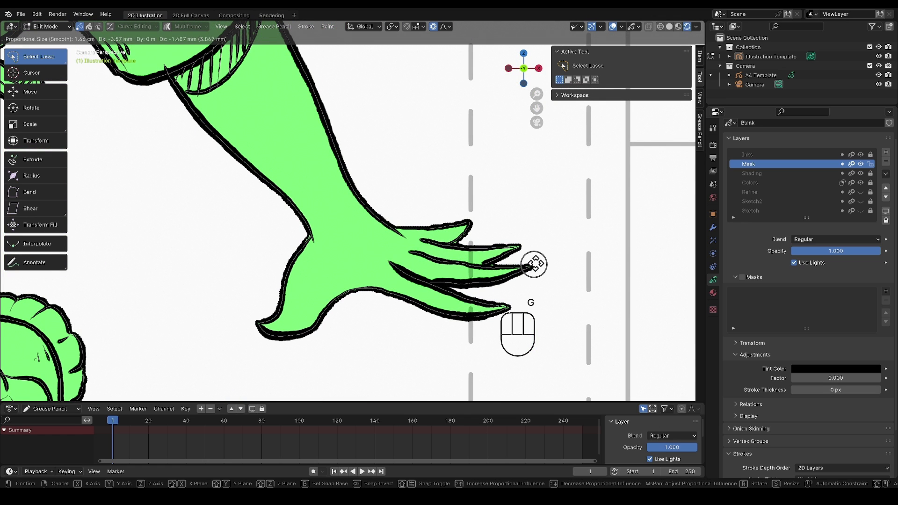
left_click(535, 267)
left_click(512, 246)
key("g")
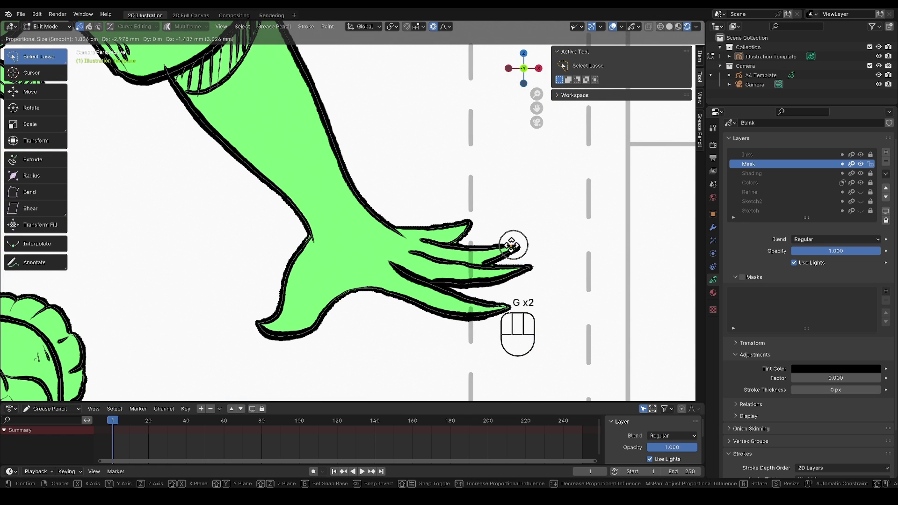
left_click(510, 245)
left_click(456, 245)
key("g")
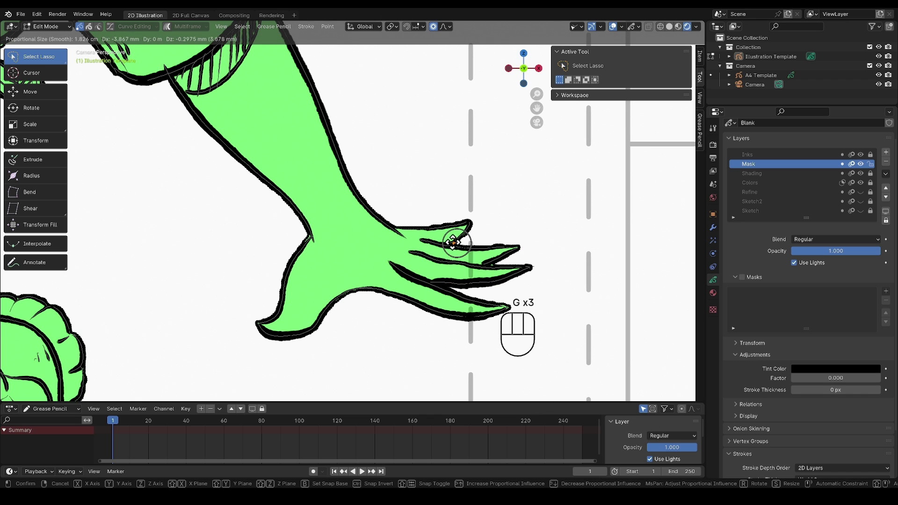
left_click(451, 242)
scroll(346, 313, "down", 5)
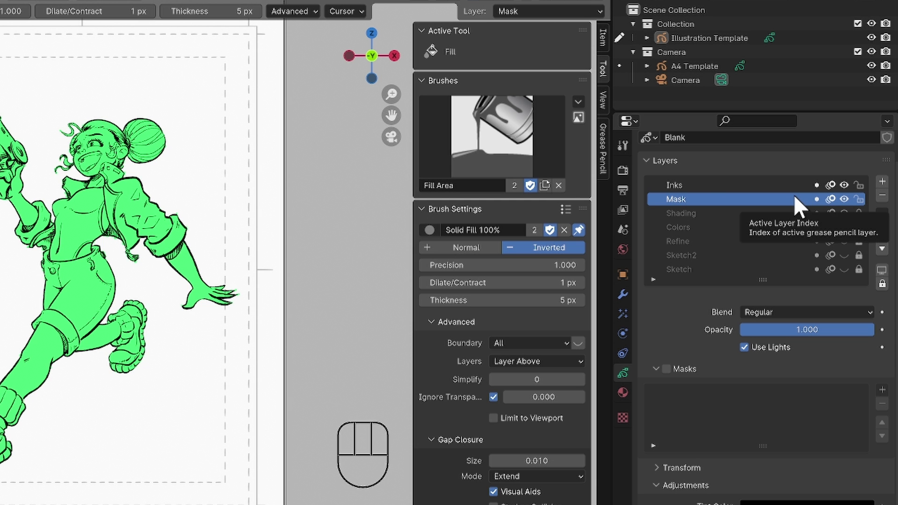
- Move the Mask layer beneath Colors, lock Mask and Inks, and make the unlocked Colors layer active
left_click(881, 248)
left_click(880, 249)
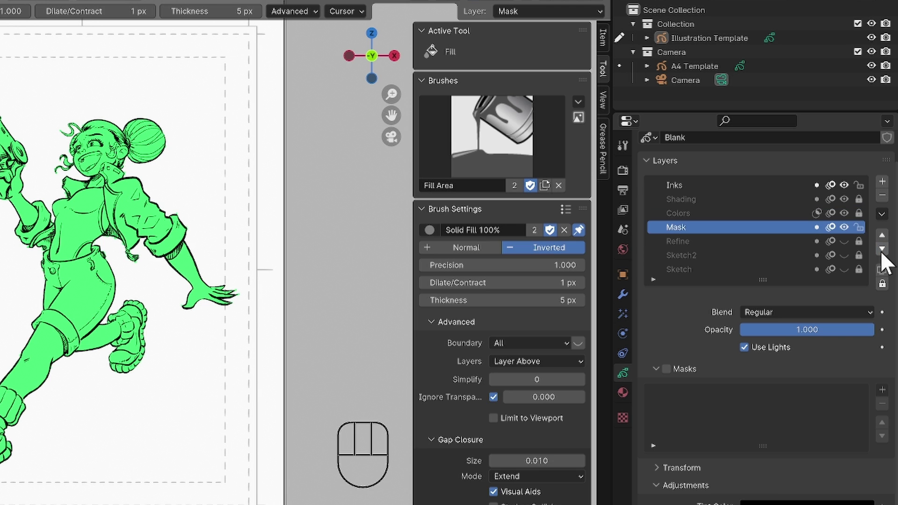
left_click(861, 227)
left_click(859, 214)
left_click(860, 185)
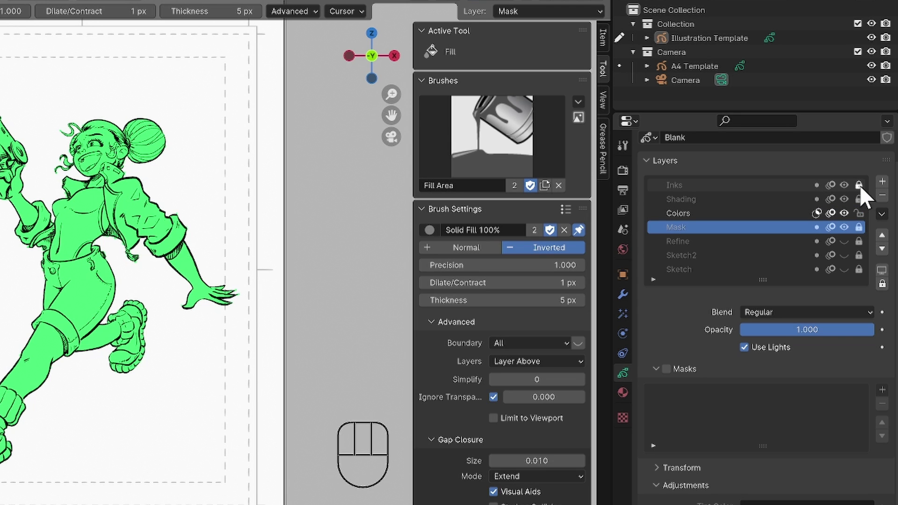
left_click(711, 213)
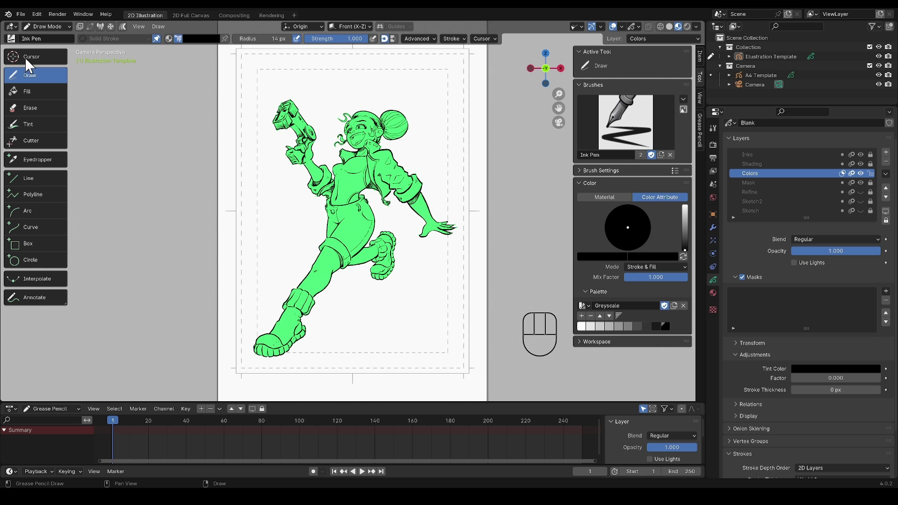
- Append the BubbleGunGirl palette from the Step09 blend file and choose it as the color palette
left_click(21, 13)
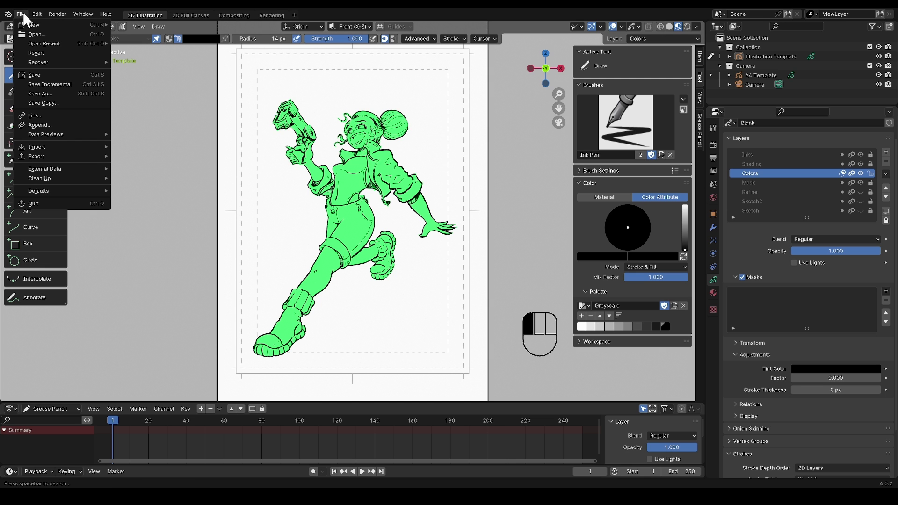
left_click(49, 125)
left_click(381, 170)
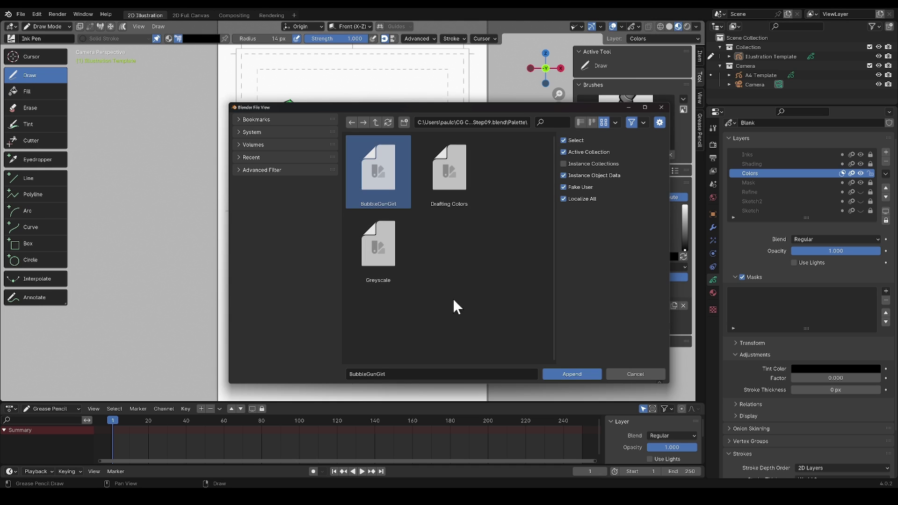
left_click(572, 376)
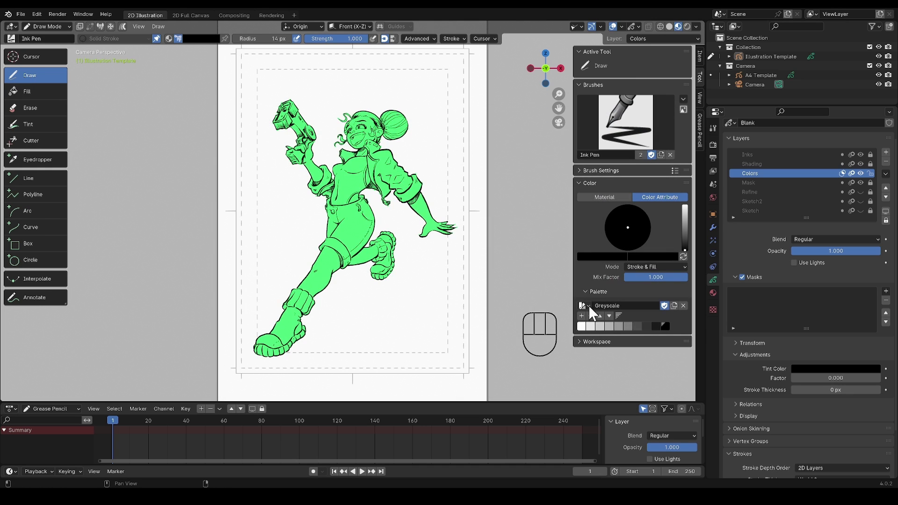
left_click(585, 306)
left_click(603, 320)
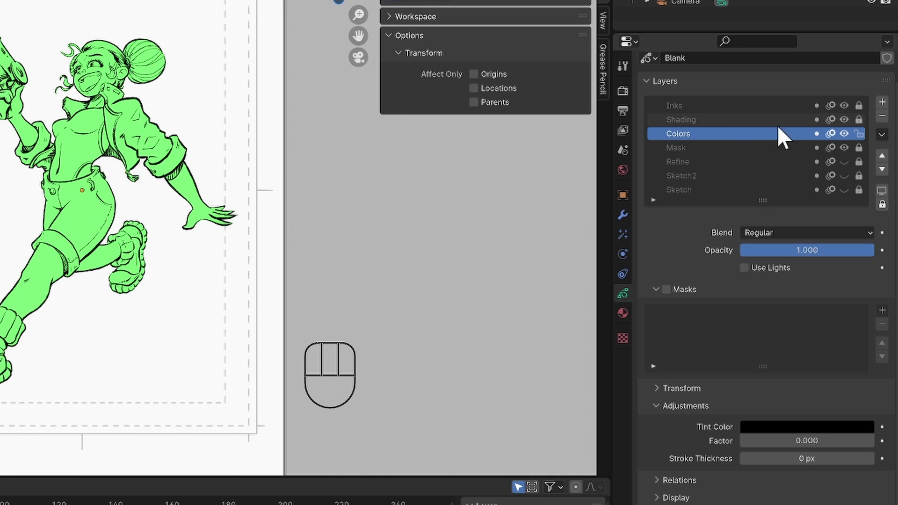
- Enable masking on the Colors layer and add the Mask layer as its mask
left_click(816, 134)
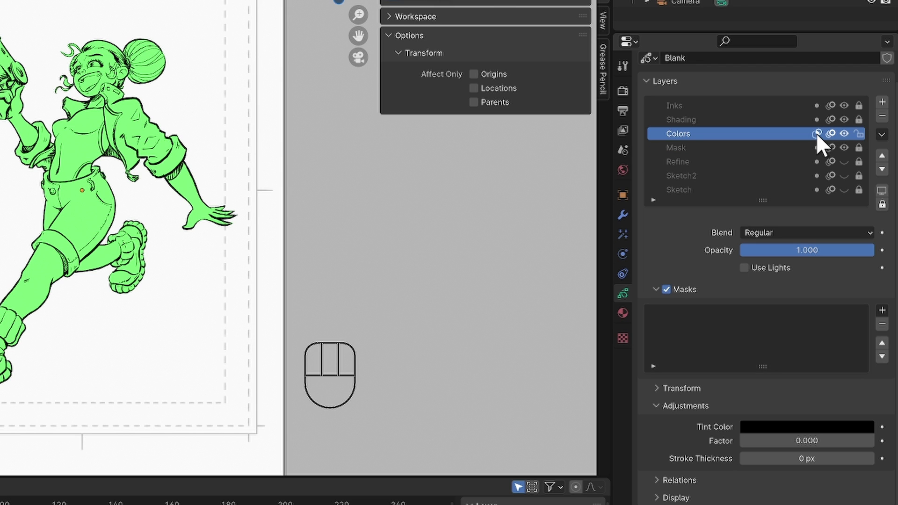
left_click(883, 311)
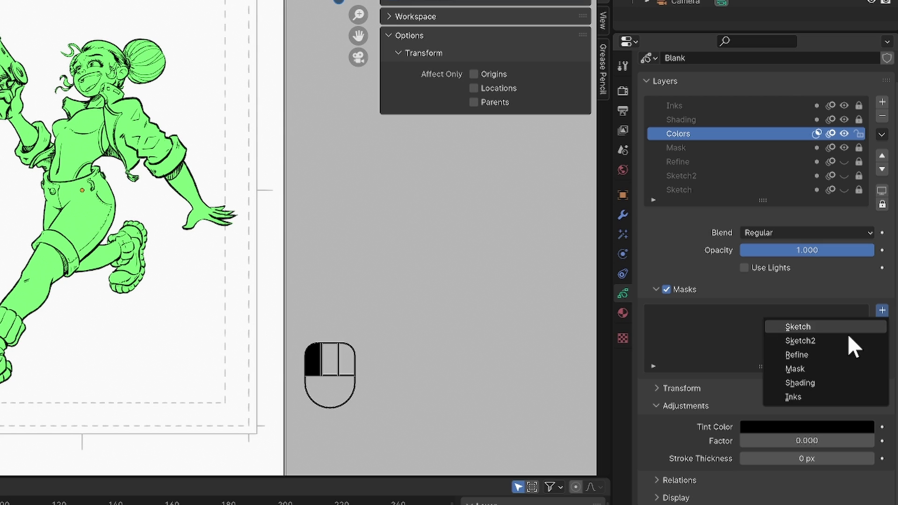
left_click(831, 367)
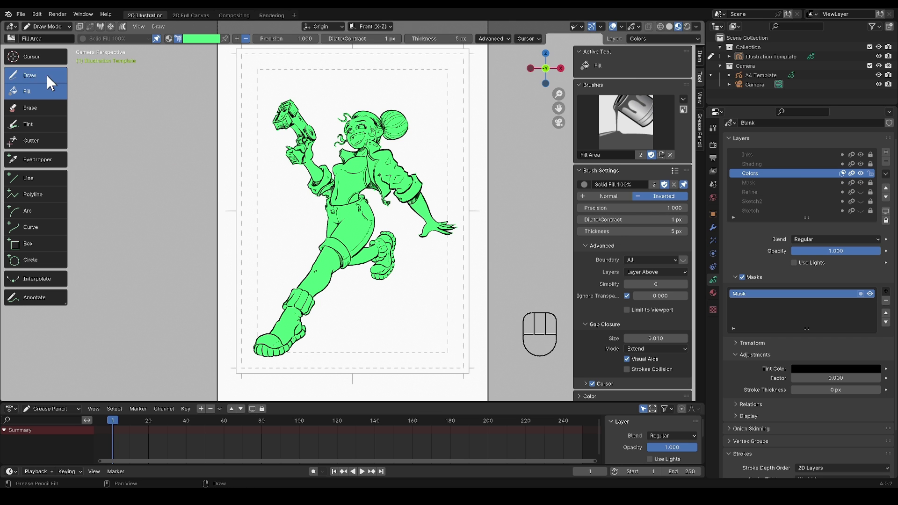
- Set the Draw tool's Ink Pen brush to use the Solid Fill 100% material
left_click(46, 75)
left_click(12, 39)
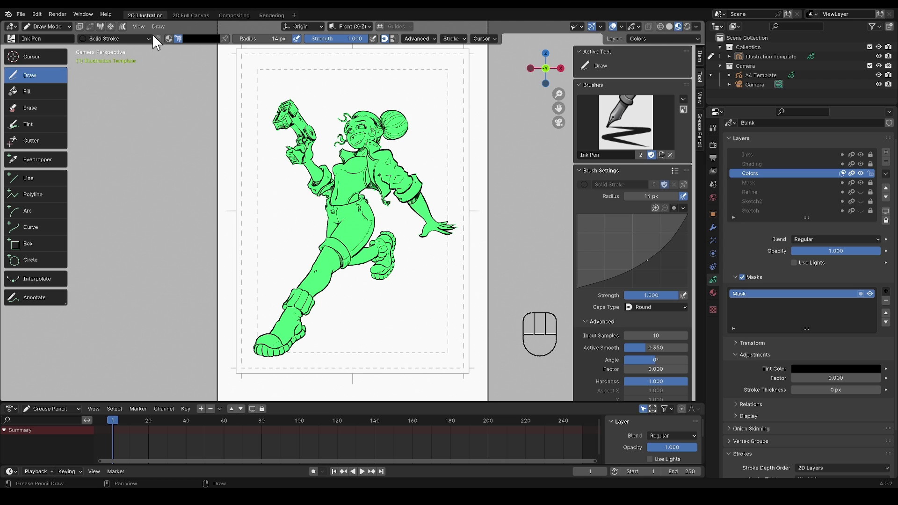
left_click(148, 39)
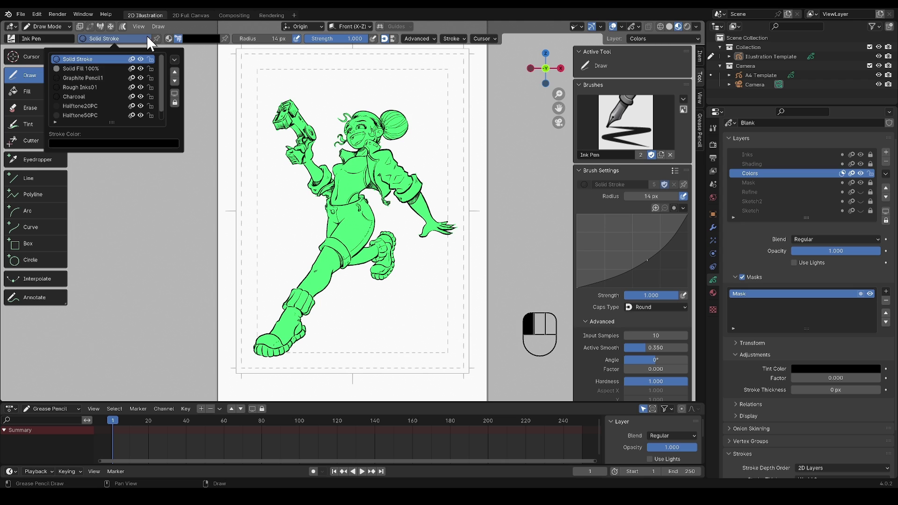
left_click(101, 66)
- Collapse the brush settings, expand the color settings and set the active palette to BubbleGunGirl
left_click(578, 170)
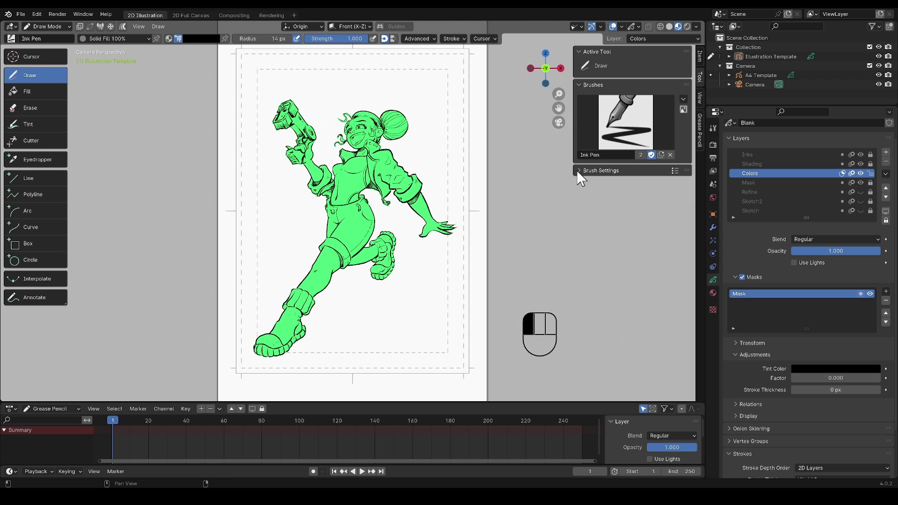
left_click(579, 182)
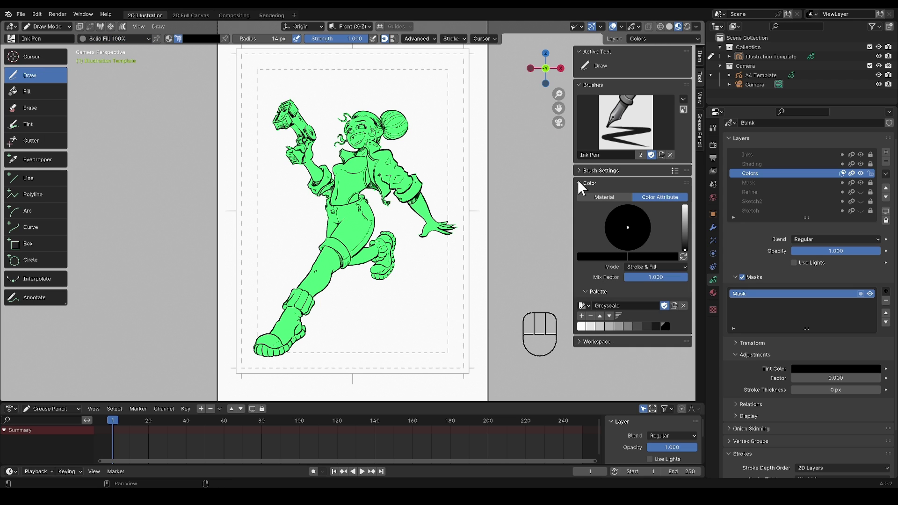
left_click(586, 305)
left_click(603, 314)
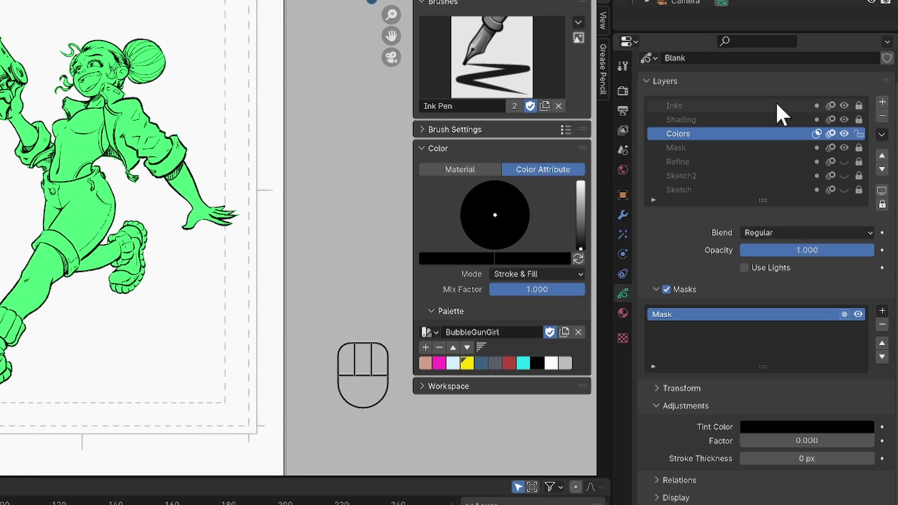
- Change the Inks layer's blend mode to Hard Light
left_click(776, 104)
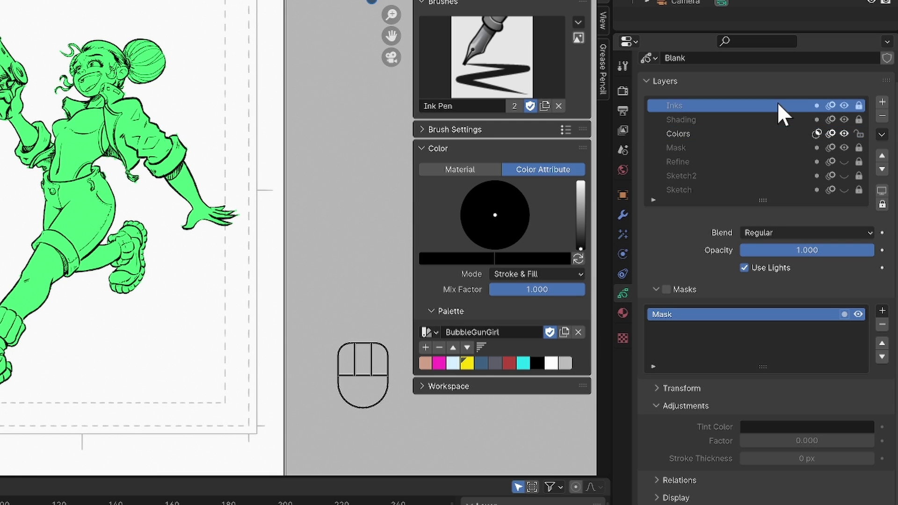
left_click(771, 234)
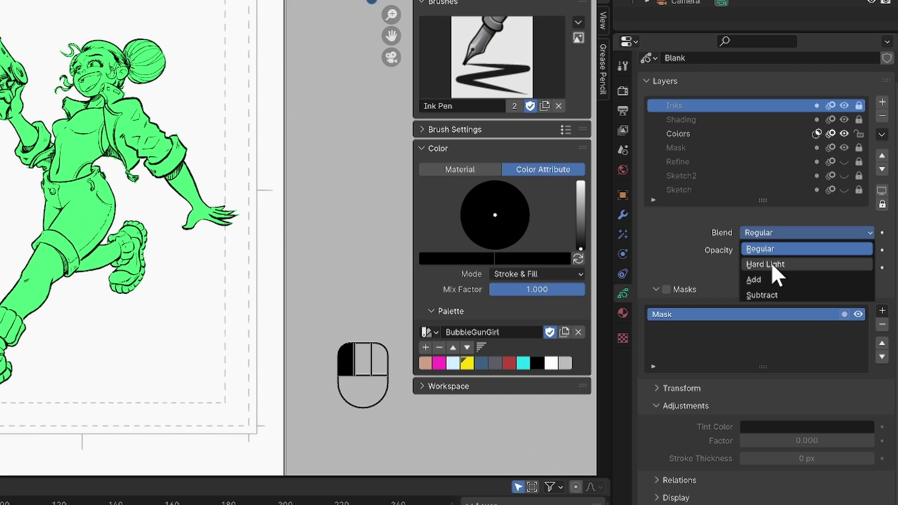
left_click(771, 263)
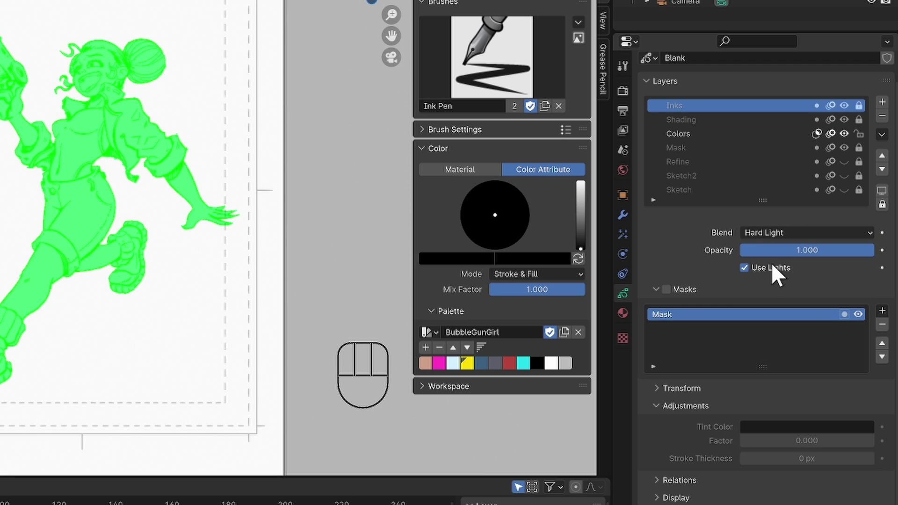
- On the Colors layer, draw skin-colored filled shapes over the outstretched arm and hand and the bare parts of both legs
left_click(706, 134)
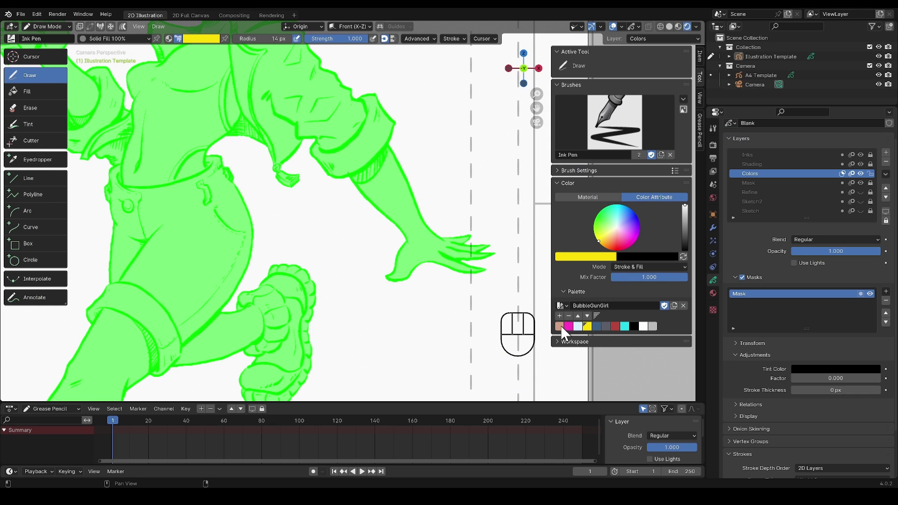
left_click(559, 326)
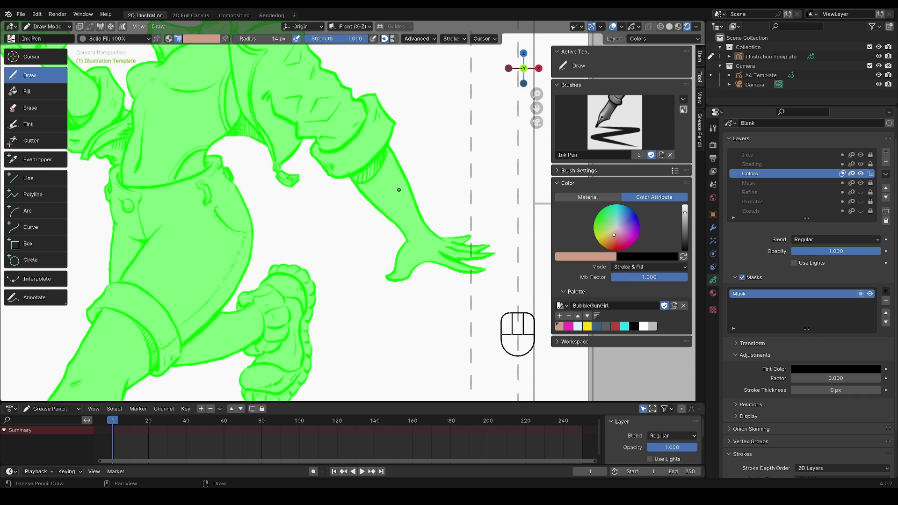
left_click_drag(388, 142, 391, 138)
mouse_move(344, 178)
left_mouse_down()
mouse_move(357, 247)
mouse_move(419, 309)
mouse_move(513, 274)
left_mouse_up()
left_click_drag(487, 234, 390, 145)
middle_click_drag(280, 280, 438, 131)
mouse_move(378, 161)
left_mouse_down()
mouse_move(390, 155)
mouse_move(330, 195)
left_mouse_up()
scroll(327, 211, "down", 1)
middle_click_drag(304, 210, 349, 168)
mouse_move(311, 134)
left_mouse_down()
mouse_move(337, 131)
mouse_move(251, 216)
left_mouse_up()
- Draw skin-colored filled shapes over the face and neck, the raised hand and forearm, and the bare waist
middle_click_drag(375, 47, 326, 392)
scroll(346, 210, "up", 1)
mouse_move(419, 214)
left_mouse_down()
mouse_move(373, 128)
mouse_move(350, 251)
mouse_move(417, 217)
left_mouse_up()
middle_click_drag(170, 205, 244, 131)
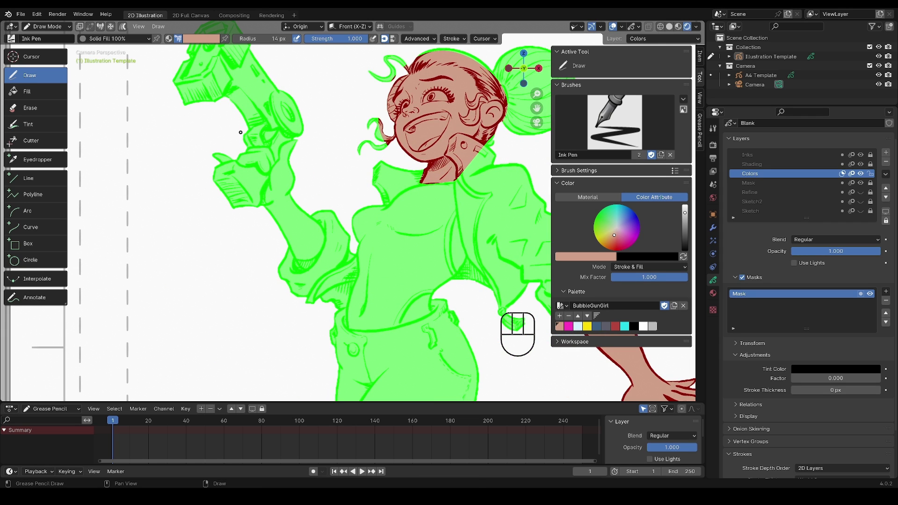
mouse_move(240, 132)
left_mouse_down()
mouse_move(281, 157)
mouse_move(262, 220)
mouse_move(220, 188)
left_mouse_up()
middle_click_drag(327, 266, 207, 248)
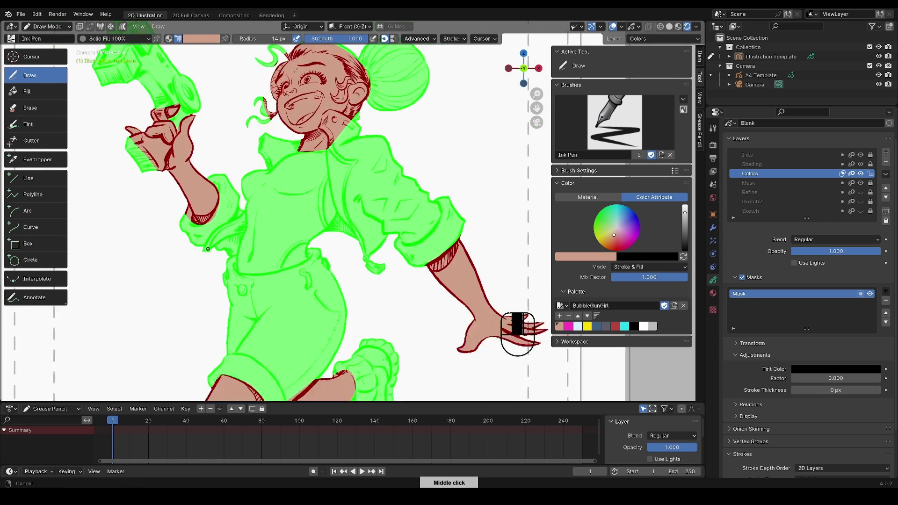
scroll(207, 248, "up", 1)
mouse_move(323, 162)
left_mouse_down()
mouse_move(305, 244)
mouse_move(262, 283)
left_mouse_up()
- Draw a light blue filled shape over the figure's top using the palette's light blue
scroll(271, 298, "down", 4)
middle_click_drag(269, 332, 226, 314)
scroll(228, 324, "up", 5)
middle_click_drag(228, 262, 400, 311)
left_click(578, 327)
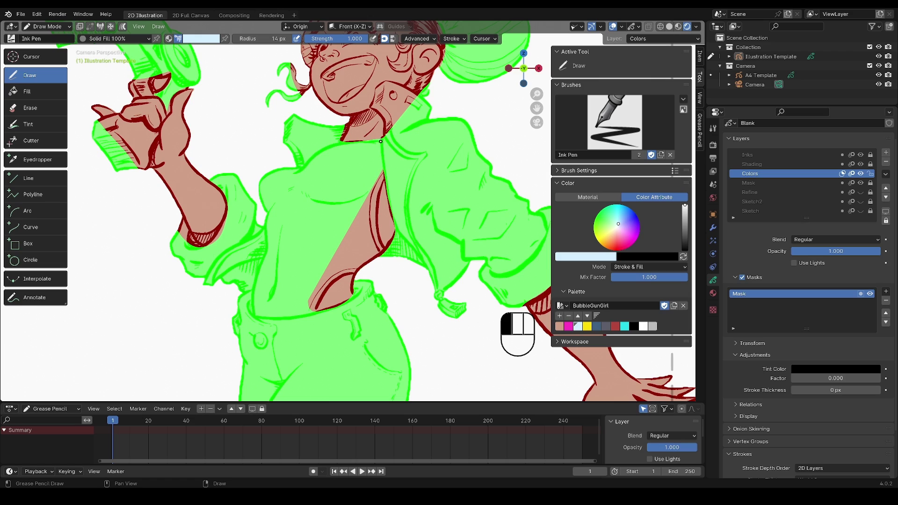
mouse_move(380, 141)
left_mouse_down()
mouse_move(285, 166)
mouse_move(262, 243)
mouse_move(316, 311)
mouse_move(381, 245)
mouse_move(383, 146)
left_mouse_up()
scroll(353, 206, "up", 1)
- Draw a yellow filled shape over the rolled-up jacket sleeve of the raised arm, overlapping the forearm
middle_click_drag(353, 206, 498, 196)
left_click(587, 326)
mouse_move(333, 158)
left_mouse_down()
mouse_move(350, 148)
mouse_move(399, 224)
mouse_move(394, 273)
mouse_move(353, 315)
mouse_move(279, 304)
mouse_move(258, 260)
mouse_move(274, 226)
mouse_move(302, 208)
left_mouse_up()
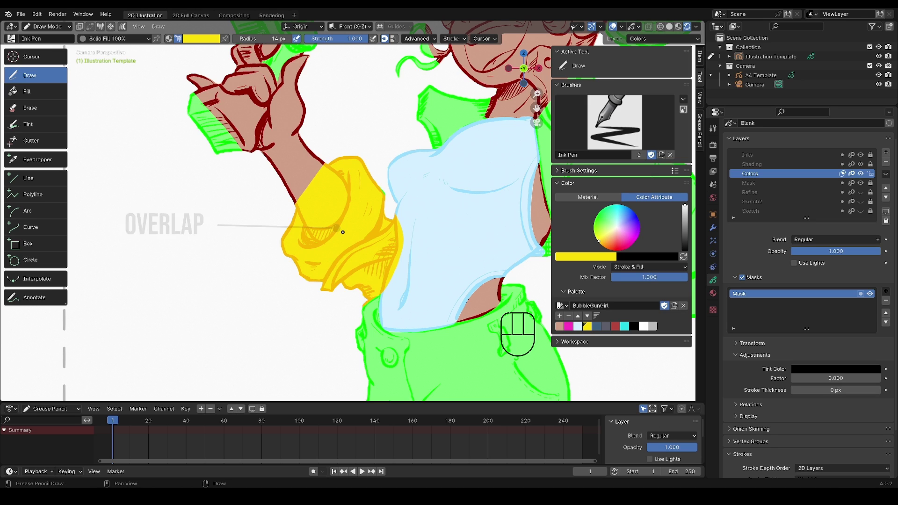
- Select the whole yellow sleeve stroke in Edit Mode and arrange it with Send to Back
key("Tab")
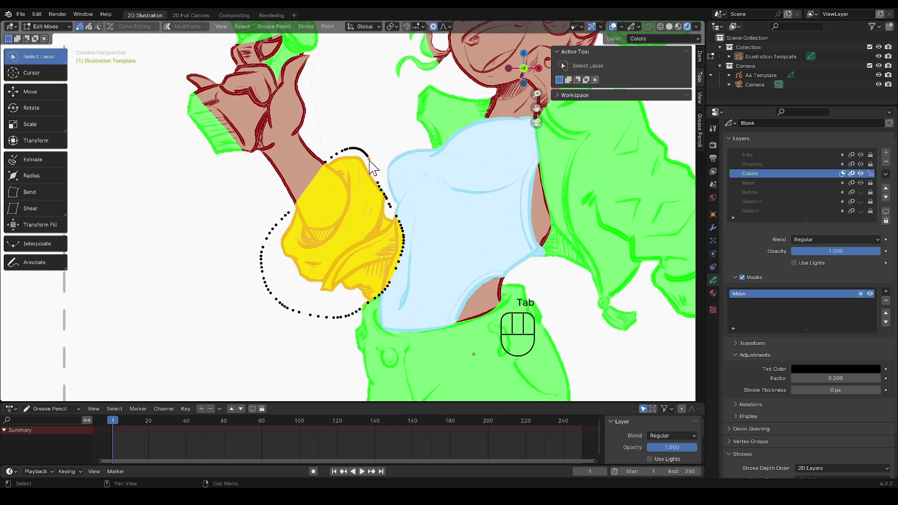
key("l")
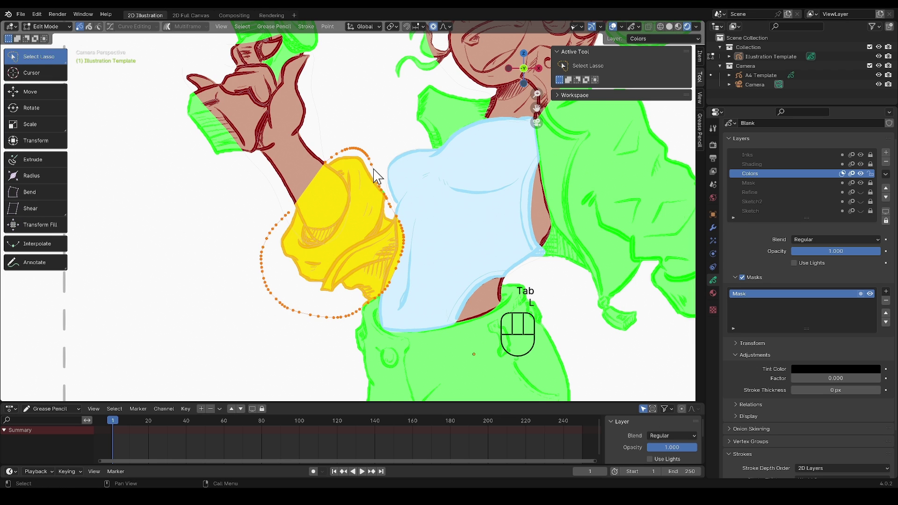
left_click(313, 28)
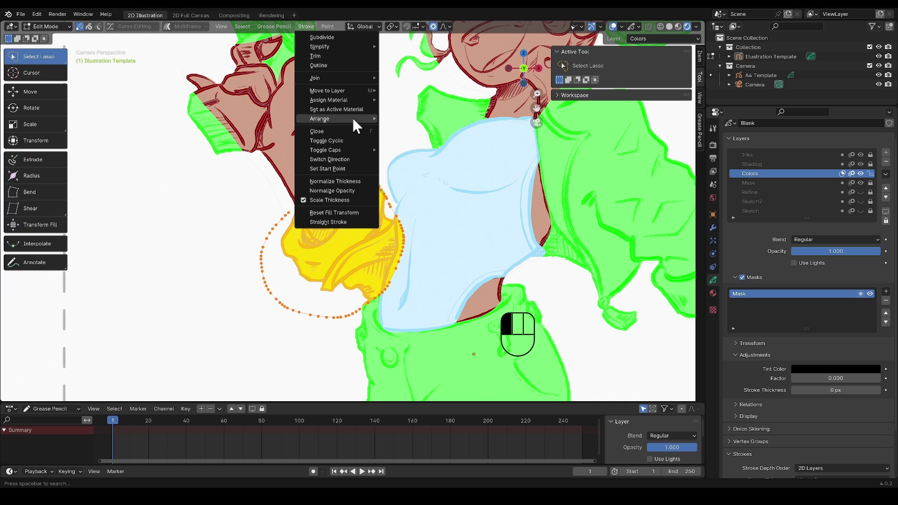
mouse_move(352, 120)
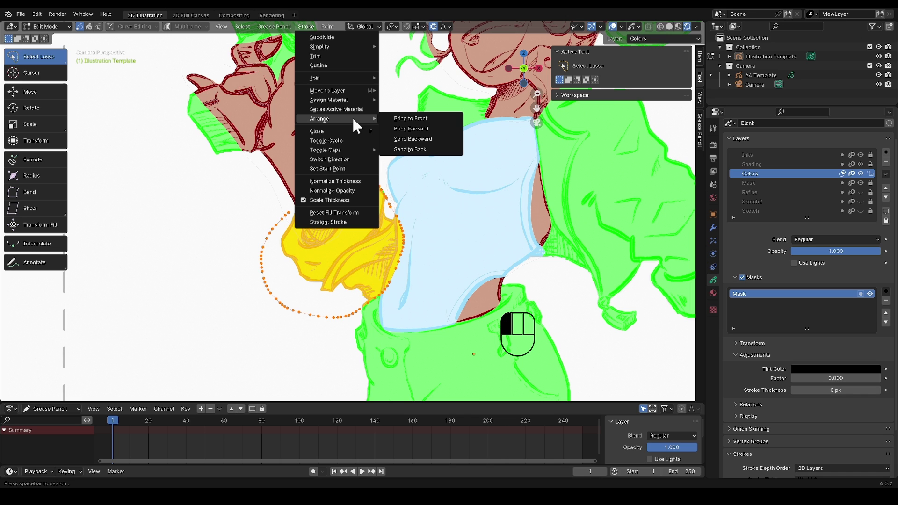
left_click(427, 150)
- Move the raised forearm fill's edge points around the elbow onto the ink lines with proportional editing
scroll(312, 204, "up", 5)
key("g")
left_click(327, 173)
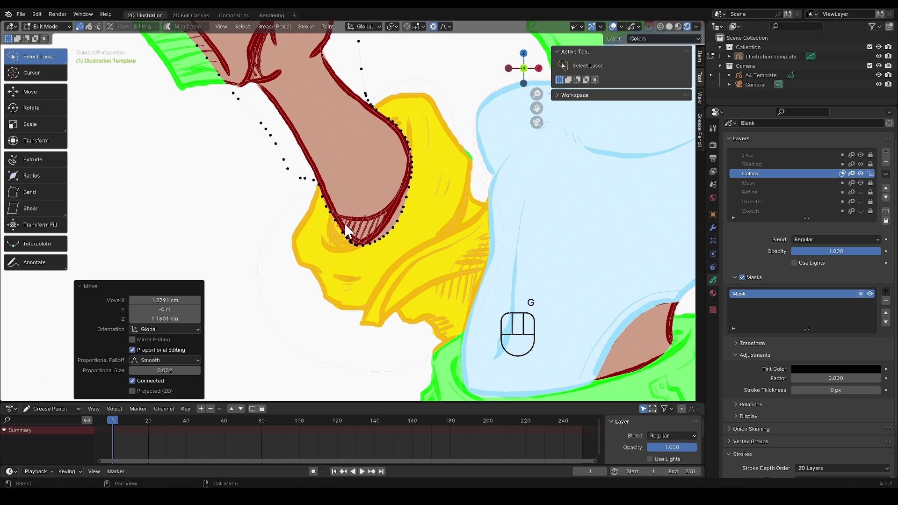
left_click(395, 227)
key("g")
left_click(397, 215)
scroll(378, 234, "up", 1)
key("g")
left_click(373, 244)
key("g")
left_click(426, 179)
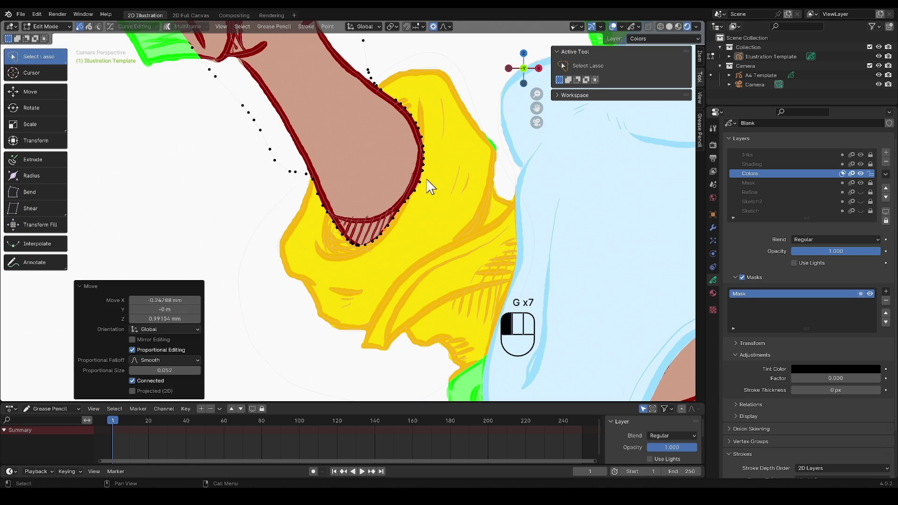
key("g")
left_click(422, 136)
key("g")
left_click(418, 146)
key("Tab")
- Draw a yellow filled shape over the jacket collar beside the raised arm and send it to the back
scroll(409, 174, "down", 8)
middle_click_drag(279, 214, 381, 243)
scroll(381, 243, "up", 6)
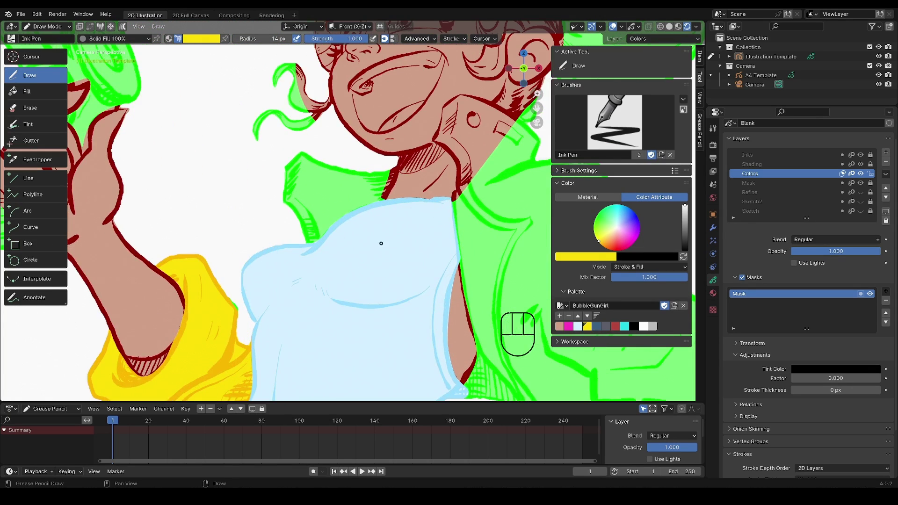
left_click_drag(396, 162, 396, 169)
key("Tab")
left_click(306, 26)
left_click(400, 175)
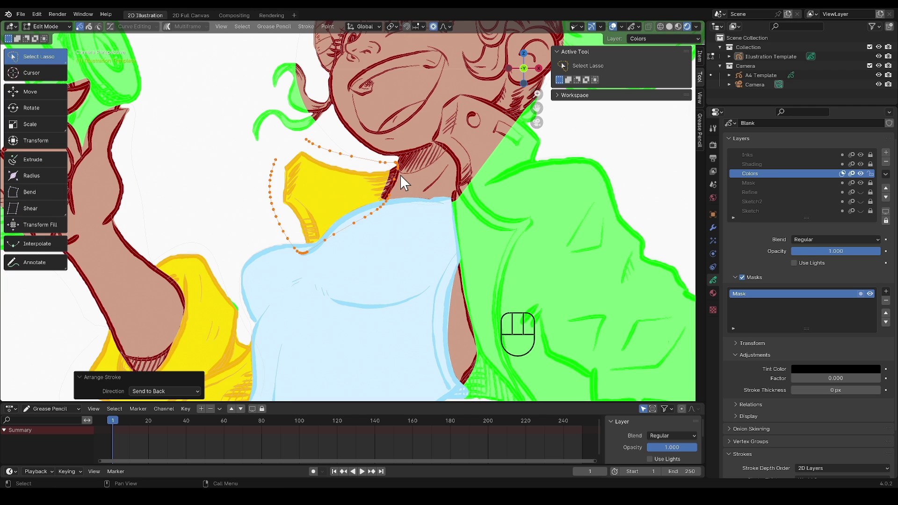
- Move the skin fill's edge points where the neck meets the collar onto the ink line with proportional editing
left_click(396, 171)
key("g")
left_click(385, 169)
key("g")
left_click(380, 201)
key("Tab")
- Draw a yellow filled shape over the jacket's other half, covering the collar, front and outstretched sleeve
scroll(332, 236, "down", 5)
mouse_move(328, 242)
middle_mouse_down()
mouse_move(249, 129)
mouse_move(250, 195)
middle_mouse_up()
scroll(250, 195, "up", 1)
mouse_move(295, 123)
left_mouse_down()
mouse_move(460, 250)
mouse_move(306, 262)
mouse_move(296, 168)
left_mouse_up()
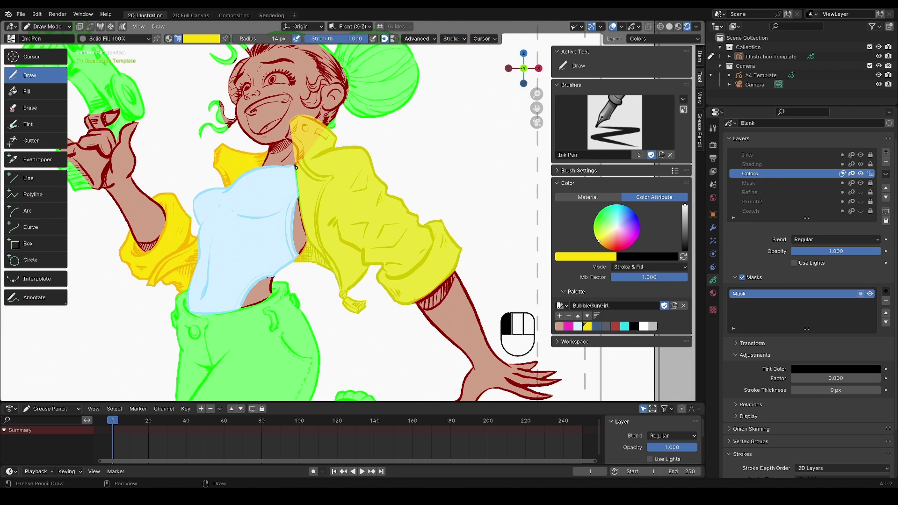
- Draw magenta filled shapes over the head of hair, the bun and the loose lock above the forehead
scroll(351, 190, "up", 6)
scroll(351, 191, "down", 3)
left_click(567, 327)
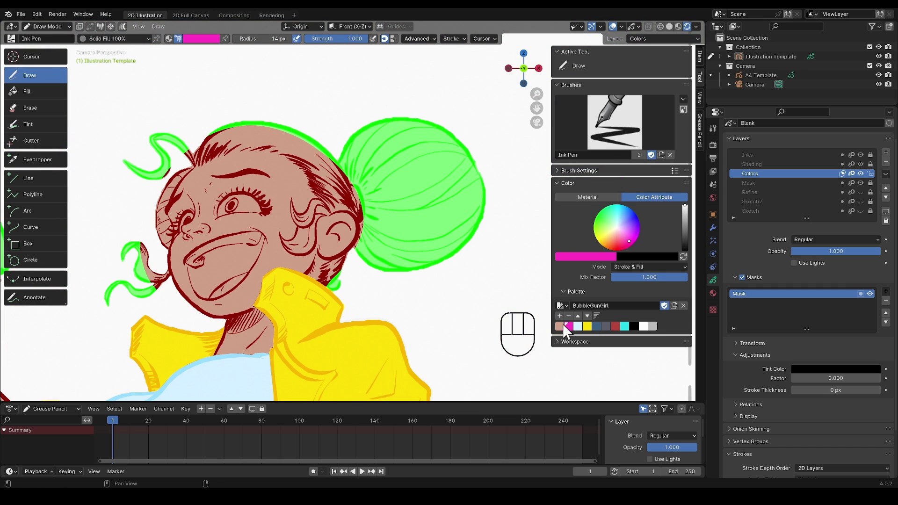
mouse_move(193, 150)
left_mouse_down()
mouse_move(216, 117)
mouse_move(353, 104)
mouse_move(483, 135)
mouse_move(492, 244)
mouse_move(421, 294)
mouse_move(363, 281)
mouse_move(368, 212)
mouse_move(272, 159)
mouse_move(222, 152)
left_mouse_up()
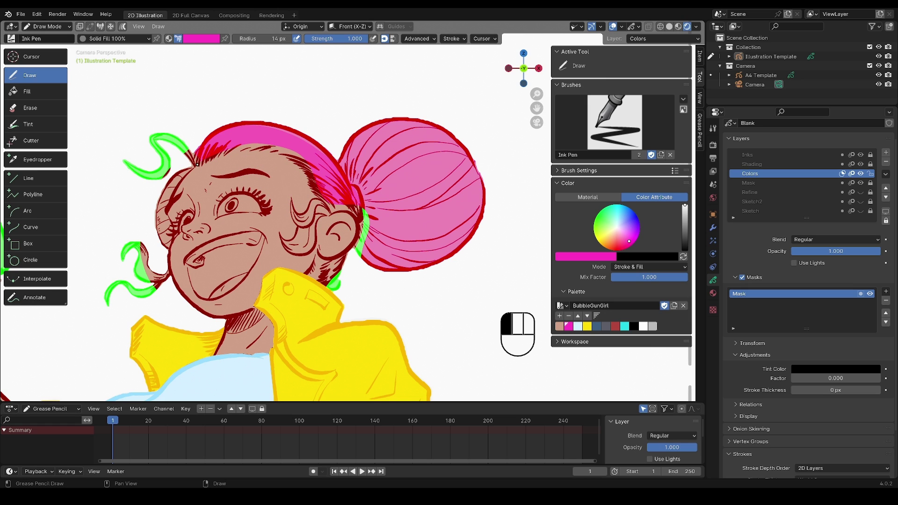
mouse_move(141, 192)
left_mouse_down()
mouse_move(123, 156)
mouse_move(199, 136)
left_mouse_up()
- Switch to the Solid Stroke material and paint the hair curl beside the ear with a magenta stroke
left_click(84, 39)
left_click(79, 59)
scroll(354, 239, "up", 4)
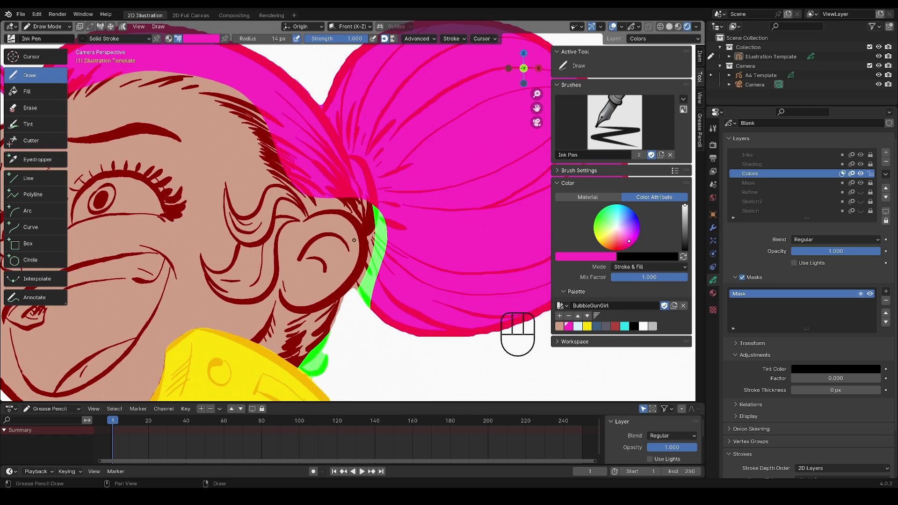
mouse_move(308, 211)
left_mouse_down()
mouse_move(360, 203)
mouse_move(376, 260)
mouse_move(347, 199)
mouse_move(380, 274)
mouse_move(274, 186)
mouse_move(247, 223)
mouse_move(227, 192)
mouse_move(276, 197)
mouse_move(261, 237)
mouse_move(227, 213)
left_mouse_up()
scroll(252, 194, "up", 1)
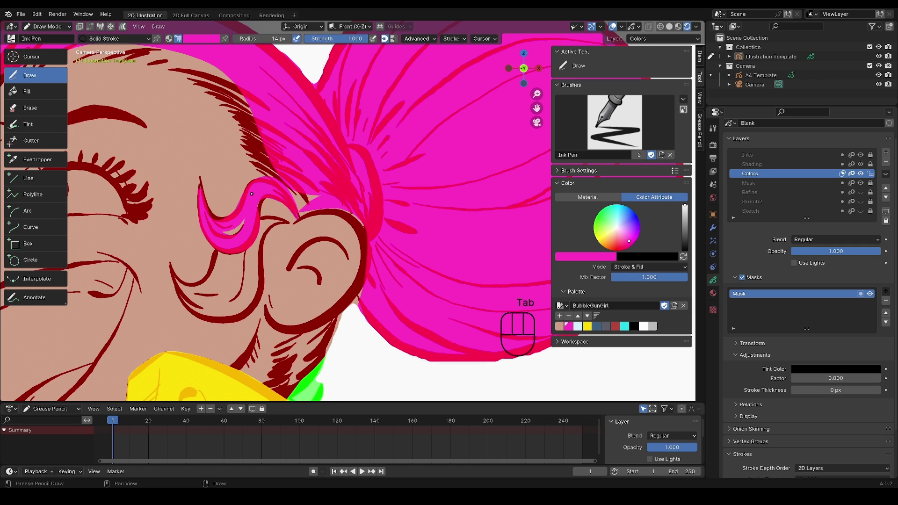
- Select the curl stroke's tip in Edit Mode and adjust its thickness with Shrink/Fatten, using connected-only proportional editing
key("Tab")
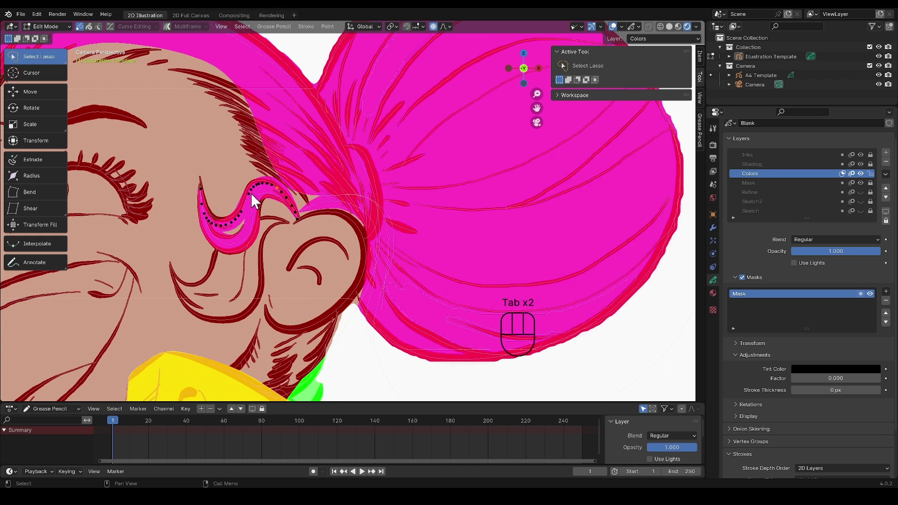
left_click(203, 187)
left_click(443, 27)
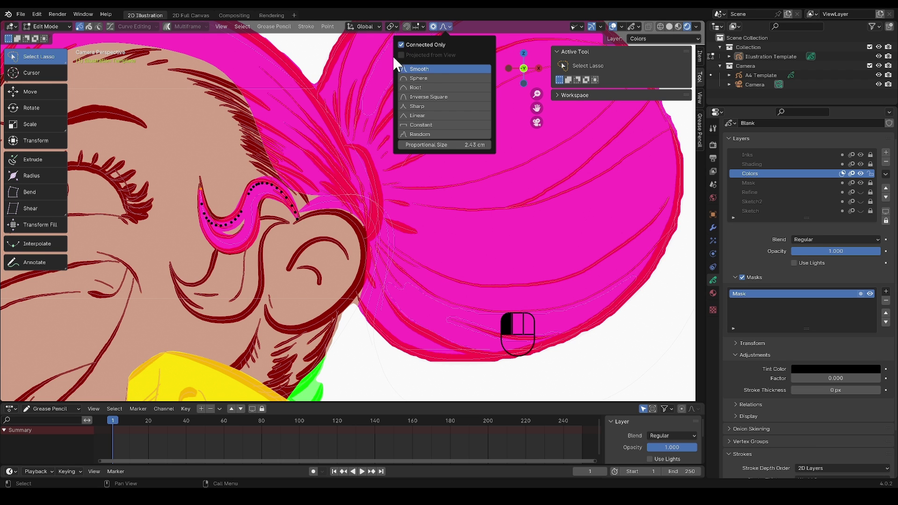
scroll(361, 215, "up", 2)
key("alt+s")
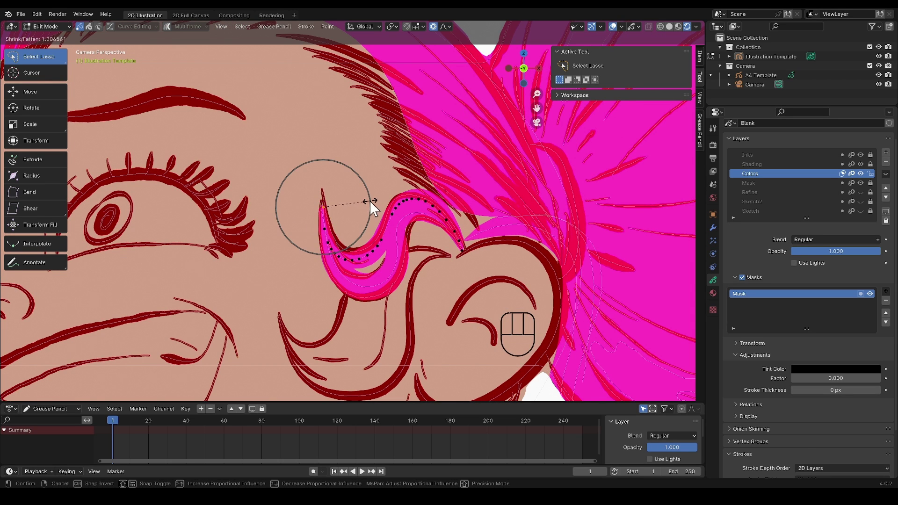
left_click(369, 201)
key("alt+s")
left_click(375, 262)
- Move the curl stroke's points onto the inked curl with proportional editing and adjust their thickness
key("g")
scroll(381, 260, "down", 3)
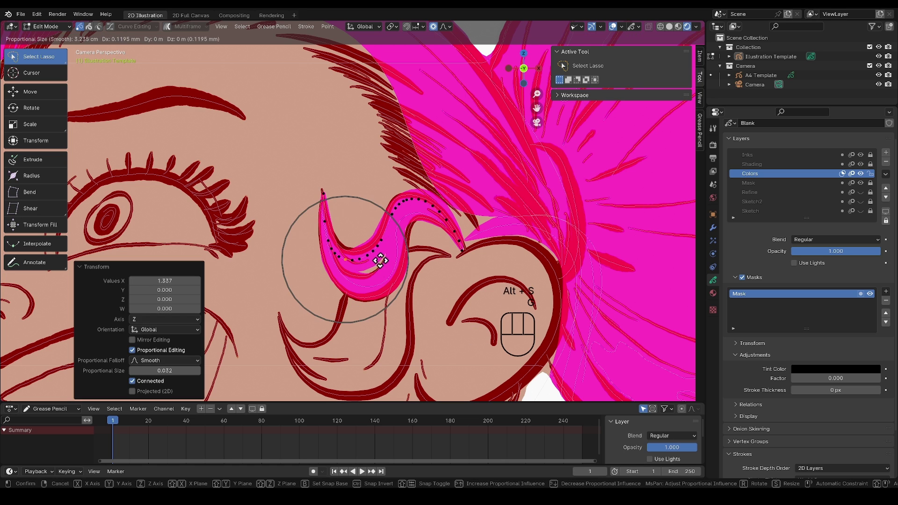
left_click(376, 261)
key("g")
scroll(345, 254, "up", 5)
left_click(371, 259)
key("alt+s")
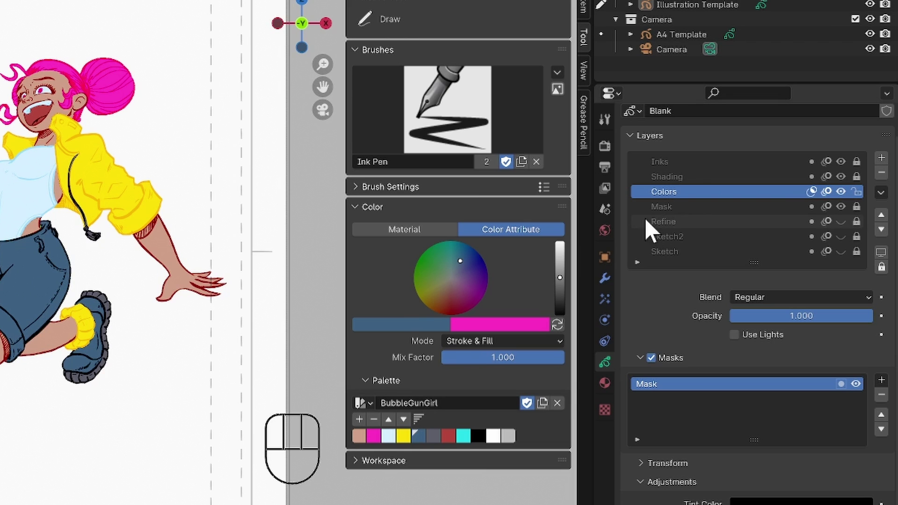
- Unlock the Inks layer, duplicate it and rename the copy Inks_Black
left_click(716, 162)
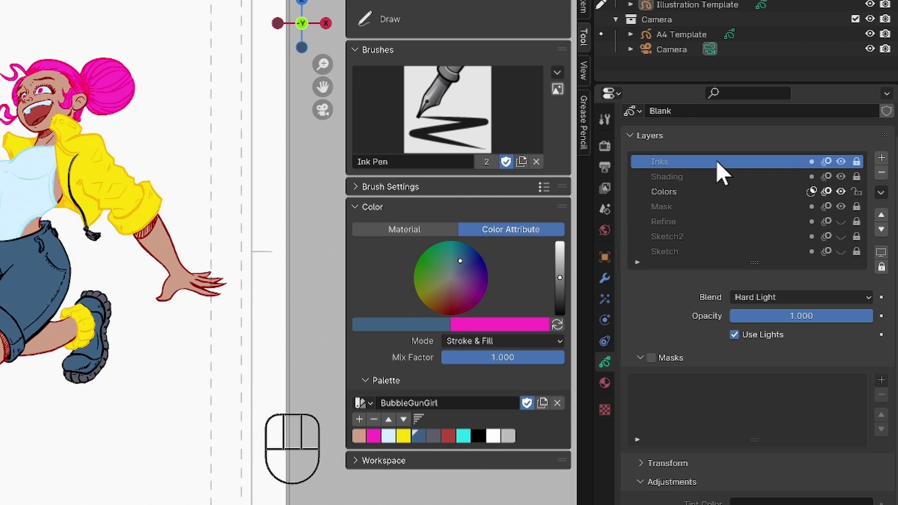
left_click(857, 161)
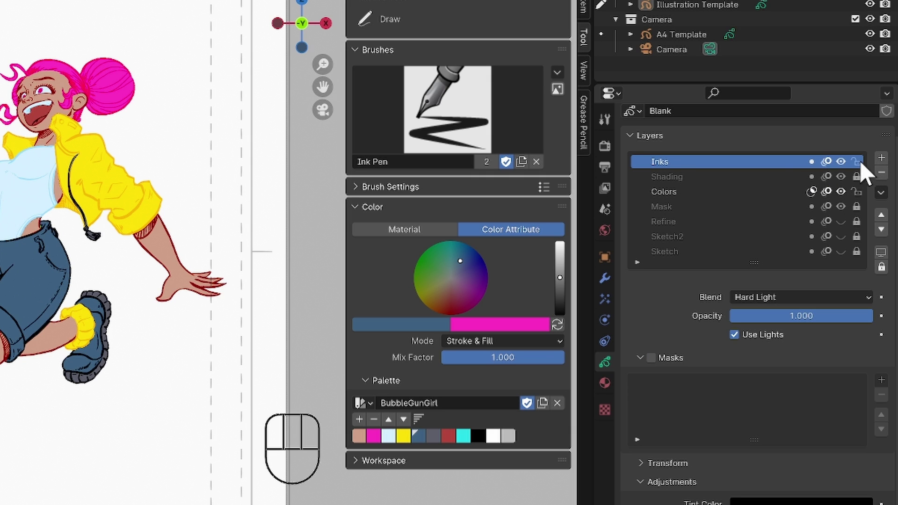
left_click(881, 192)
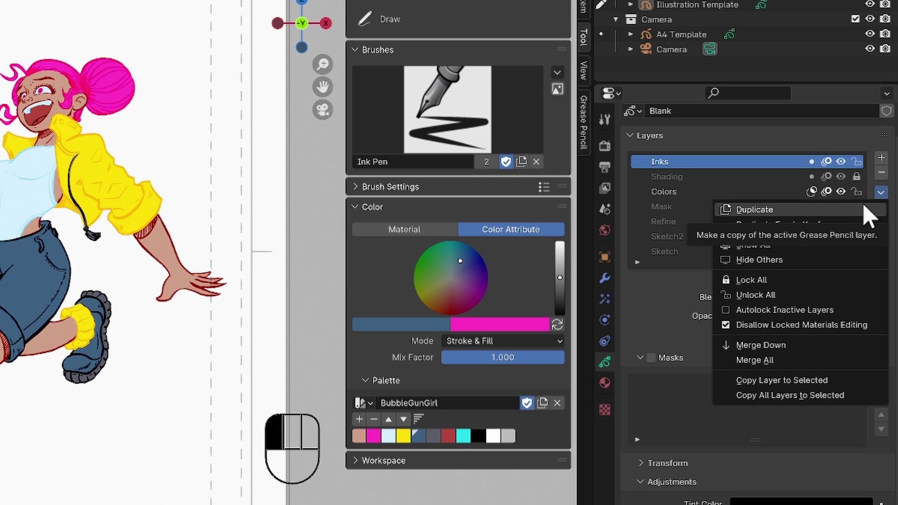
left_click(867, 211)
double_click(707, 162)
key("BackSpace")
key("BackSpace")
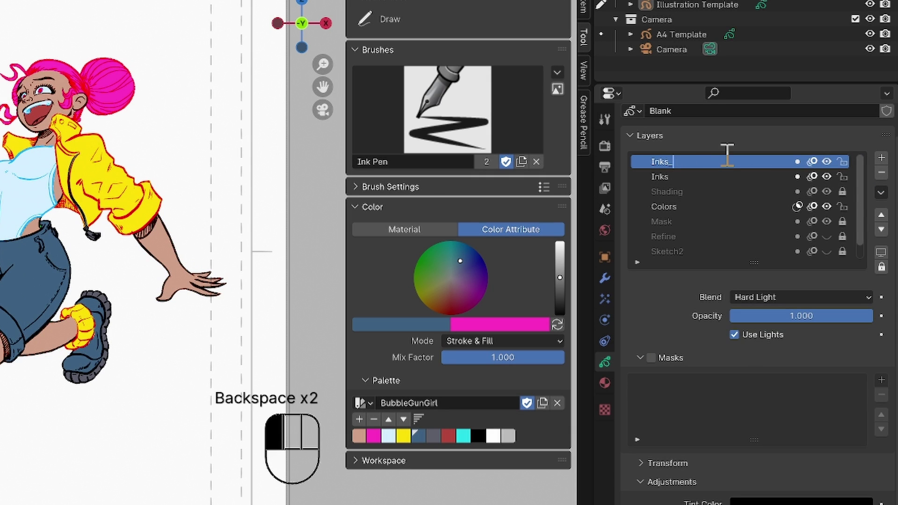
type("_Black")
- Rename the original Inks layer as Inks_HardLight
left_click(671, 176)
double_click(709, 177)
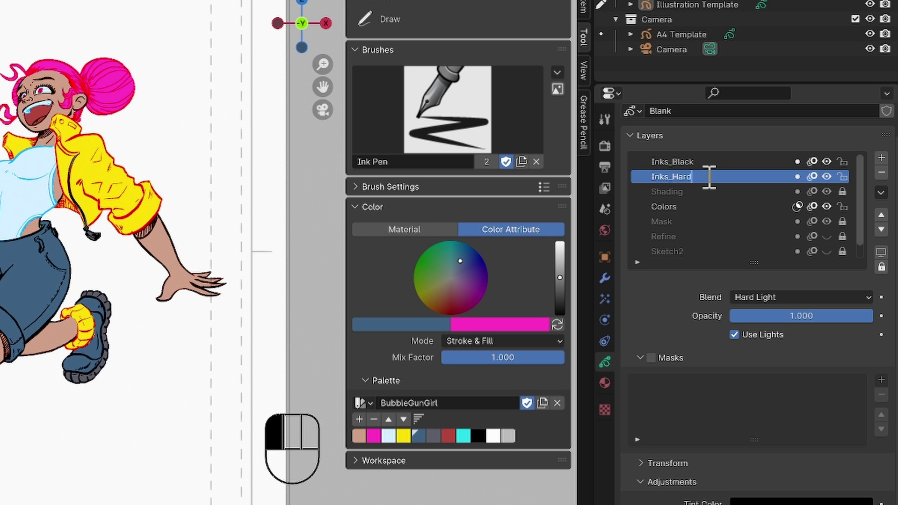
type("_HardLight")
key("Return")
- Set the Inks_Black layer's blend mode to Regular and its opacity to 0.879
left_click(715, 163)
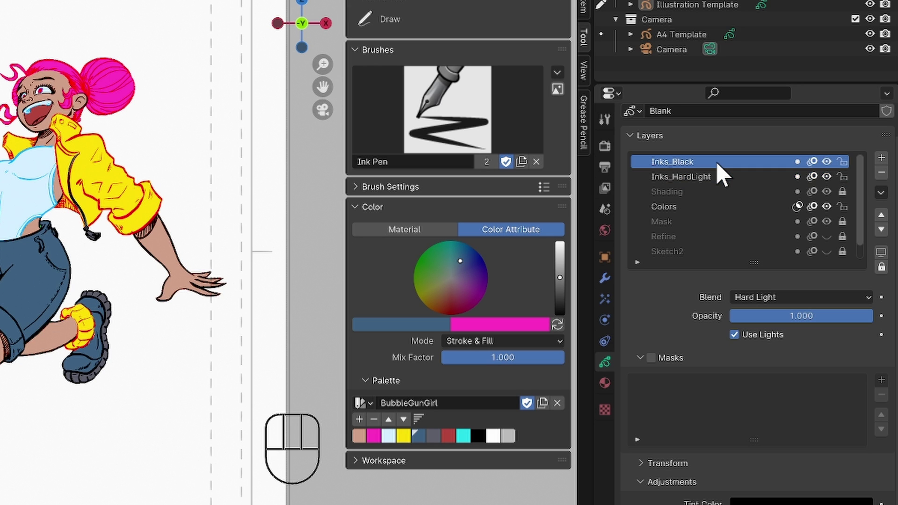
left_click(812, 298)
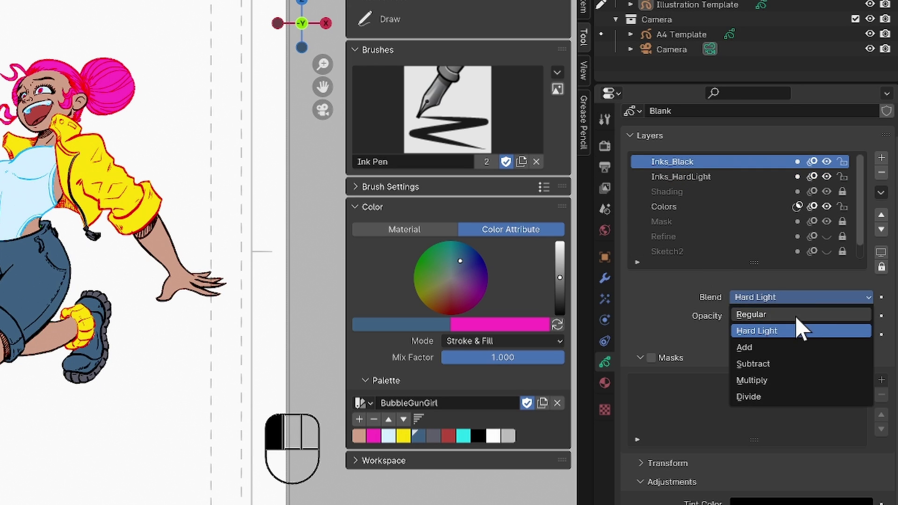
left_click(796, 316)
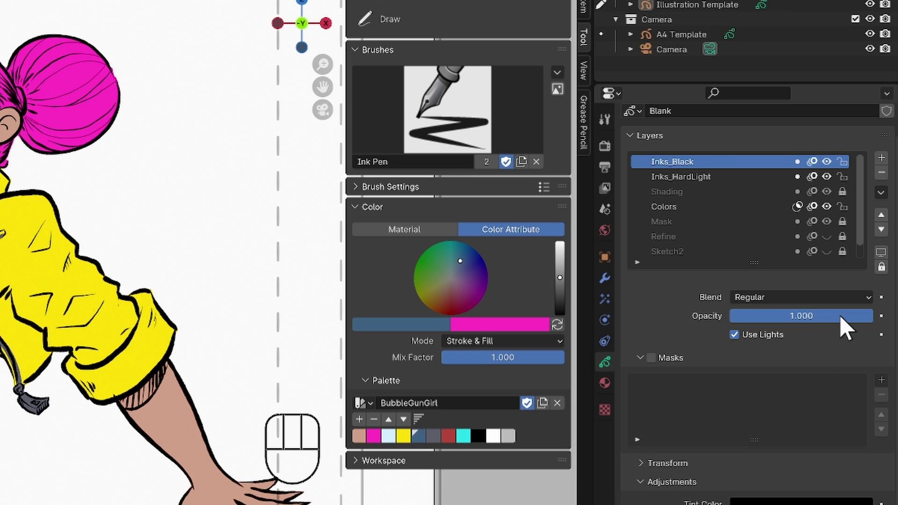
left_click(840, 318)
left_click_drag(840, 318, 823, 318)
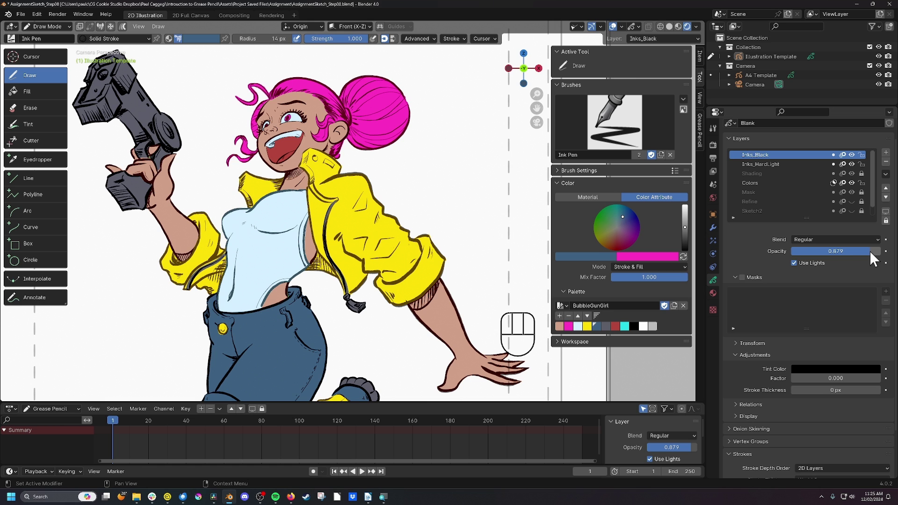
scroll(248, 74, "up", 5)
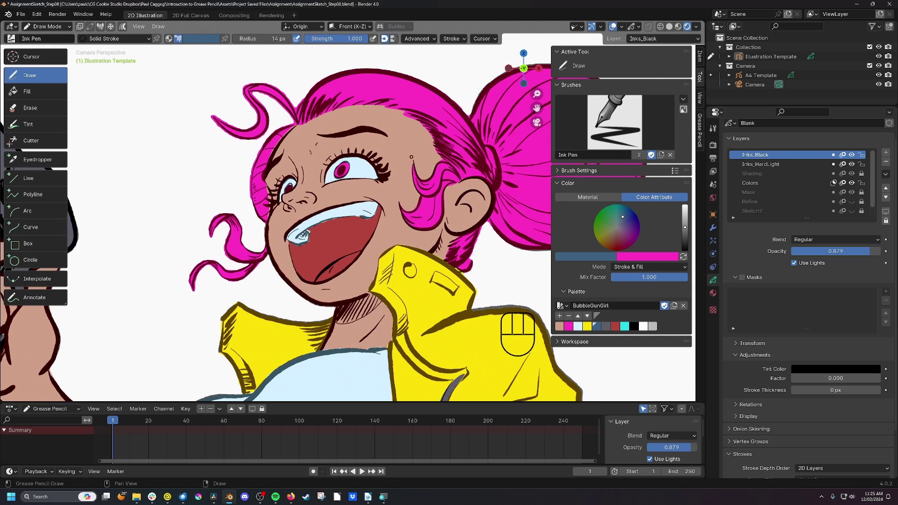
- Lower the opacity of the Highlights layer in the fully shaded illustration
key("Home")
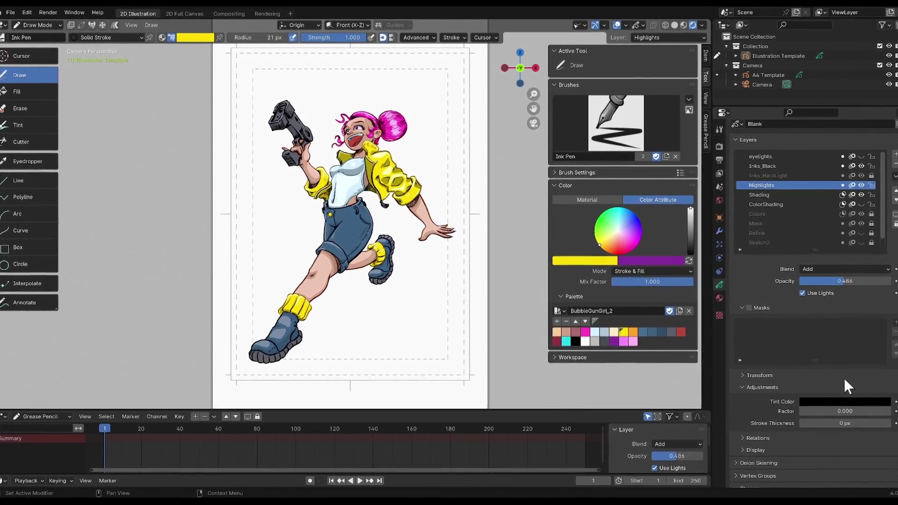
left_click_drag(843, 280, 832, 280)
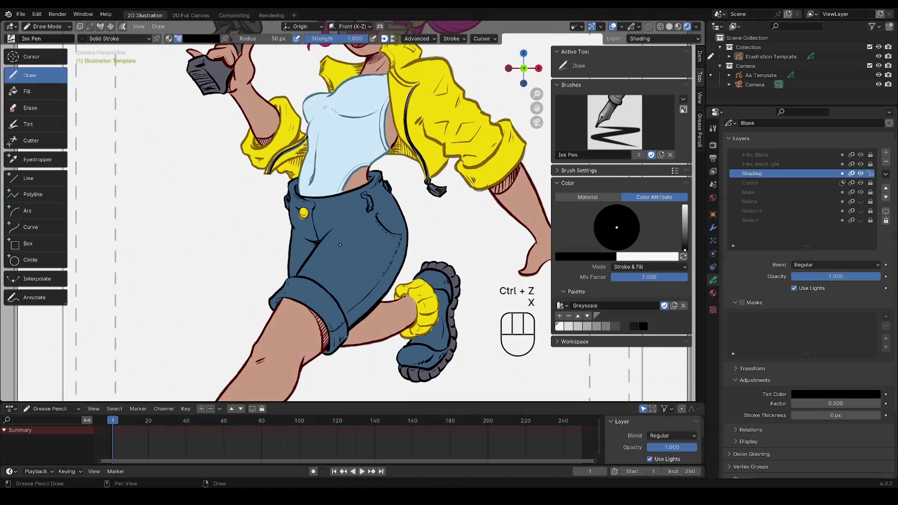
- Try a black shading stroke across the shorts on the Shading layer and swap the drawing color to white
mouse_move(346, 255)
left_mouse_down()
mouse_move(386, 250)
mouse_move(373, 249)
mouse_move(373, 262)
left_mouse_up()
key("x")
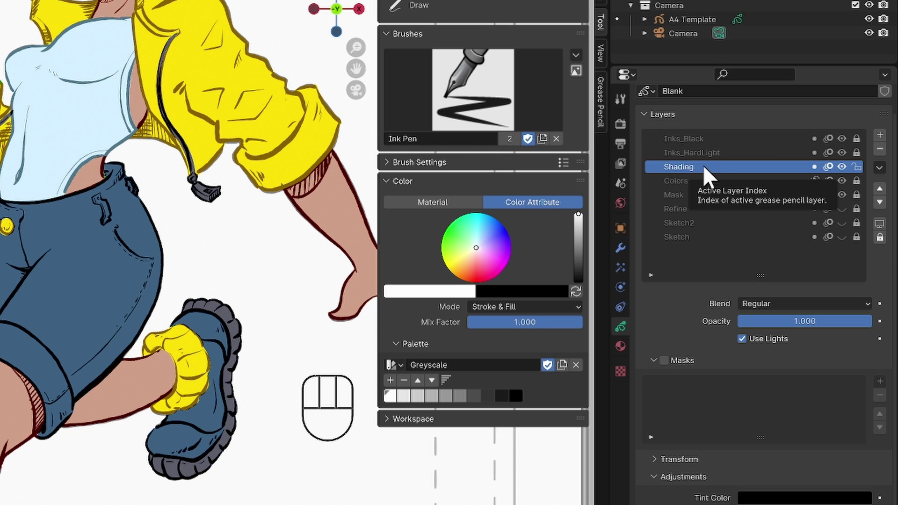
- Set the Shading layer's blend mode to Multiply
left_click_drag(789, 303, 792, 381)
- Add a new layer named Highlights above the Shading layer and set its blend mode to Add
left_click(880, 135)
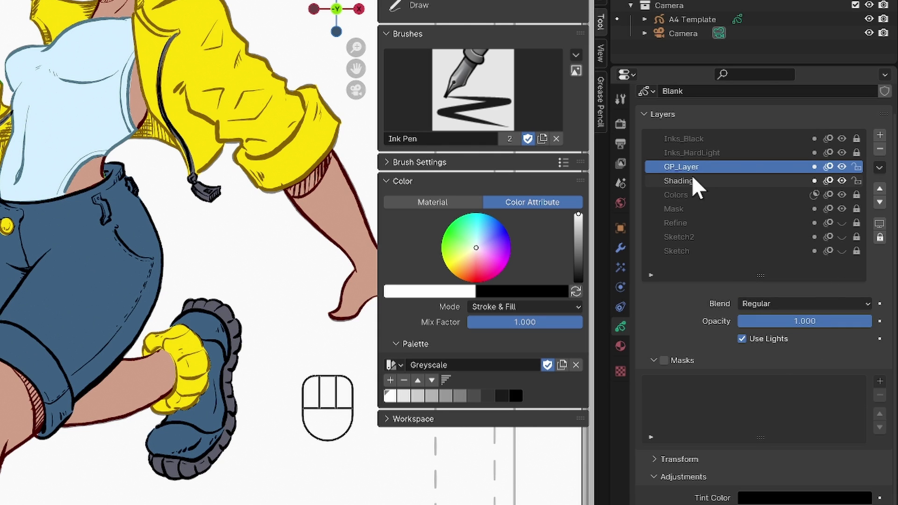
double_click(687, 167)
type("Highlights")
key("Return")
left_click(768, 302)
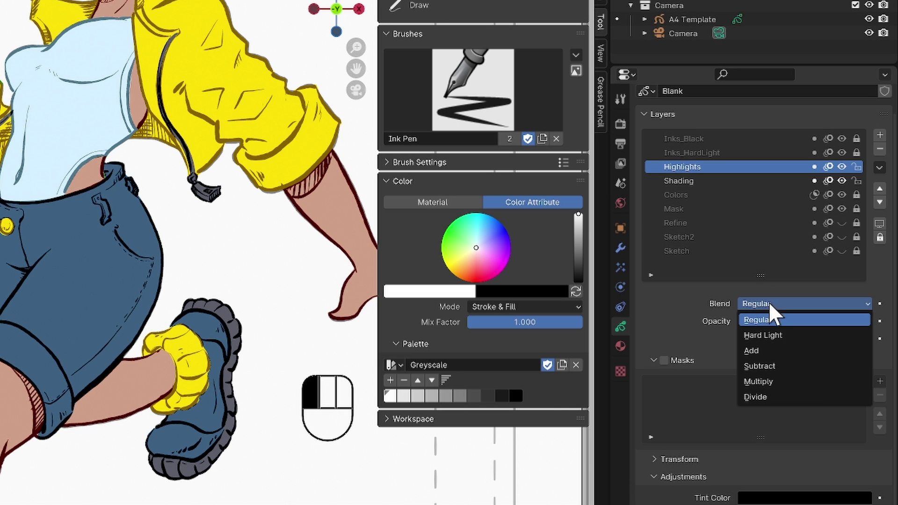
left_click(780, 351)
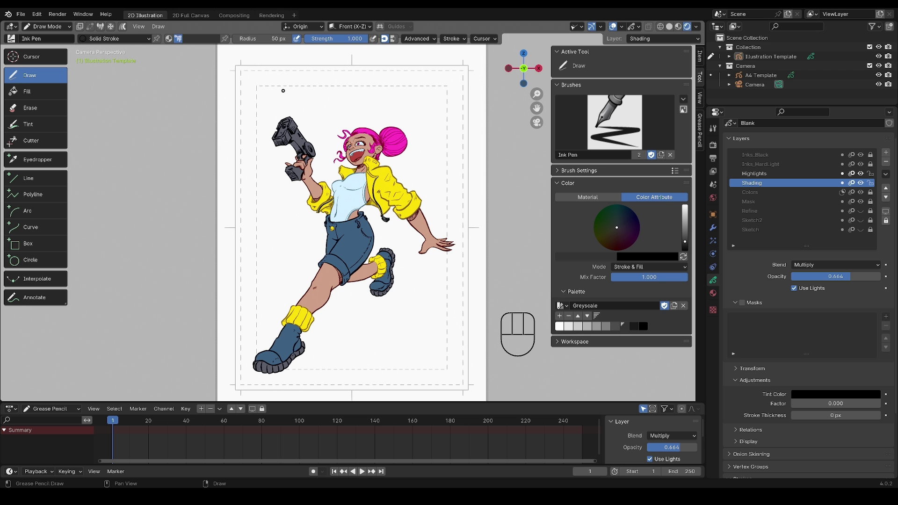
- Draw an arrow above the gun on the Shading layer to mark the light direction
left_click_drag(283, 91, 305, 108)
mouse_move(286, 82)
left_mouse_down()
mouse_move(326, 87)
mouse_move(341, 64)
left_mouse_up()
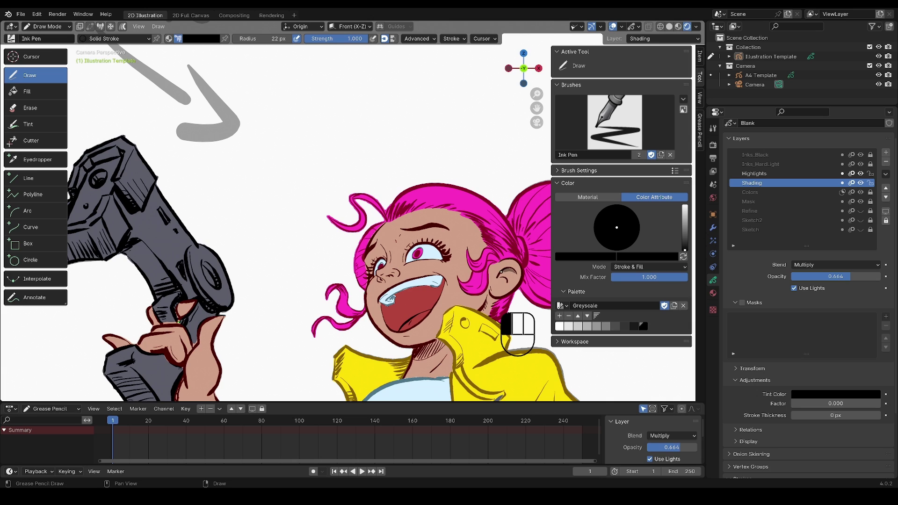
- Shade the hair curl beside the ear and the eye in black, and lower the Shading layer's opacity to 0.463
mouse_move(497, 278)
left_mouse_down()
mouse_move(495, 255)
mouse_move(470, 267)
left_mouse_up()
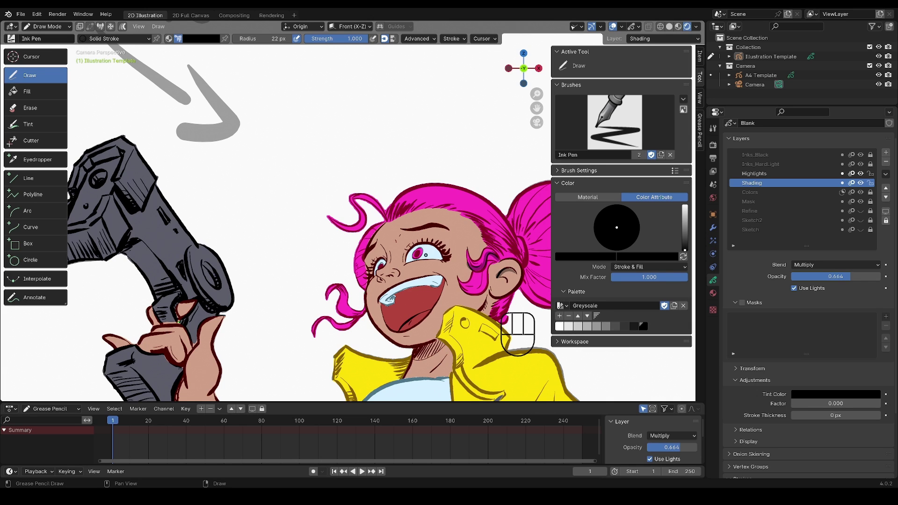
left_click_drag(400, 253, 399, 252)
left_click_drag(838, 276, 816, 277)
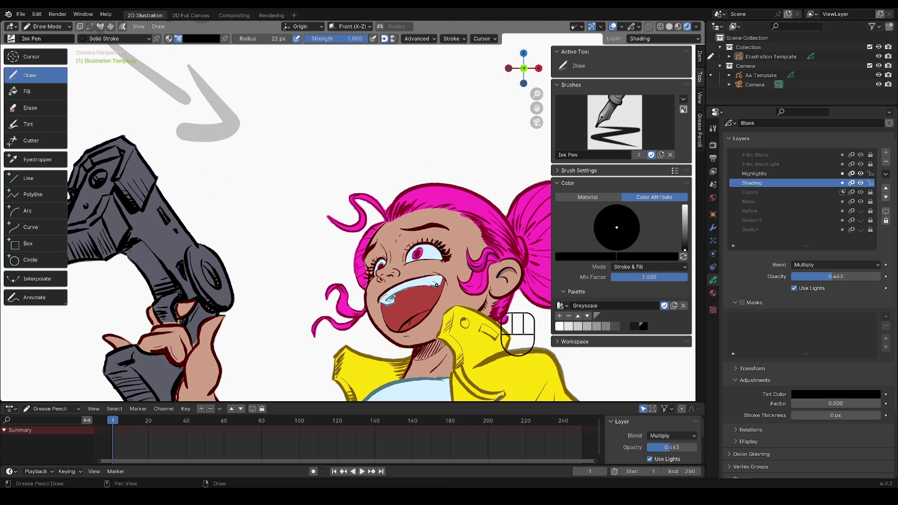
- Paint shading strokes on the teeth, the hair beside the ear and the cheek
left_click_drag(437, 284, 425, 283)
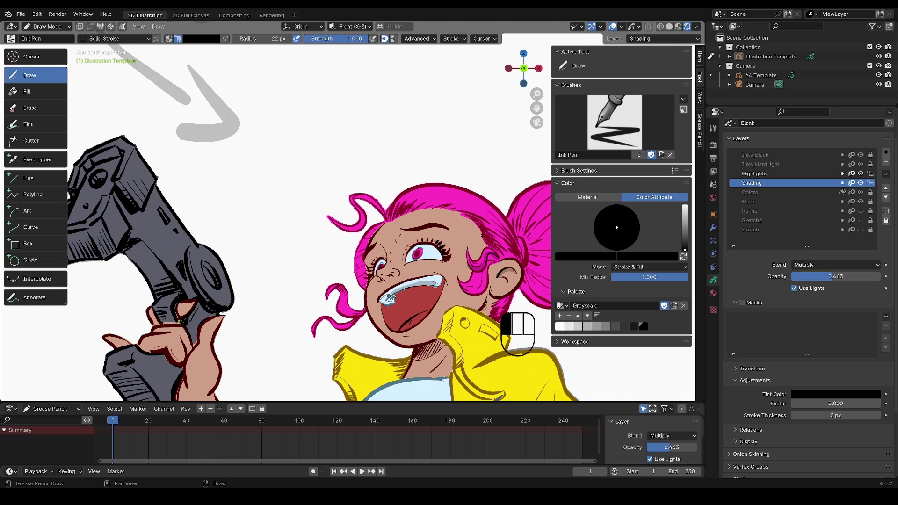
left_click_drag(390, 300, 391, 302)
mouse_move(490, 272)
left_mouse_down()
mouse_move(481, 296)
mouse_move(466, 295)
left_mouse_up()
mouse_move(441, 259)
left_mouse_down()
mouse_move(427, 245)
mouse_move(411, 248)
mouse_move(381, 282)
left_mouse_up()
- Choose the 2. Ink Rough brush and shade the outstretched jacket sleeve along its outer edge and folds
left_click(607, 128)
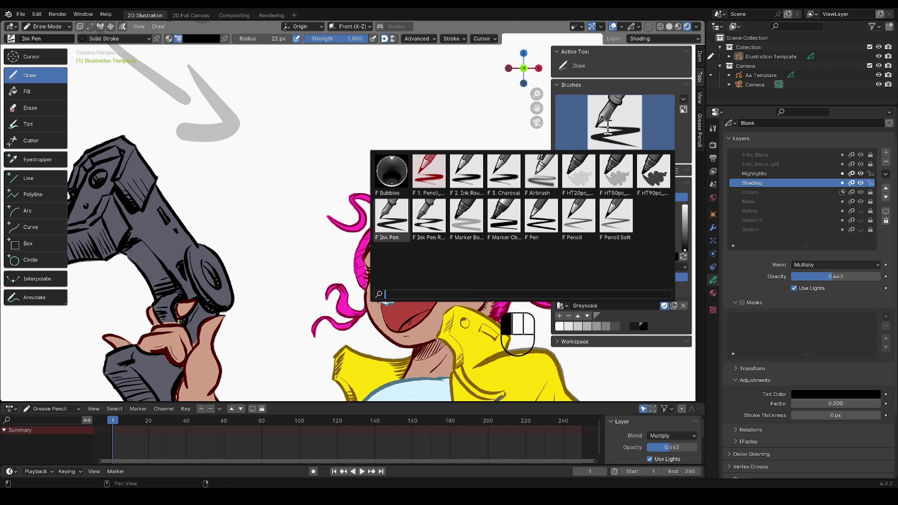
left_click(467, 175)
middle_click_drag(508, 333, 422, 190)
scroll(422, 190, "up", 3)
left_click_drag(425, 190, 421, 212)
middle_click_drag(499, 249, 388, 181)
mouse_move(389, 183)
left_mouse_down()
mouse_move(380, 212)
mouse_move(402, 219)
mouse_move(412, 243)
mouse_move(502, 309)
left_mouse_up()
mouse_move(392, 189)
left_mouse_down()
mouse_move(376, 153)
mouse_move(351, 144)
mouse_move(369, 154)
mouse_move(376, 187)
mouse_move(355, 231)
left_mouse_up()
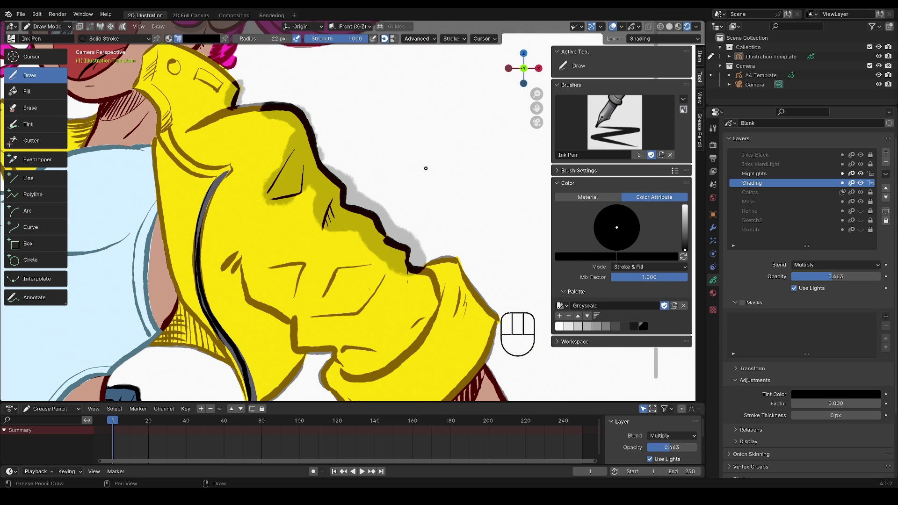
mouse_move(425, 168)
left_mouse_down()
mouse_move(396, 188)
mouse_move(408, 190)
left_mouse_up()
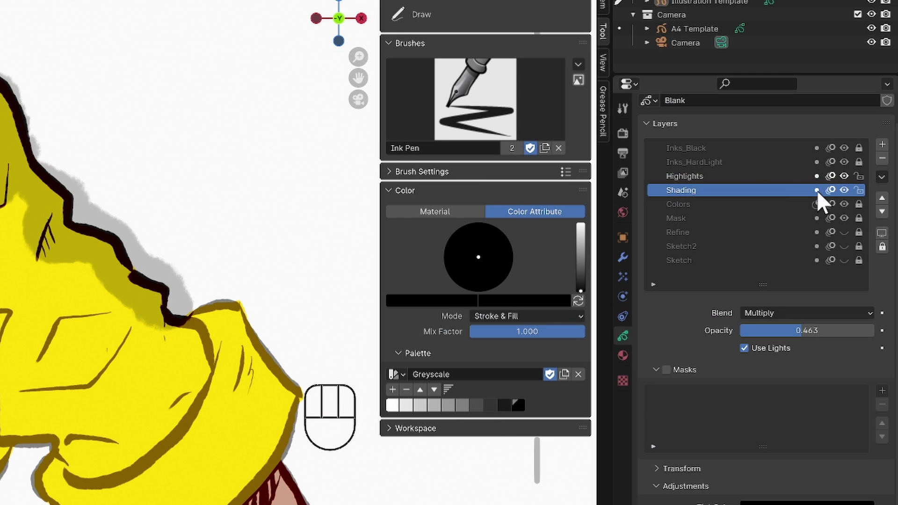
- Enable masks on the Shading layer and add a mask layer that clips the shading to the figure
left_click(816, 190)
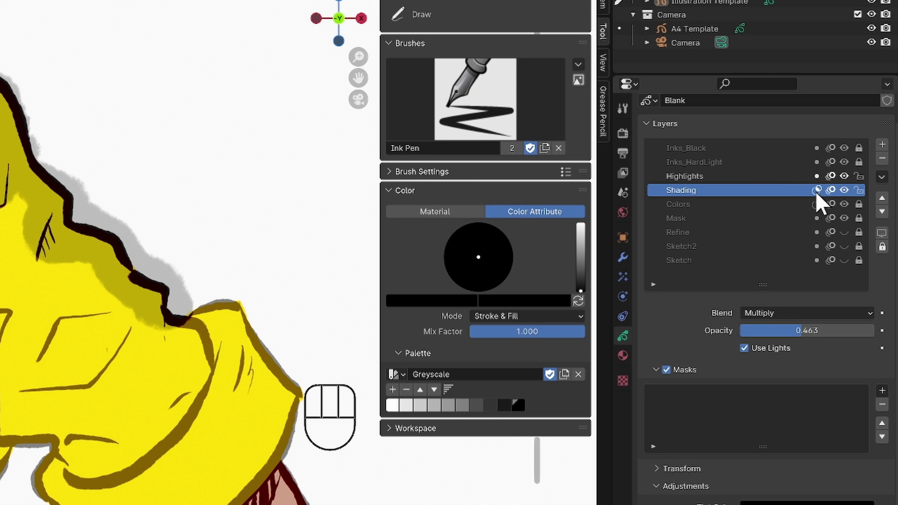
left_click_drag(882, 391, 844, 447)
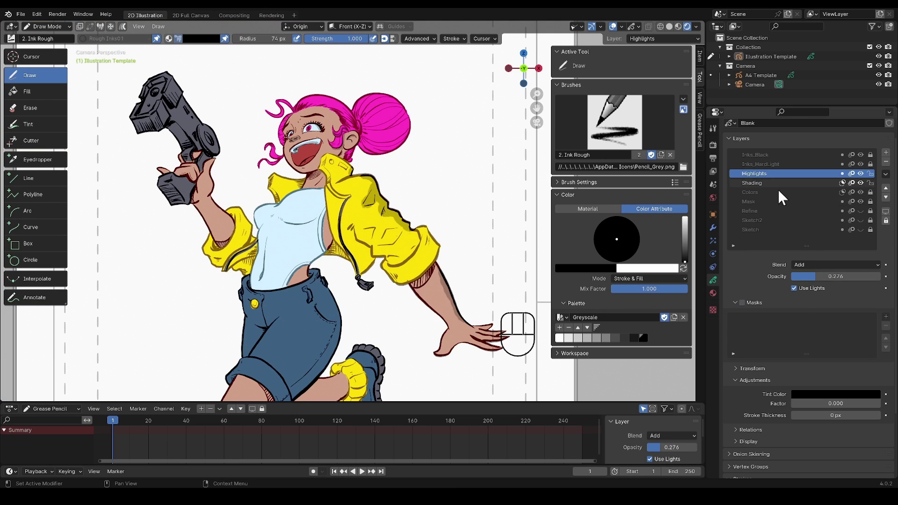
- Set the Highlights layer's blend mode to Add and collapse its mask settings
left_click(832, 266)
left_click(837, 303)
left_click(767, 302)
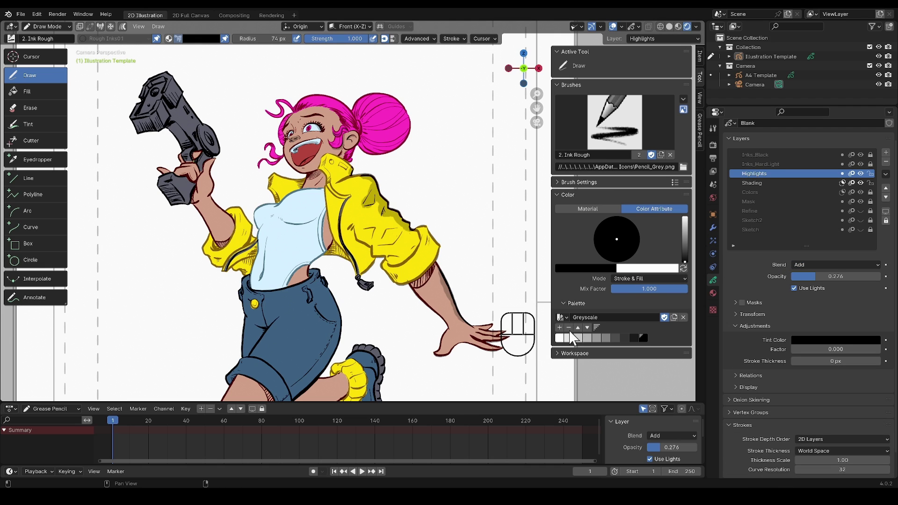
- Paint white highlight strokes on the upper part of the hair bun and raise the Highlights layer's opacity to 0.318
left_click(559, 346)
scroll(361, 105, "up", 4)
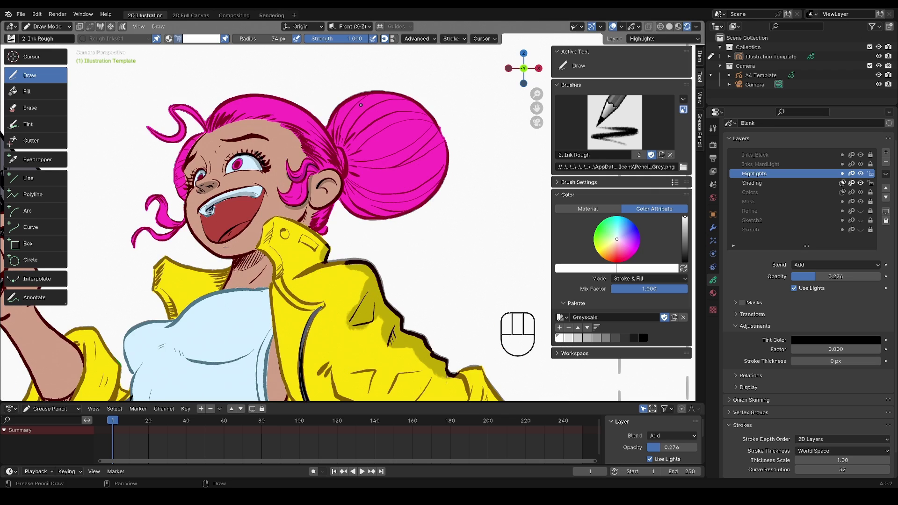
mouse_move(362, 103)
left_mouse_down()
mouse_move(352, 117)
mouse_move(363, 121)
left_mouse_up()
left_click_drag(380, 113, 367, 122)
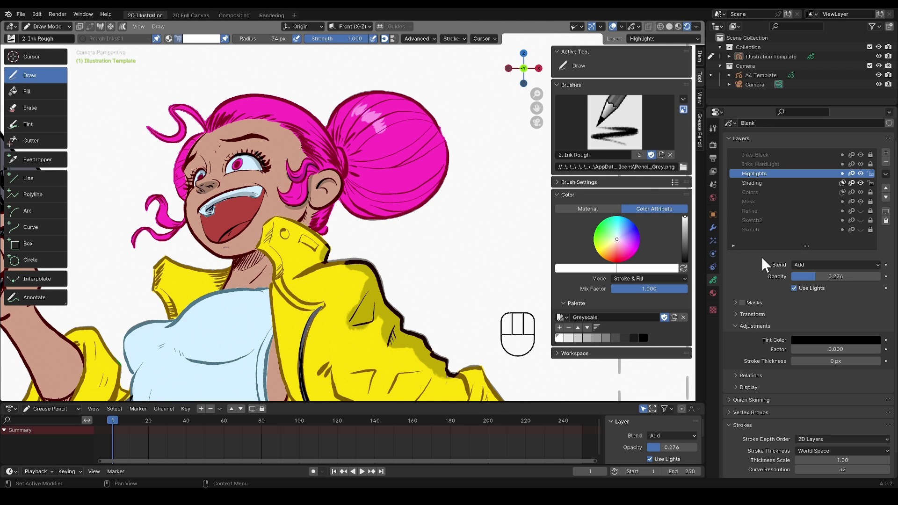
mouse_move(816, 276)
left_mouse_down()
mouse_move(843, 275)
mouse_move(822, 275)
left_mouse_up()
- Paint white highlights on the jacket sleeve's folds and a thin curved one between the brow and the nose
middle_click_drag(379, 353, 353, 251)
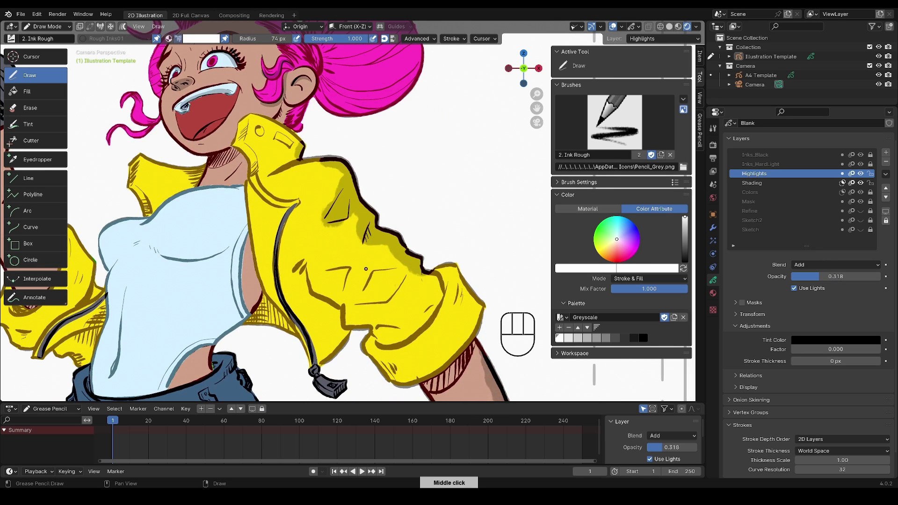
mouse_move(389, 261)
left_mouse_down()
mouse_move(368, 260)
mouse_move(359, 280)
mouse_move(355, 290)
mouse_move(395, 299)
mouse_move(370, 309)
left_mouse_up()
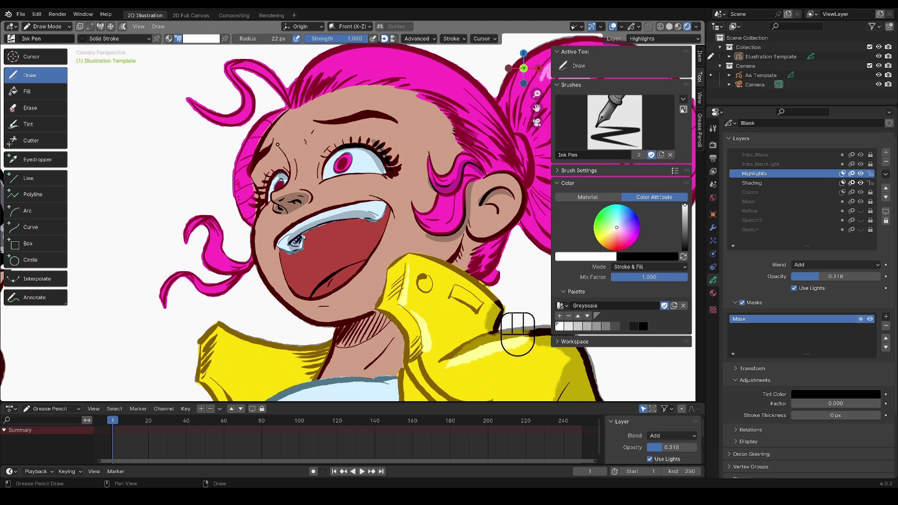
left_click_drag(279, 146, 286, 154)
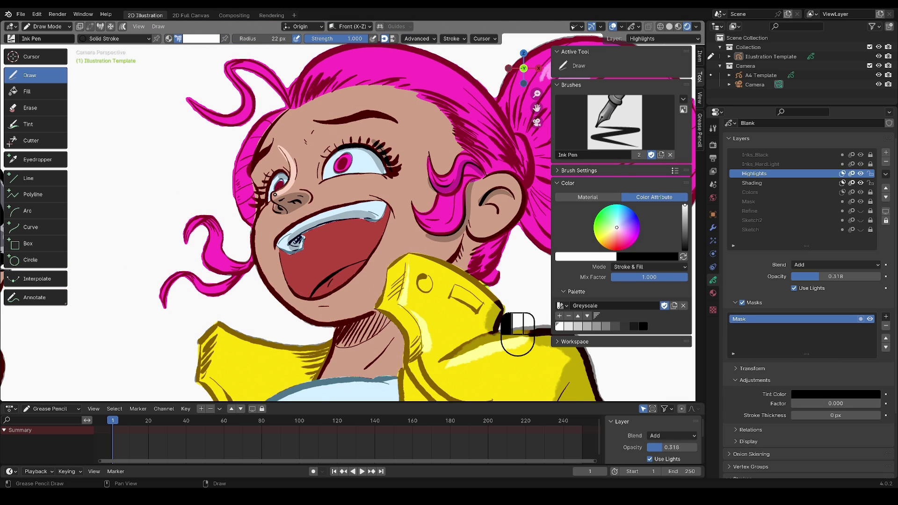
left_click_drag(275, 194, 272, 198)
- Taper both ends of the curved face highlight by adjusting its point thickness with Shrink/Fatten in Edit Mode
key("Tab")
key("alt+s")
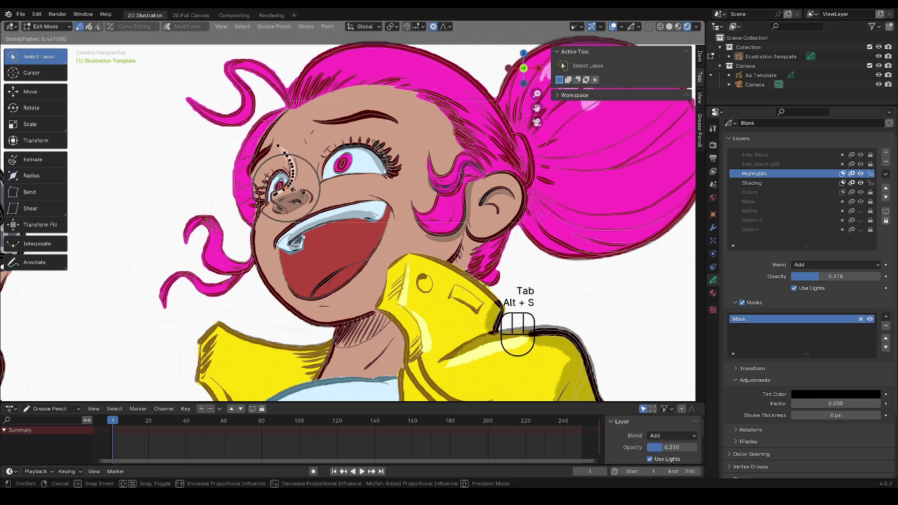
left_click(276, 142)
key("alt+s")
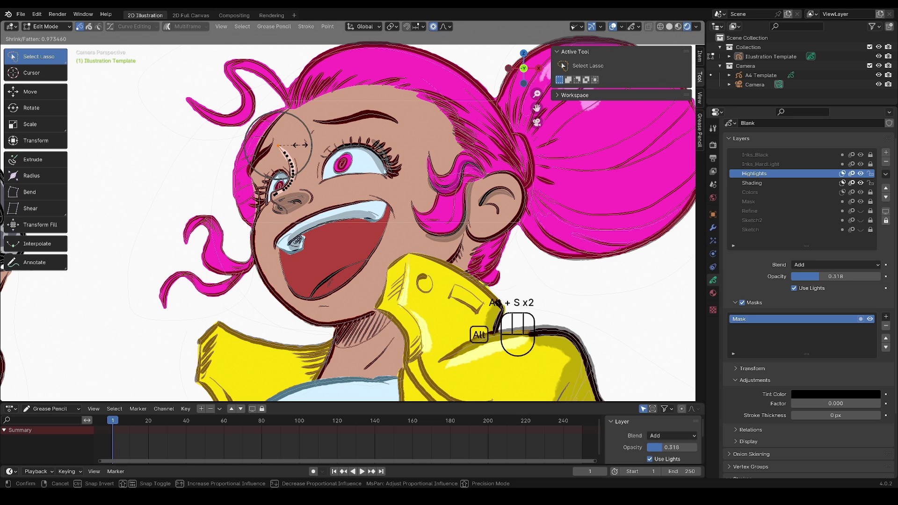
left_click(293, 145)
key("Tab")
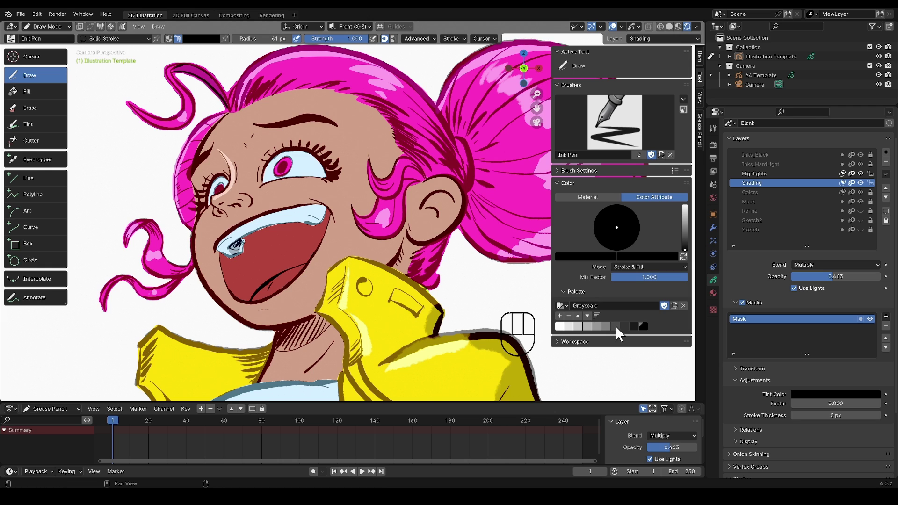
- Try grey tones from the Greyscale palette on the Shading layer and shade around the nose with a 21 px brush
key("ctrl+z")
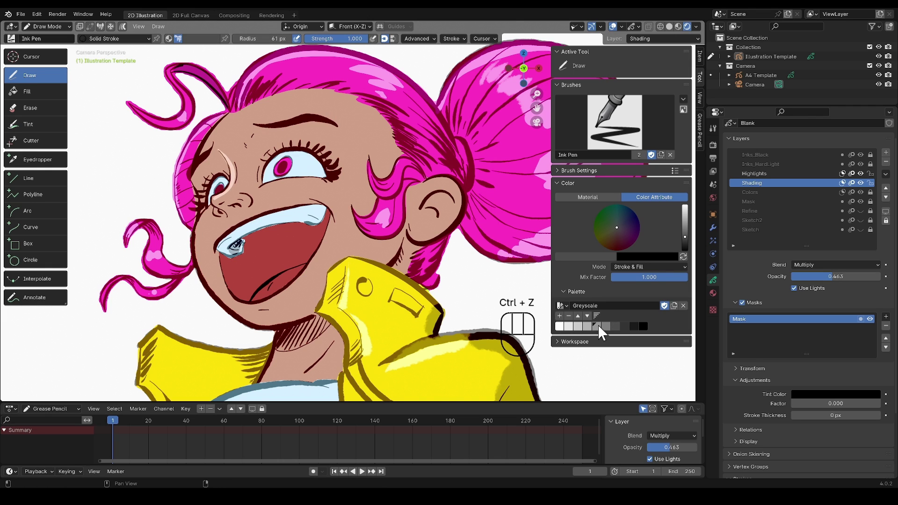
left_click(598, 325)
left_click(568, 326)
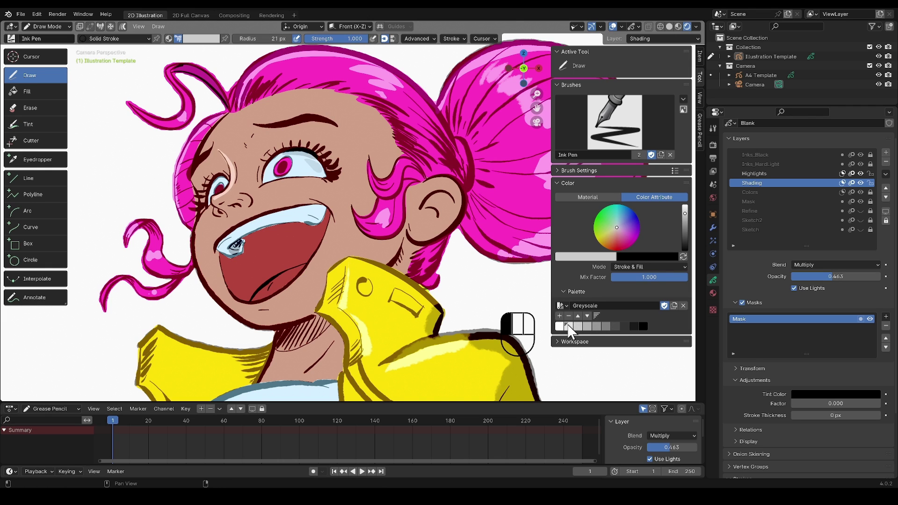
key("ctrl+z")
left_click(579, 326)
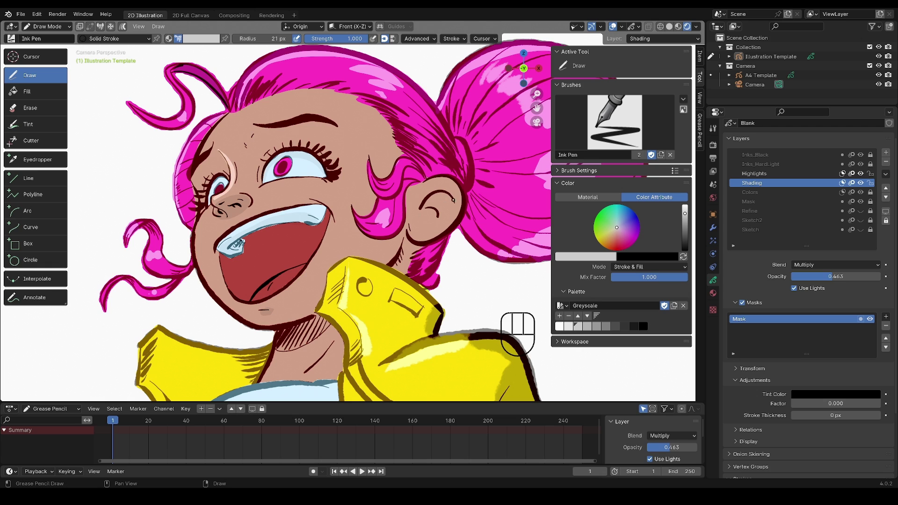
key("ctrl+z")
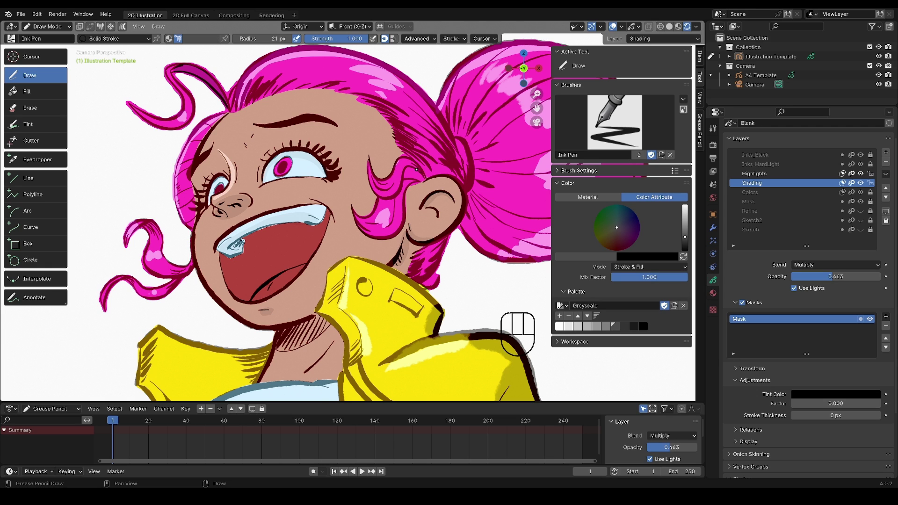
- Paint dark grey shading strokes on the hair lock beside the ear and the hair above it
mouse_move(415, 166)
left_mouse_down()
mouse_move(408, 161)
mouse_move(392, 191)
left_mouse_up()
left_click_drag(406, 183, 381, 202)
mouse_move(387, 116)
left_mouse_down()
mouse_move(416, 131)
mouse_move(420, 148)
left_mouse_up()
left_click_drag(401, 145, 419, 159)
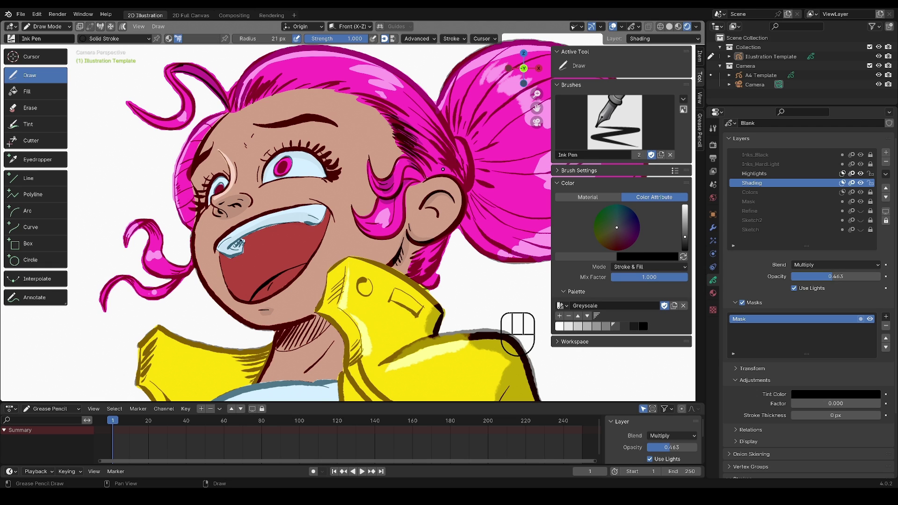
- Shade the eyebrows and forehead creases using grey tones from the Greyscale palette
left_click(636, 326)
left_click(585, 325)
mouse_move(256, 127)
left_mouse_down()
mouse_move(332, 121)
mouse_move(277, 117)
left_mouse_up()
mouse_move(246, 147)
left_mouse_down()
mouse_move(243, 162)
mouse_move(211, 151)
left_mouse_up()
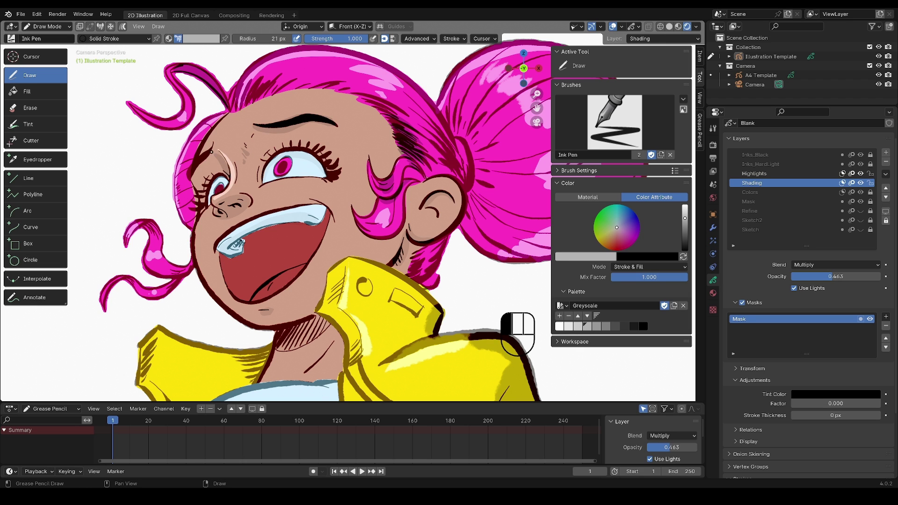
- Switch to a fill material and shade the inside of the mouth and the inner jacket collar with filled shapes
left_click(94, 40)
left_click(76, 76)
mouse_move(321, 233)
left_mouse_down()
mouse_move(247, 299)
mouse_move(302, 265)
left_mouse_up()
middle_click_drag(302, 264, 359, 131)
mouse_move(327, 206)
left_mouse_down()
mouse_move(206, 231)
mouse_move(213, 193)
left_mouse_up()
- Return to the Solid Stroke material and add dark grey shading strokes to the inner collar beside the neck
left_click(634, 326)
left_click(92, 40)
left_click(82, 58)
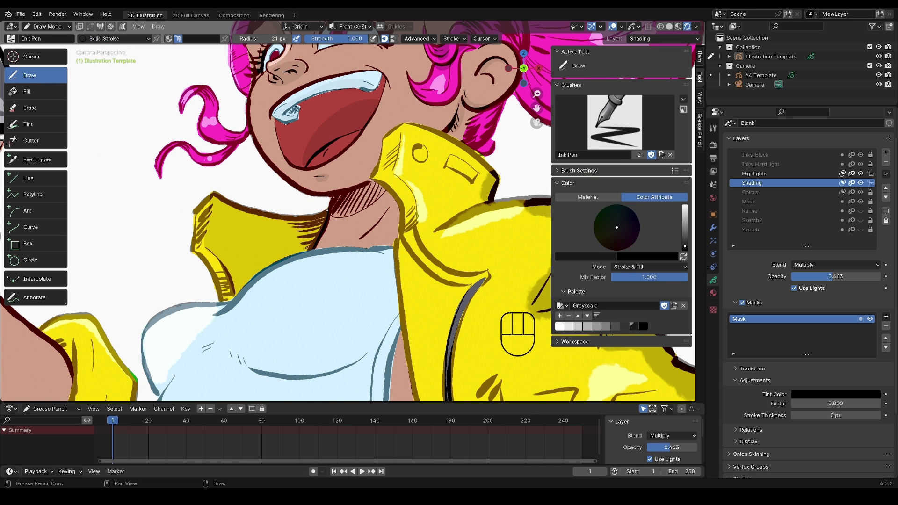
left_click_drag(327, 212, 306, 252)
left_click_drag(285, 222, 320, 227)
- Paint light grey highlights on the white shirt's chest, side and fold on the Highlights layer
left_click(749, 174)
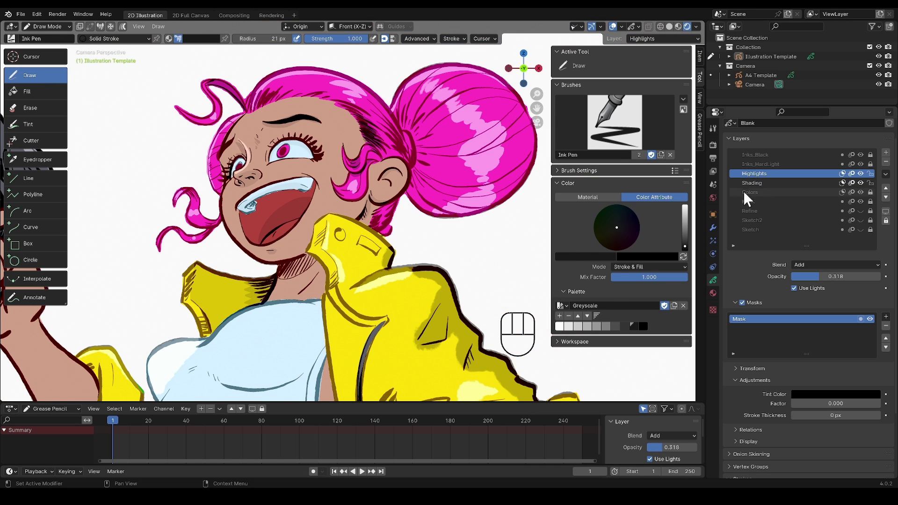
left_click(577, 326)
left_click_drag(434, 156, 411, 190)
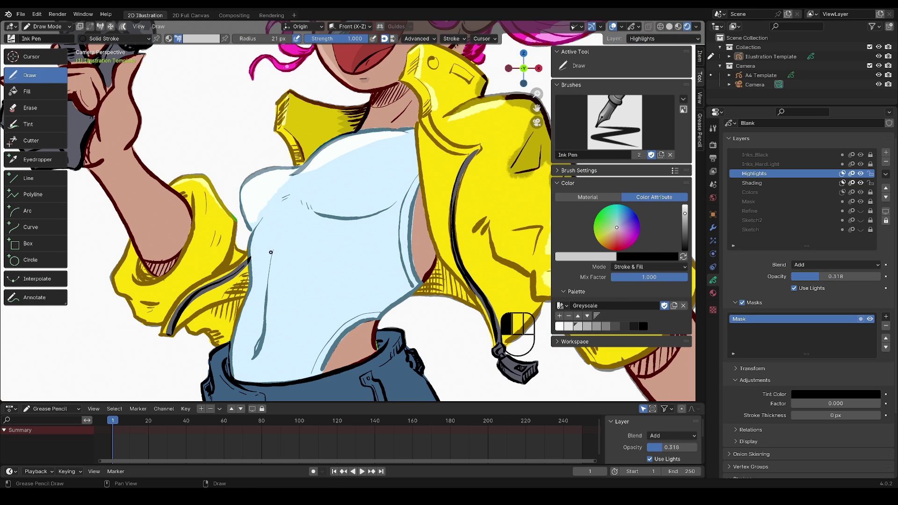
left_click_drag(270, 252, 258, 356)
left_click_drag(256, 222, 236, 324)
- Highlight the raised forearm with a broad 58 px light grey stroke and a smaller 28 px white stroke
middle_click_drag(236, 324, 294, 352)
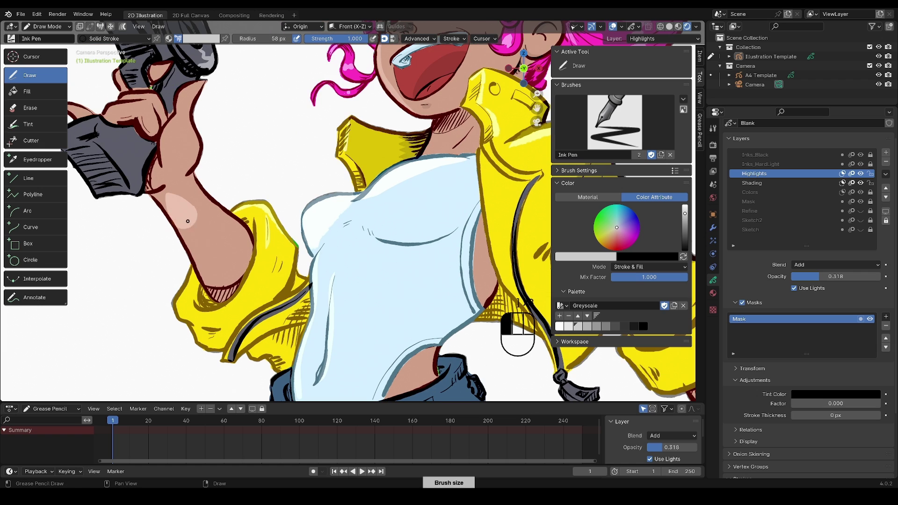
mouse_move(182, 213)
left_mouse_down()
mouse_move(198, 248)
mouse_move(158, 197)
mouse_move(200, 279)
left_mouse_up()
left_click(560, 327)
key("bracketleft")
key("bracketleft")
key("bracketleft")
key("bracketleft")
key("bracketleft")
key("bracketleft")
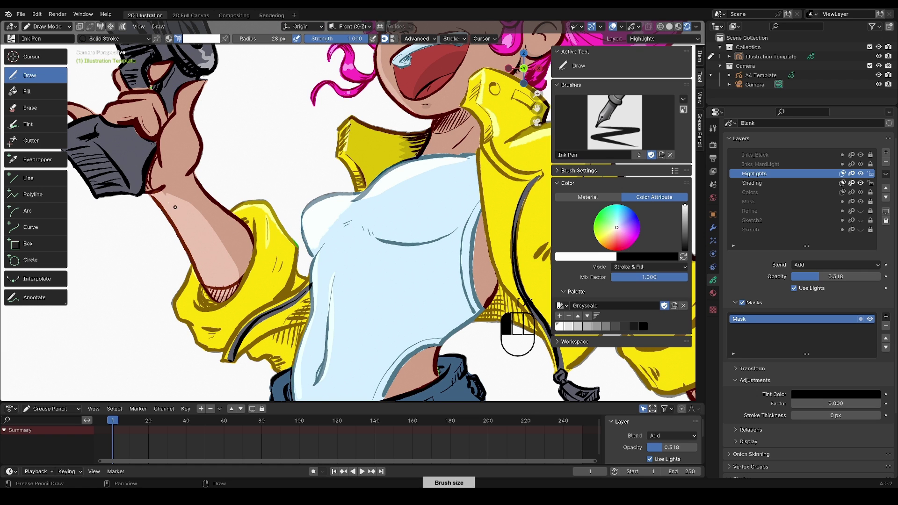
left_click_drag(175, 205, 177, 222)
- Paint a large light grey highlight down the middle of the white shirt
key("Home")
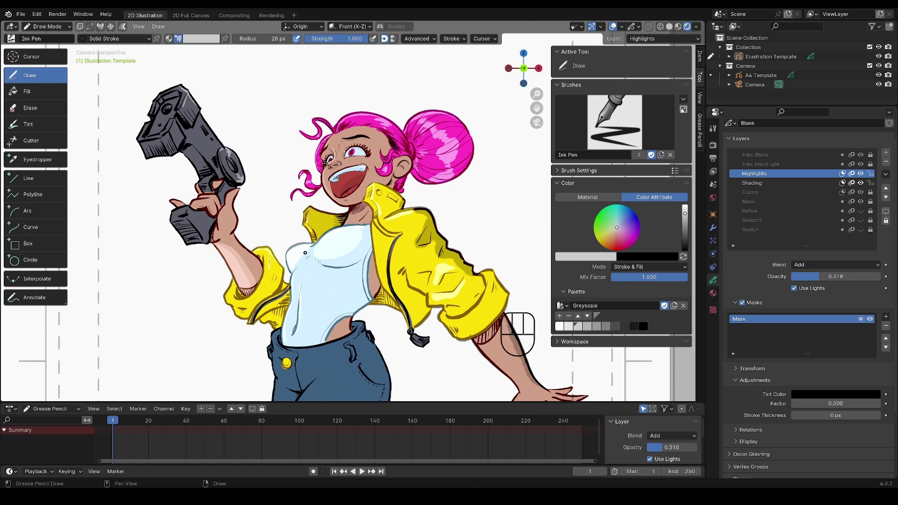
mouse_move(313, 266)
left_mouse_down()
mouse_move(329, 278)
mouse_move(308, 336)
left_mouse_up()
mouse_move(309, 336)
left_mouse_down()
mouse_move(348, 279)
mouse_move(335, 284)
left_mouse_up()
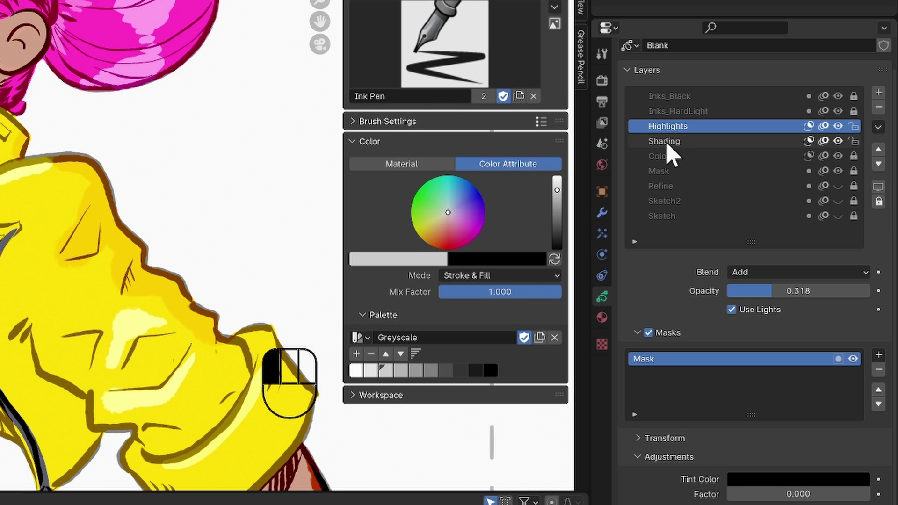
- Change the Shading layer's blend mode to Hard Light and its opacity to 0.804
left_click(753, 183)
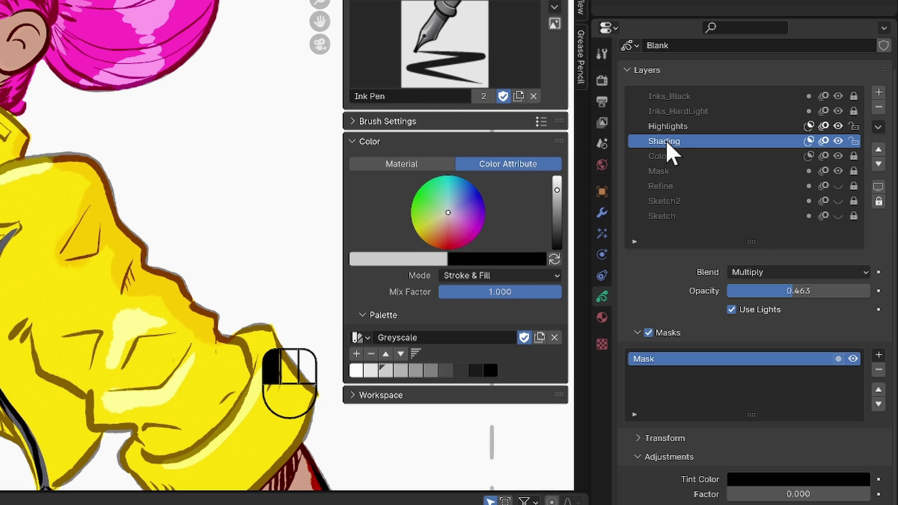
left_click(837, 273)
left_click(822, 305)
left_click_drag(828, 293, 860, 293)
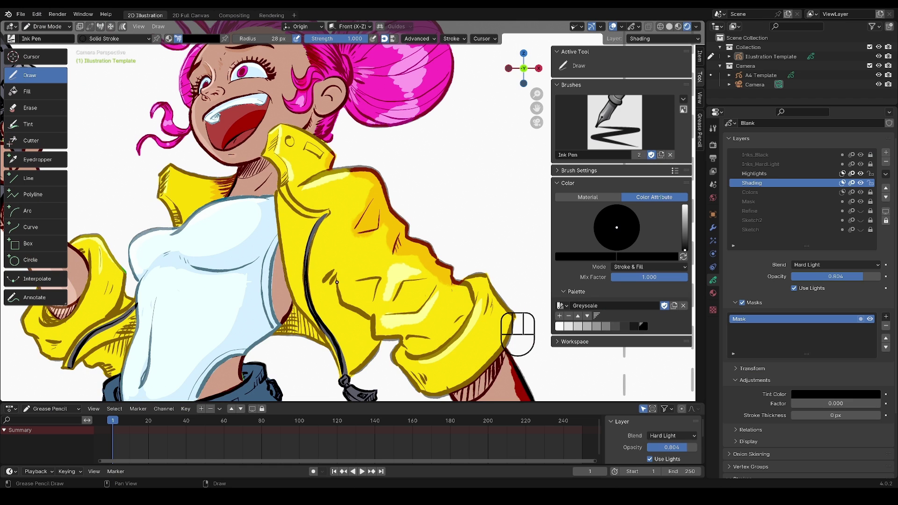
- Paint shading on the jacket front beside the zip, the hand gripping the gun and both sides of the collar
mouse_move(335, 268)
left_mouse_down()
mouse_move(327, 288)
mouse_move(376, 341)
mouse_move(364, 359)
mouse_move(325, 281)
mouse_move(334, 273)
mouse_move(327, 302)
left_mouse_up()
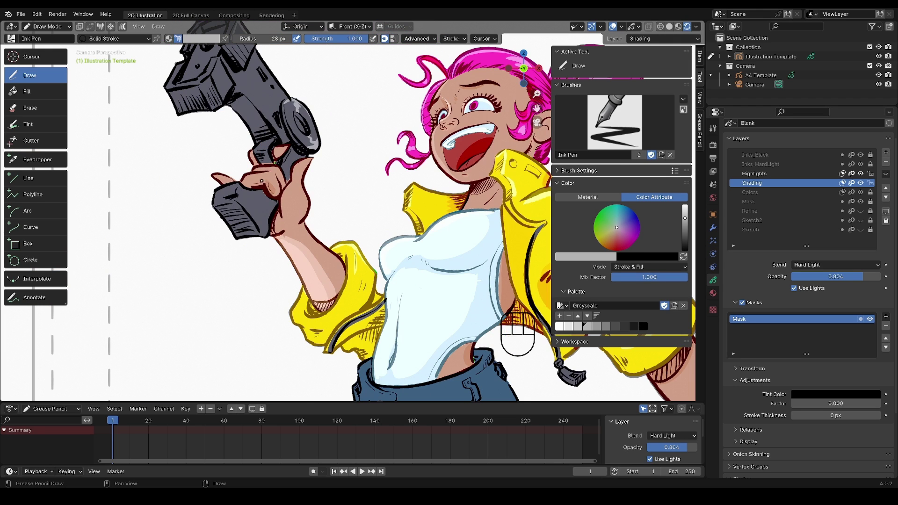
left_click_drag(262, 180, 253, 186)
left_click_drag(280, 213, 277, 227)
left_click_drag(277, 227, 276, 231)
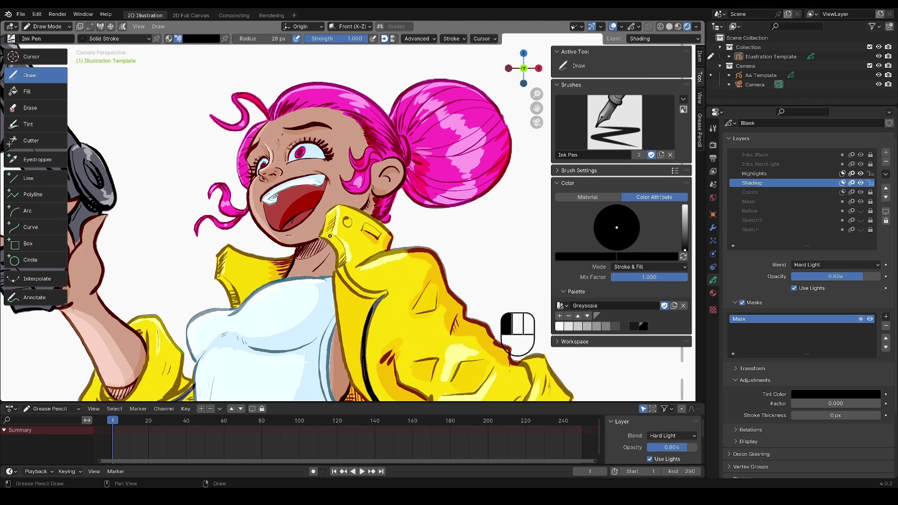
left_click_drag(329, 236, 342, 262)
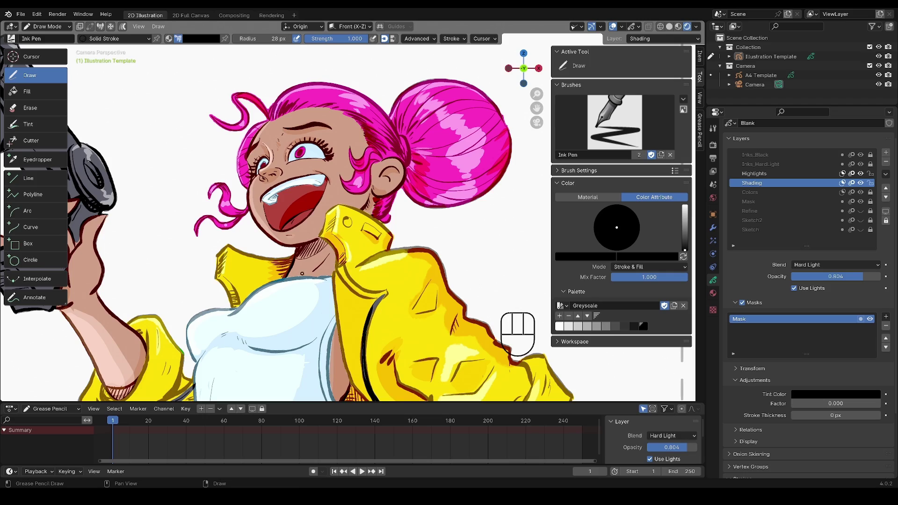
left_click_drag(223, 279, 235, 296)
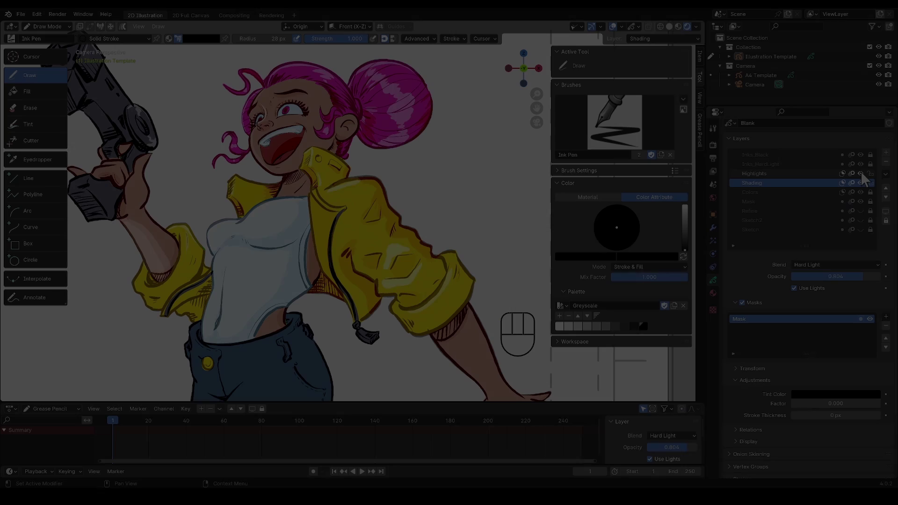
- Hide the Highlights and Shading layers and add a new layer named ColorShading directly above Colors
left_click(860, 173)
left_click(861, 183)
left_click(816, 192)
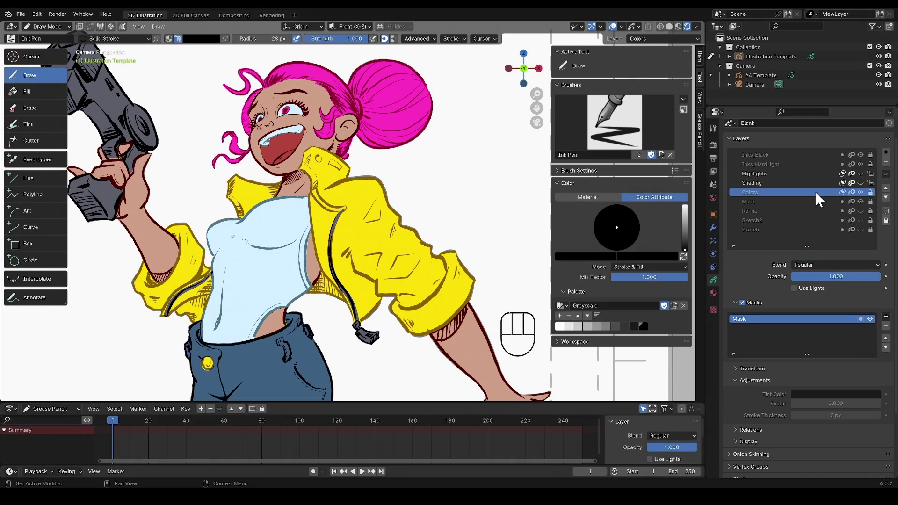
left_click(886, 152)
double_click(753, 192)
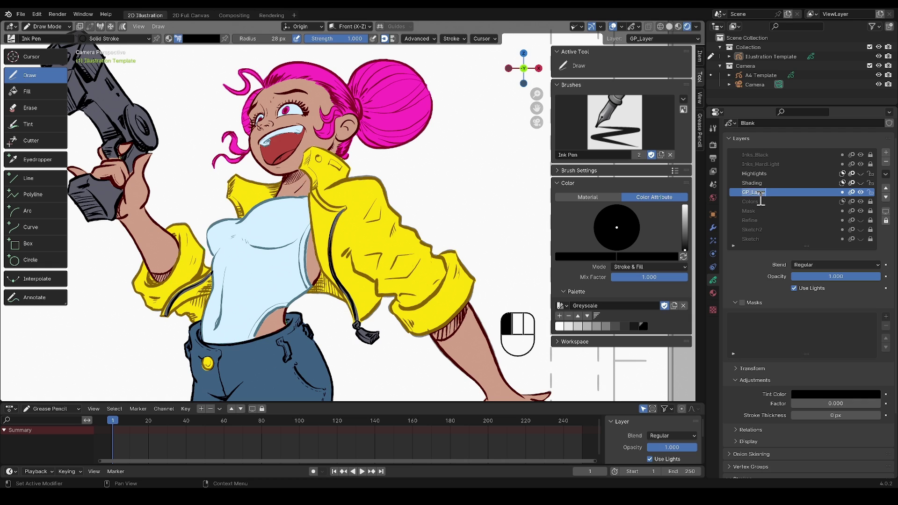
type("ColorShading")
key("Return")
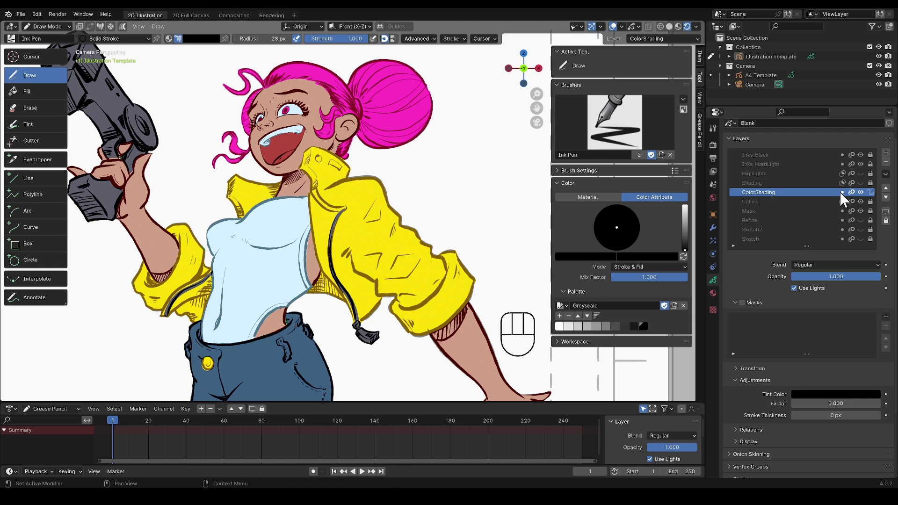
- Enable masking on the ColorShading layer and add Mask as its mask layer
left_click(842, 192)
left_click(885, 317)
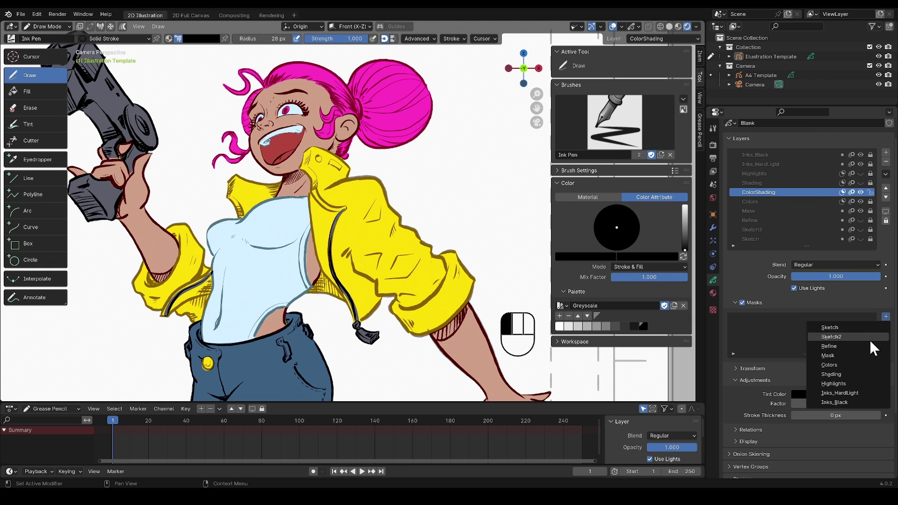
left_click(861, 362)
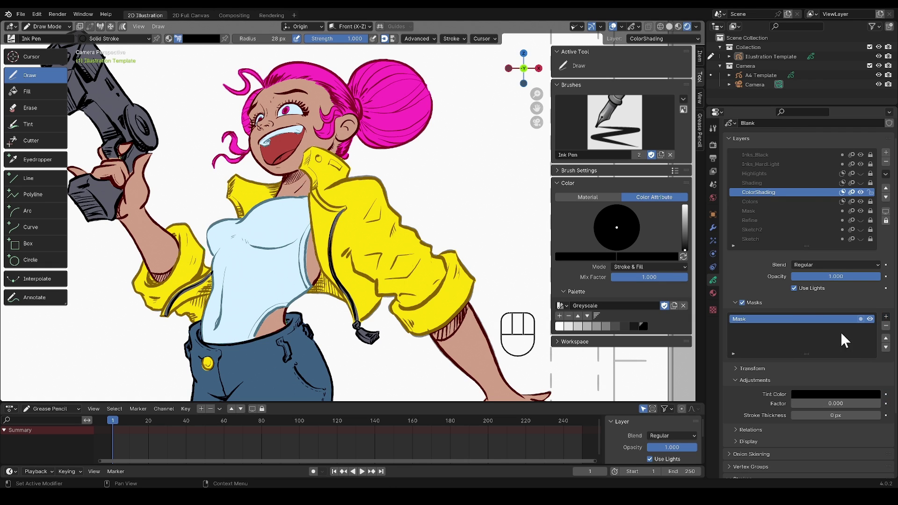
- Switch to the BubbleGunGirl palette and sample the girl's skin tone from her face as the brush color
left_click(563, 306)
left_click(580, 320)
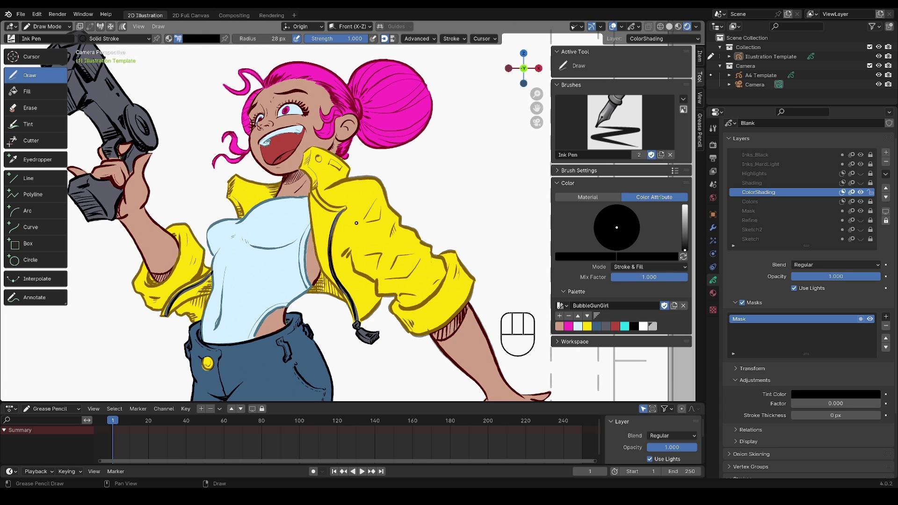
middle_click_drag(267, 148, 374, 206)
scroll(374, 206, "up", 5)
left_click(594, 257)
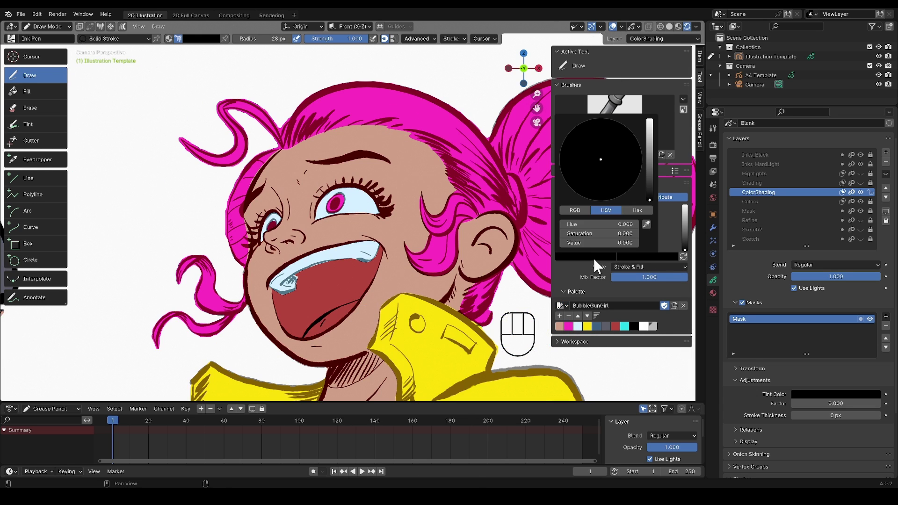
left_click(645, 224)
left_click(398, 155)
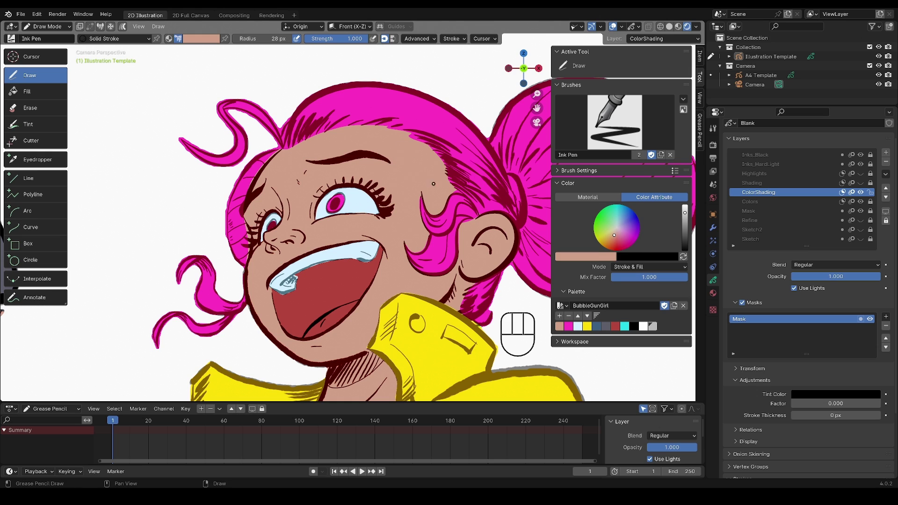
- Darken the skin tone to a reddish brown and paint shading inside and below the ear with the 2. Ink Rough brush
left_click_drag(686, 214, 685, 222)
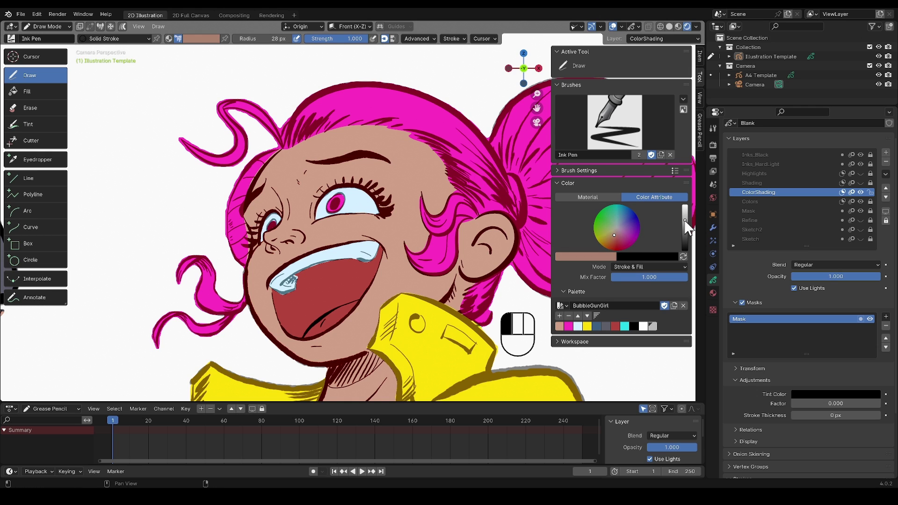
left_click_drag(614, 235, 618, 237)
left_click(614, 122)
left_click(473, 174)
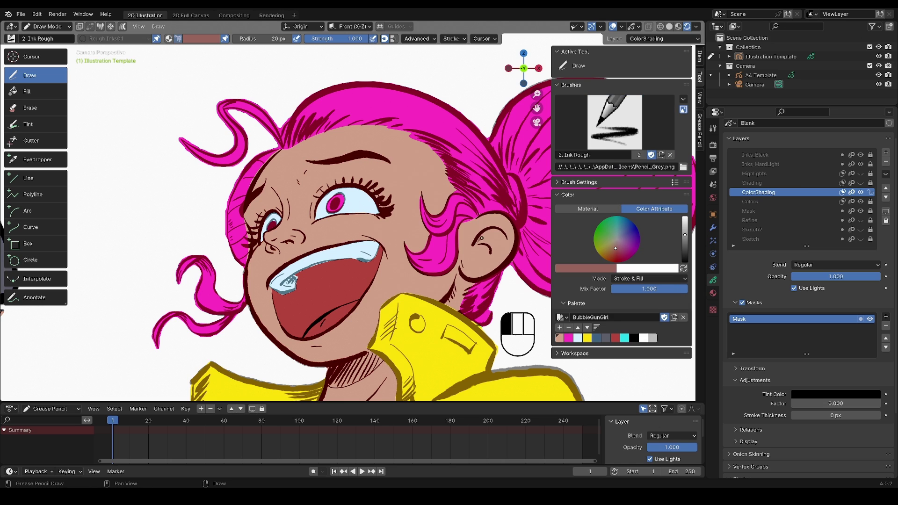
left_click_drag(500, 236, 503, 239)
left_click_drag(478, 244, 484, 234)
mouse_move(462, 263)
left_mouse_down()
mouse_move(483, 277)
mouse_move(496, 270)
left_mouse_up()
left_click_drag(459, 273, 472, 281)
- Lighten the brush color to a soft pink and paint accents around the nose and below the lower lip
left_click_drag(684, 232, 684, 217)
left_click_drag(618, 241, 620, 245)
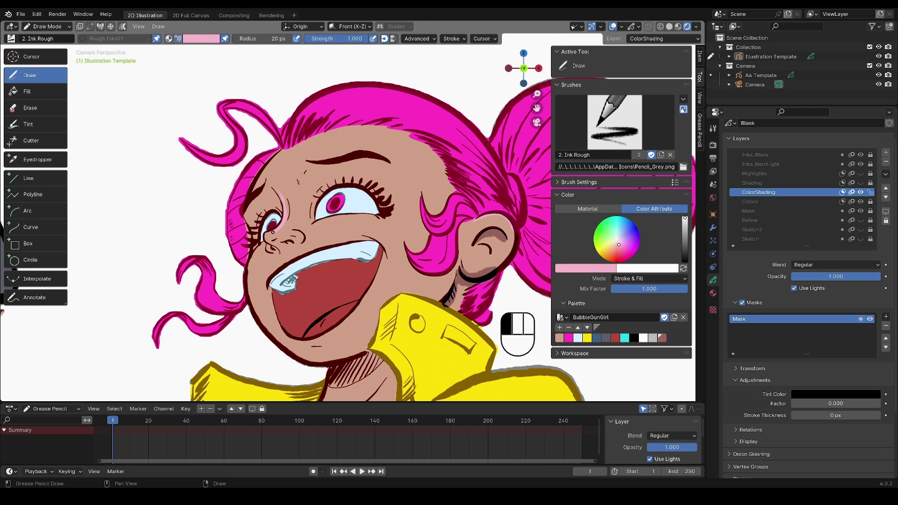
left_click_drag(272, 235, 270, 236)
mouse_move(288, 232)
left_mouse_down()
mouse_move(303, 236)
mouse_move(269, 250)
left_mouse_up()
left_click_drag(326, 336, 326, 336)
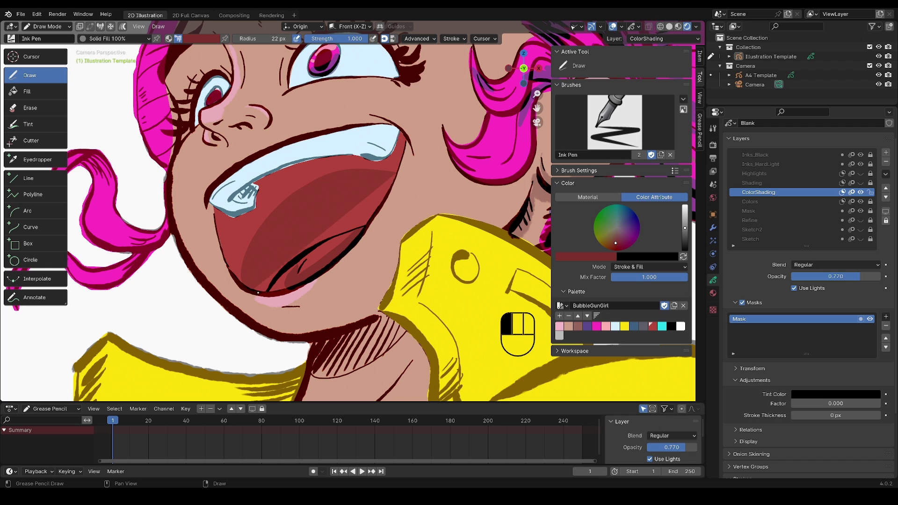
- Fill a dark red shadow area inside the open mouth and sort the palette colors
mouse_move(266, 280)
left_mouse_down()
mouse_move(374, 187)
mouse_move(379, 220)
left_mouse_up()
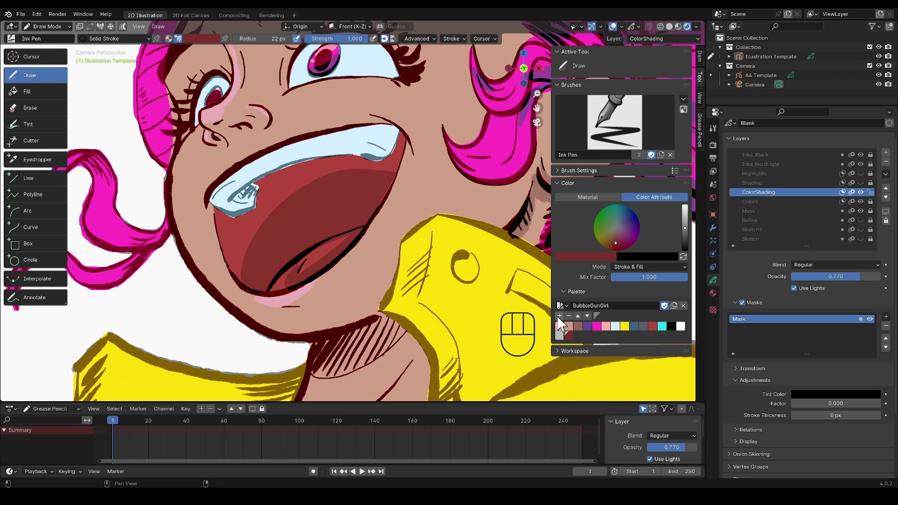
left_click(596, 315)
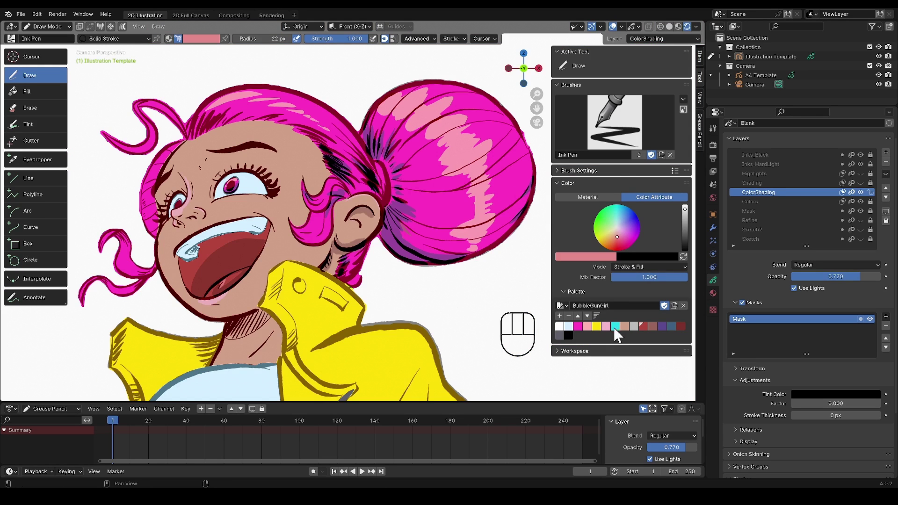
- Paint cyan rim light along the edge of the hair bun and yellow rim light along the chin and face
left_click(614, 326)
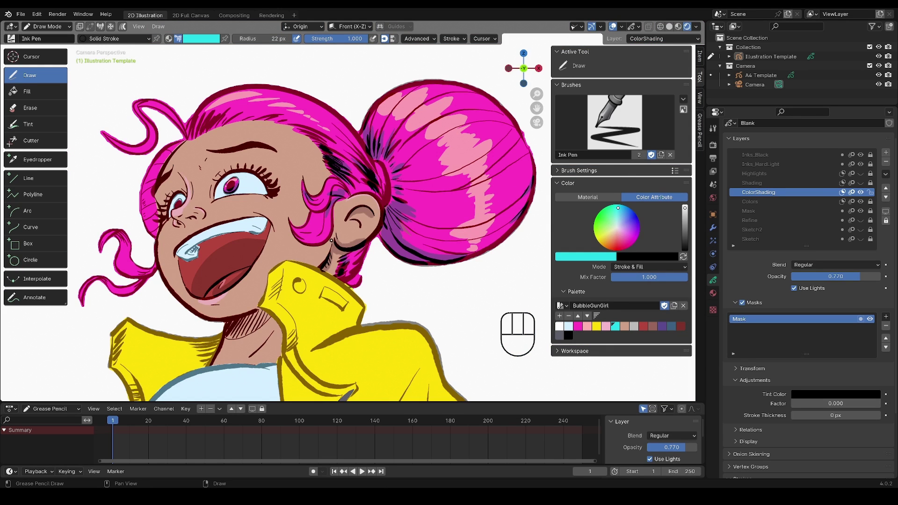
mouse_move(347, 253)
left_mouse_down()
mouse_move(378, 211)
mouse_move(358, 243)
mouse_move(505, 230)
left_mouse_up()
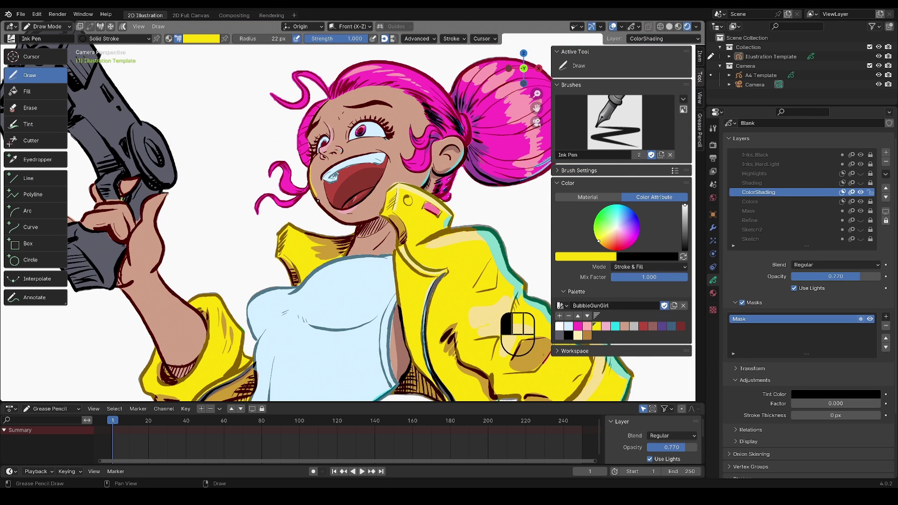
left_click_drag(317, 201, 340, 214)
left_click(320, 153)
middle_click_drag(301, 152, 267, 192)
scroll(268, 192, "up", 2)
left_click_drag(263, 140, 298, 164)
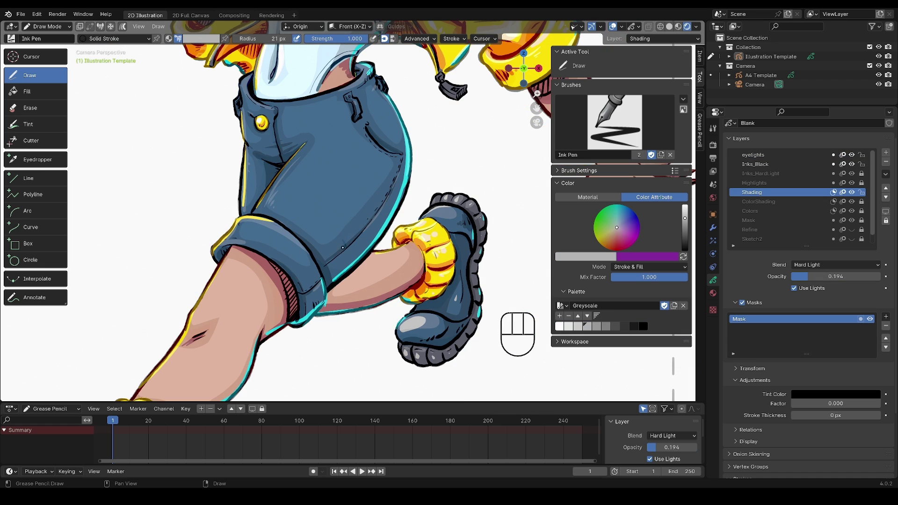
- Touch up the grey shading on the shorts, and add yellow rim light to the gun grip and white top on the eyelights layer
left_click(335, 249)
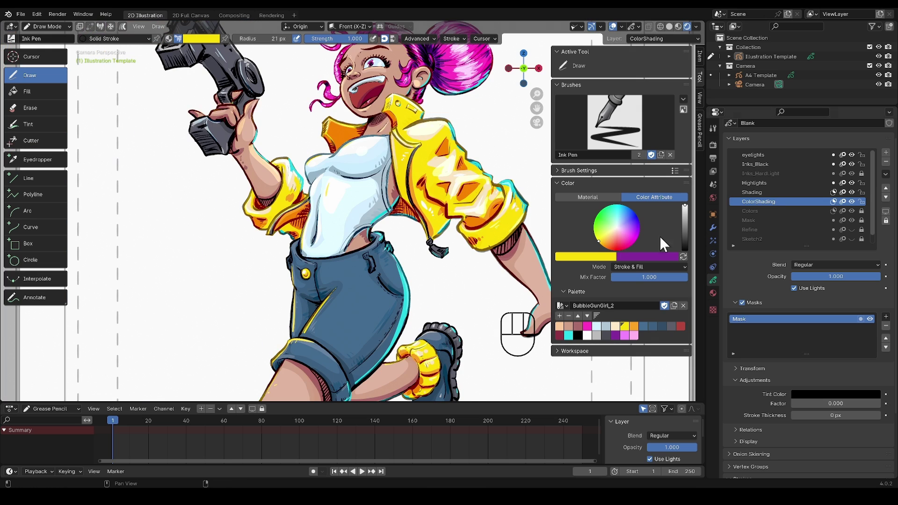
left_click(753, 155)
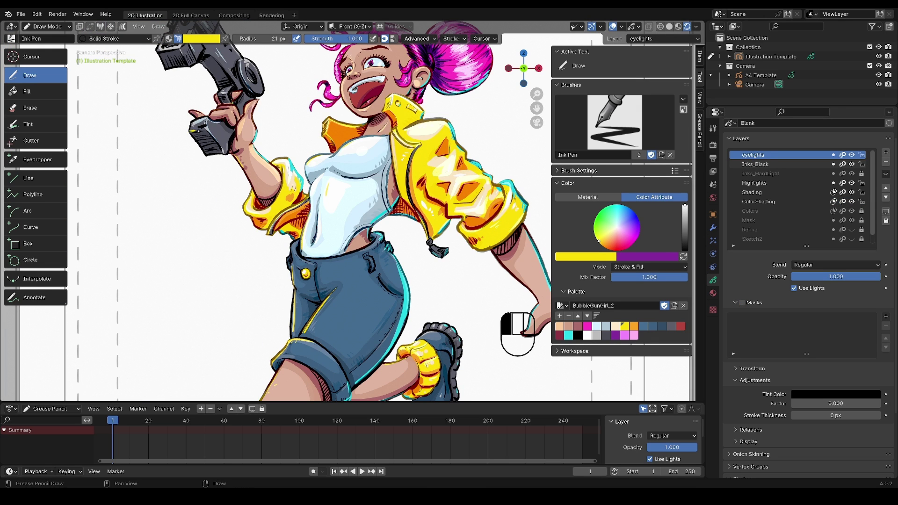
left_click_drag(190, 131, 199, 144)
left_click_drag(313, 191, 310, 209)
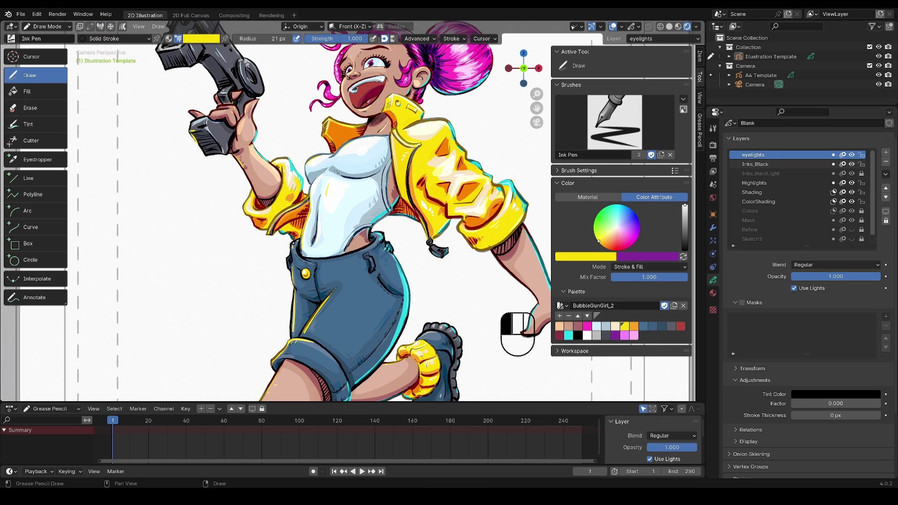
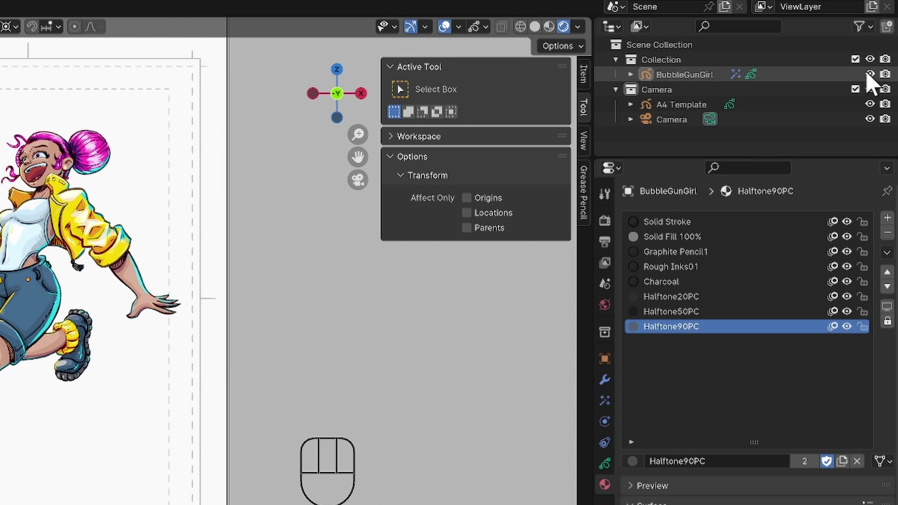
- Hide the BubbleGunGirl object and add a blank Grease Pencil object named background
left_click(879, 57)
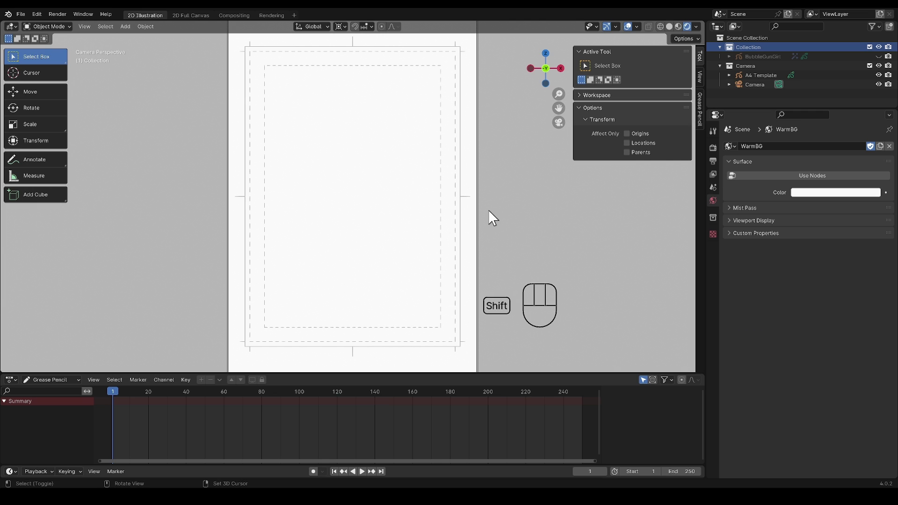
key("shift+a")
mouse_move(488, 210)
left_click(523, 208)
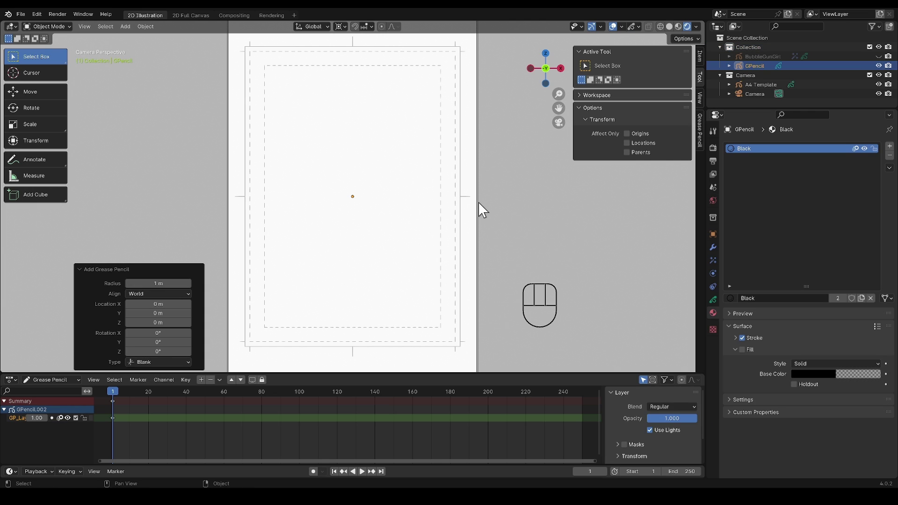
double_click(760, 65)
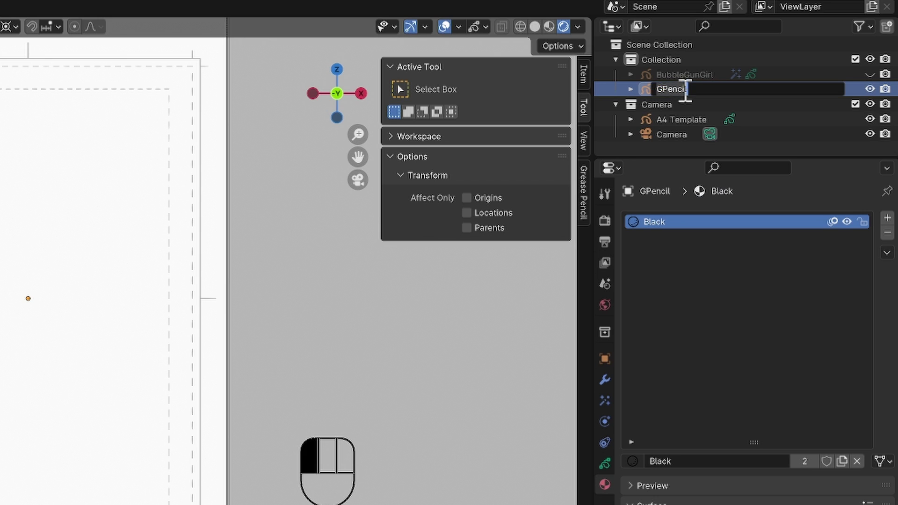
type("background")
key("Return")
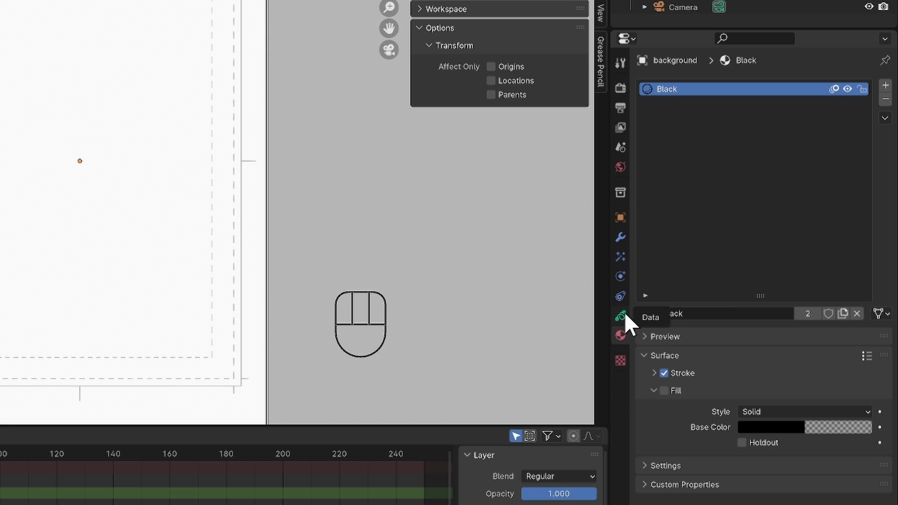
- Rename the background object's layer to Sky
left_click(623, 313)
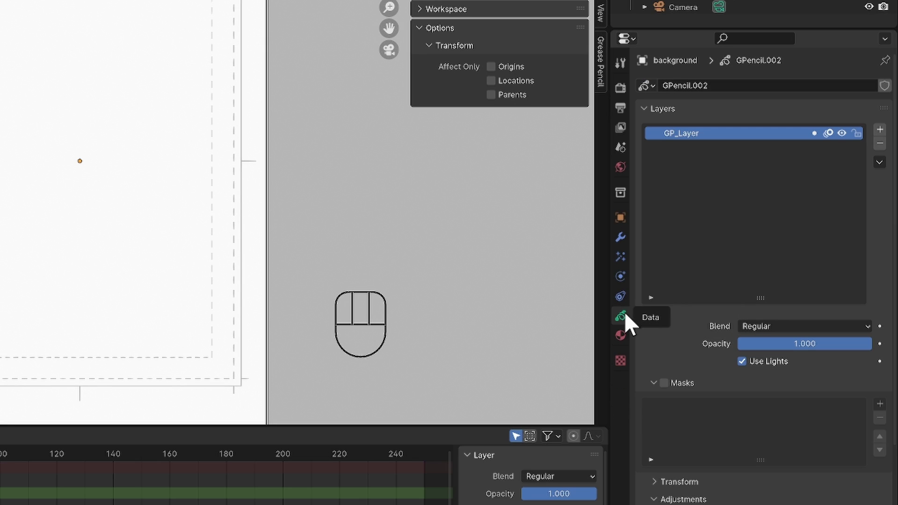
double_click(677, 130)
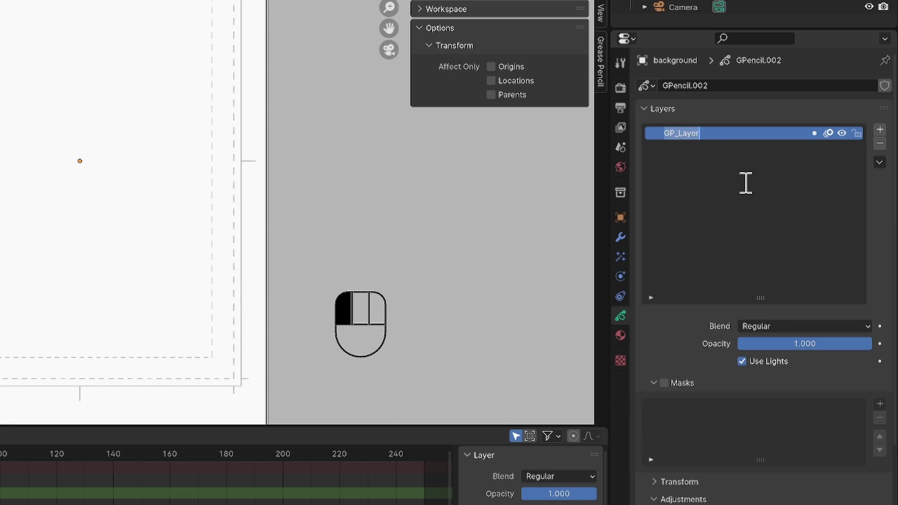
type("Sky")
key("Return")
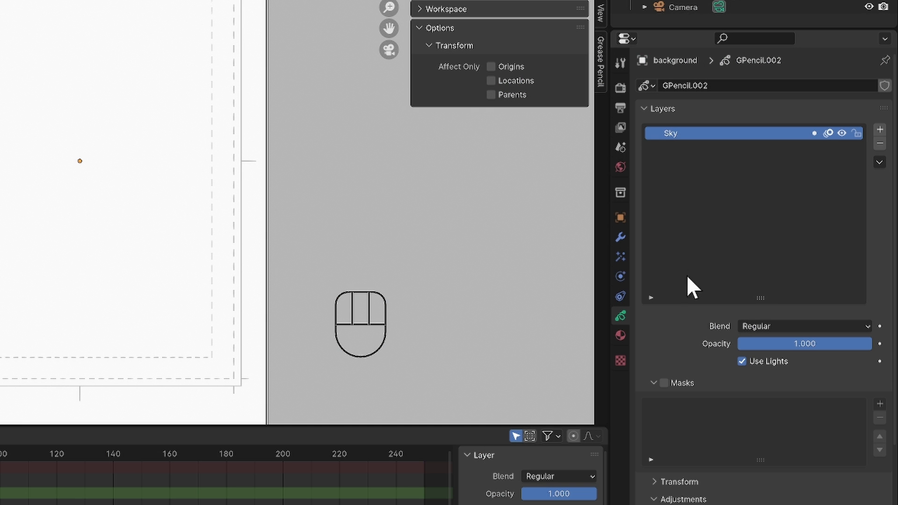
- Add a new material named GradientSky01 to the background object
left_click(624, 338)
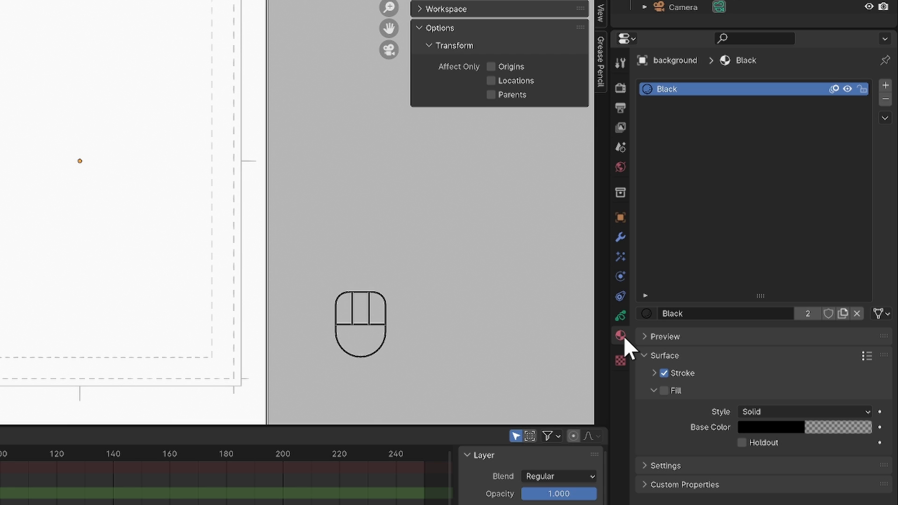
left_click(885, 88)
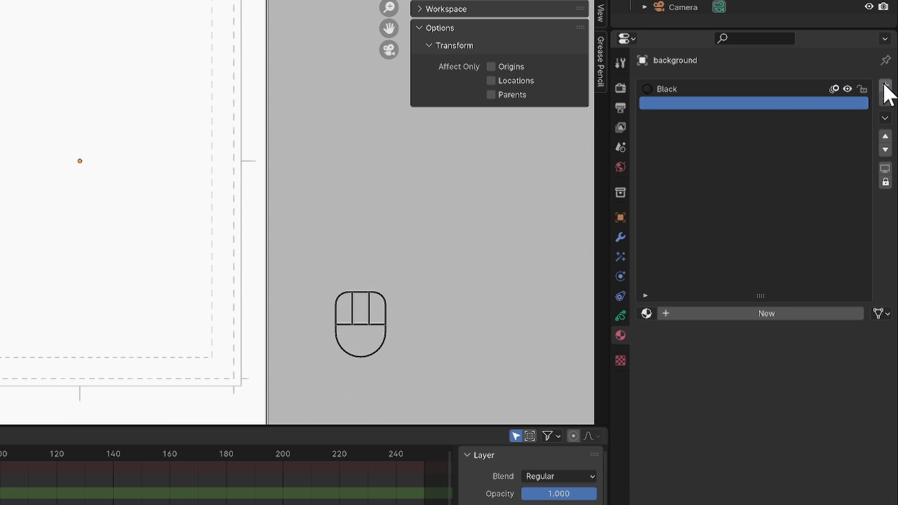
left_click(726, 314)
left_click(726, 314)
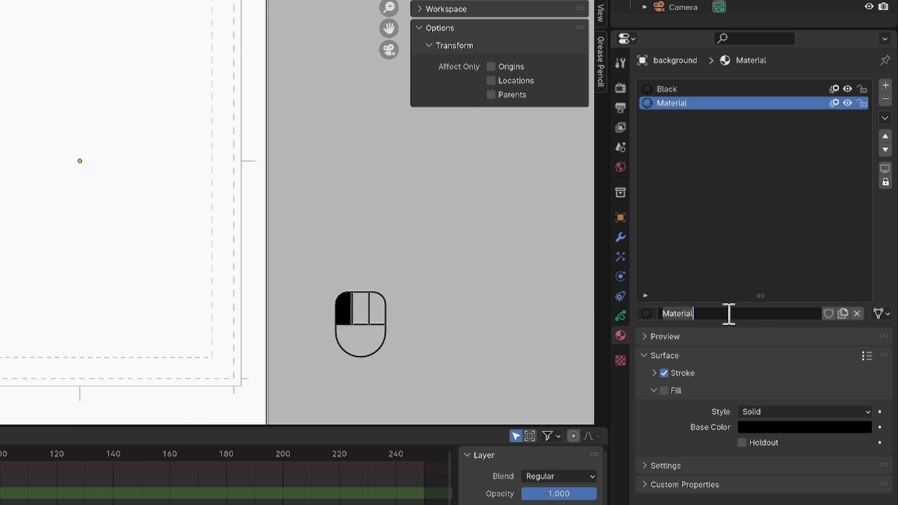
type("GradientSky01")
key("Return")
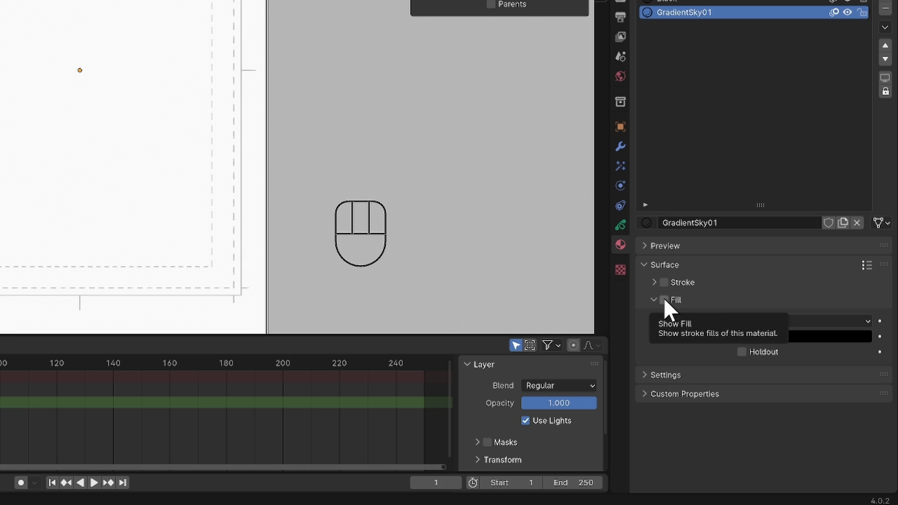
- Make GradientSky01 a fill-only material without stroke and set its fill style to Gradient
left_click(665, 300)
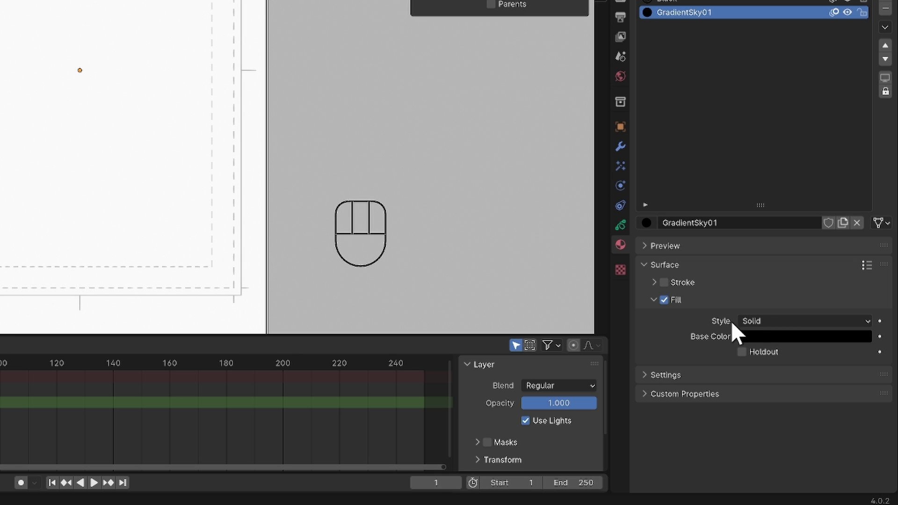
left_click(781, 321)
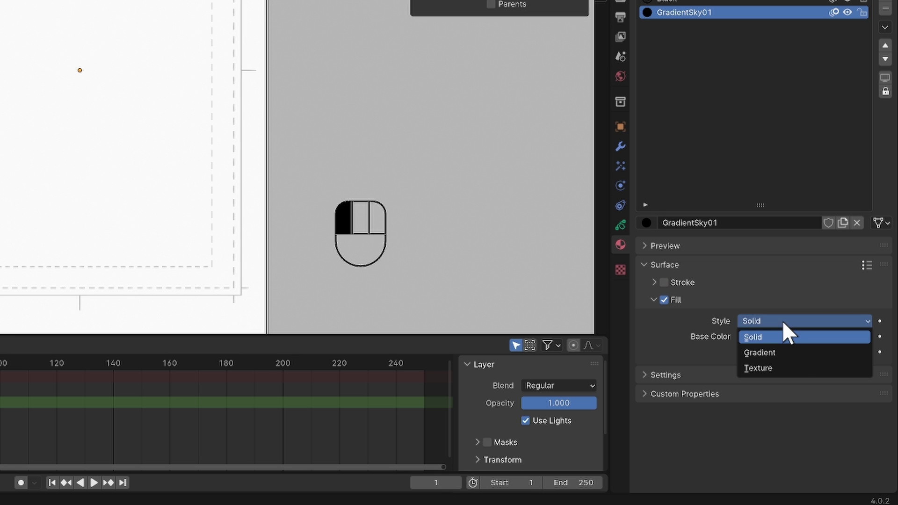
left_click(799, 353)
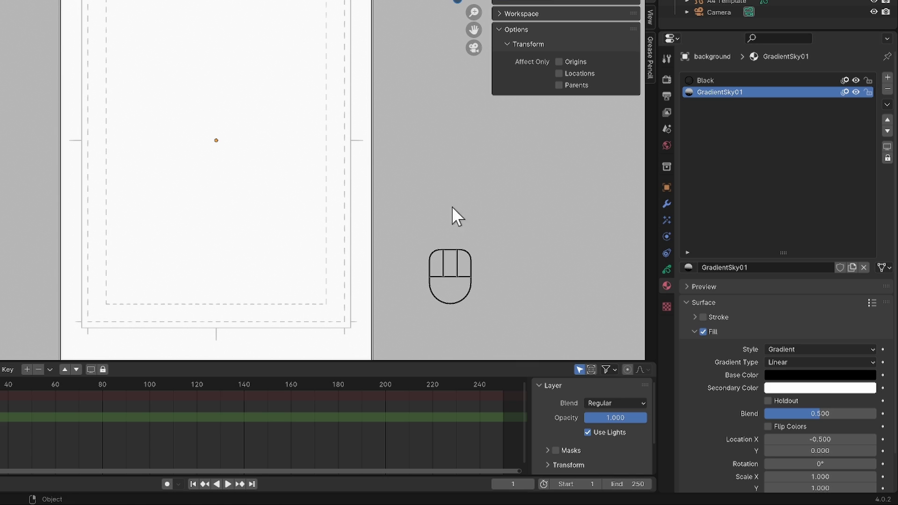
- Switch the background object to Draw Mode and load the BubbleGunGirl_2 palette
key("ctrl+Tab")
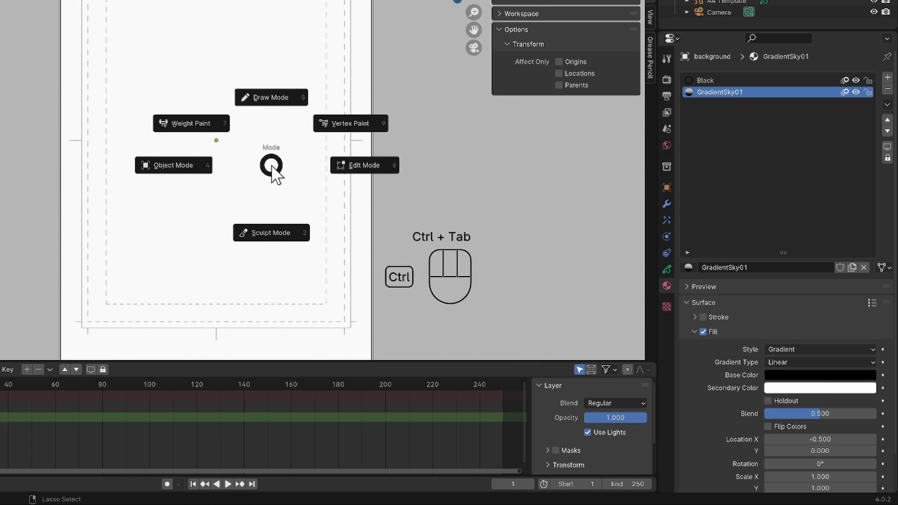
left_click(274, 97)
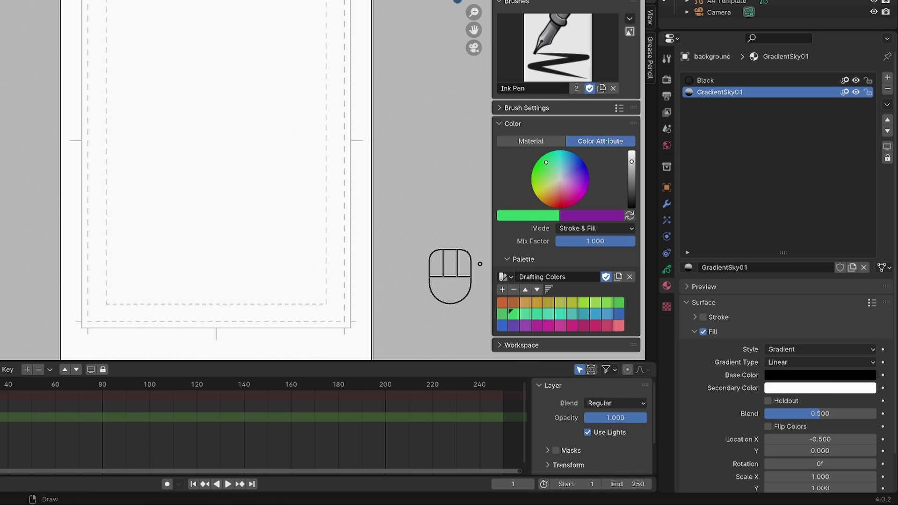
left_click(509, 276)
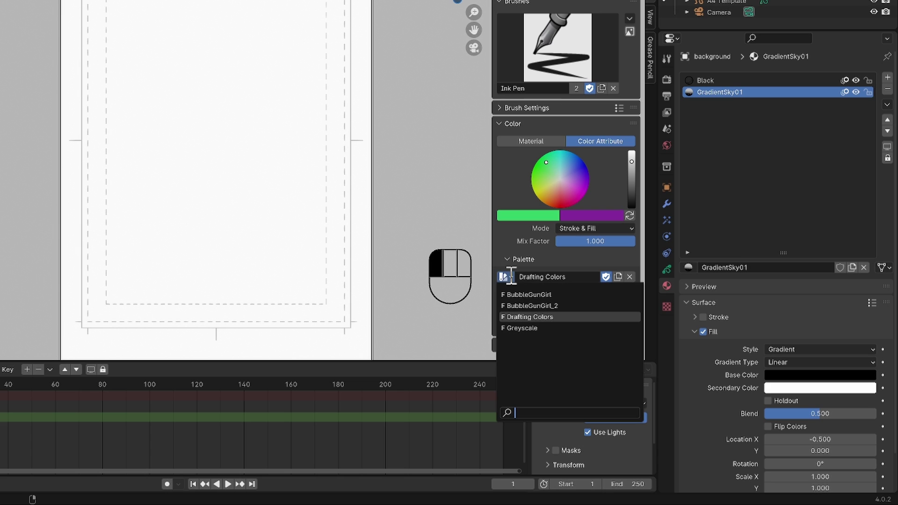
left_click(530, 305)
- Set the gradient's base color to the orange sampled from the palette
left_click(803, 377)
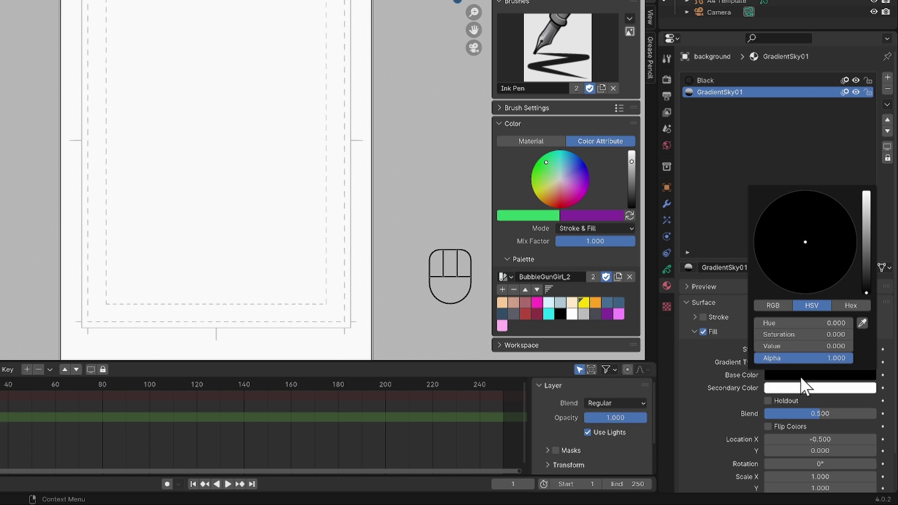
left_click(862, 322)
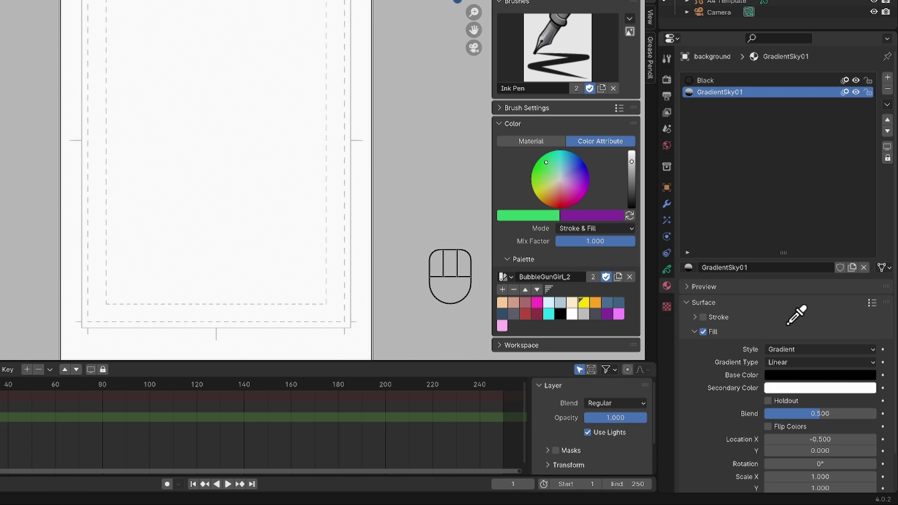
left_click(596, 302)
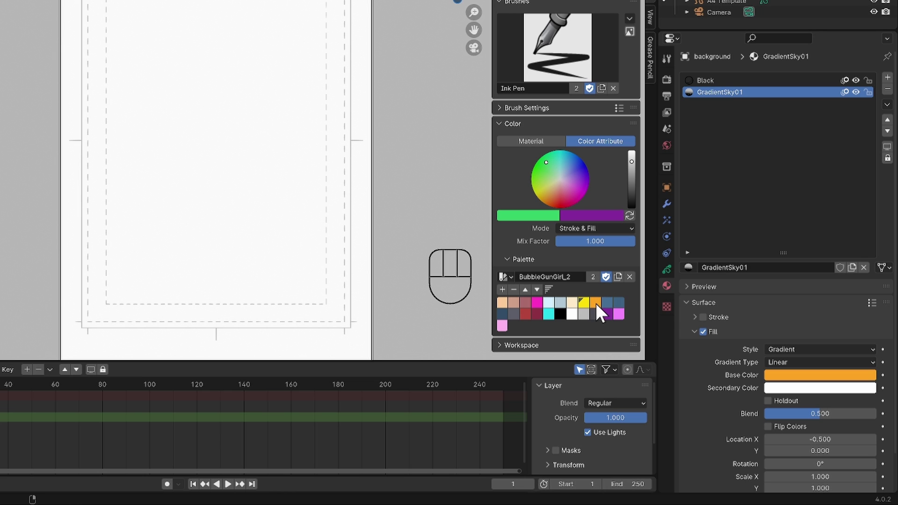
- Set the gradient's secondary color to the light pink sampled from the BubbleGunGirl_2 palette
left_click(802, 388)
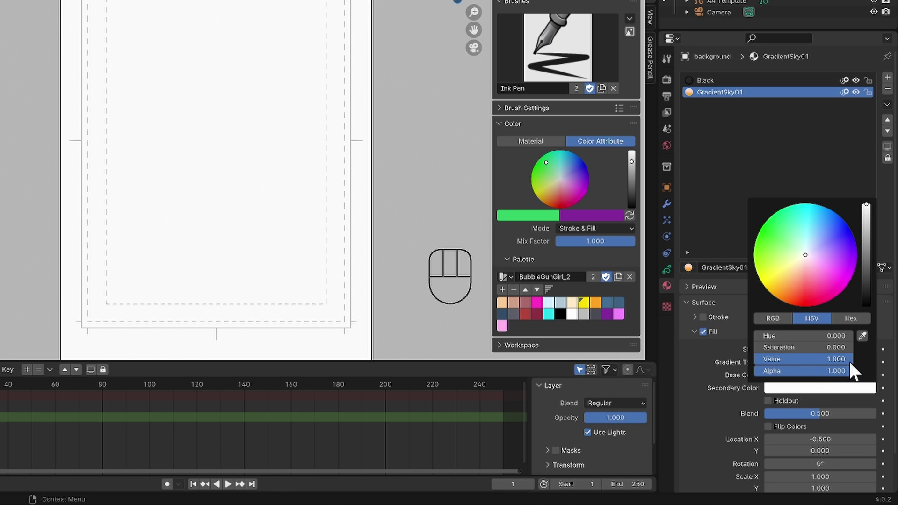
left_click(862, 335)
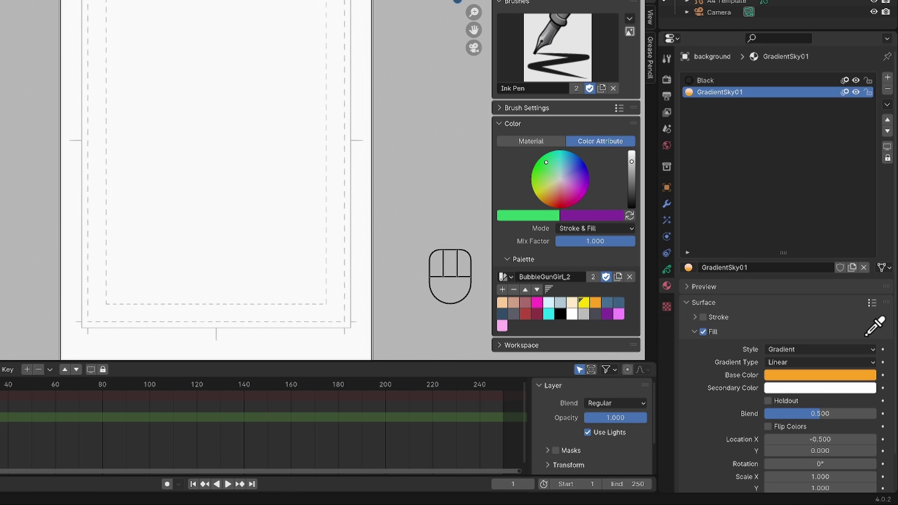
left_click(501, 326)
- Set the GradientSky01 fill's Blend to 0.000 and its rotation to -90°
scroll(771, 317, "down", 5)
left_click_drag(769, 320, 730, 320)
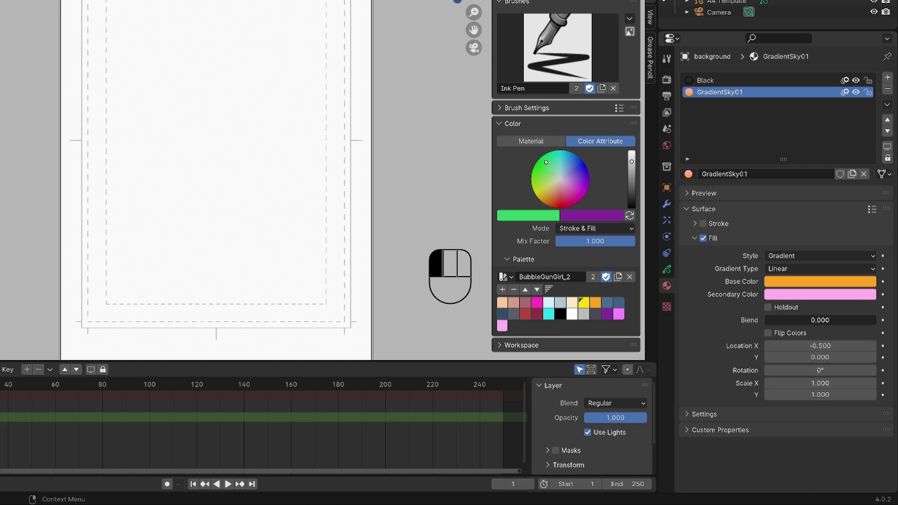
left_click(807, 370)
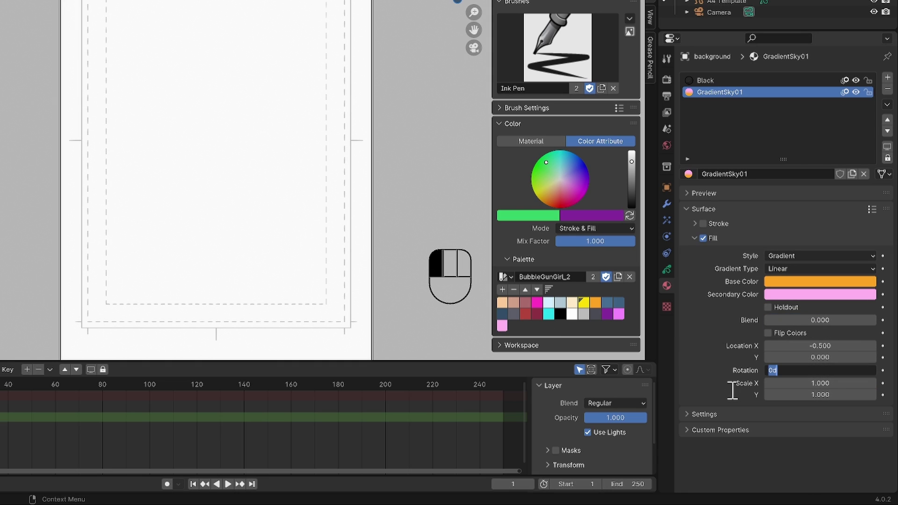
type("-90")
key("Return")
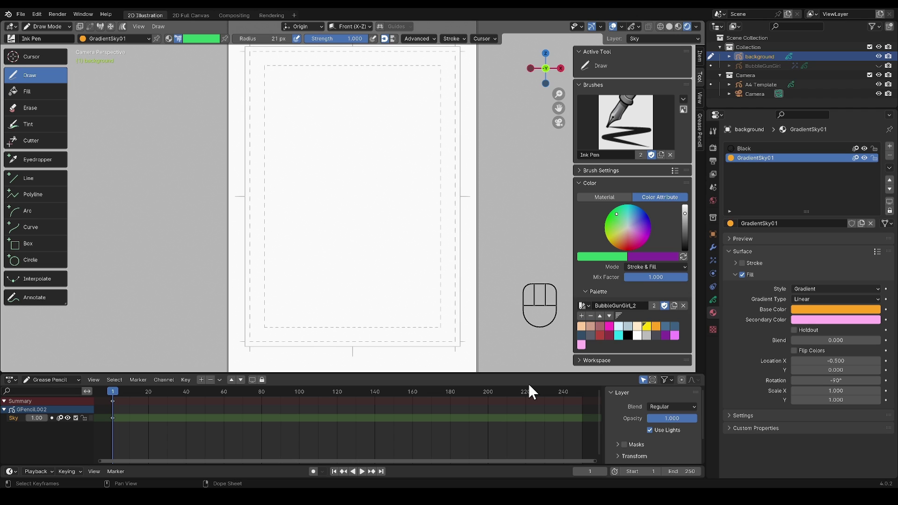
- Choose the Ink Pen brush with the GradientSky01 material and switch the drawing color from Color Attribute to Material
left_click(620, 134)
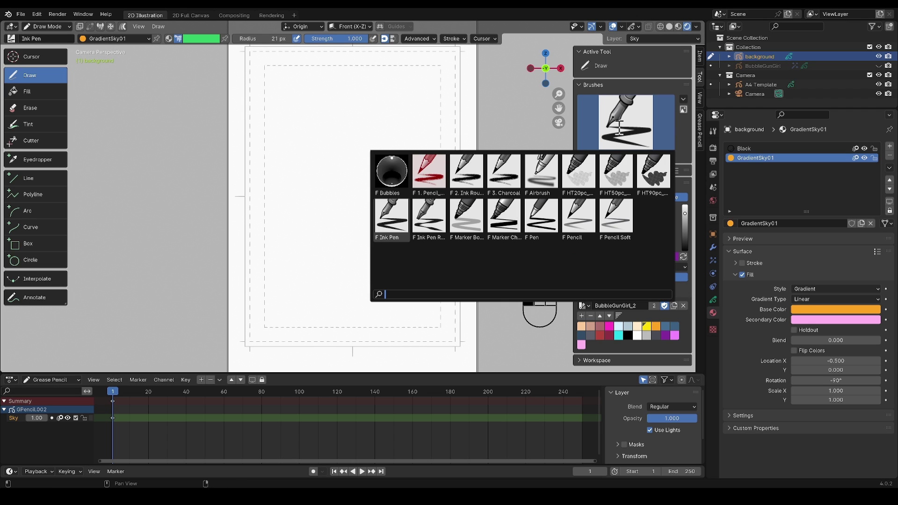
left_click(387, 223)
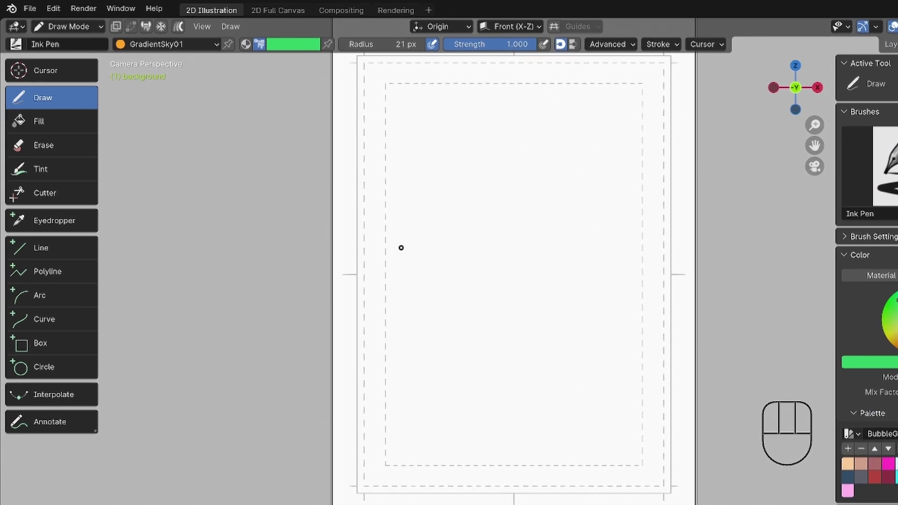
left_click(147, 39)
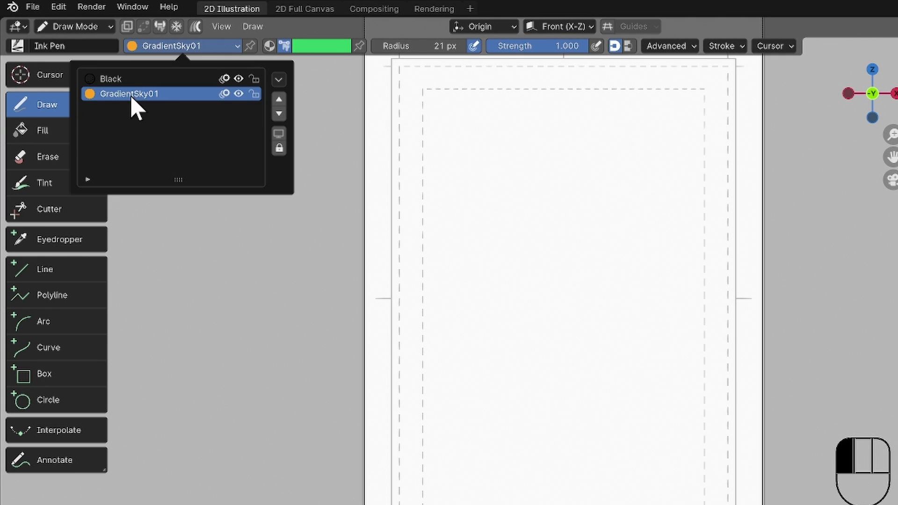
left_click_drag(131, 97, 268, 41)
left_click(269, 45)
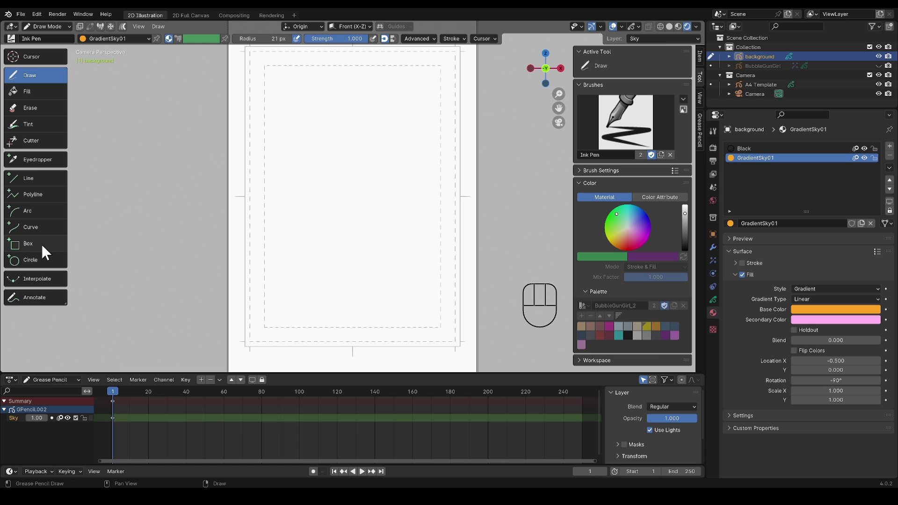
- Draw a GradientSky01 box on the Sky layer that extends past both sides of the page
left_click(64, 373)
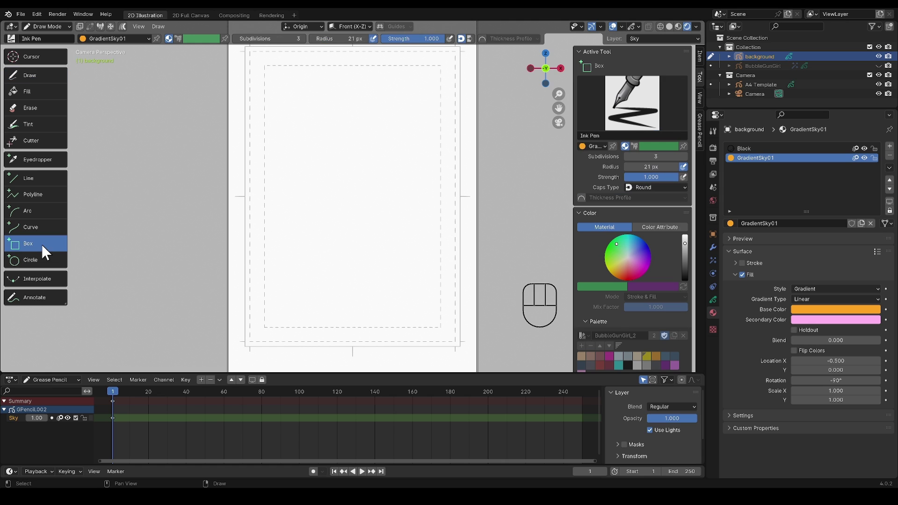
left_click_drag(213, 46, 488, 371)
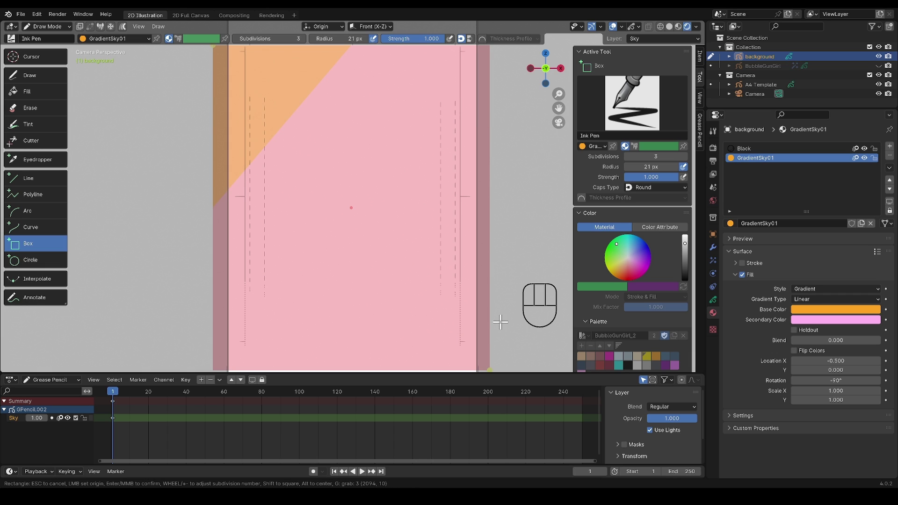
key("Return")
scroll(497, 274, "down", 2)
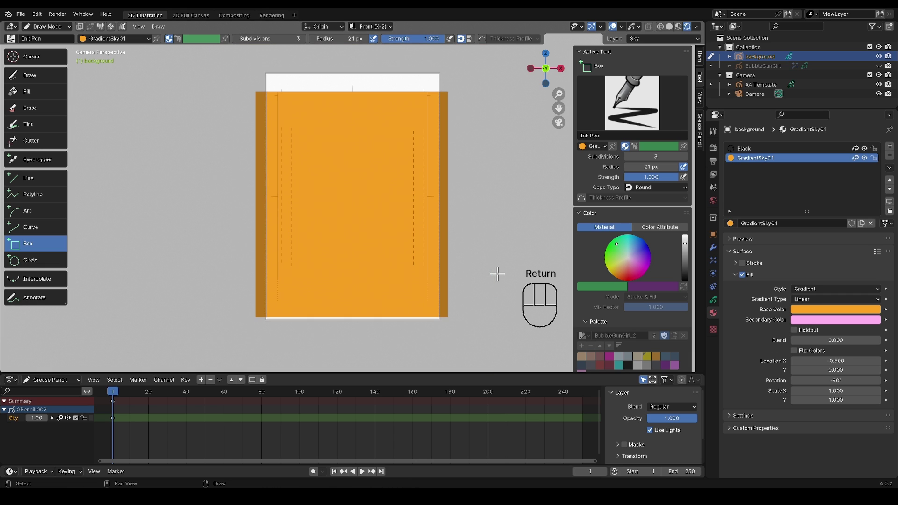
- In Edit Mode, scale the sky box along Z by about 1.22 and move it up about 15 cm to cover the page
key("ctrl+Tab")
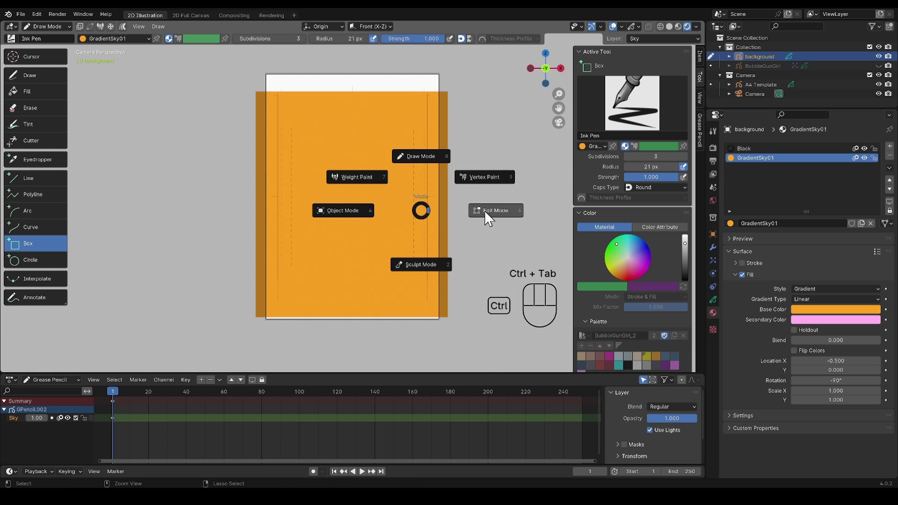
left_click(486, 213)
key("a")
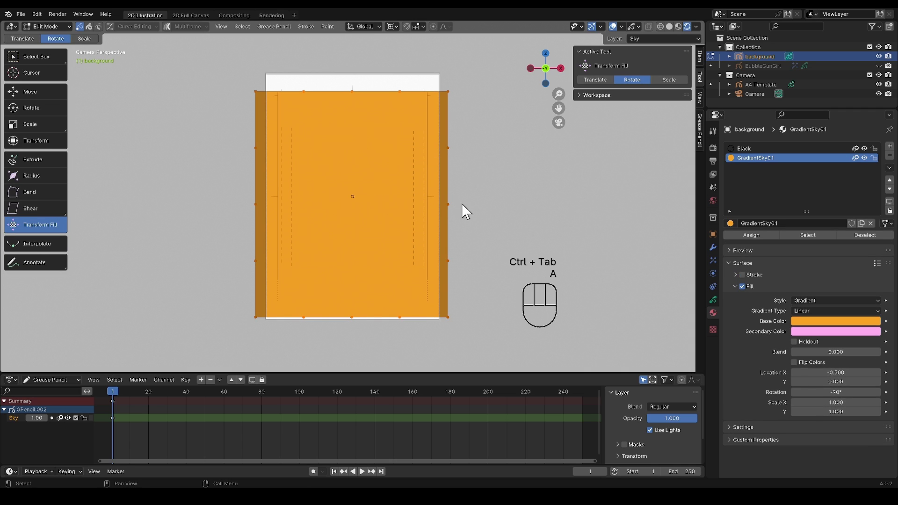
key("s")
key("z")
left_click(483, 222)
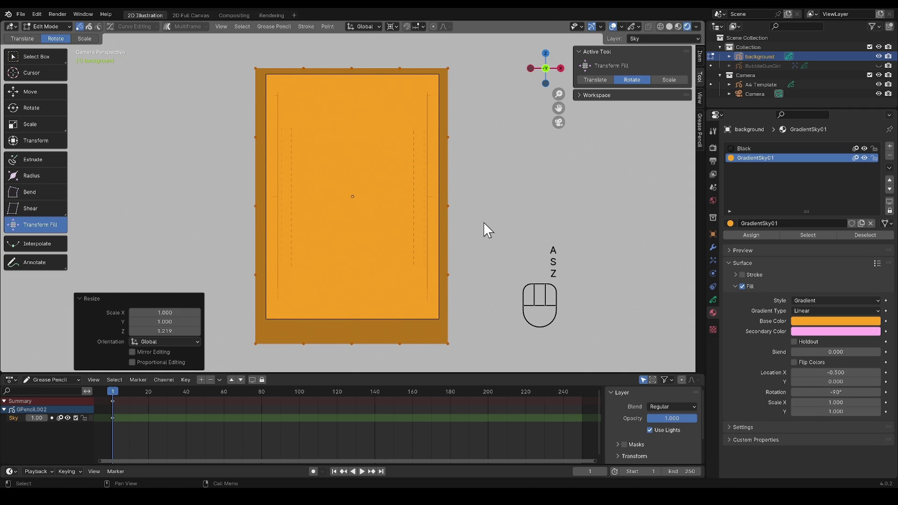
key("g")
key("z")
left_click(481, 213)
- Scale the sky box along X by about 1.2 and return to Draw Mode
key("s")
key("x")
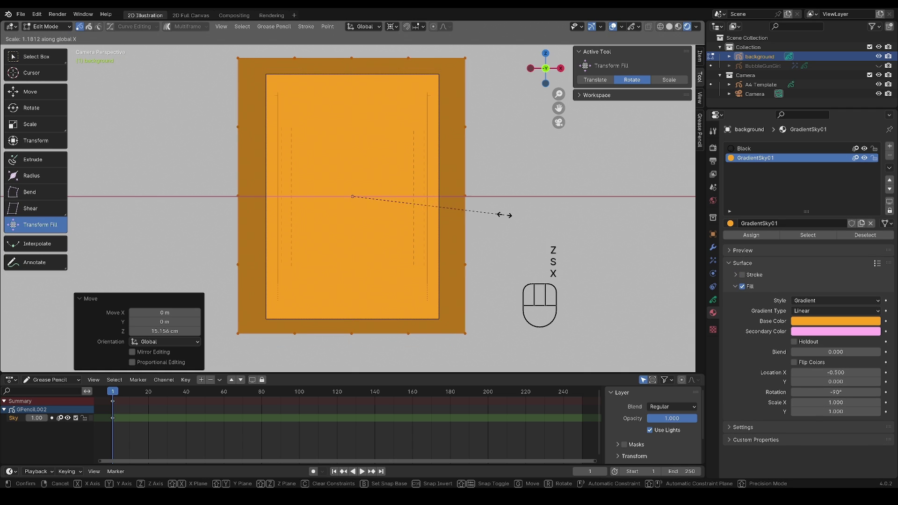
left_click(511, 216)
key("Tab")
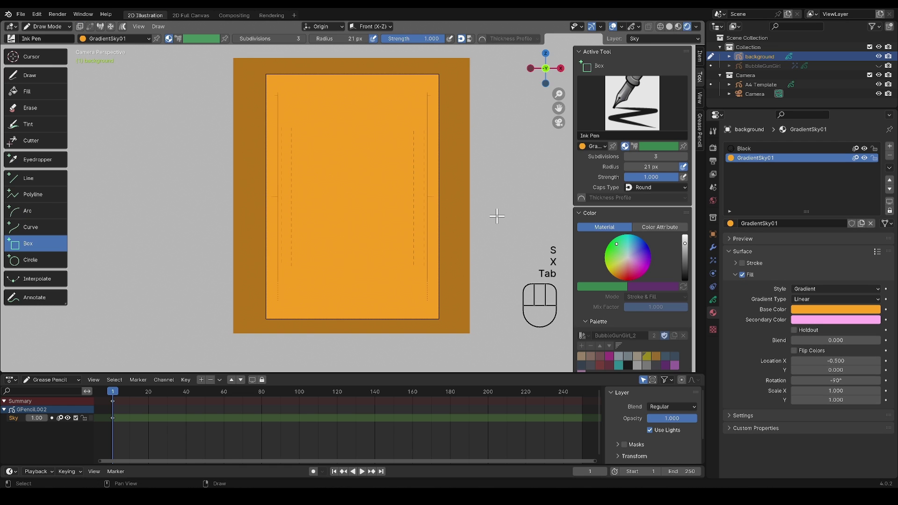
- Set the gradient's Location Y to -1.680 and Scale X to 1.100, with Flip Colors enabled
left_click(835, 370, "shift")
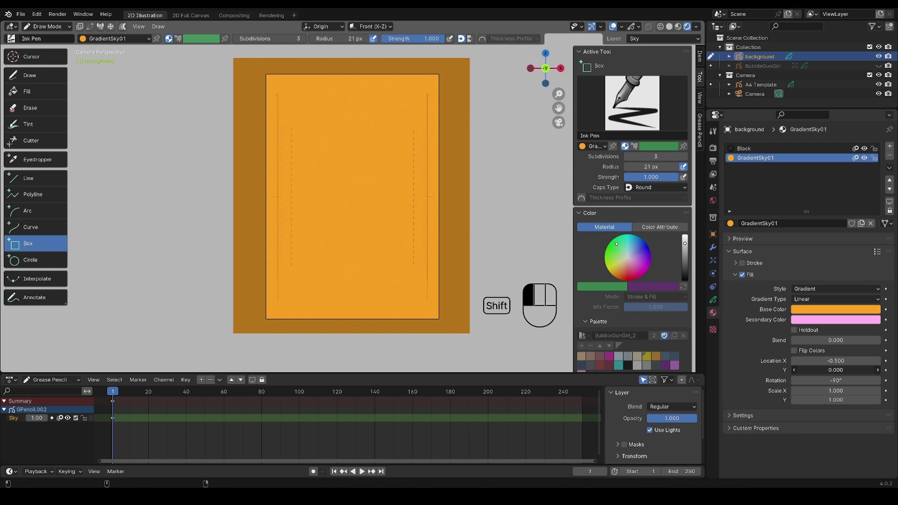
left_click_drag(835, 370, 831, 390, "shift")
left_click_drag(813, 370, 813, 370)
left_click(796, 352)
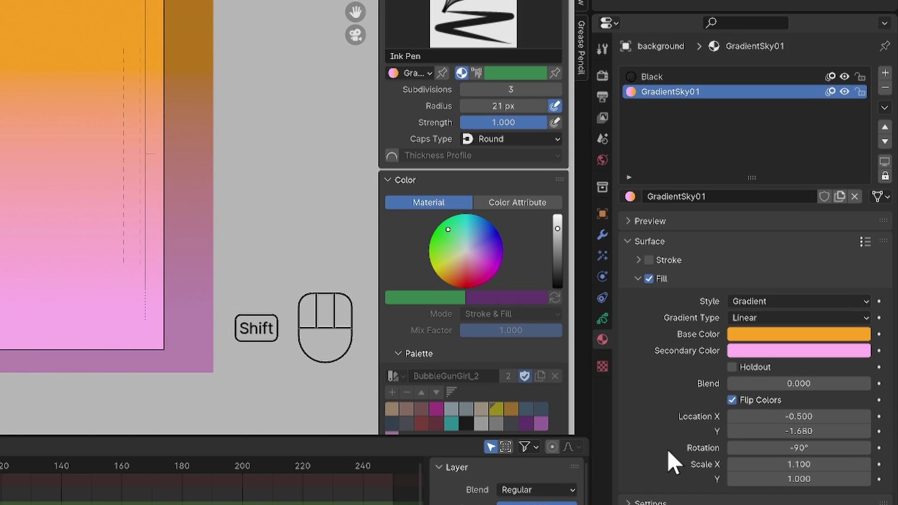
- Add a new layer named Mask above the Sky layer in the background object
left_click(603, 319)
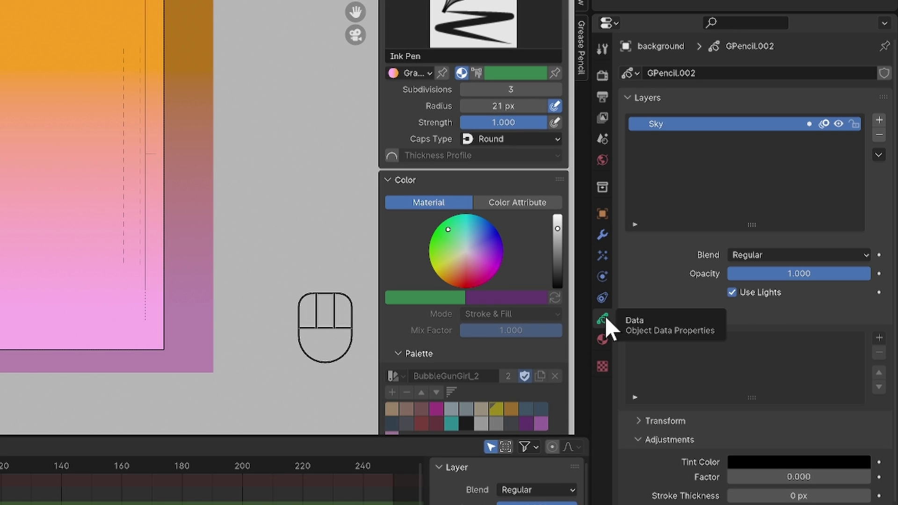
left_click(879, 120)
double_click(673, 124)
type("Mask")
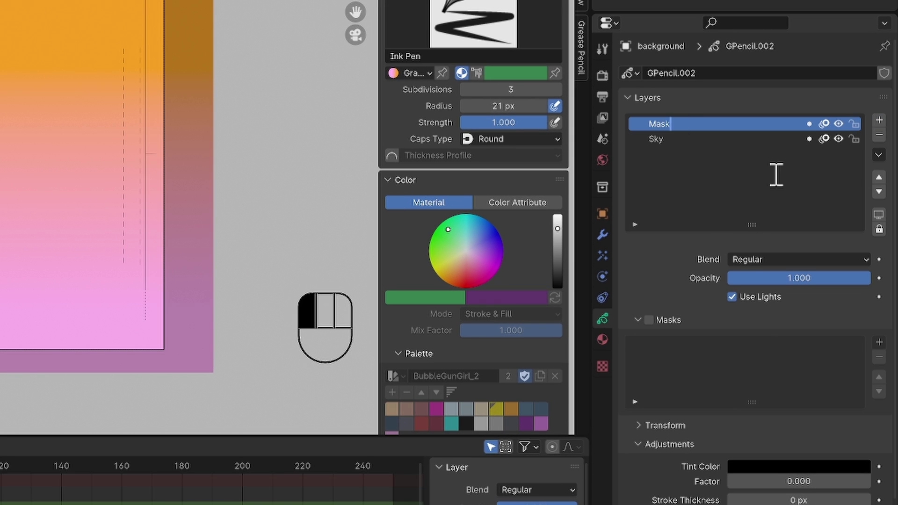
left_click(773, 175)
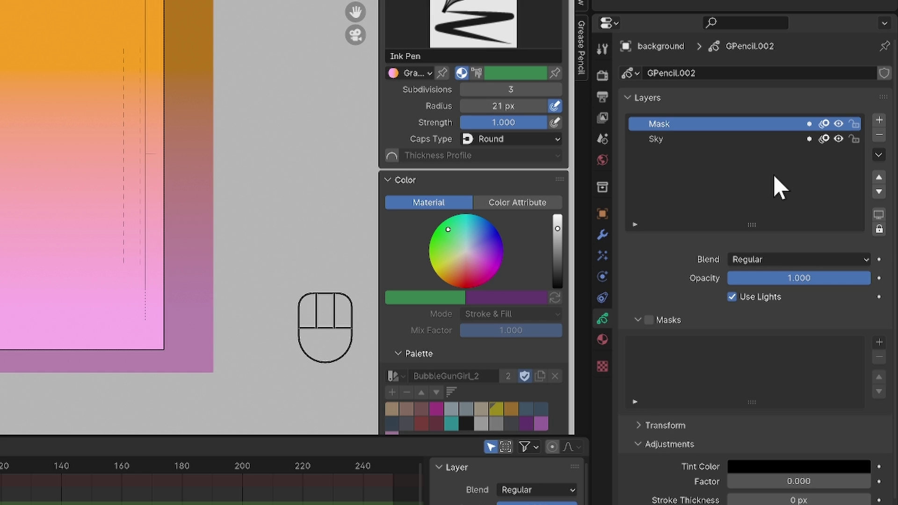
- Add a material slot to the background object and assign it the existing Solid Fill 100% material
left_click(602, 339)
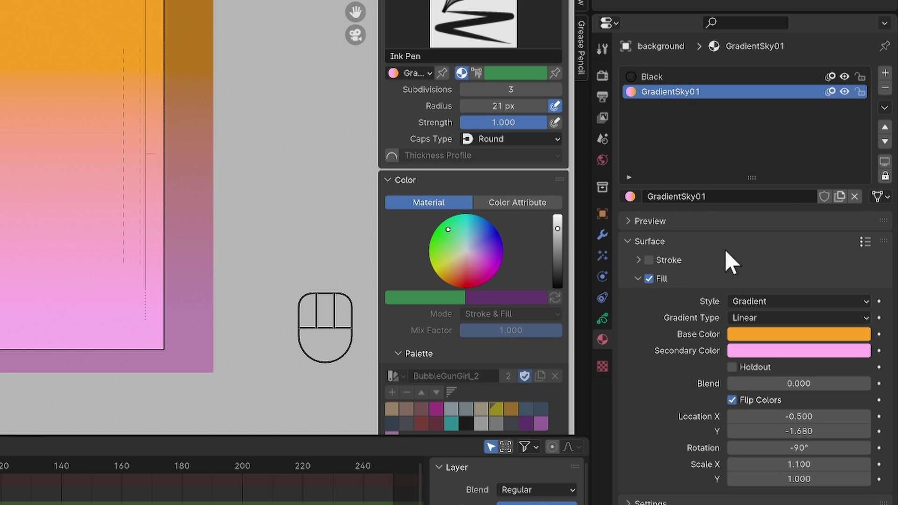
left_click(885, 73)
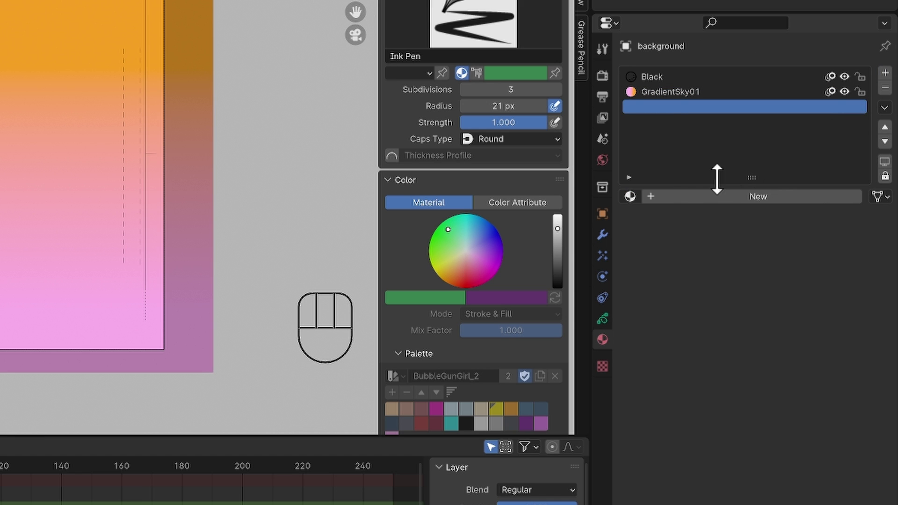
left_click(629, 196)
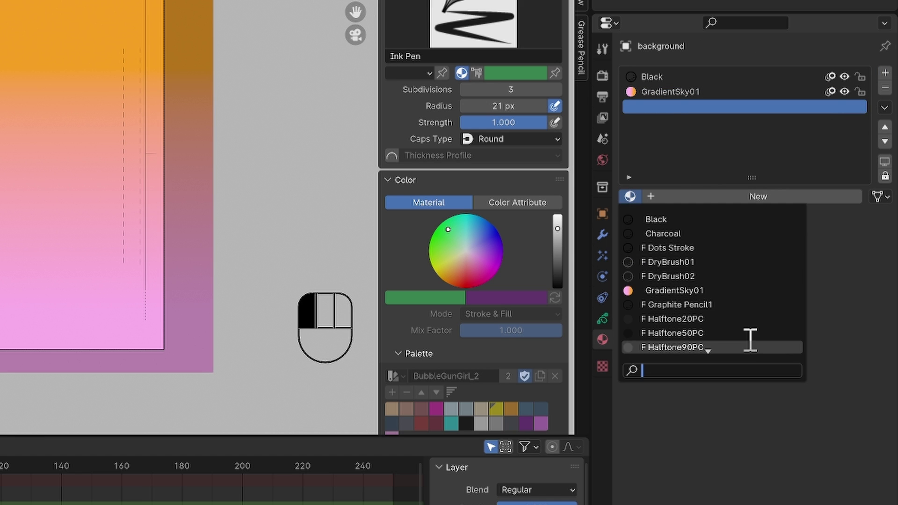
scroll(749, 341, "down", 5)
left_click(735, 332)
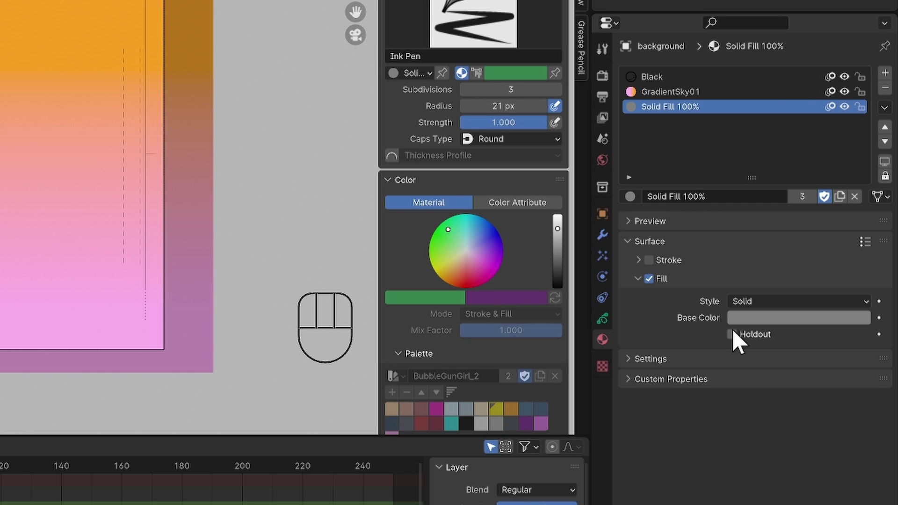
- In Draw Mode, draw a perfect Solid Fill 100% circle on the Mask layer, in the upper middle of the page
key("ctrl+Tab")
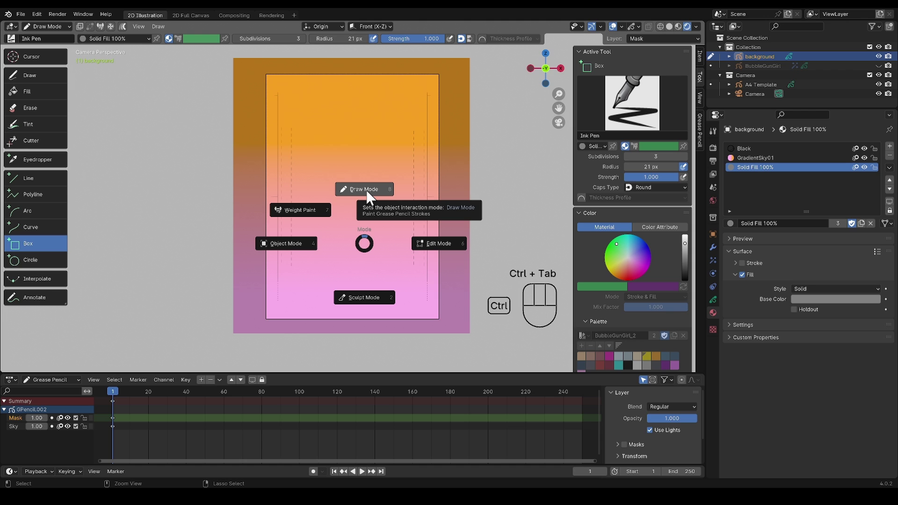
left_click(366, 188)
left_click(83, 39)
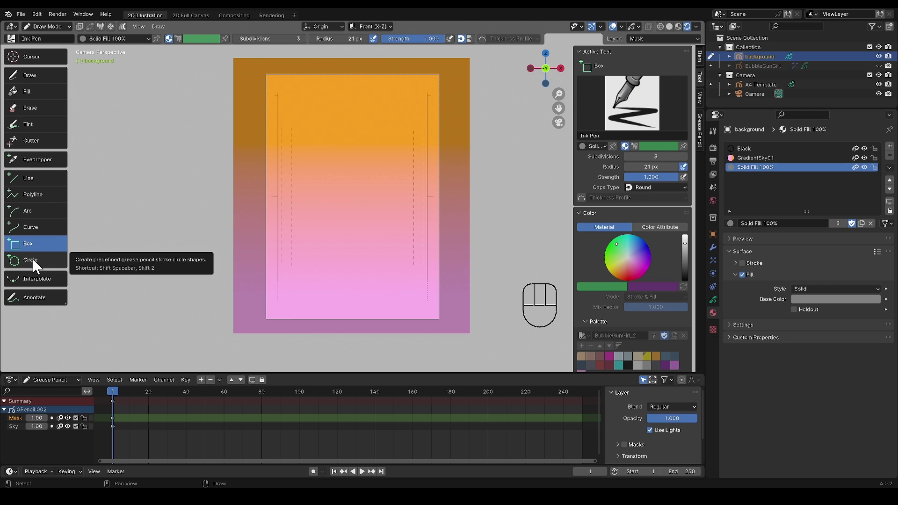
left_click(33, 258)
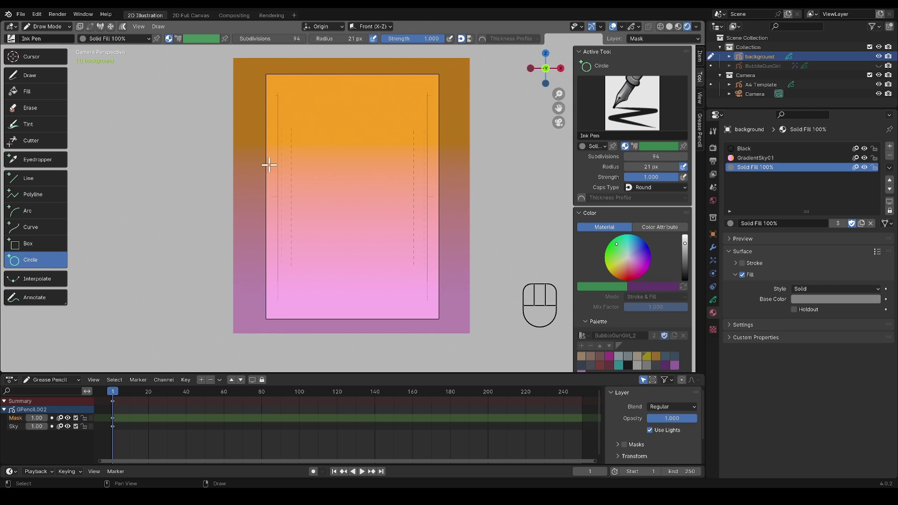
key("shift")
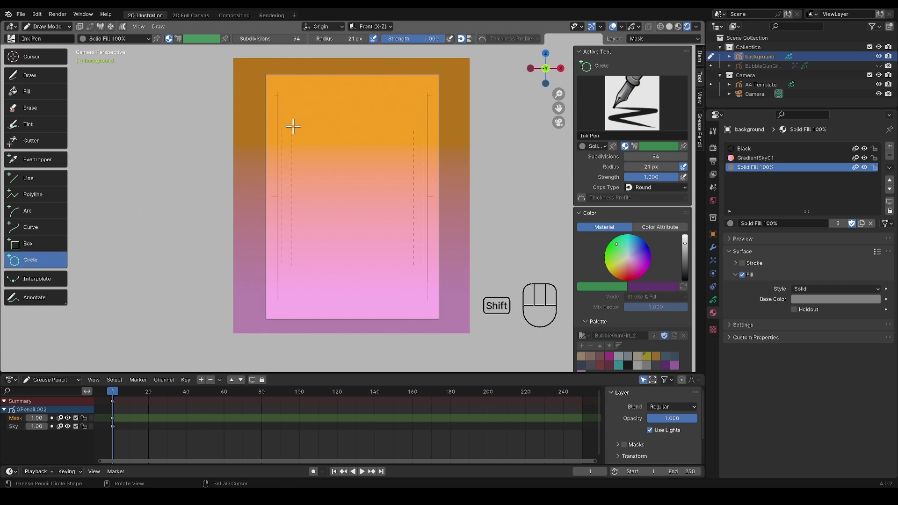
left_click_drag(292, 126, 365, 246, "shift")
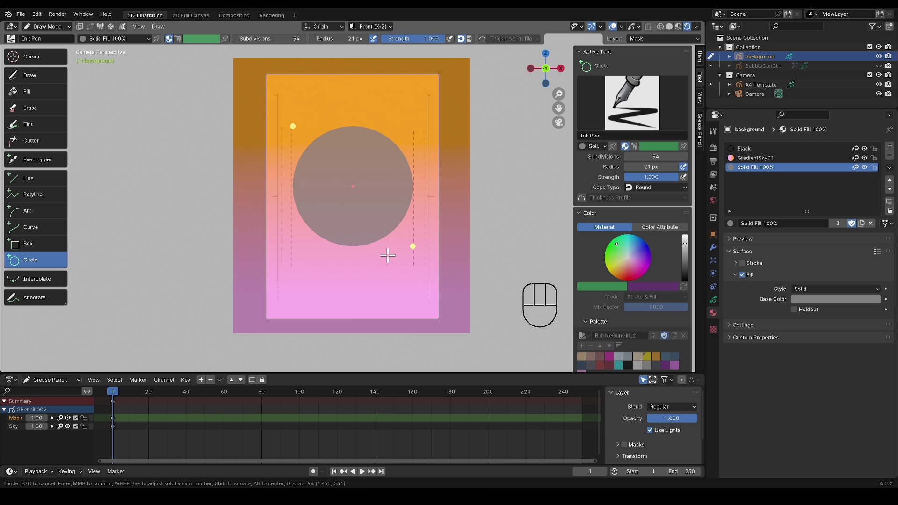
key("Return")
- In Edit Mode, select the whole mask circle and move it down to about the centre of the A4 page
left_click(762, 85)
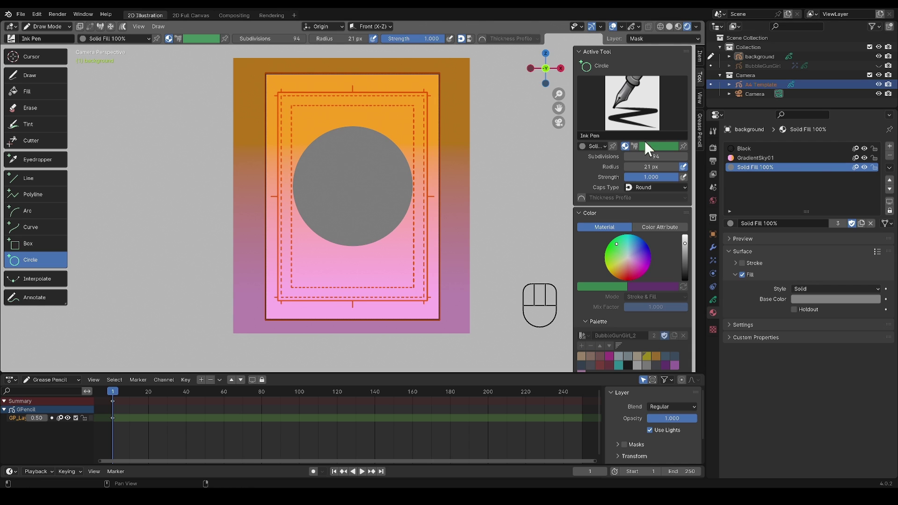
key("KP_Decimal")
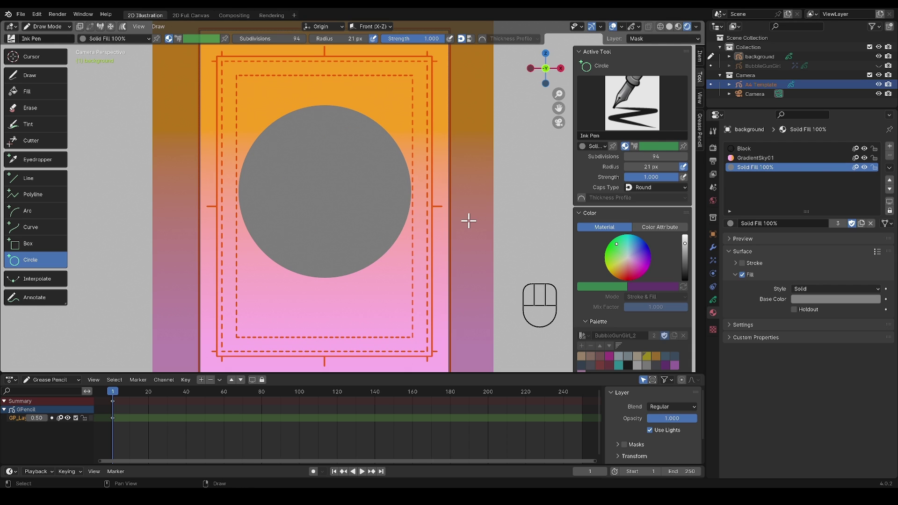
key("Tab")
key("l")
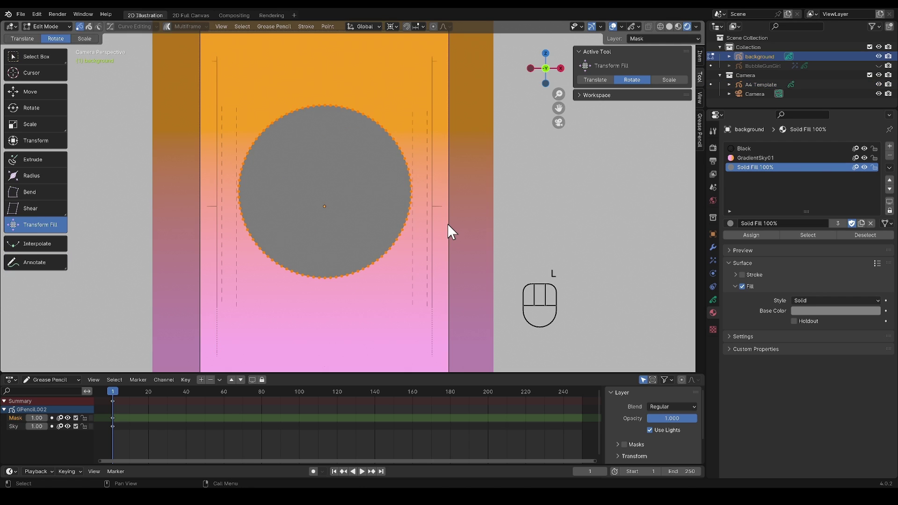
key("g")
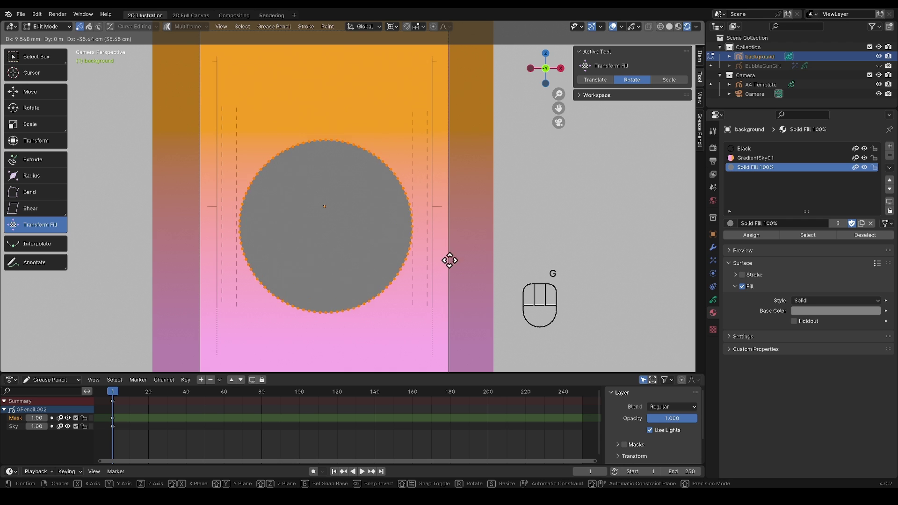
left_click(451, 223)
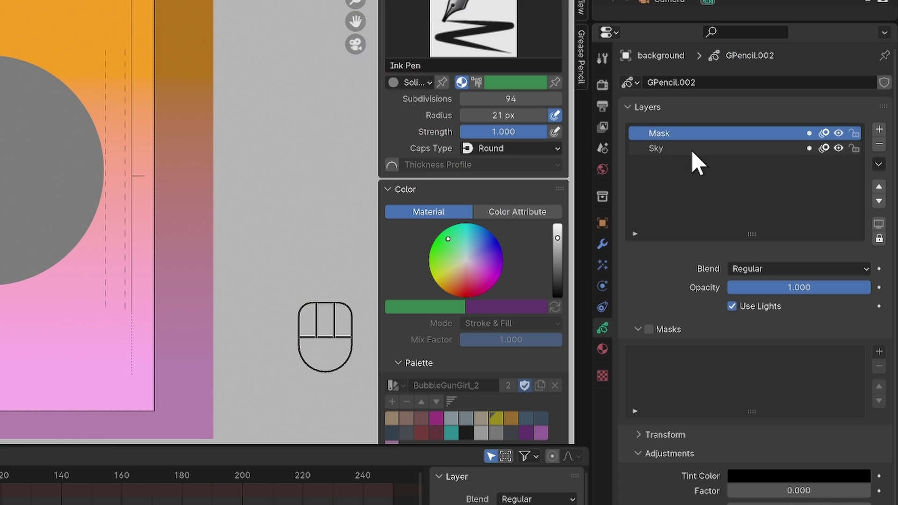
- Enable masks on the Sky layer and add the Mask layer as its mask
left_click(692, 150)
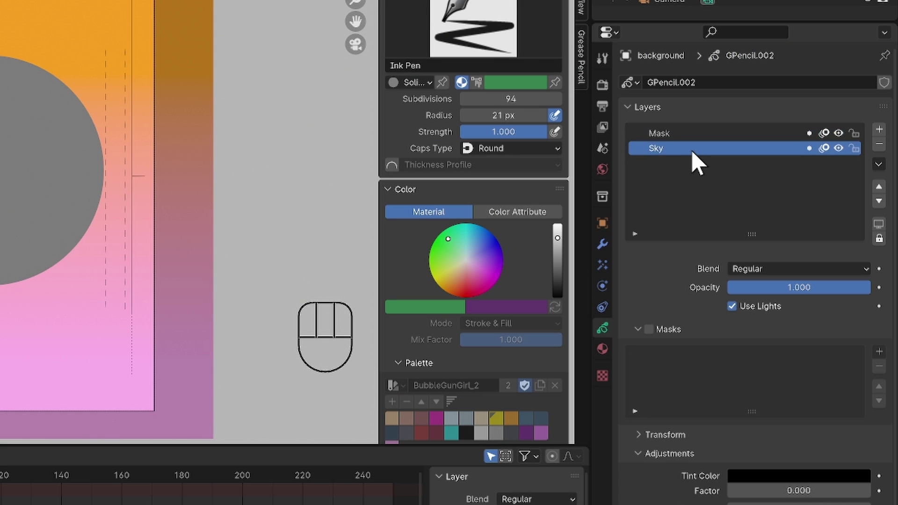
left_click(649, 329)
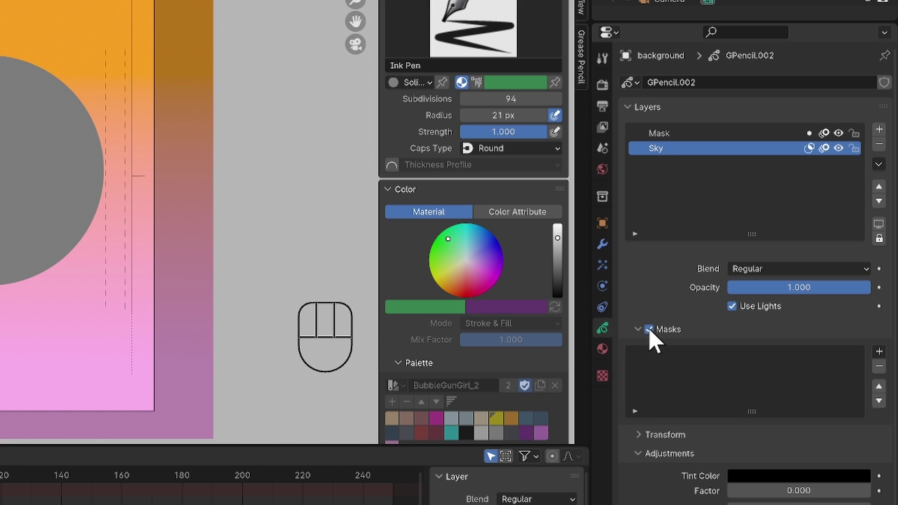
left_click(879, 351)
left_click(805, 373)
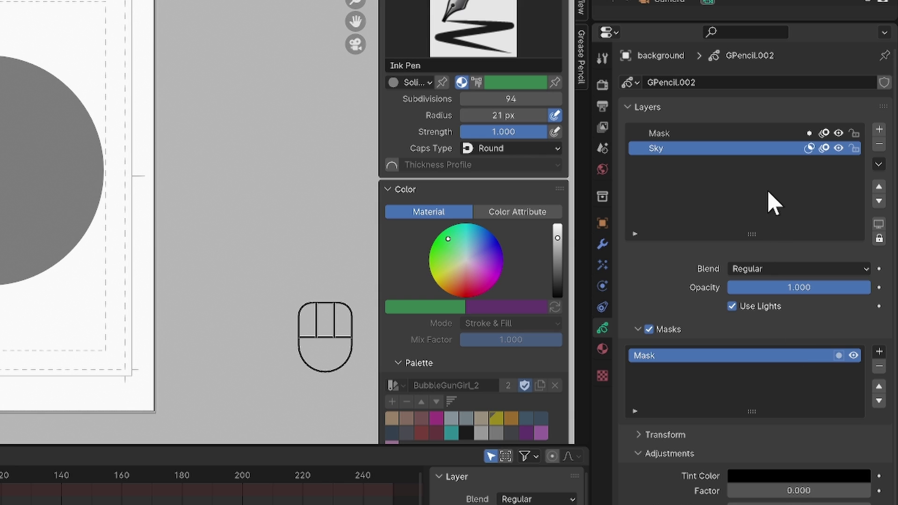
- Move the Mask layer below Sky and set its opacity to 0.000, keeping the layer visible
left_click(758, 134)
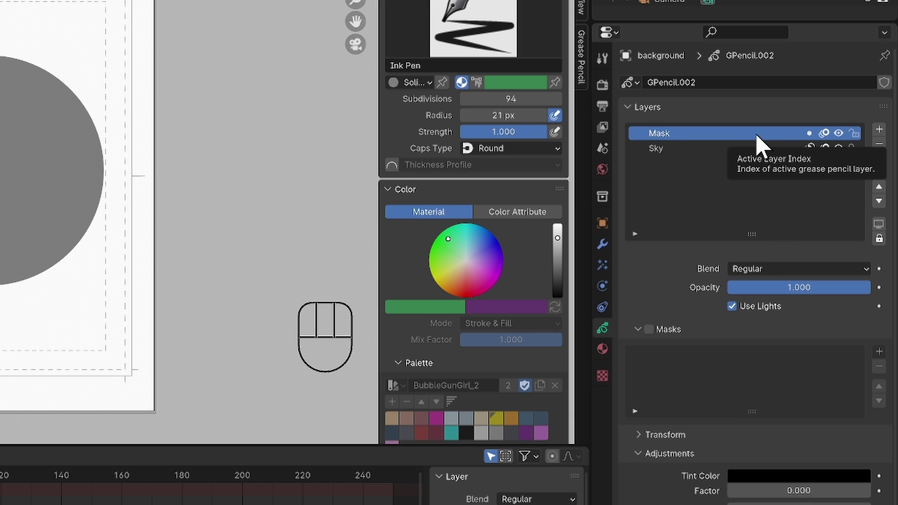
left_click(879, 201)
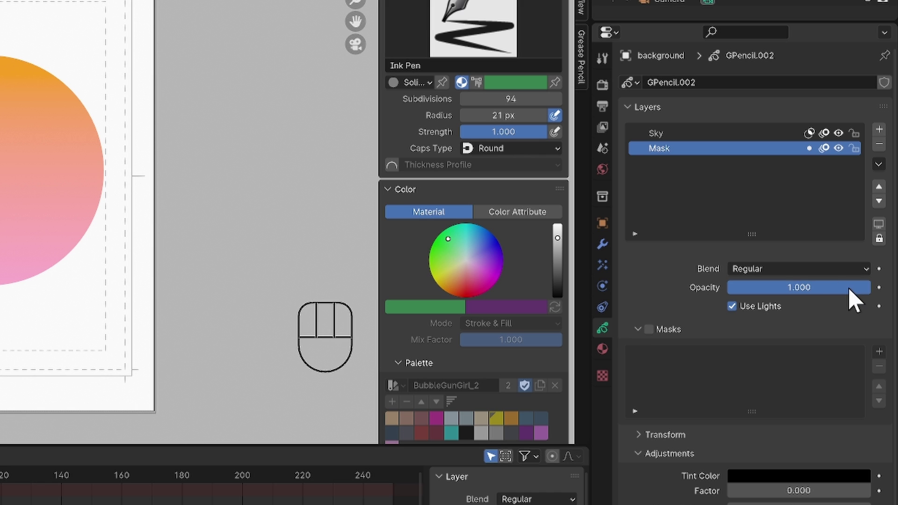
left_click_drag(848, 287, 726, 286)
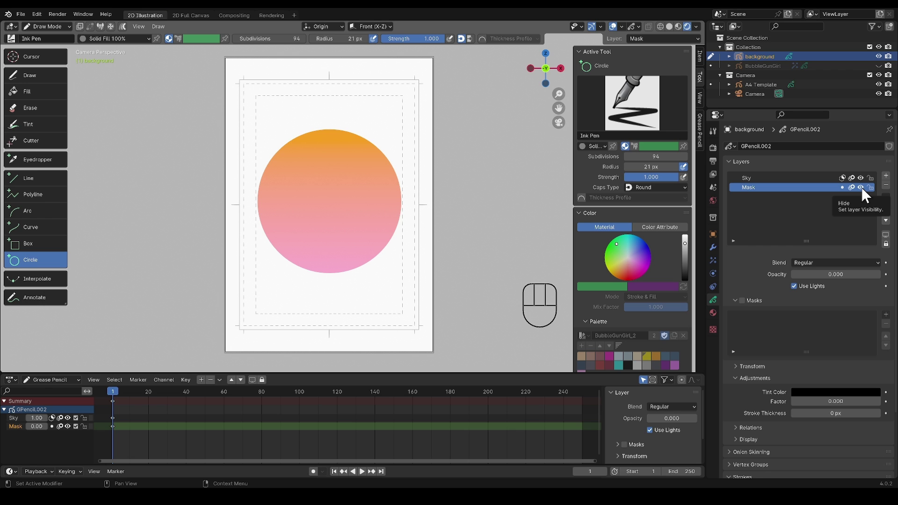
left_click(838, 147)
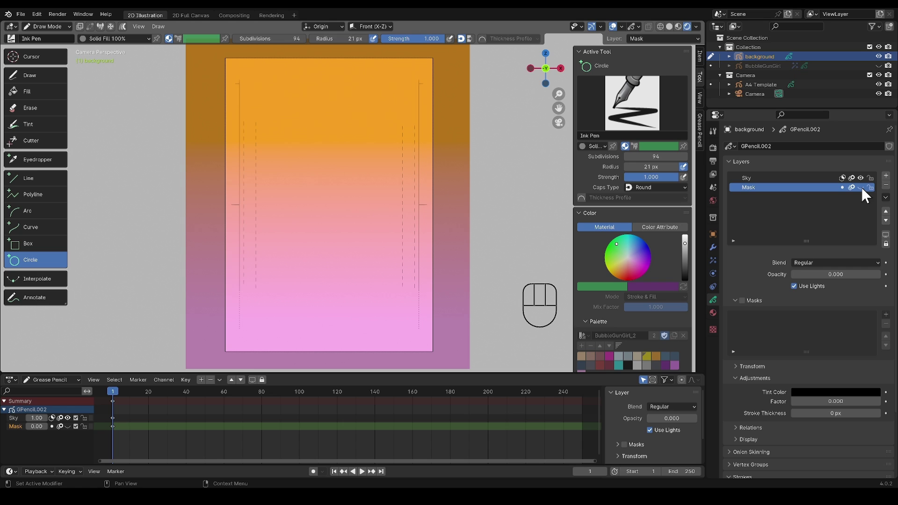
left_click(861, 187)
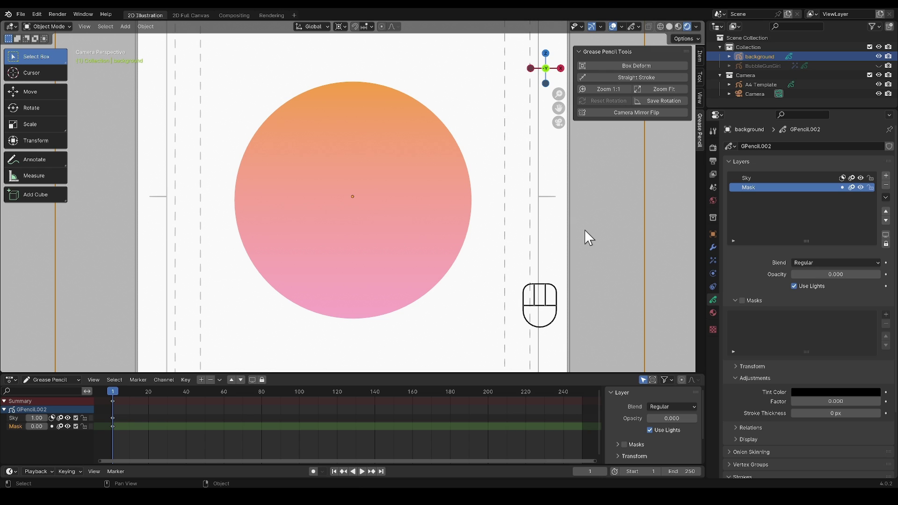
- Lock the Sky layer and, in Edit Mode, duplicate the mask circle scaled up to about 1.135
scroll(584, 229, "down", 2)
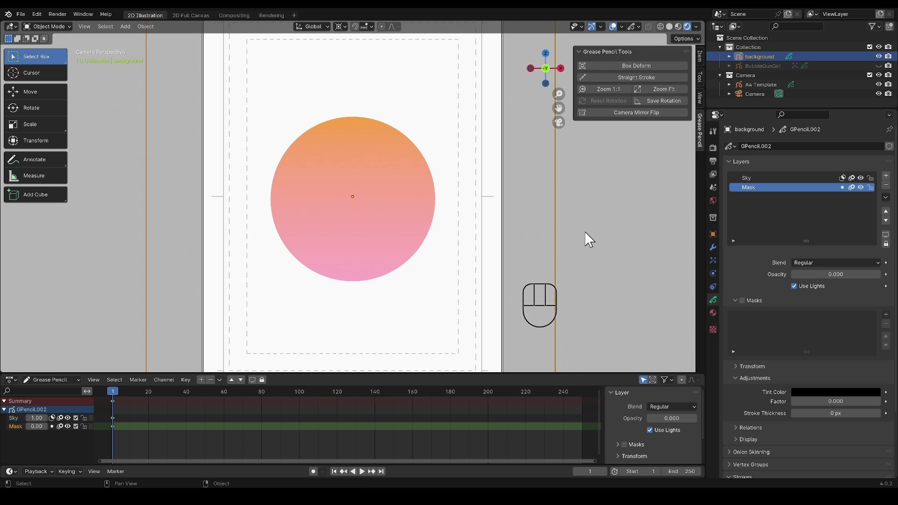
left_click(869, 178)
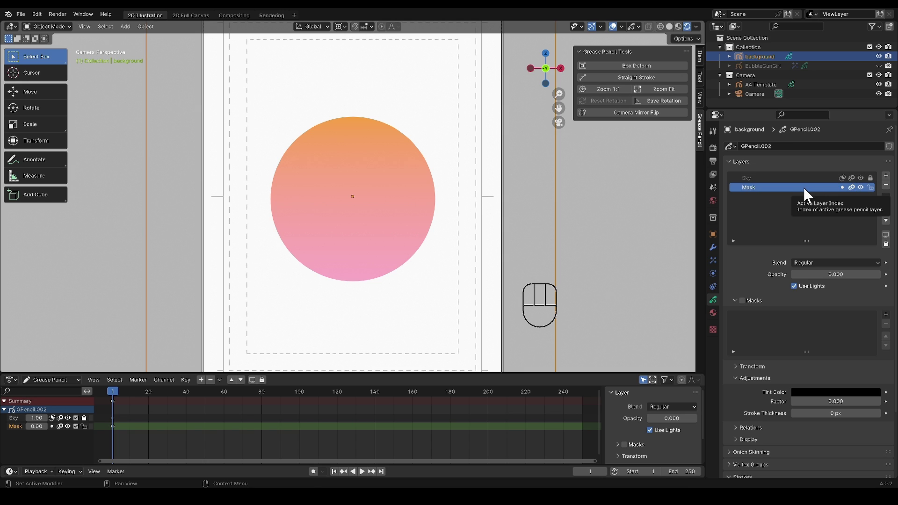
key("Tab")
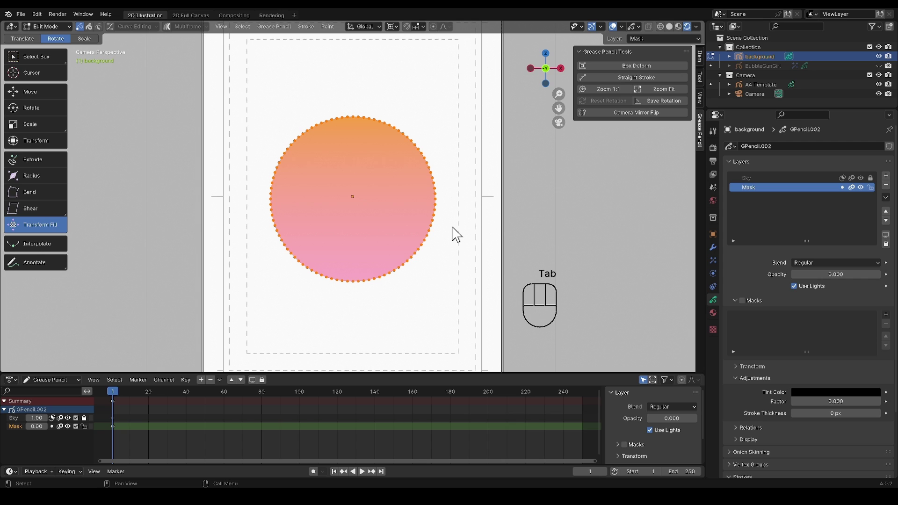
key("a")
key("shift+d")
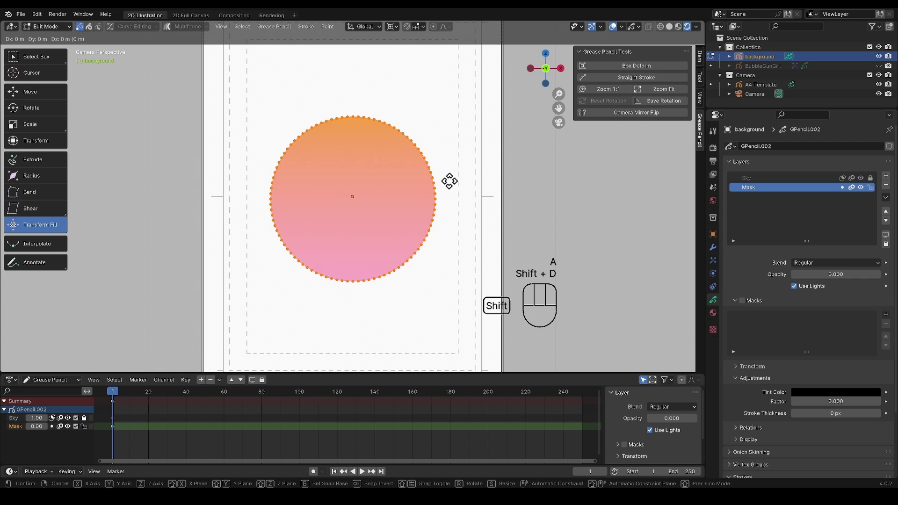
key("s")
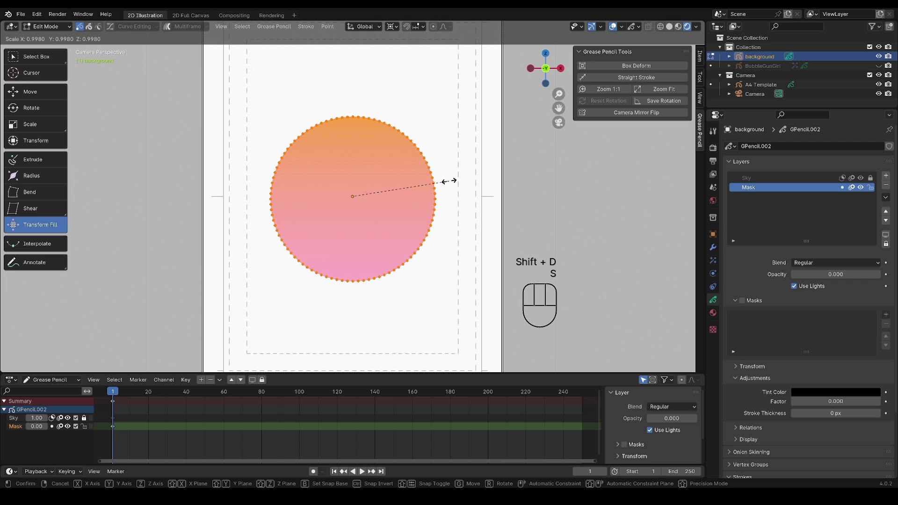
left_click(464, 192)
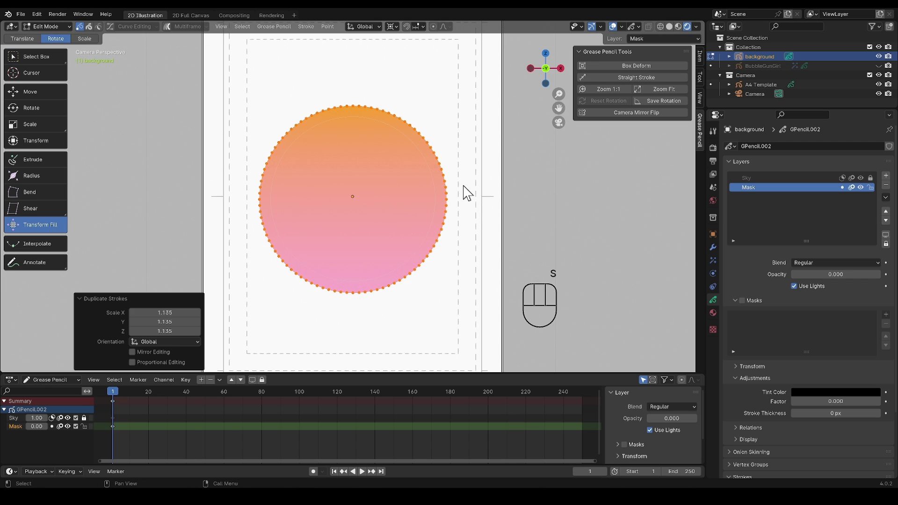
- Assign the Black stroke material to the duplicated circle and thicken its stroke by a factor of about 3.968
left_click(714, 316)
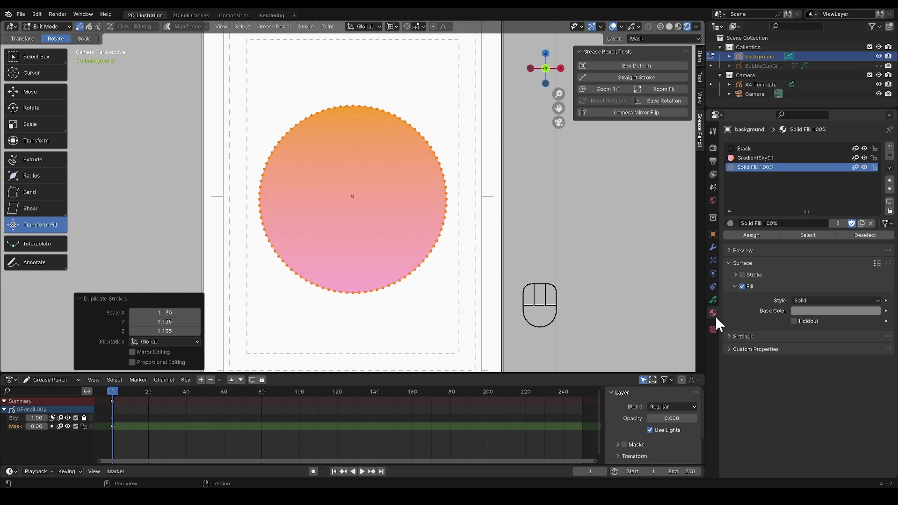
left_click(764, 146)
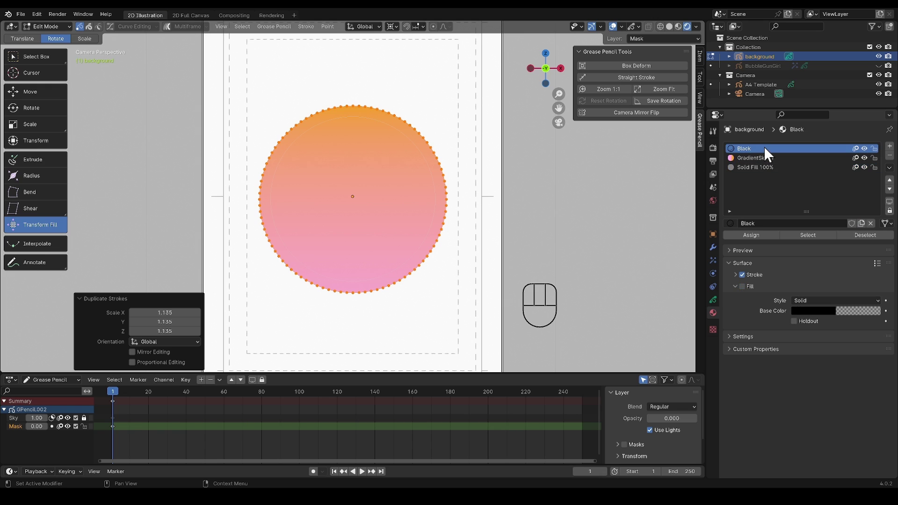
left_click(758, 234)
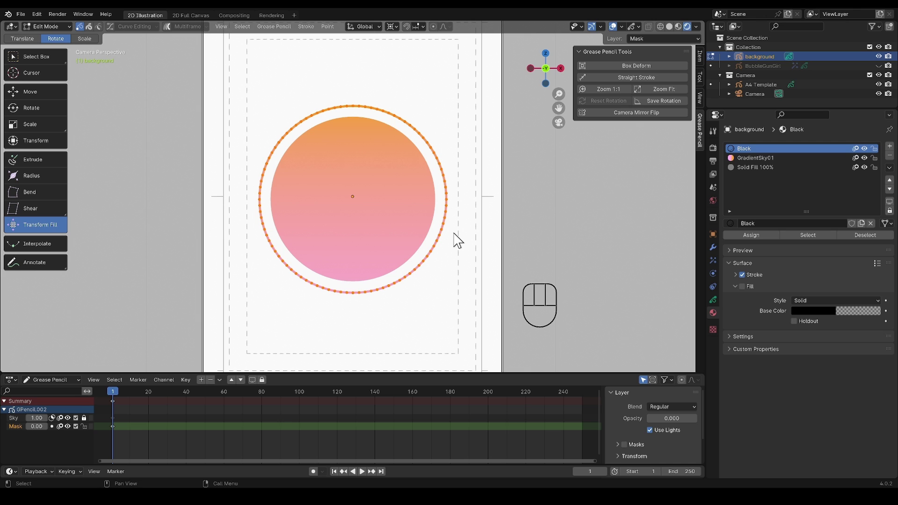
key("alt+s")
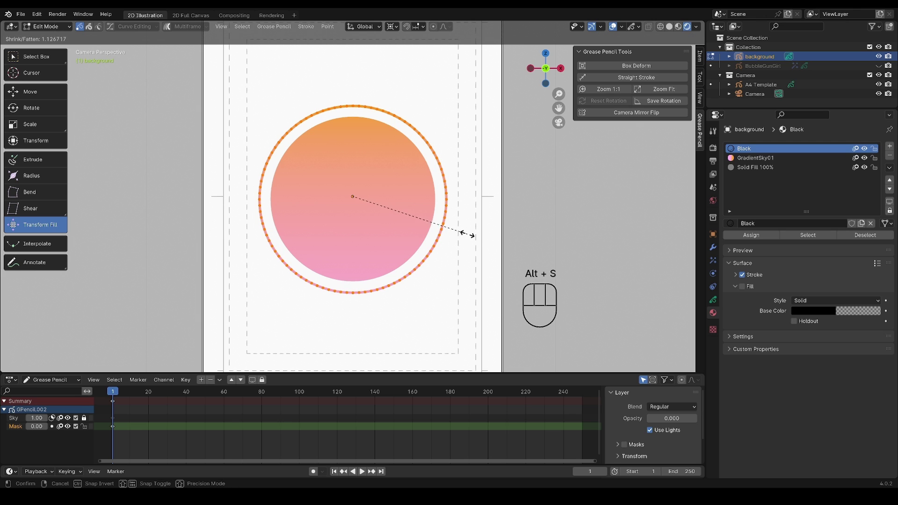
left_click(70, 246)
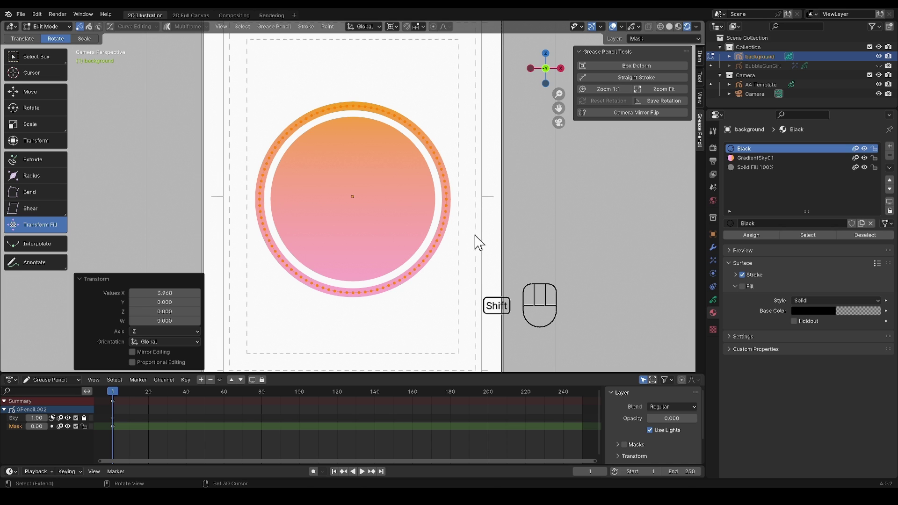
- Duplicate the ring scaled to about 1.118, thin its stroke by a factor of about 0.369, and resize it to about 0.981
key("shift+d")
key("s")
left_click(494, 245)
key("alt+s")
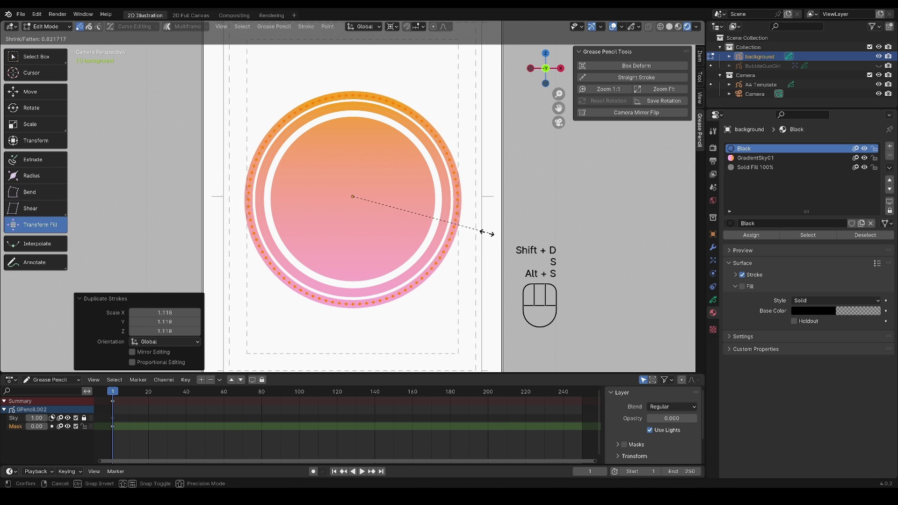
left_click(416, 210)
key("s")
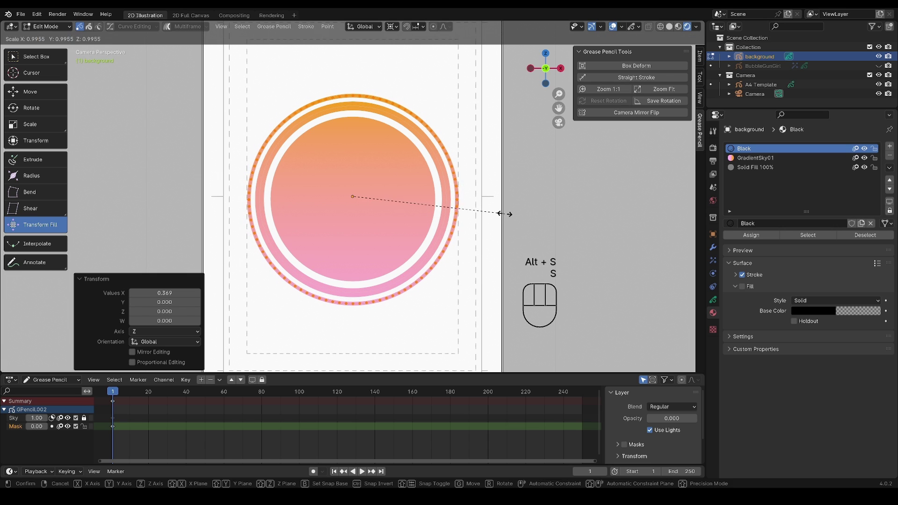
left_click(497, 213)
- Duplicate the thin ring scaled to about 1.104, thin its stroke by a factor of about 0.433, and return to Object Mode
key("shift+d")
key("s")
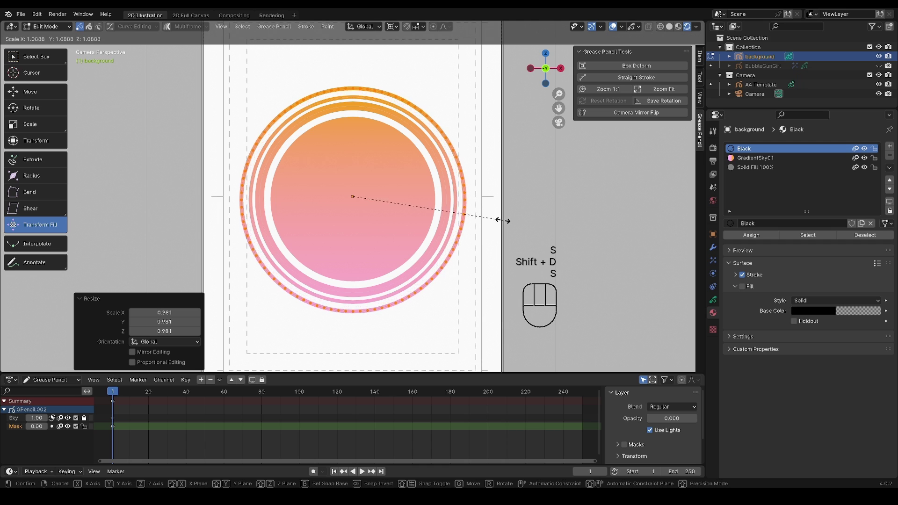
left_click(505, 221)
key("alt+s")
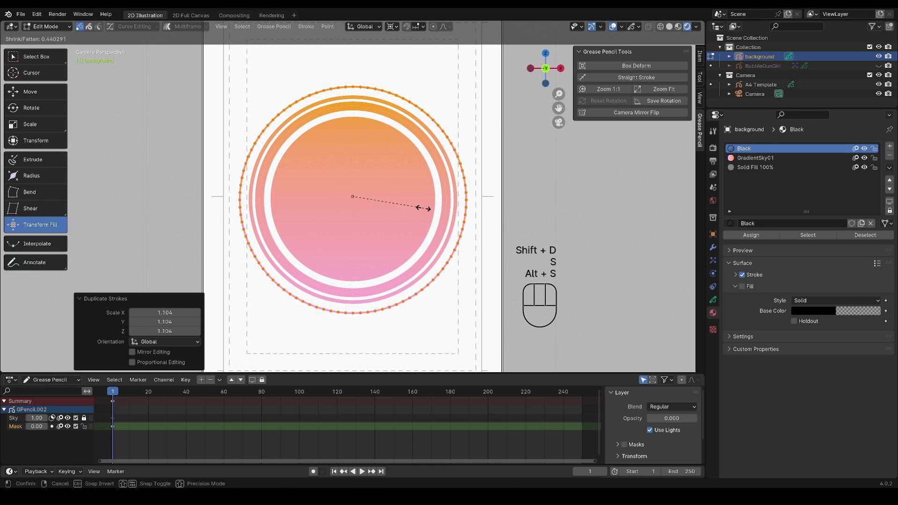
left_click(426, 215)
key("s")
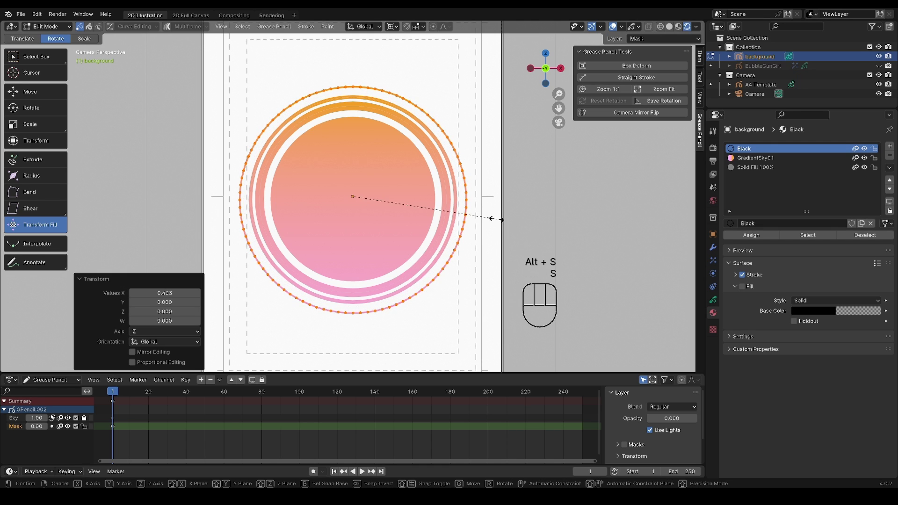
left_click(496, 219)
key("Tab")
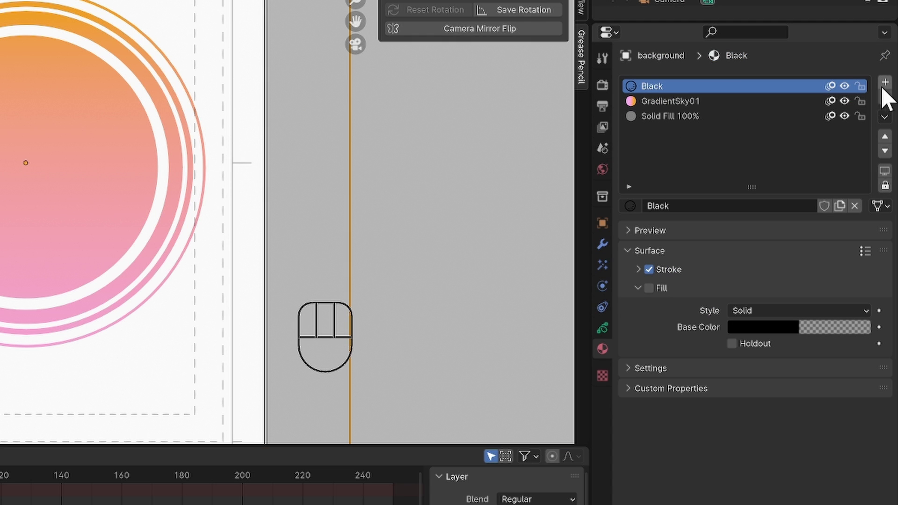
- Add a material slot to the background object and assign it the existing Halftone50PC material
left_click(885, 84)
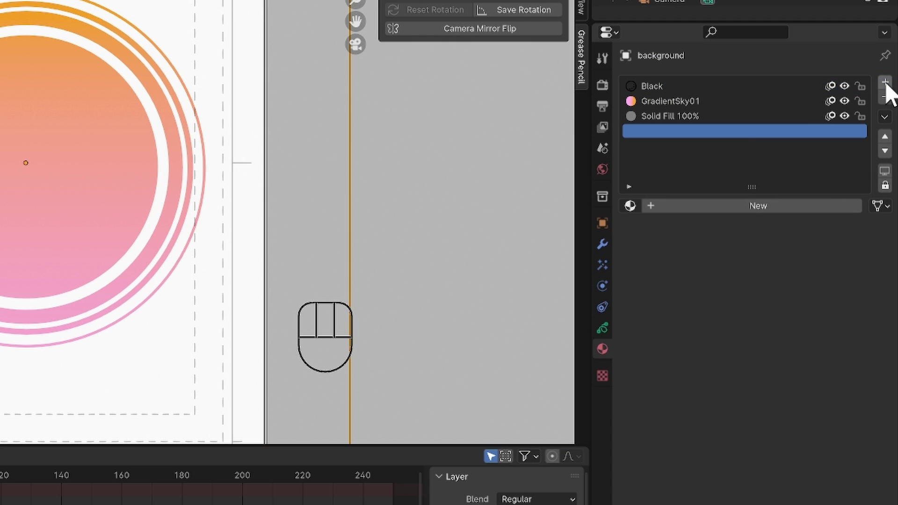
left_click(631, 206)
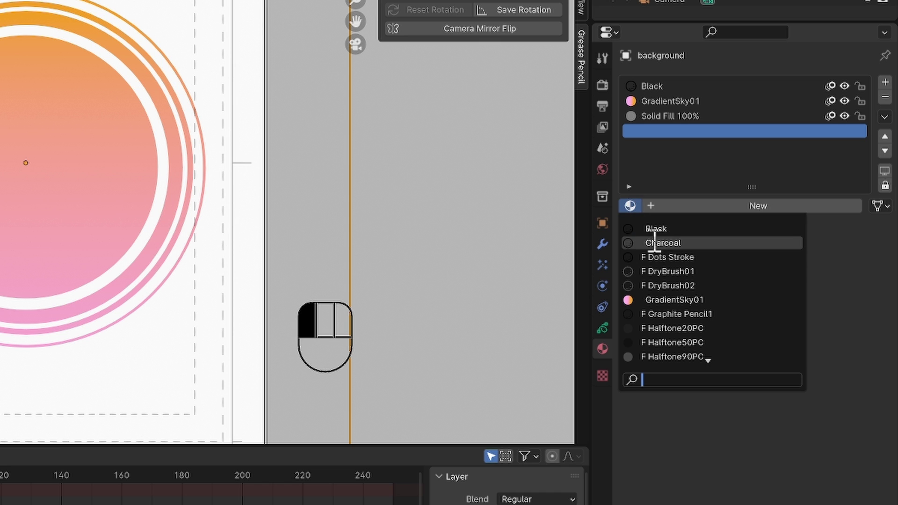
left_click(705, 343)
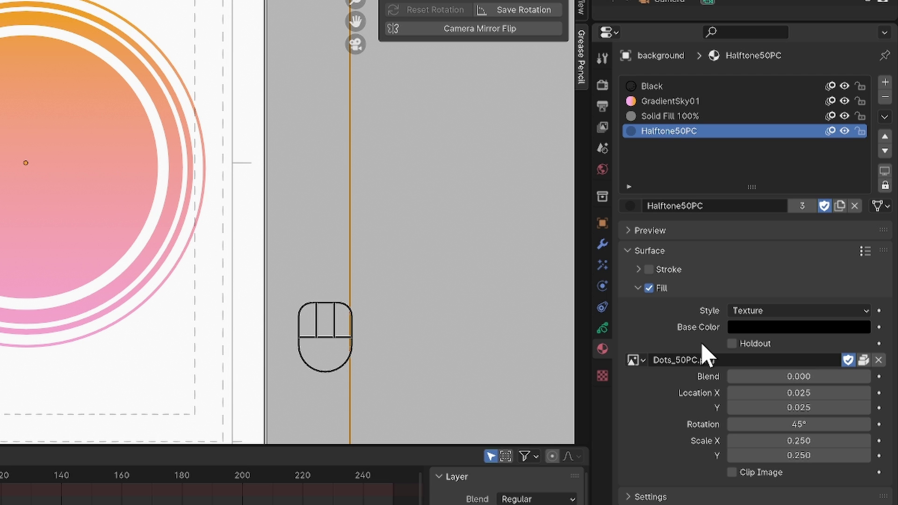
- Unlock the Sky layer, lock the Mask layer, and make Sky the active layer
left_click(603, 331)
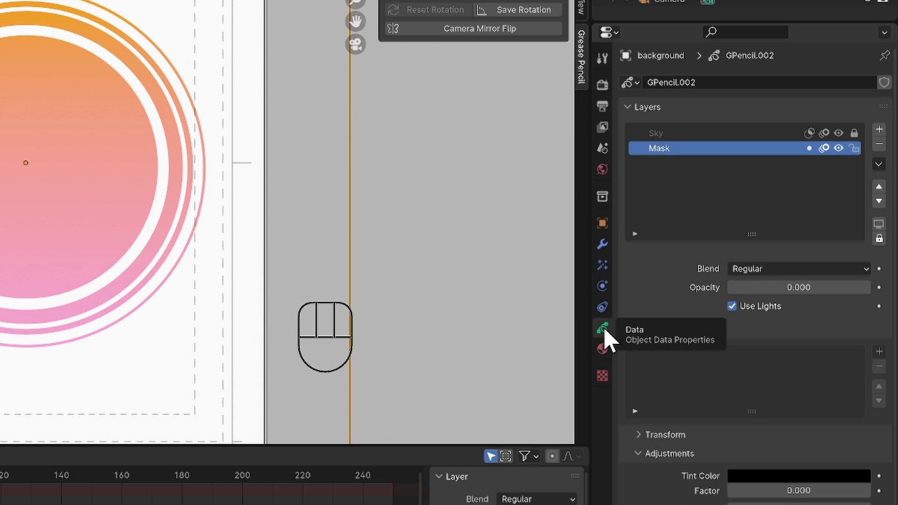
left_click(855, 134)
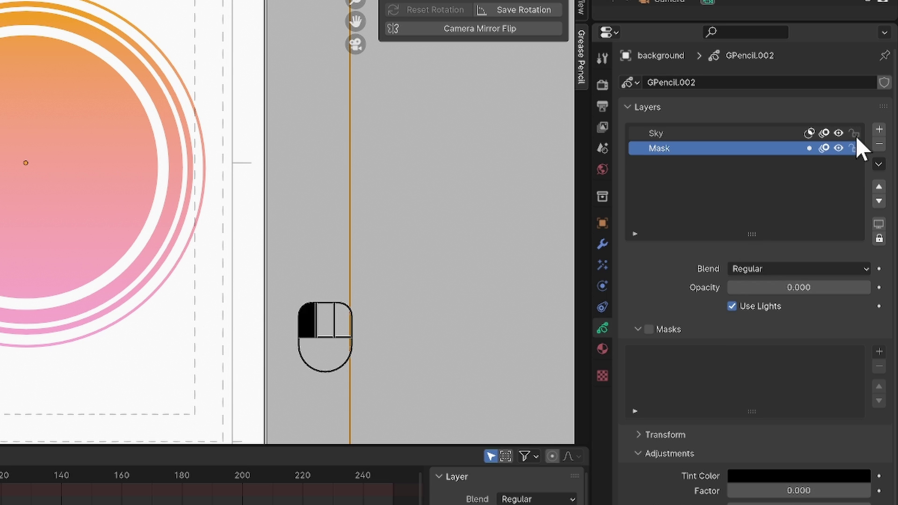
left_click(853, 149)
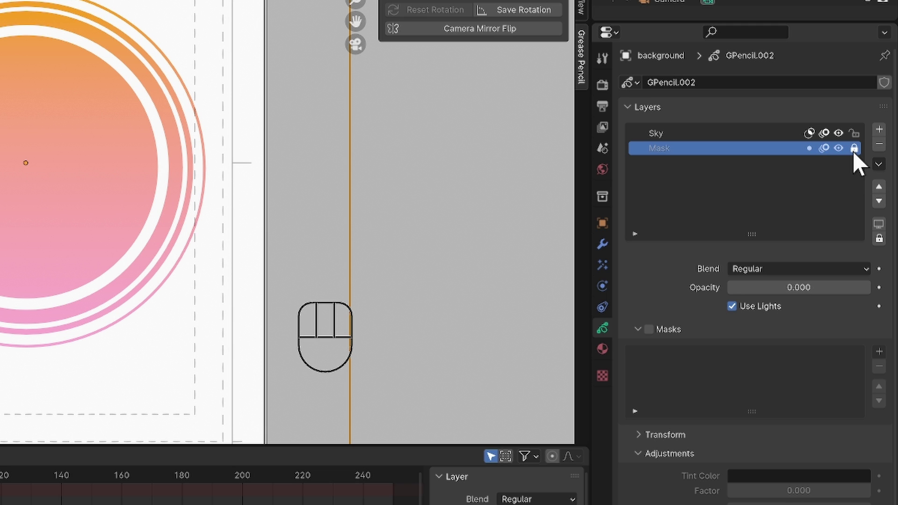
left_click(755, 133)
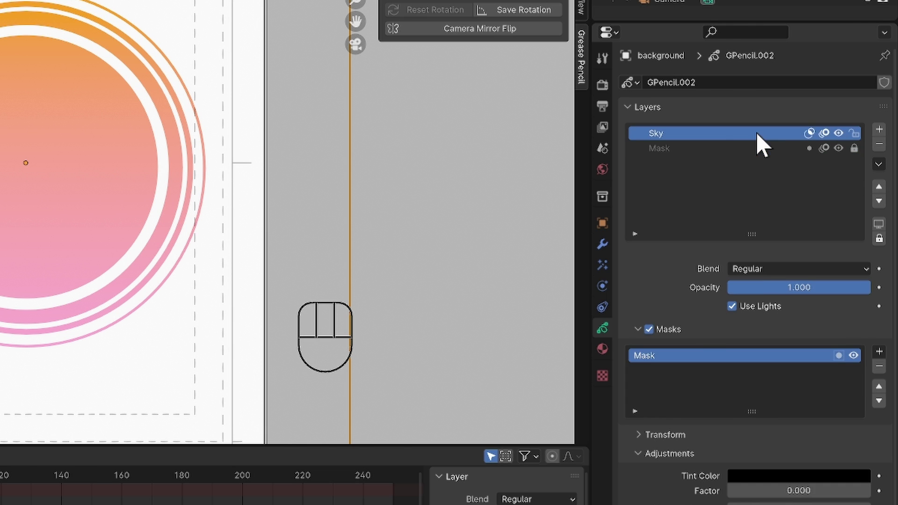
- Duplicate the Sky layer's rectangle stroke in place and move the copy to a new layer named Mask_Pattern
key("Tab")
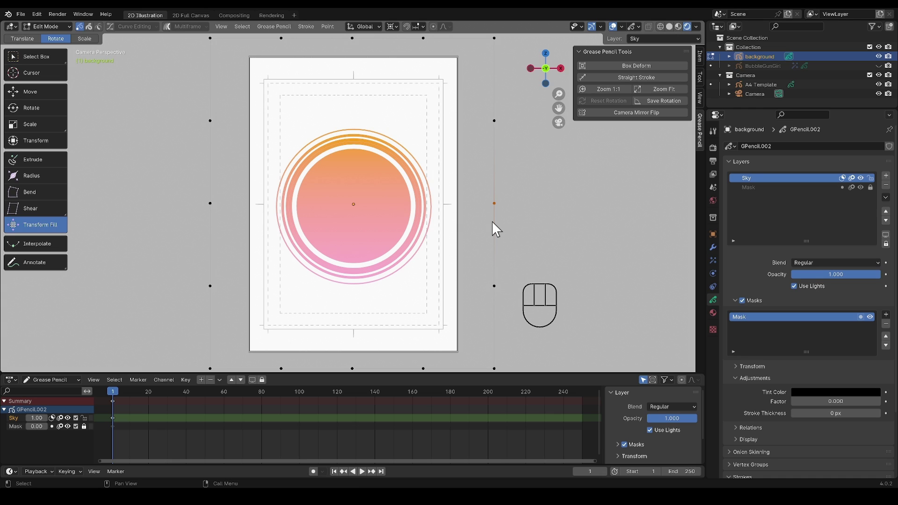
key("l")
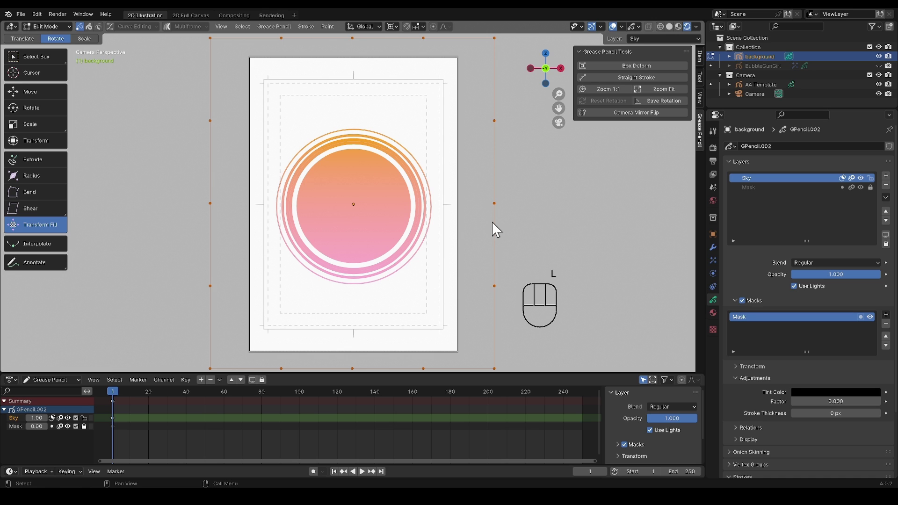
key("shift+d")
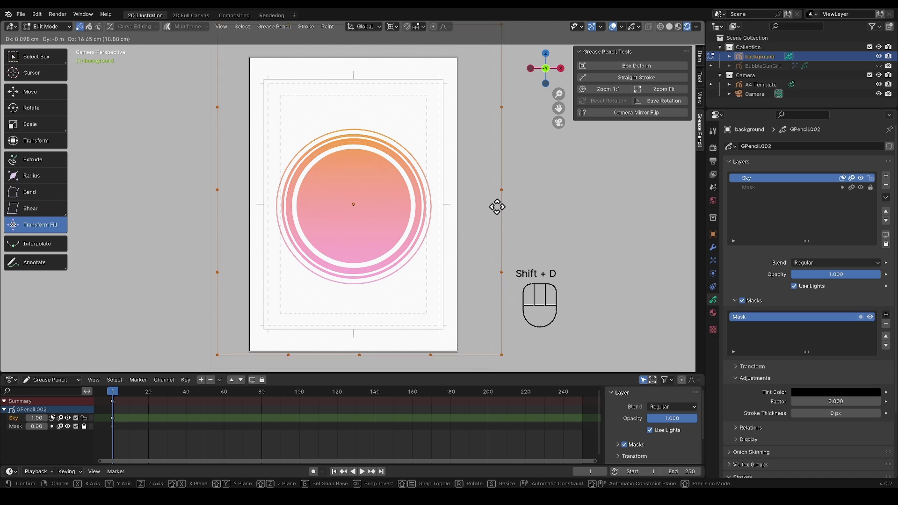
left_click(491, 230)
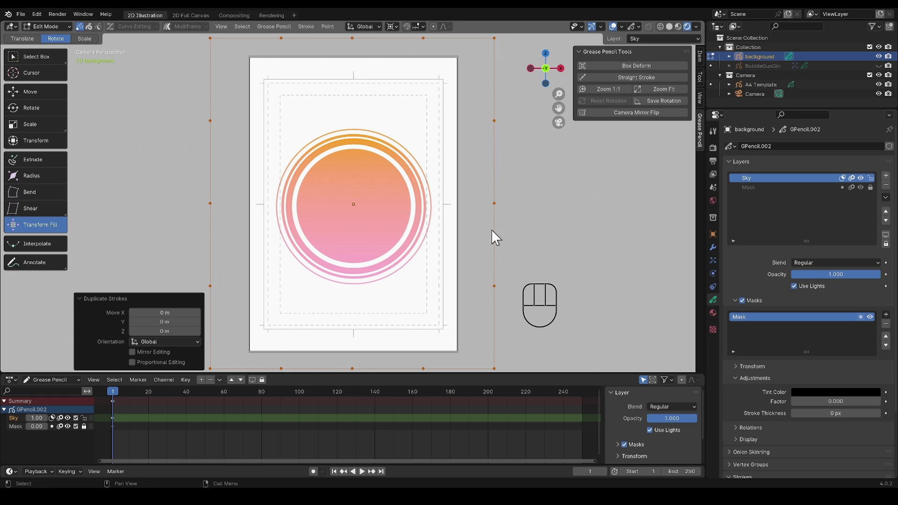
key("m")
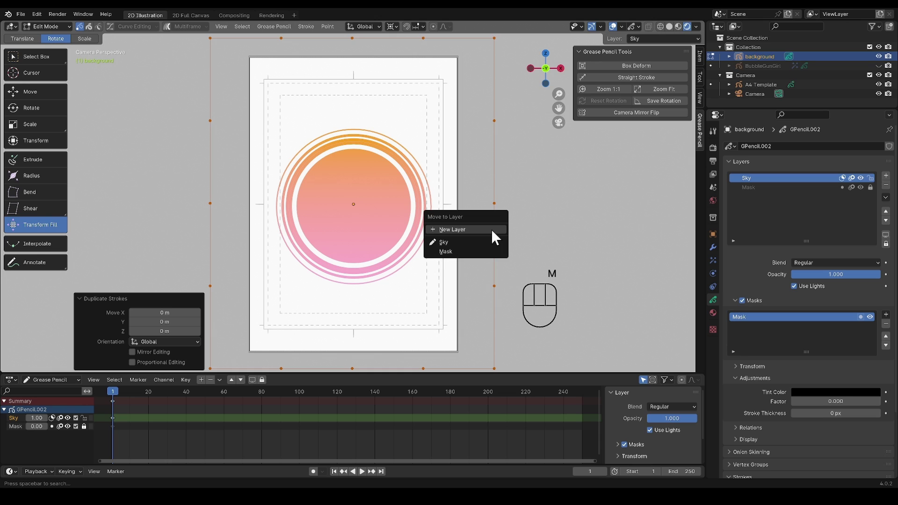
left_click(468, 230)
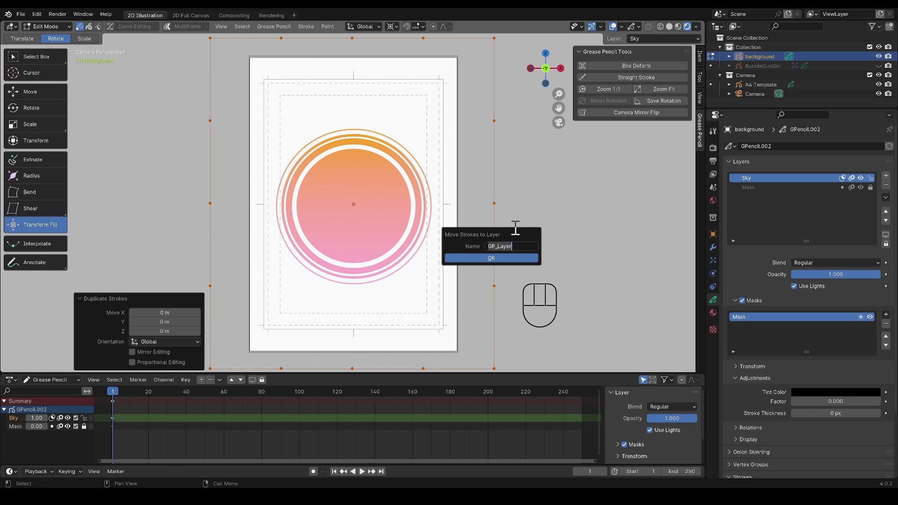
type("Mask_")
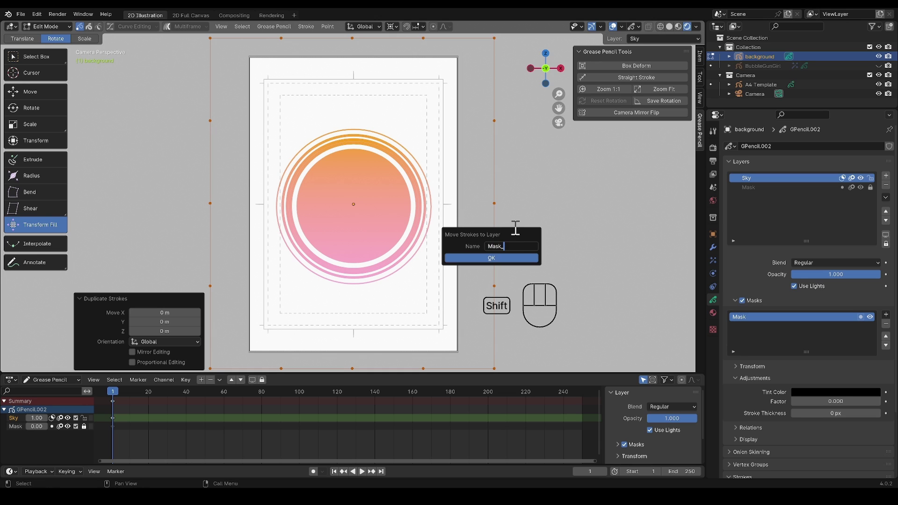
type("Pattern")
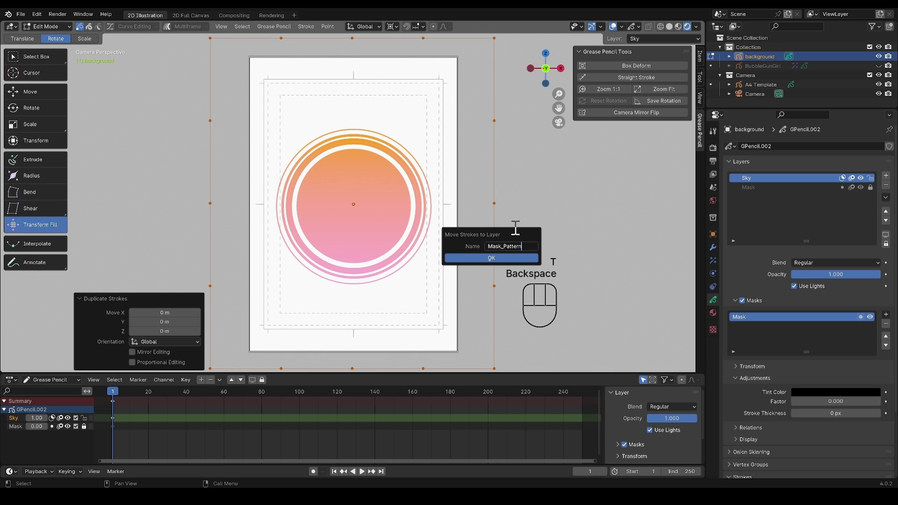
left_click(506, 259)
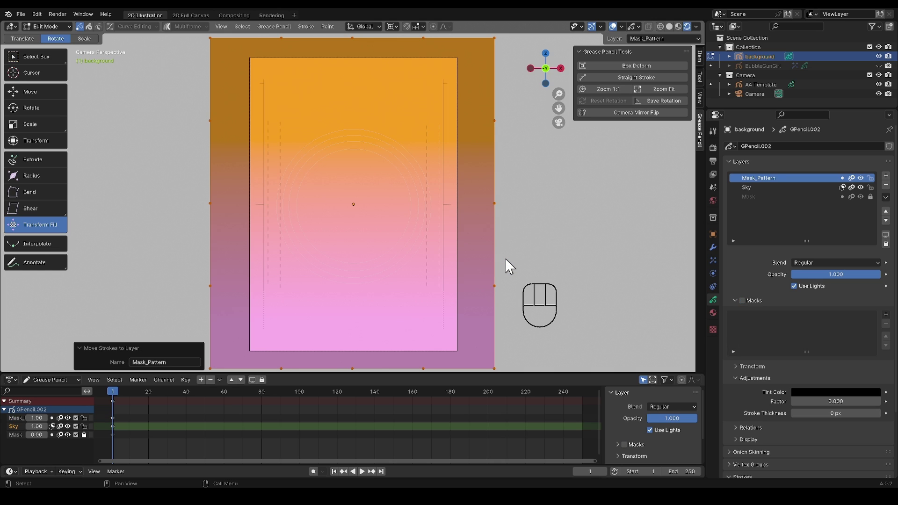
- Assign the Halftone50PC material to the duplicated stroke and set its texture rotation to 30° and X and Y scale to 0.120
left_click(713, 312)
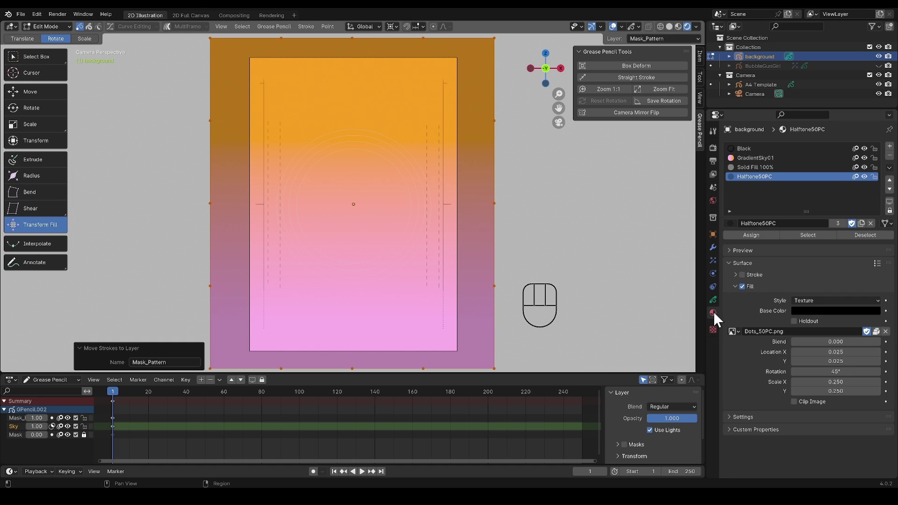
left_click(760, 236)
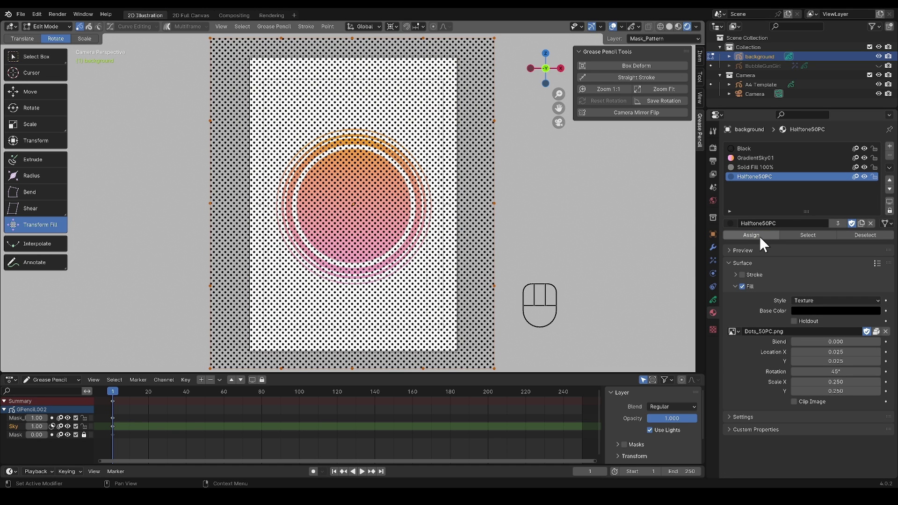
left_click(830, 372)
type("30")
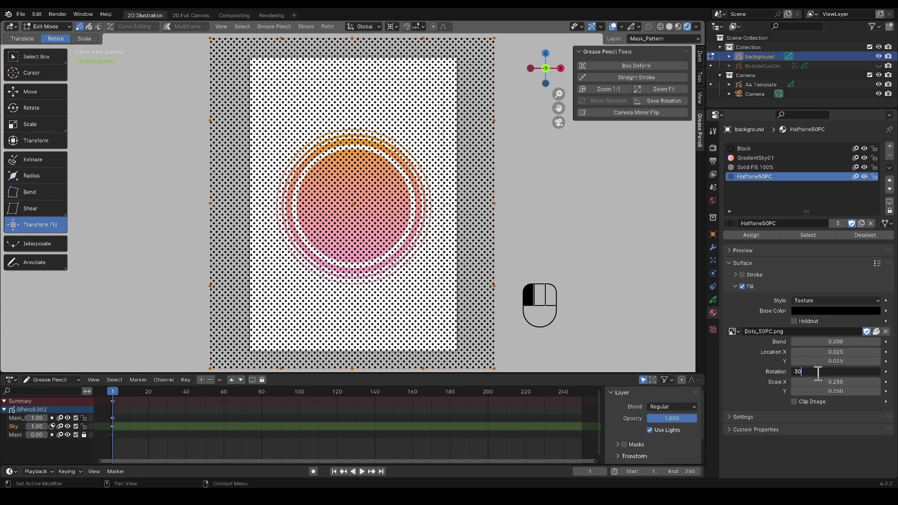
key("Return")
mouse_move(835, 381)
left_mouse_down()
mouse_move(836, 391)
mouse_move(791, 391)
left_mouse_up()
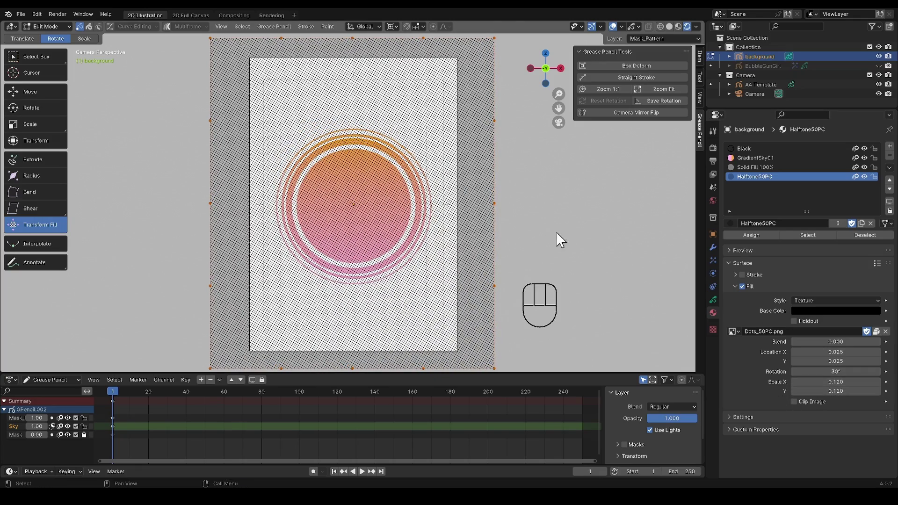
- In Object Mode, place the Mask_Pattern layer below Sky, set its opacity to 0, and lock it
key("ctrl+Tab")
left_click(423, 194)
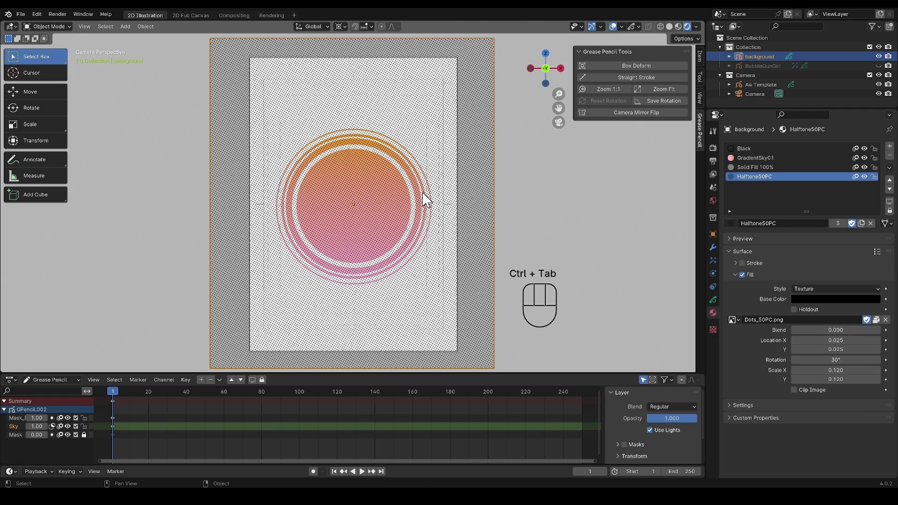
left_click(713, 300)
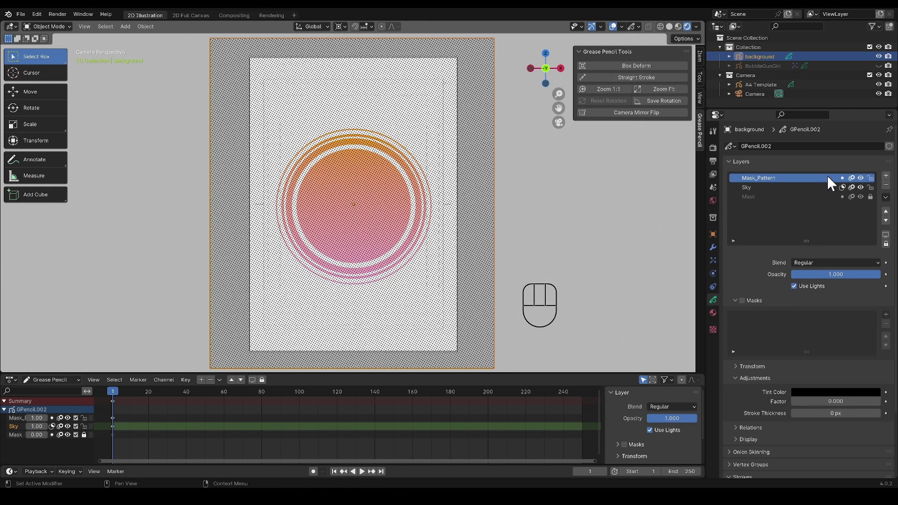
left_click(885, 221)
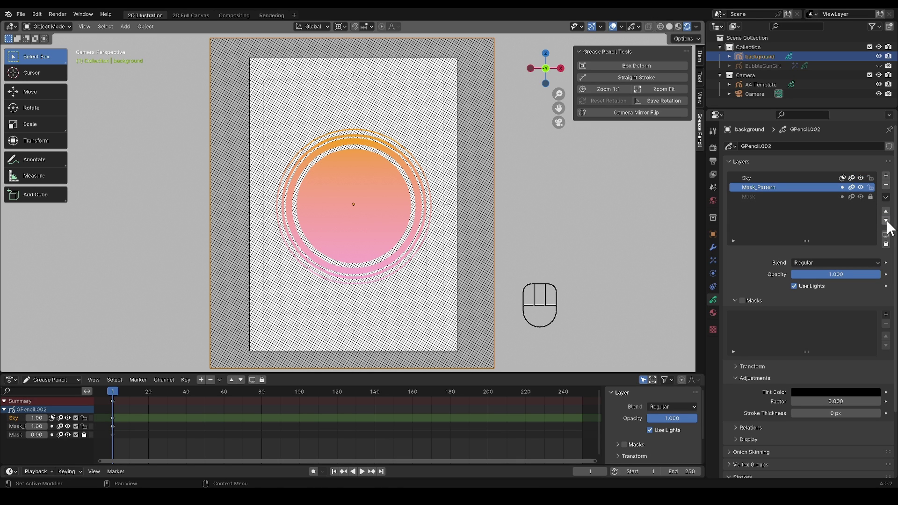
left_click_drag(877, 274, 791, 274)
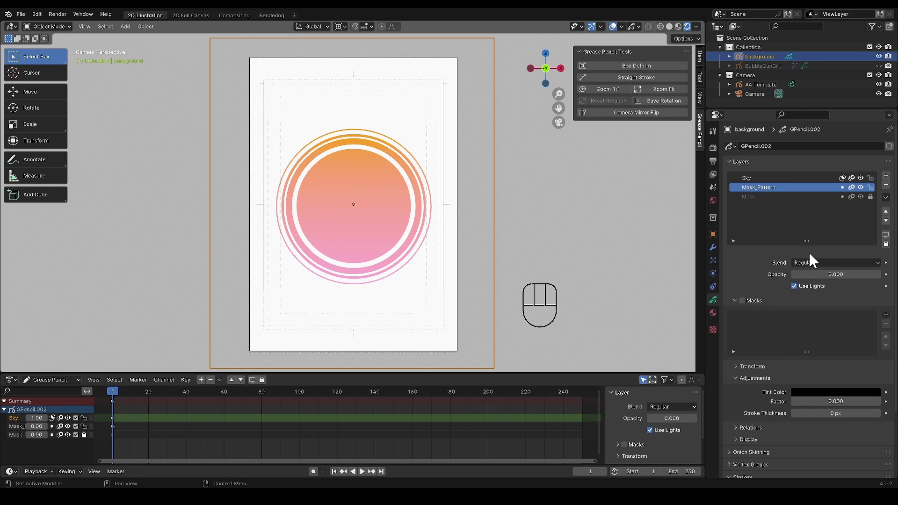
left_click(871, 187)
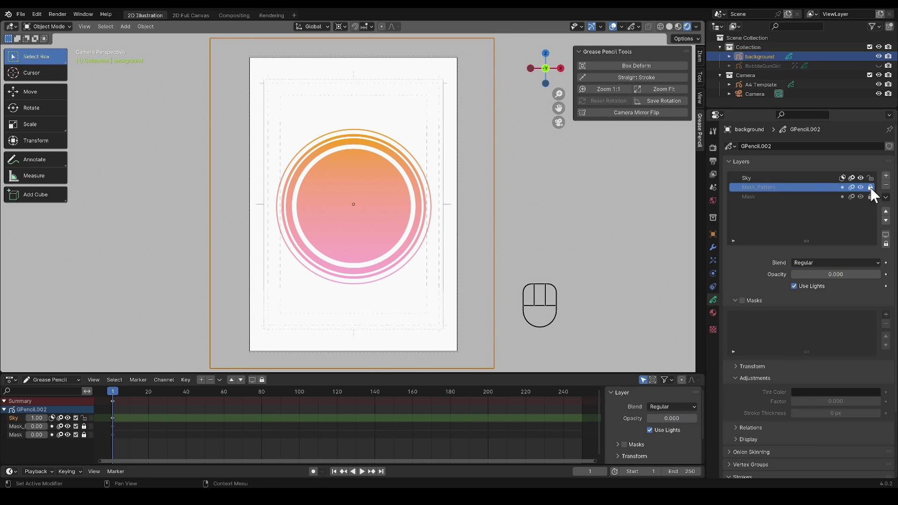
- Add Mask_Pattern as a second mask on the Sky layer and invert that mask
left_click(804, 174)
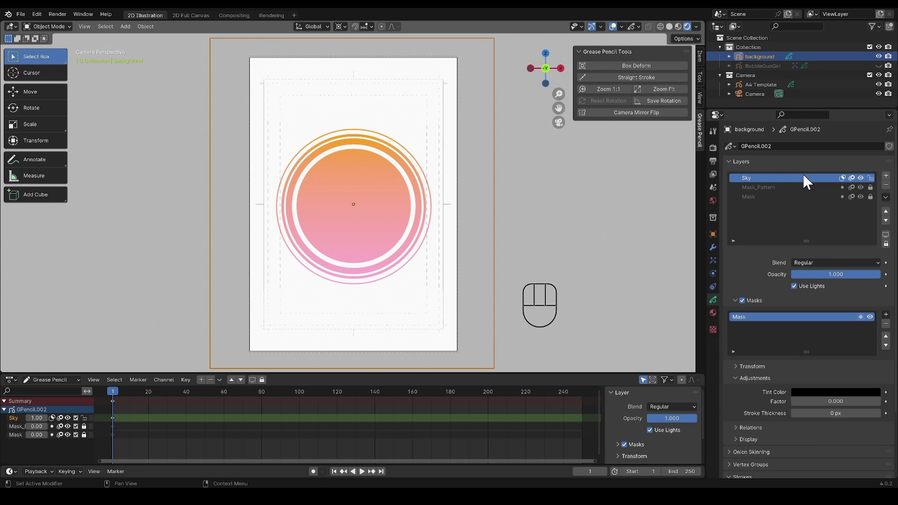
left_click(886, 315)
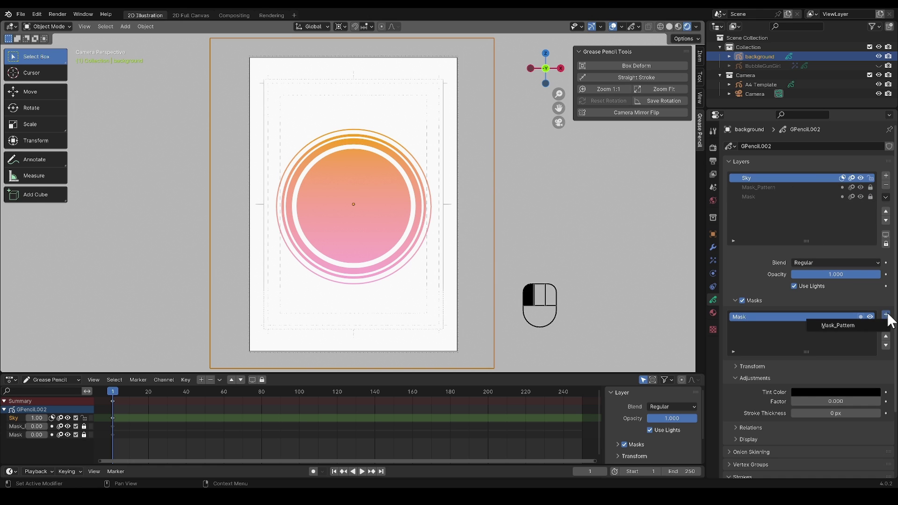
left_click(854, 324)
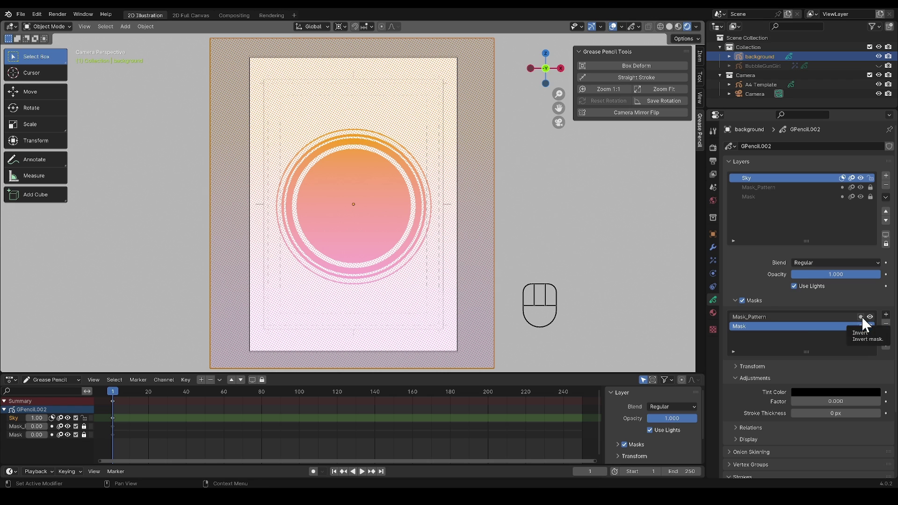
left_click(860, 317)
scroll(624, 308, "up", 3)
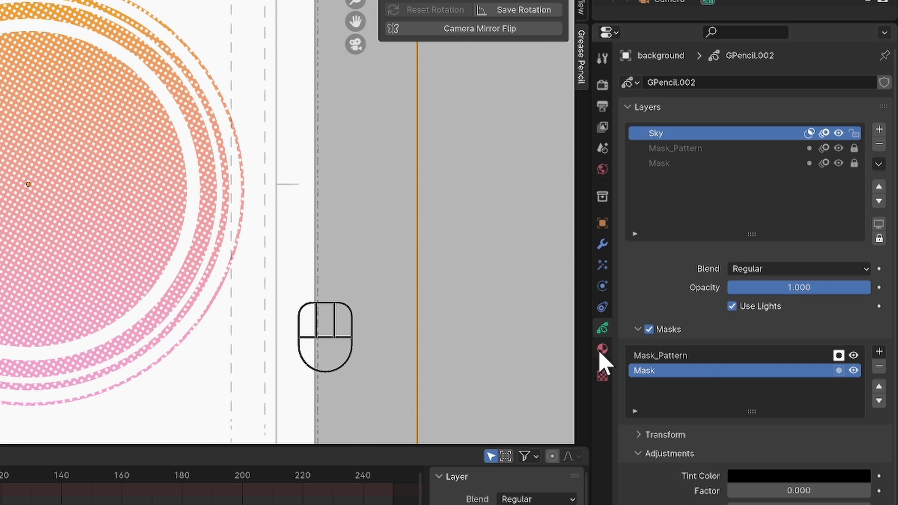
- Add a material slot to the background object holding a single-user copy of the Solid Fill 100% material
left_click(712, 312)
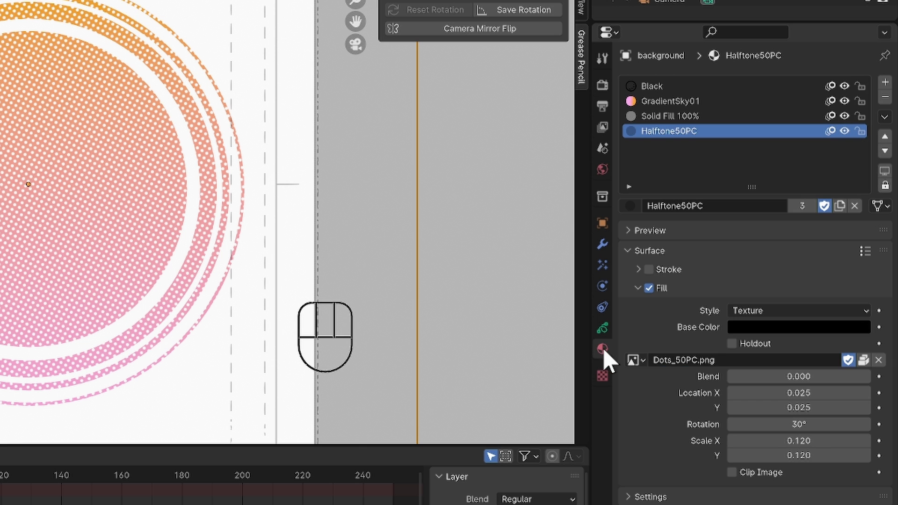
left_click(885, 82)
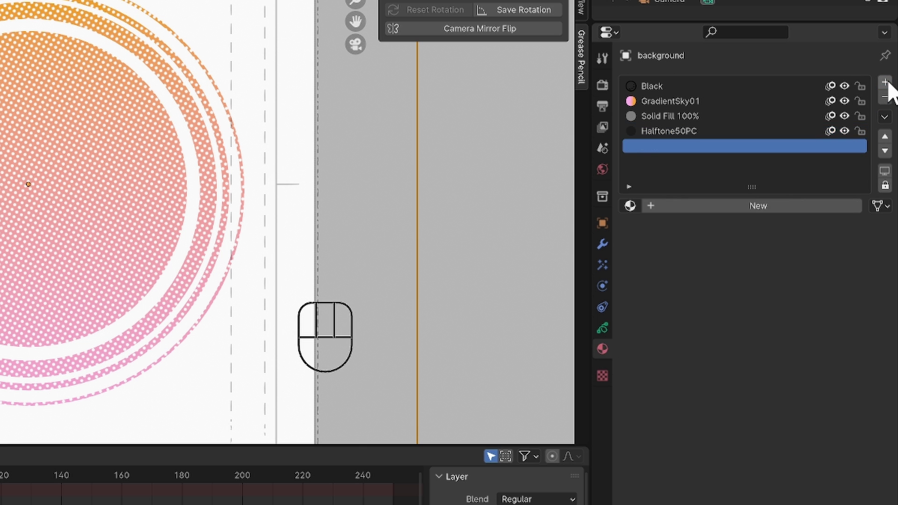
left_click(631, 206)
scroll(732, 351, "down", 5)
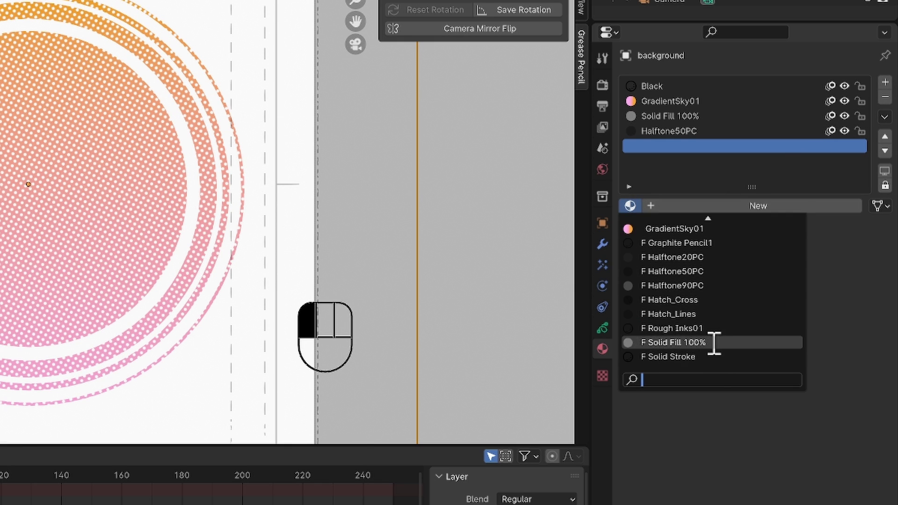
left_click(714, 344)
left_click(803, 206)
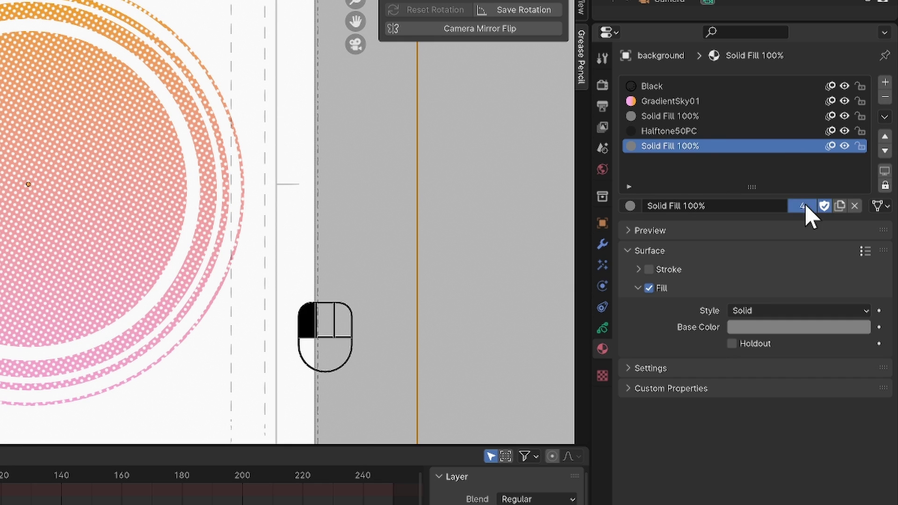
- Rename the copied material to Holdout and enable the Holdout option on its fill
left_click(745, 206)
type("Holdout")
key("Return")
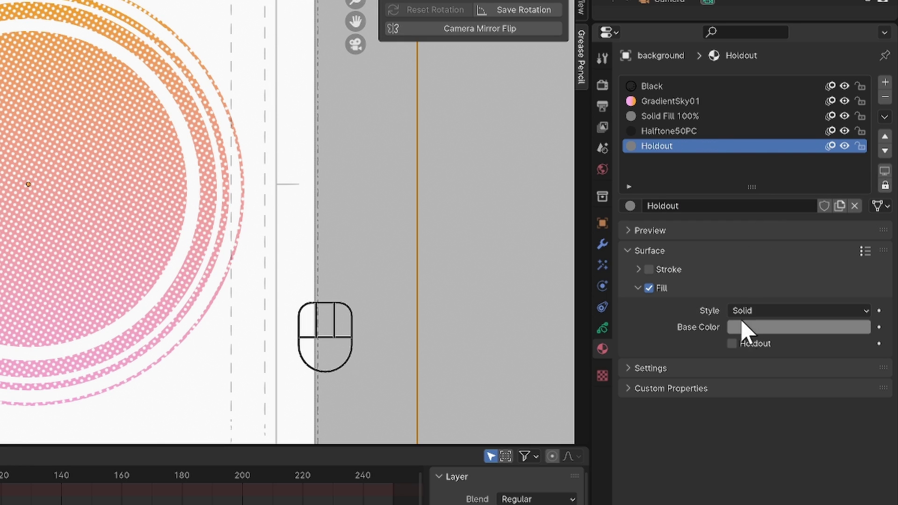
left_click(731, 345)
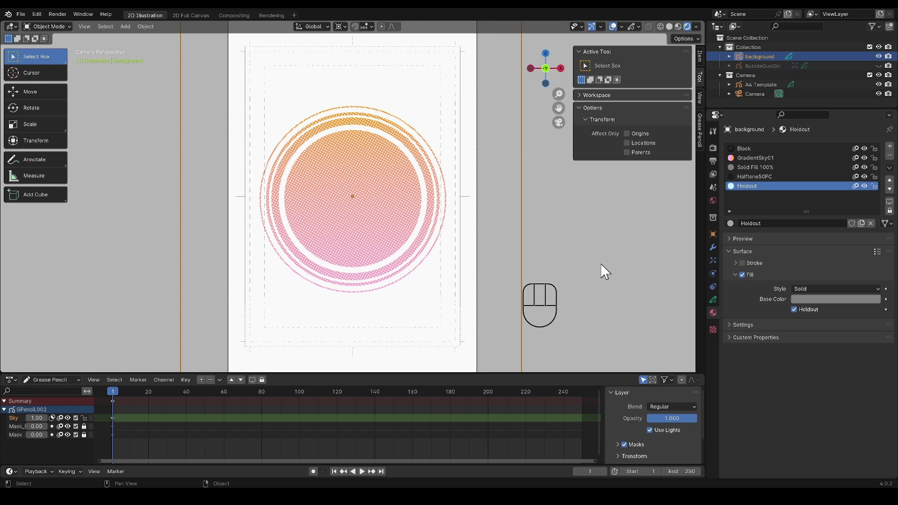
- Append the Grease Pencil data Cloud_01 through Cloud_04 from Clouds_Assets.blend into the scene
left_click(21, 14)
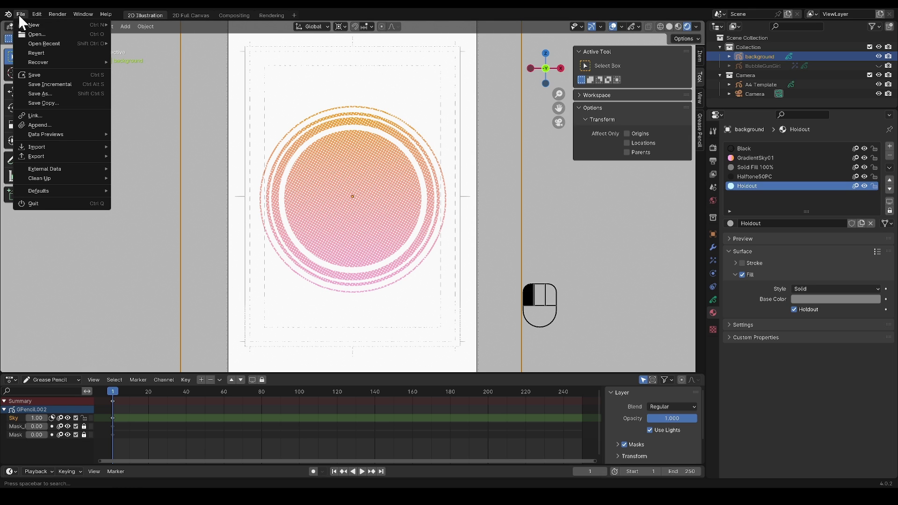
left_click(51, 123)
left_click(352, 147)
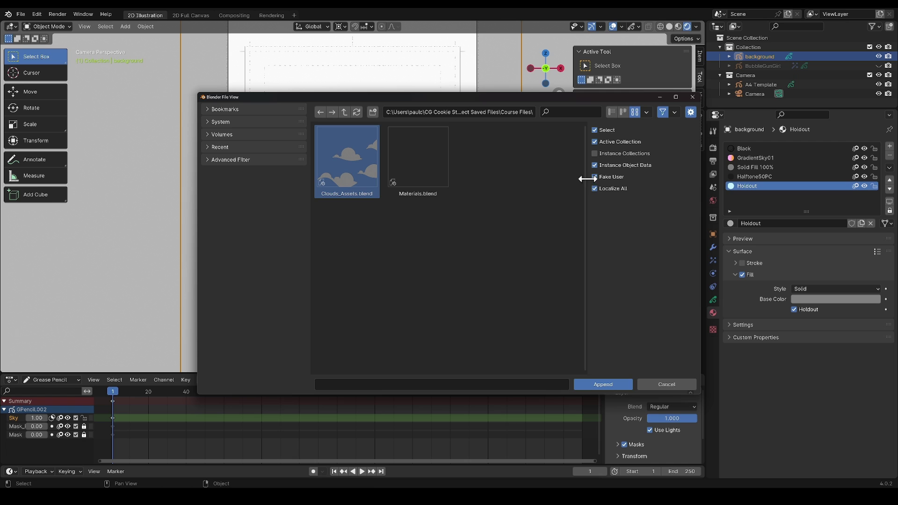
left_click(596, 380)
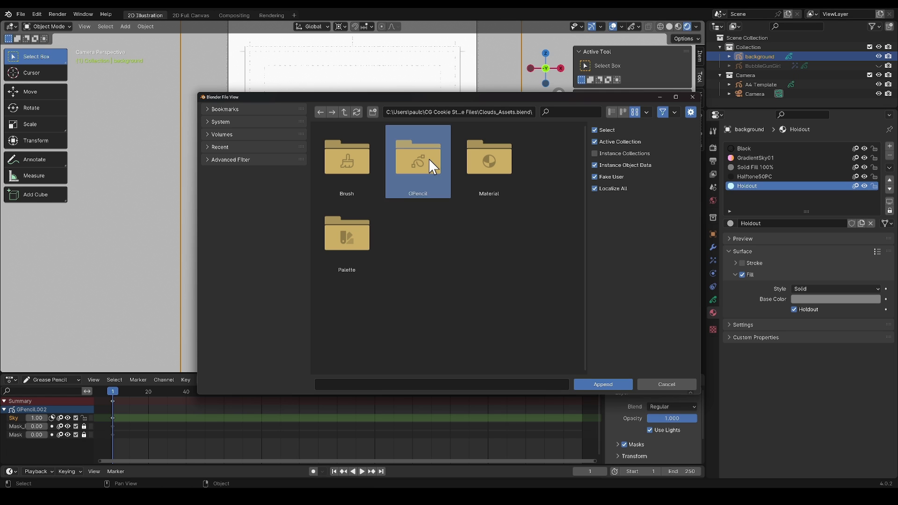
double_click(417, 157)
left_click(358, 168)
left_click(351, 236, "shift")
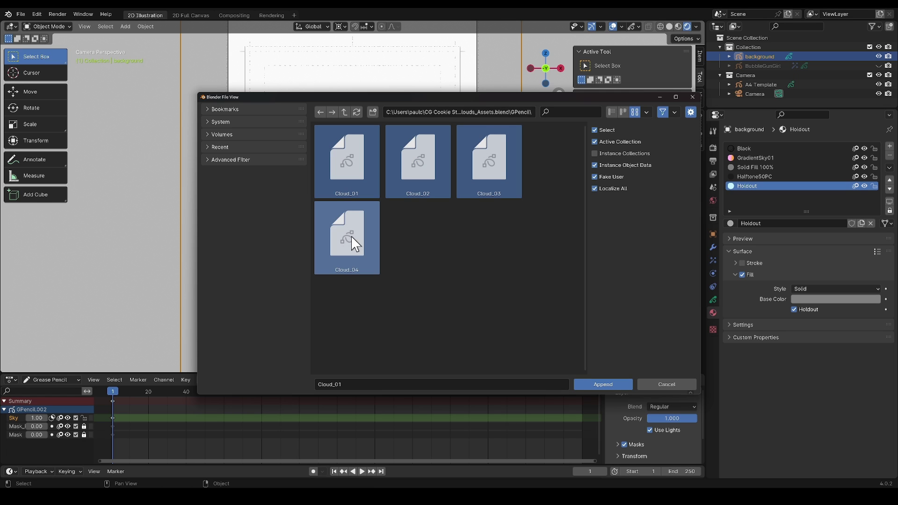
left_click(618, 385)
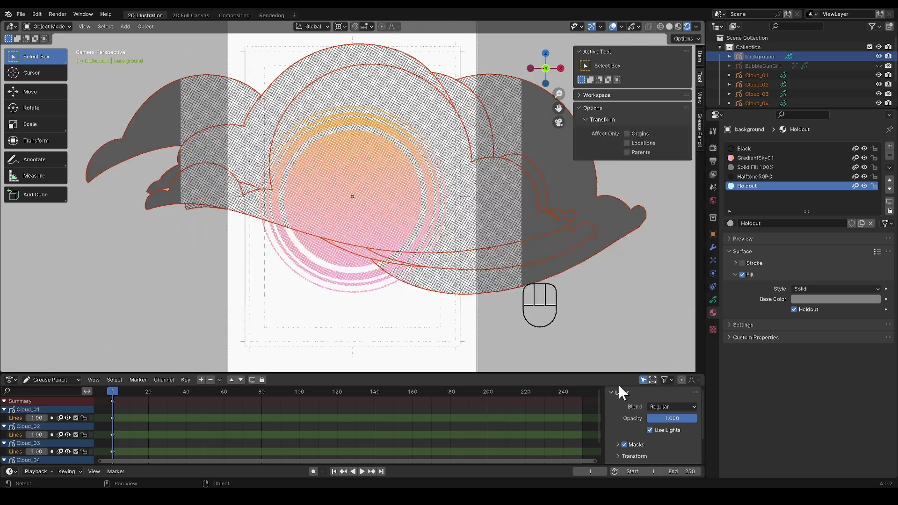
- Scale down the four appended cloud objects together in the front view
key("KP_1")
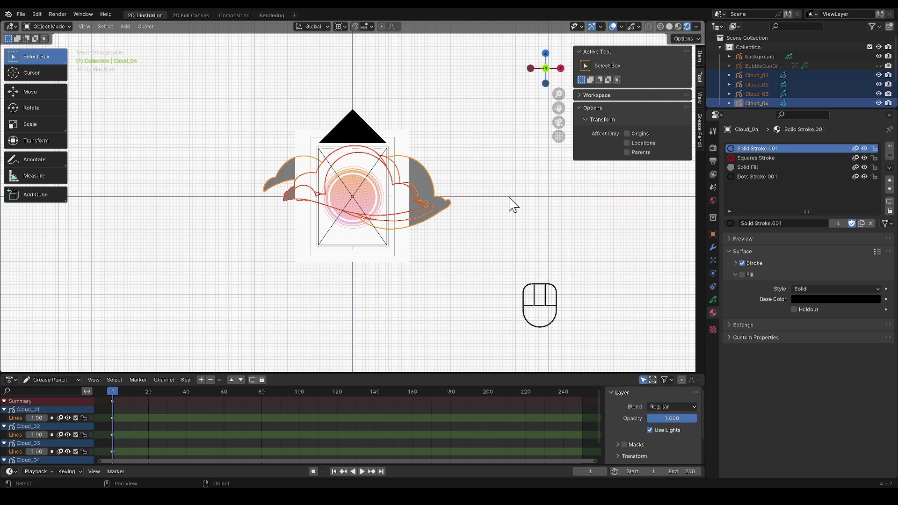
key("s")
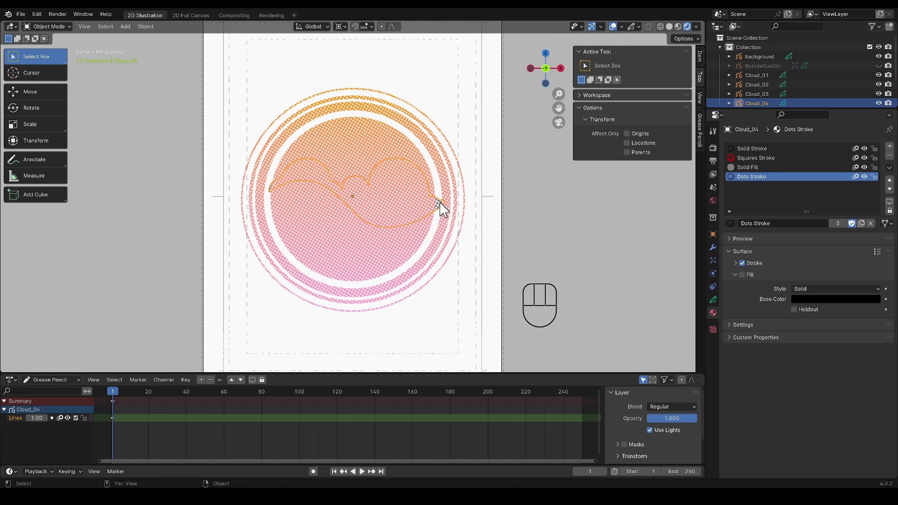
- Move Cloud_04 to the lower right of the sky circle and Cloud_01 to its upper left
key("g")
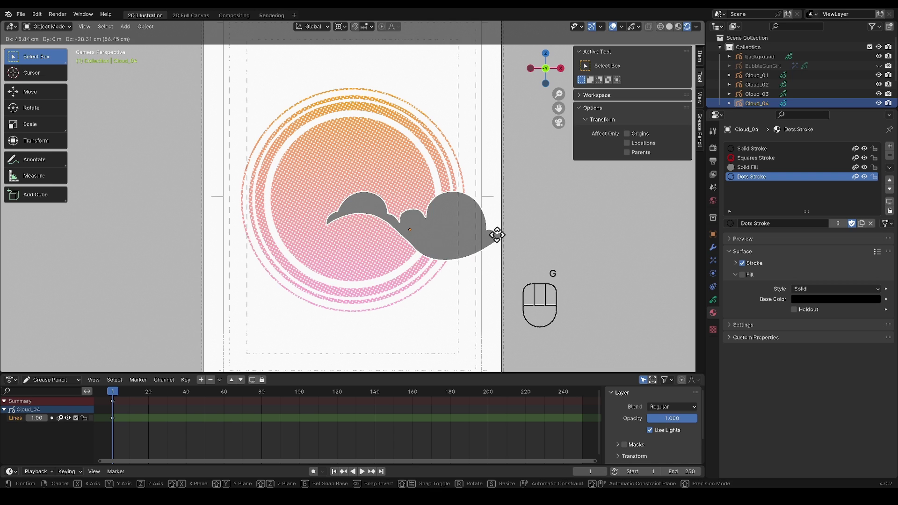
left_click(501, 259)
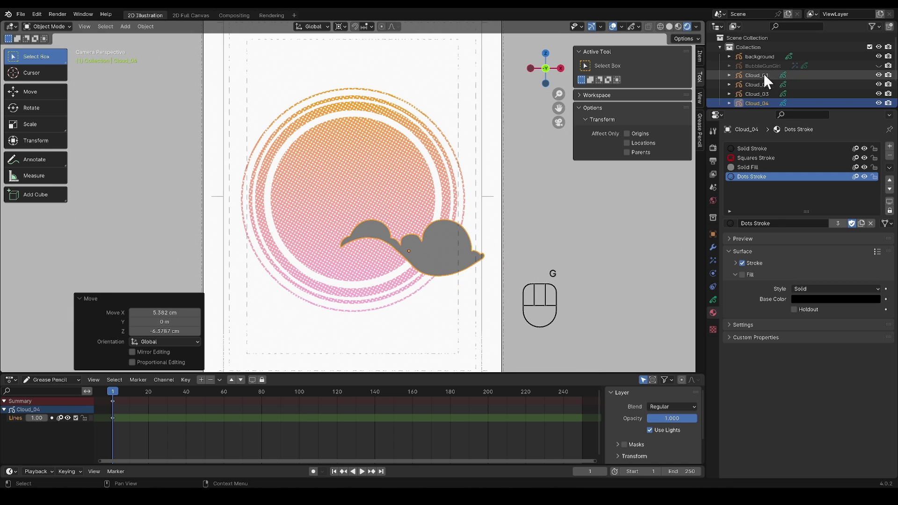
left_click(757, 75)
key("g")
left_click(337, 149)
- Place Cloud_02, scaled to 0.686, at the sky circle's lower left and Cloud_03 at its upper right
left_click(375, 201)
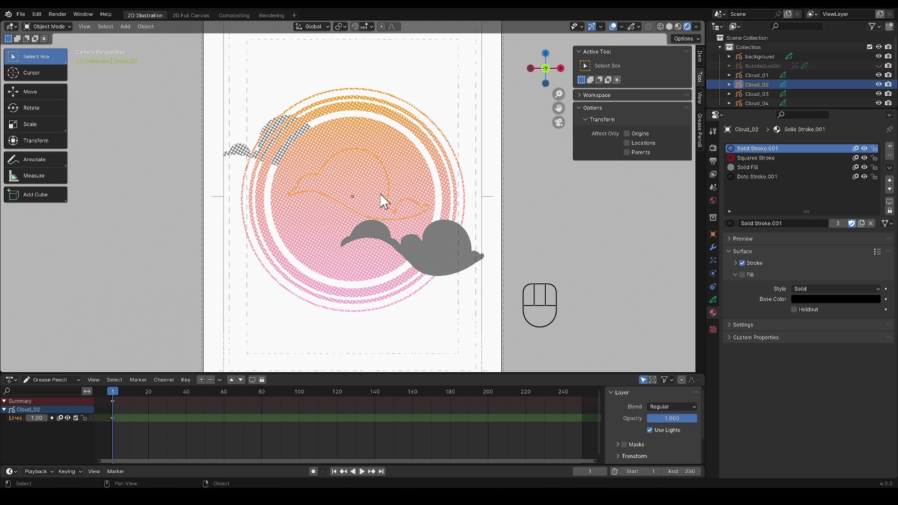
key("g")
left_click(286, 277)
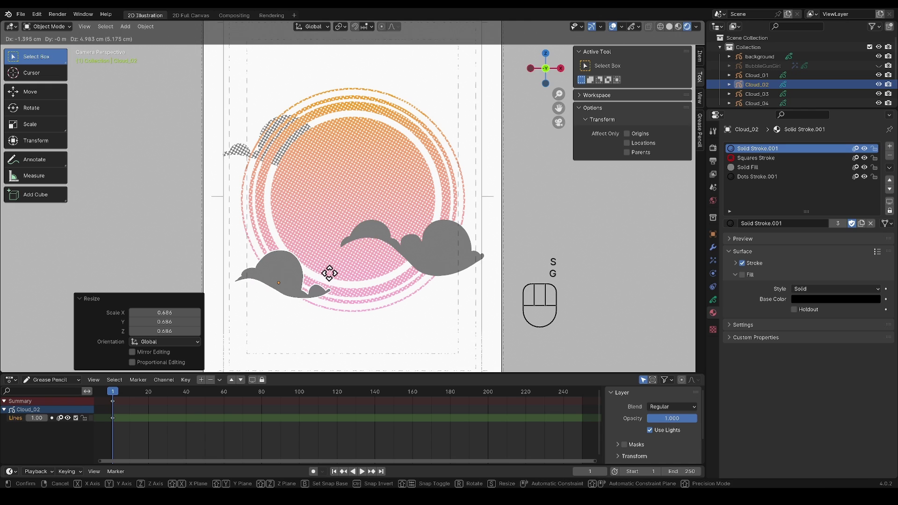
left_click(758, 94)
key("g")
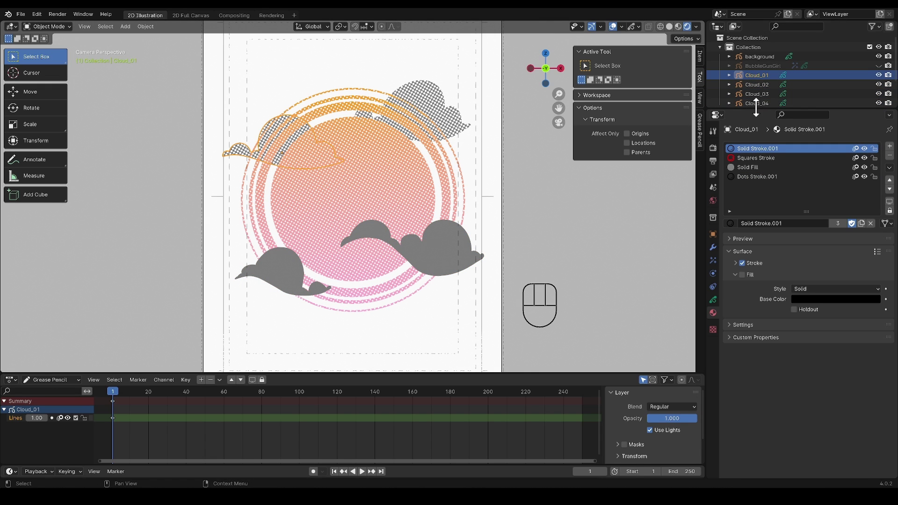
- Join the four cloud objects into Cloud_01 and apply all transforms to the joined object
left_click_drag(756, 109, 756, 137)
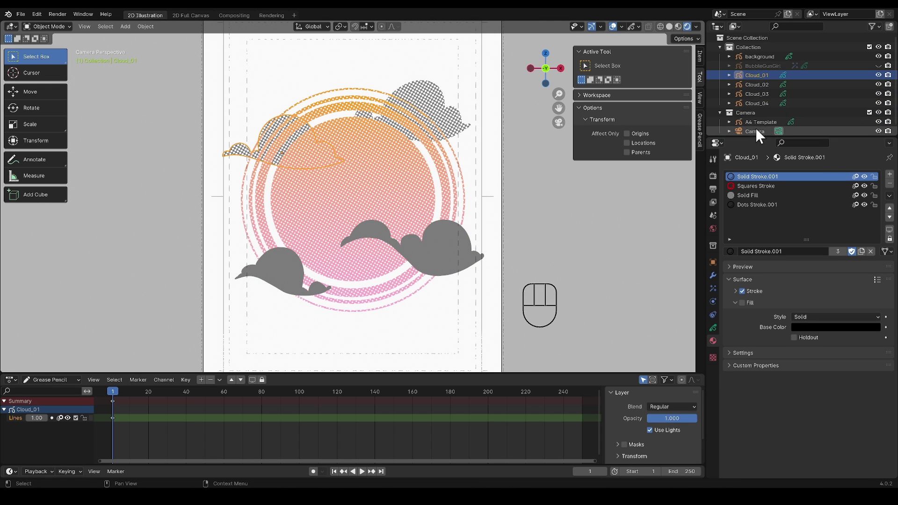
left_click(758, 101, "shift")
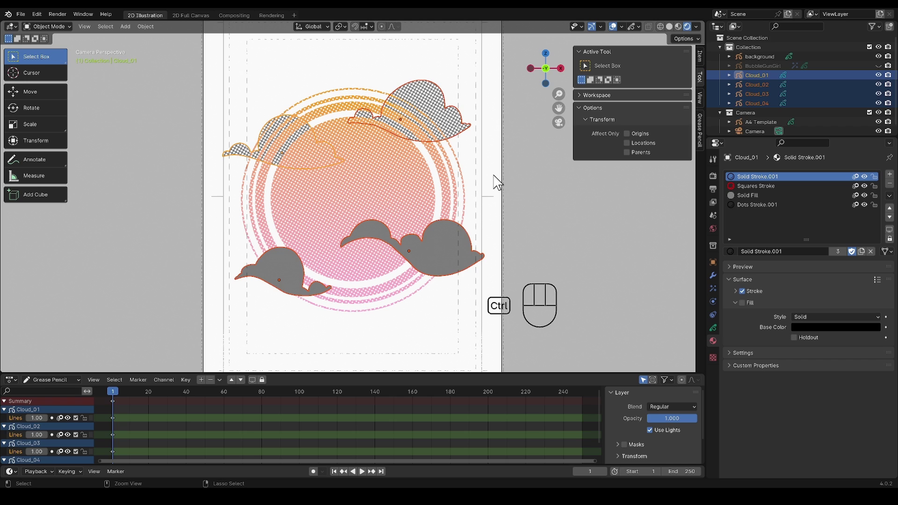
key("ctrl+j")
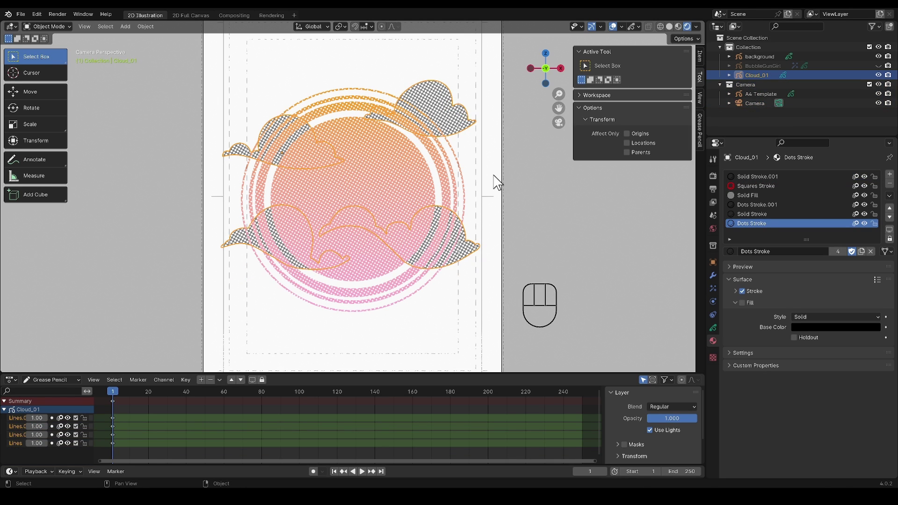
left_click(146, 27)
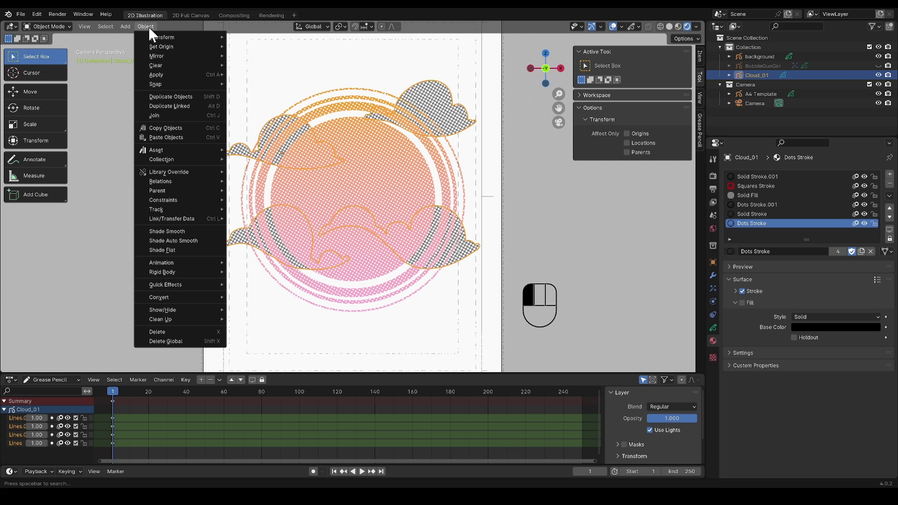
mouse_move(161, 70)
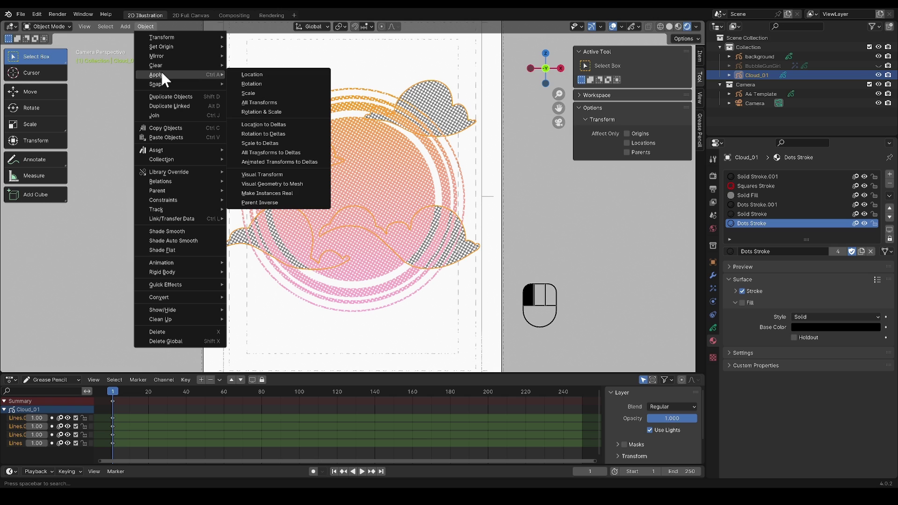
left_click(273, 102)
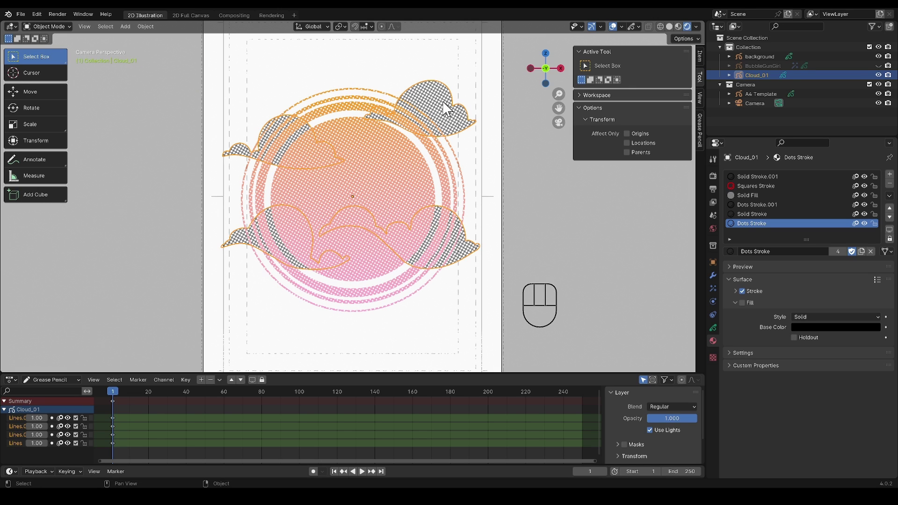
- Copy all of Cloud_01's strokes, then hide the object in the viewport and disable it in renders
key("Tab")
key("a")
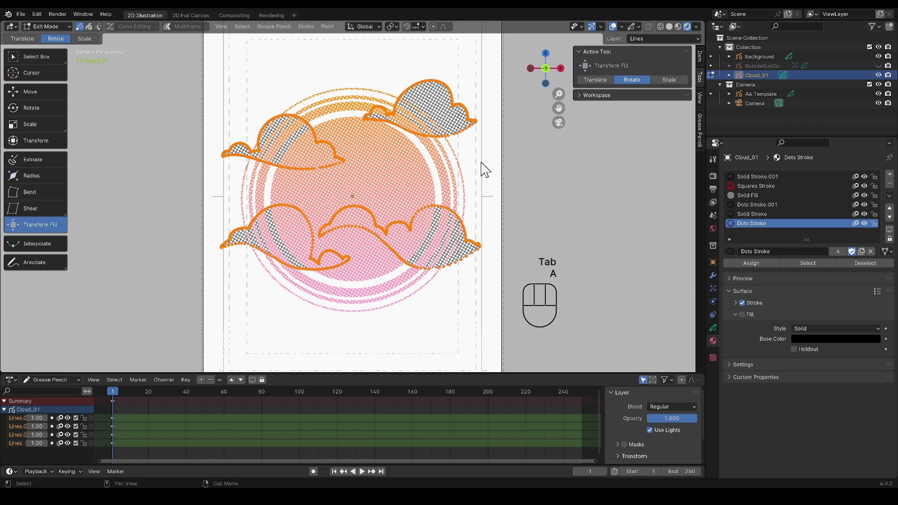
key("ctrl")
key("Tab")
left_click(878, 75)
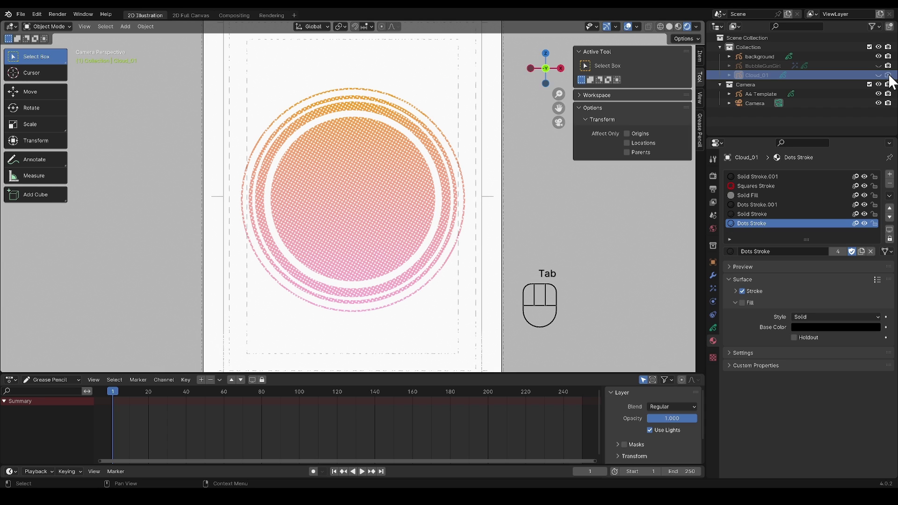
left_click(888, 76)
- Add a new layer to the background object and paste the copied cloud strokes into it
left_click(768, 56)
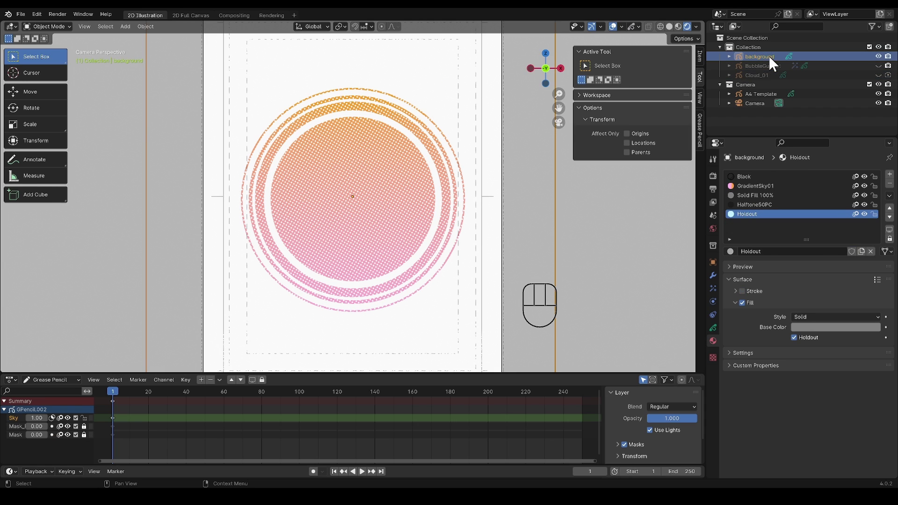
left_click(713, 328)
left_click(886, 204)
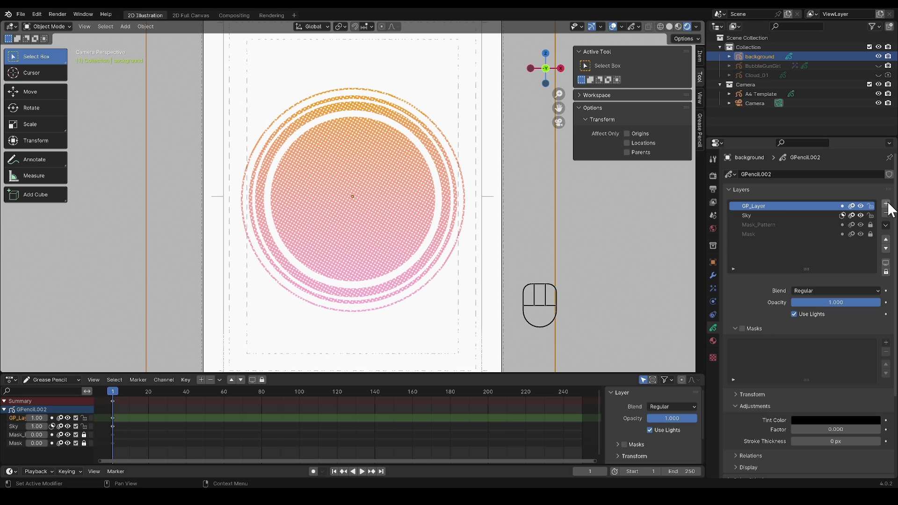
key("Tab")
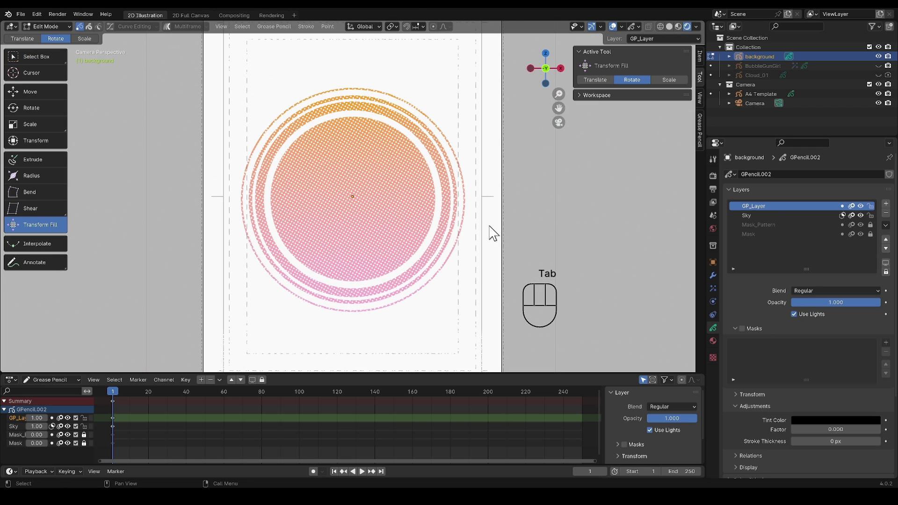
key("ctrl+v")
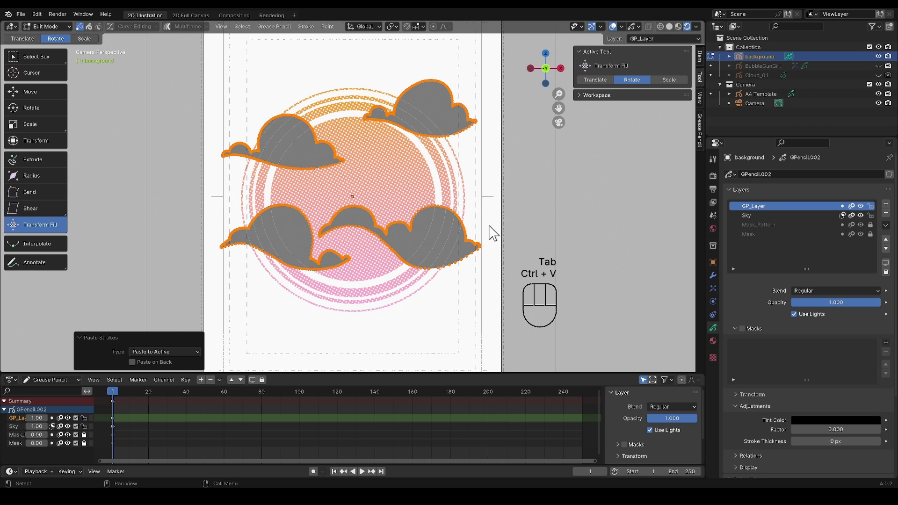
- Assign the Holdout material to the pasted cloud strokes
left_click(713, 341)
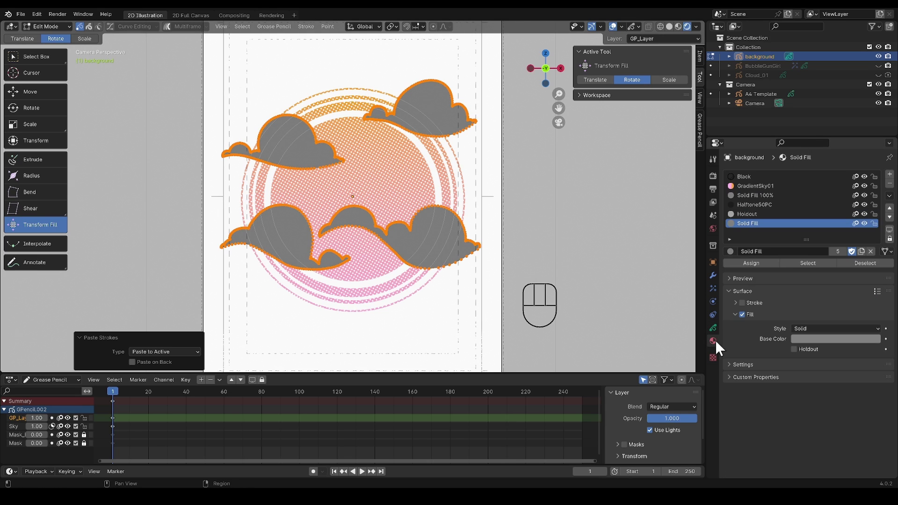
left_click(759, 215)
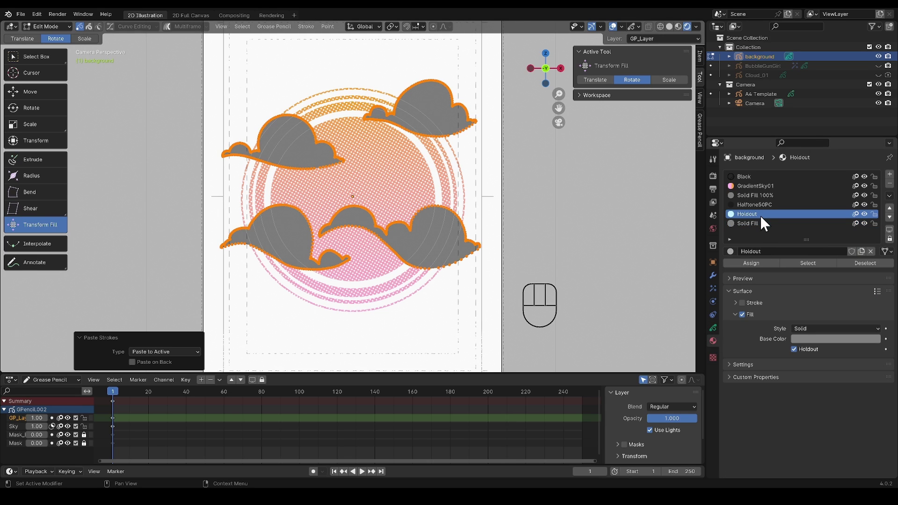
left_click(758, 263)
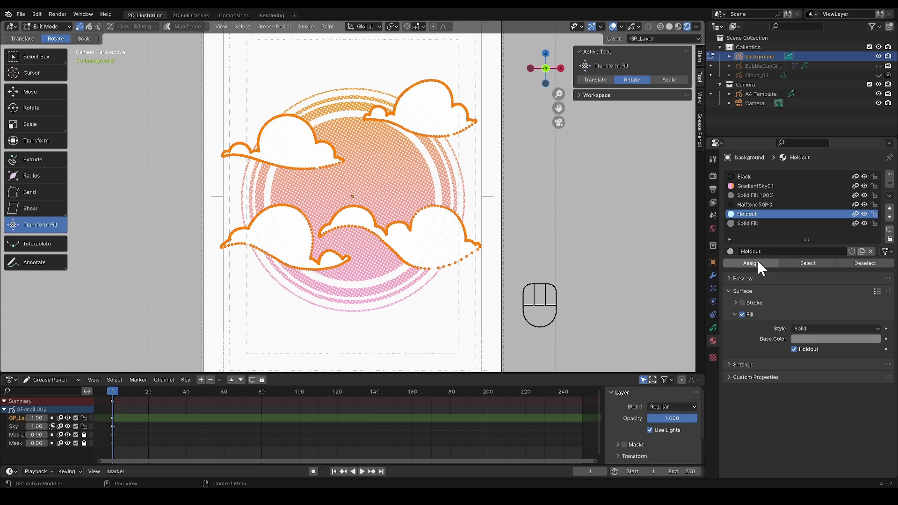
- Move the cloud layer below Mask_Pattern, merge it down into the Mask layer, and return to Object Mode
left_click(712, 324)
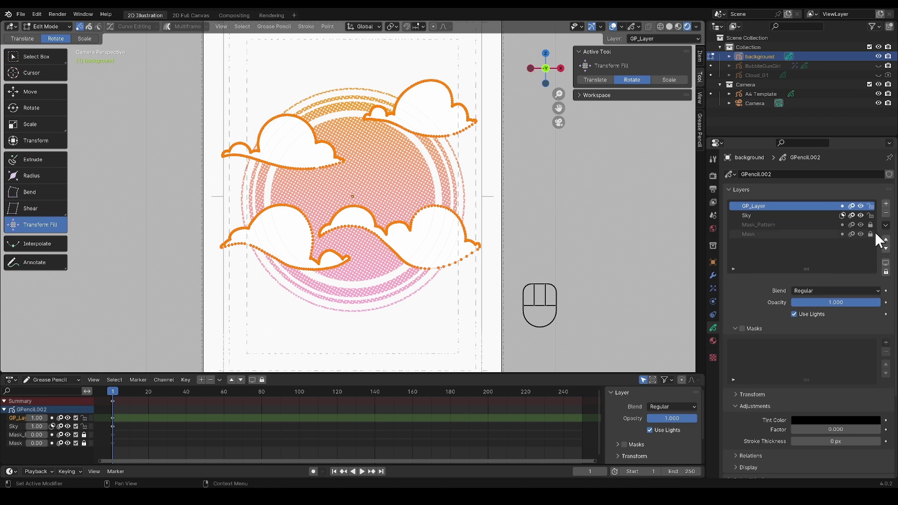
left_click(885, 248)
left_click(885, 249)
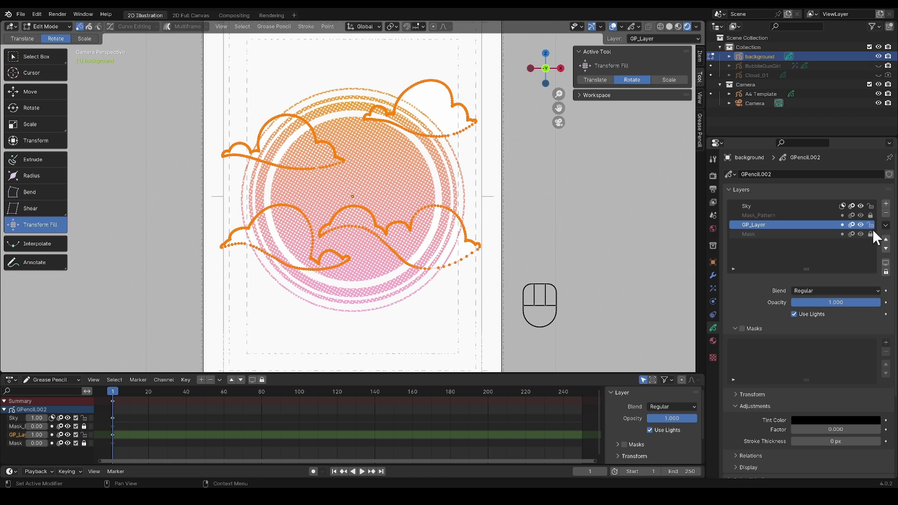
left_click(885, 225)
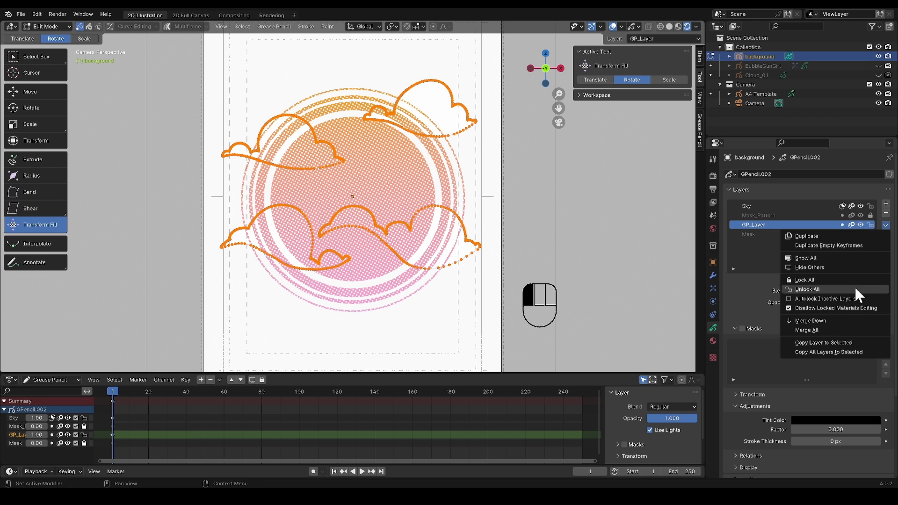
left_click(838, 319)
key("Tab")
scroll(460, 261, "down", 1)
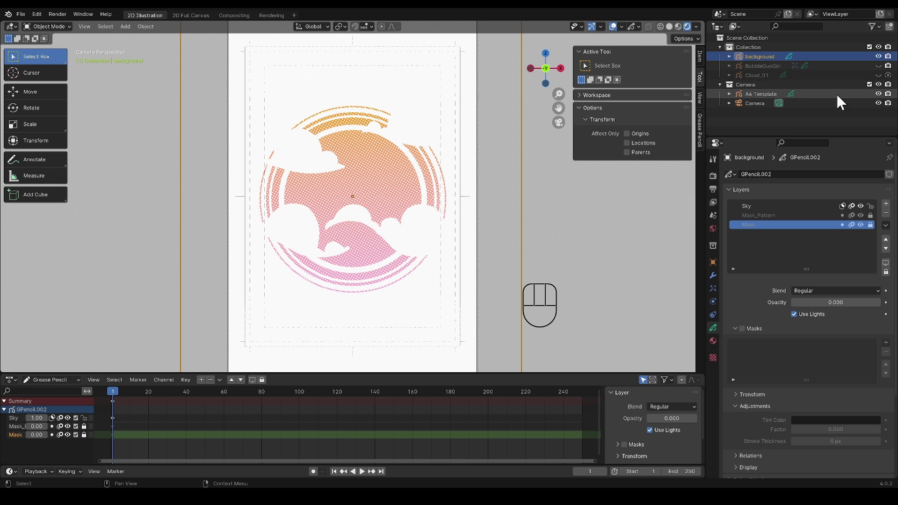
- Show the BubbleGunGirl object, then reposition and rescale the background's lower-right holdout cloud around the character
left_click(877, 66)
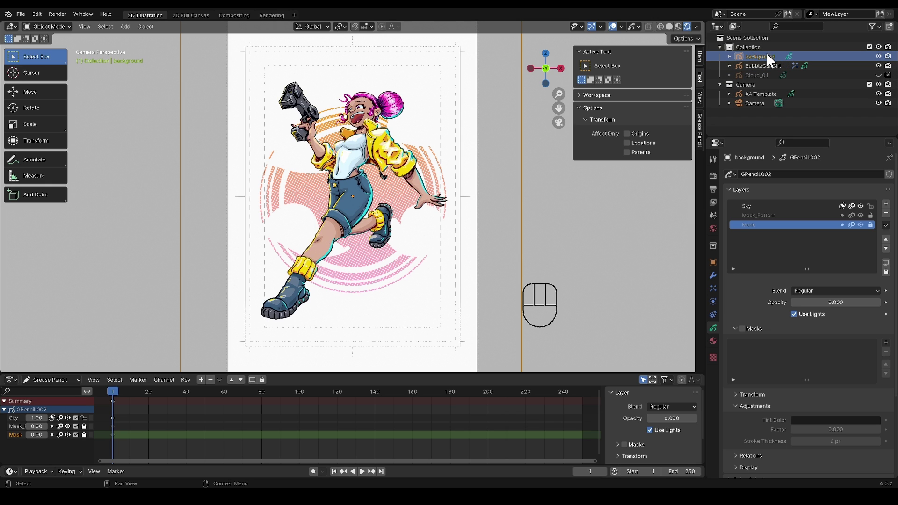
key("Tab")
key("l")
key("g")
left_click(461, 266)
key("s")
left_click(445, 258)
key("g")
left_click(453, 251)
- Move the lower-left holdout cloud down behind the character's leg and scale the upper-right cloud to 0.658
key("l")
key("g")
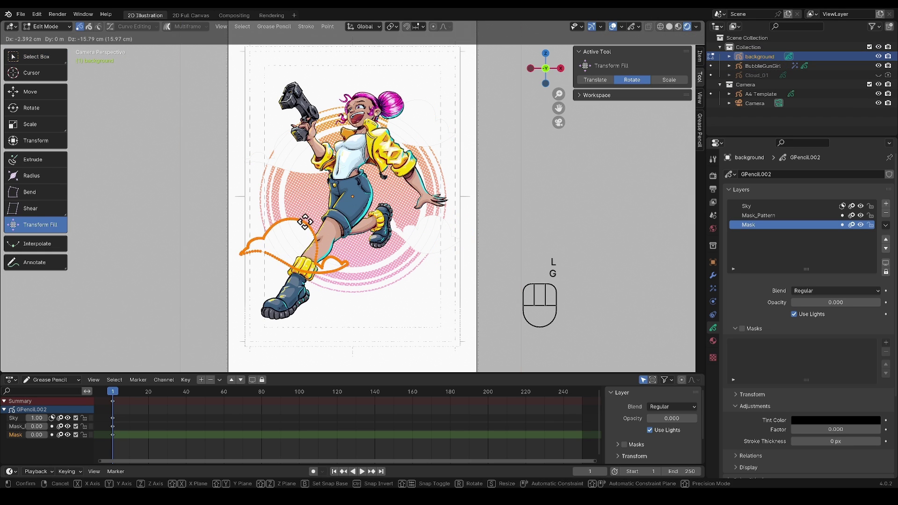
left_click(305, 221)
left_click(428, 136)
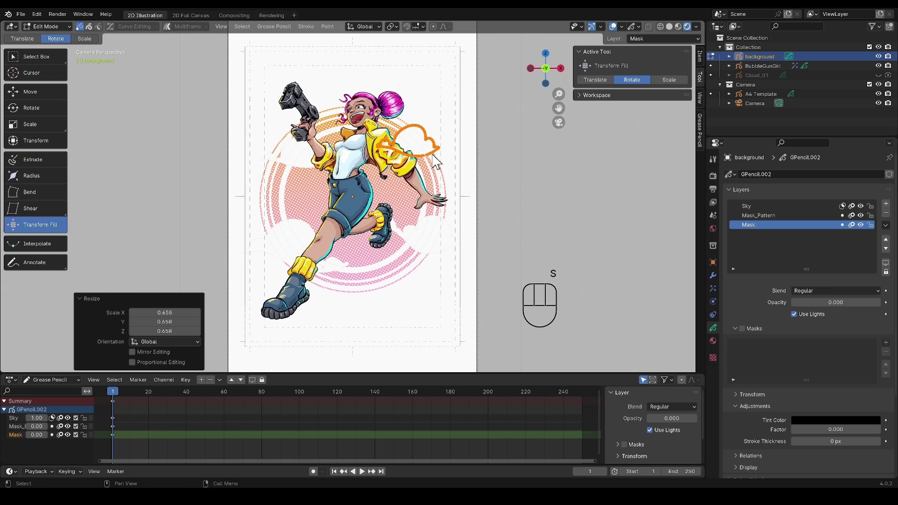
- Duplicate a holdout cloud, shrink the copy, and place it beside the character's waist under the outstretched arm
key("shift+d")
left_click(353, 204)
key("s")
left_click(342, 201)
key("g")
left_click(396, 181)
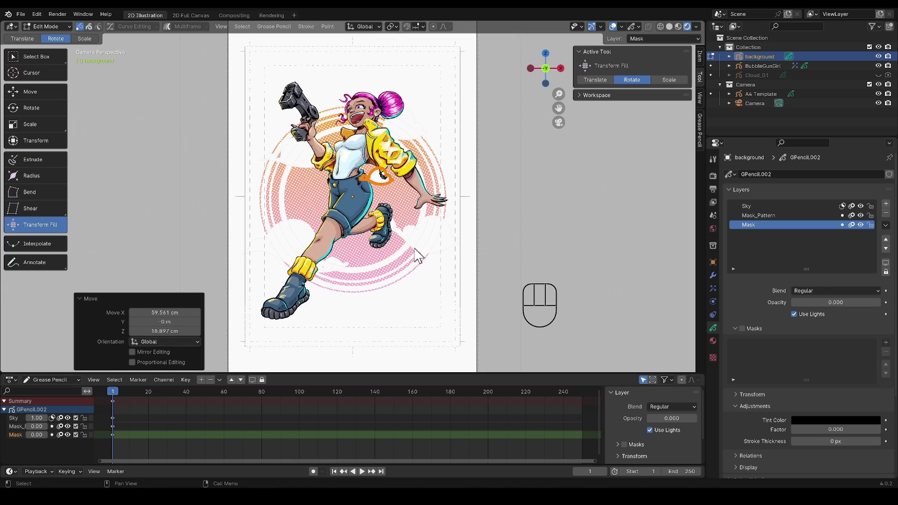
- Duplicate another holdout cloud toward the lower right of the sky circle and leave Edit Mode
key("l")
key("shift+d")
left_click(460, 307)
key("Tab")
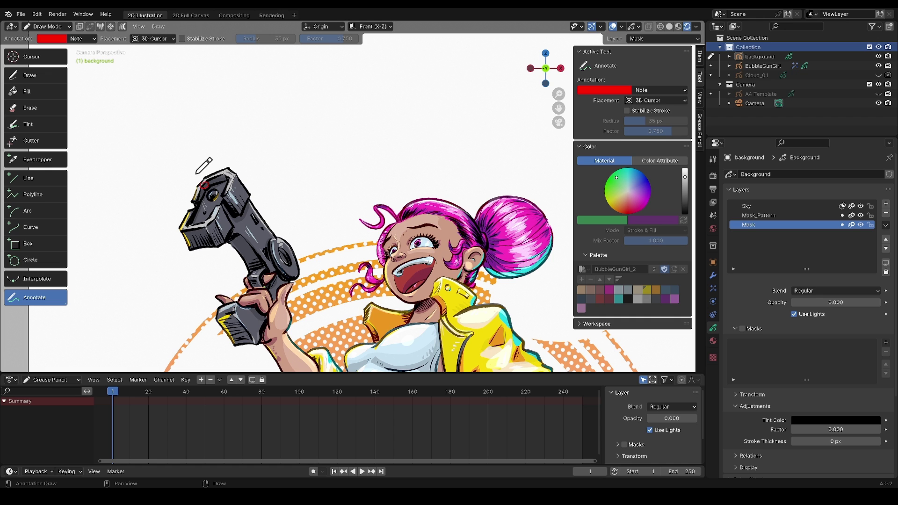
- Sketch red annotation strokes at the gun's muzzle and in the empty area above it
left_click_drag(197, 163, 191, 169)
left_click_drag(206, 137, 205, 138)
mouse_move(154, 112)
left_mouse_down()
mouse_move(167, 139)
mouse_move(155, 107)
left_mouse_up()
mouse_move(159, 122)
middle_mouse_down("ctrl")
mouse_move(191, 136)
mouse_move(181, 148)
middle_mouse_up("ctrl")
mouse_move(244, 144)
left_mouse_down()
mouse_move(270, 168)
mouse_move(272, 140)
mouse_move(292, 132)
mouse_move(275, 148)
left_mouse_up()
mouse_move(254, 228)
left_mouse_down()
mouse_move(224, 210)
mouse_move(284, 174)
mouse_move(257, 124)
left_mouse_up()
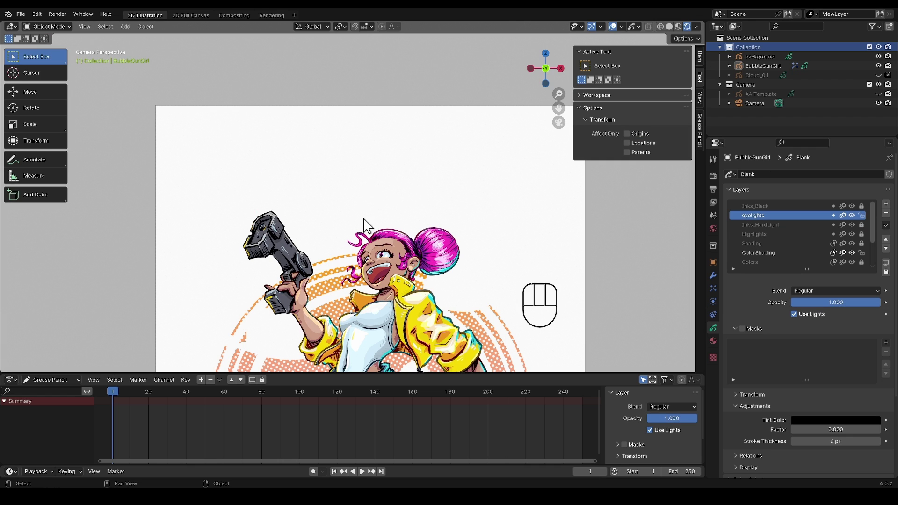
- Add a blank Grease Pencil object and rename both the object and its data Bubbles
key("shift+a")
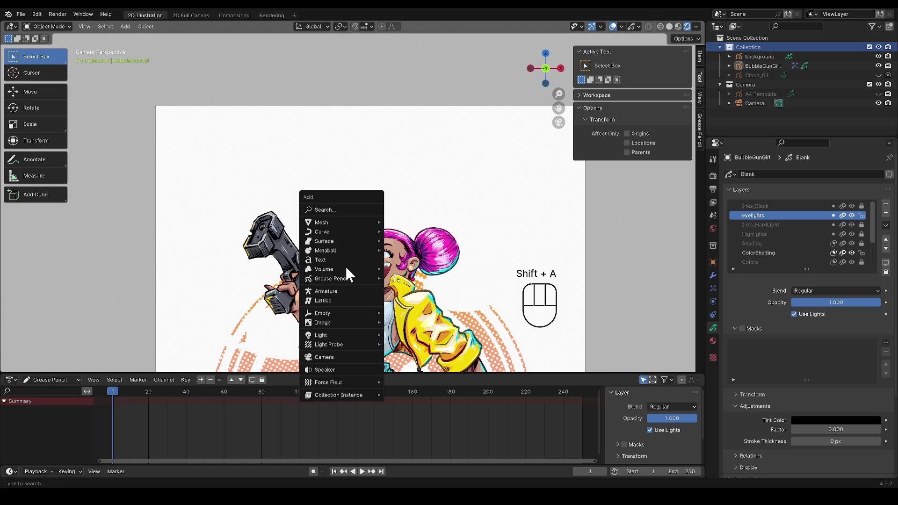
mouse_move(344, 277)
left_click(412, 279)
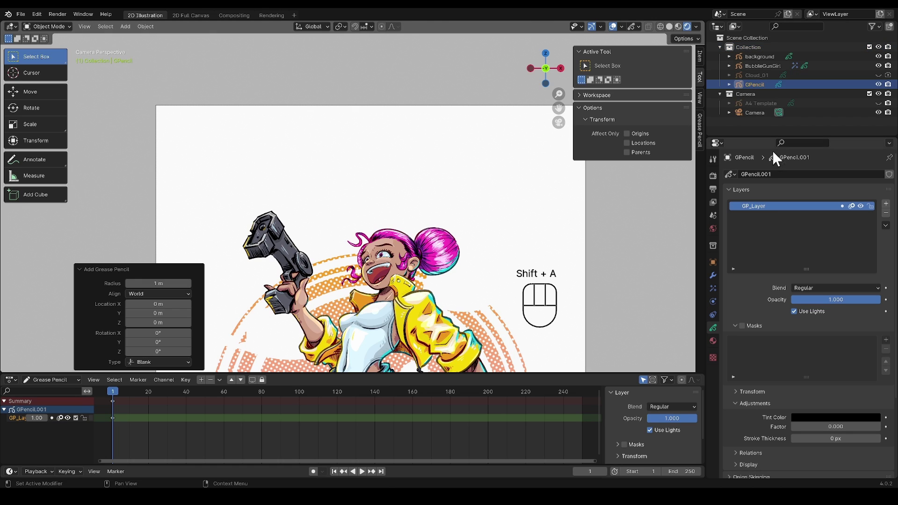
double_click(756, 85)
type("Bubbles")
key("Return")
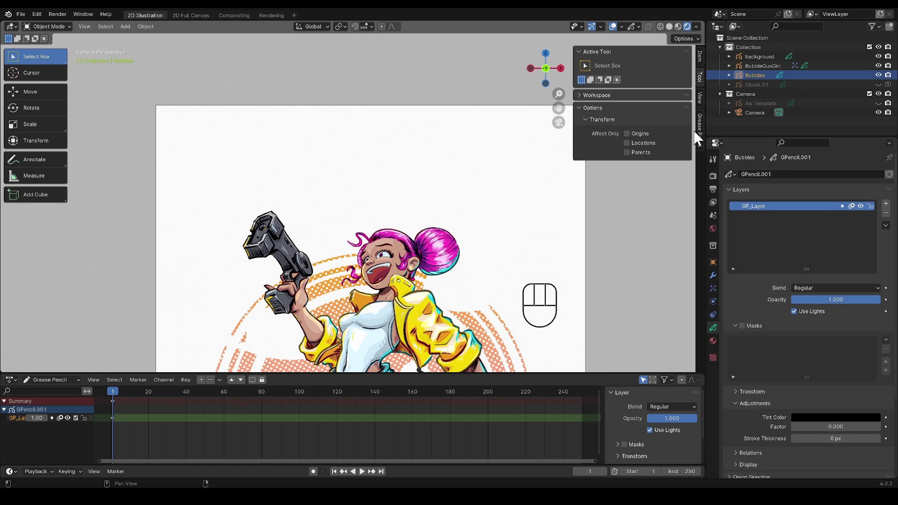
double_click(768, 177)
type("Bubbles")
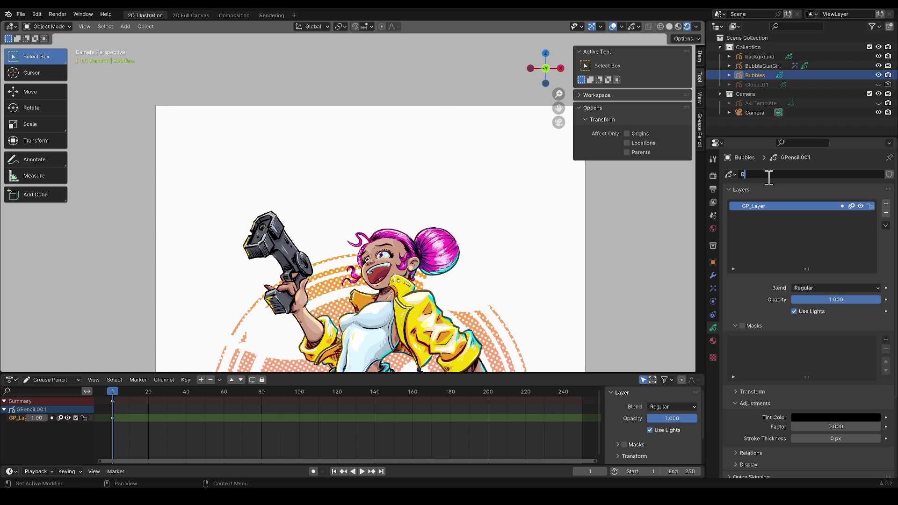
key("Return")
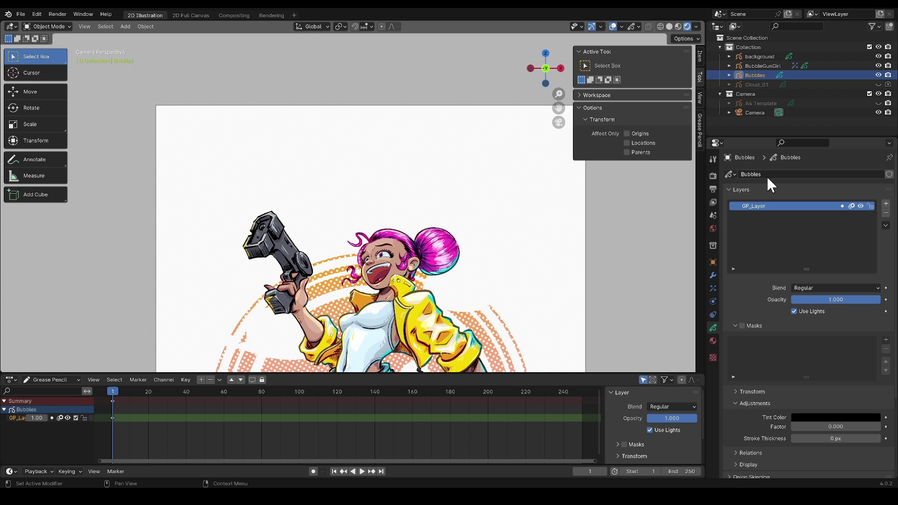
- Append the Bubbles02 brush from the Brush data in Brushes_Library.blend
left_click(21, 13)
left_click(34, 124)
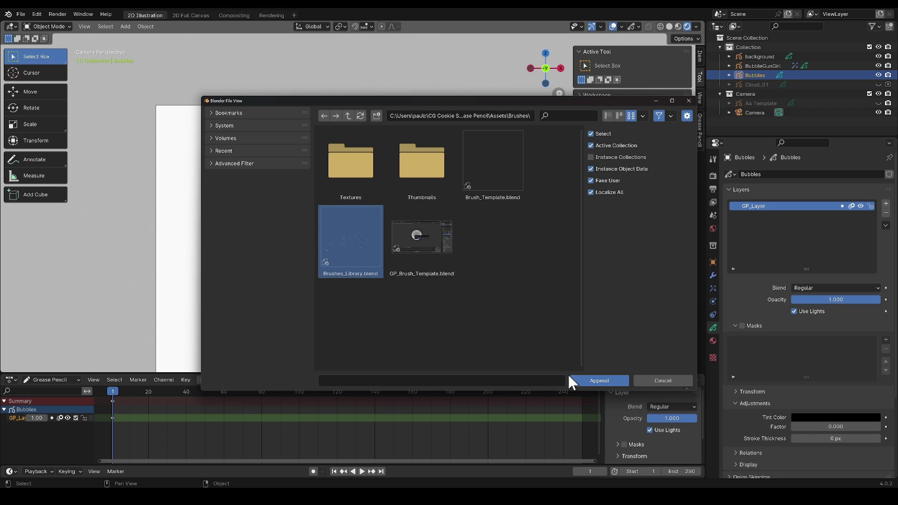
left_click(601, 378)
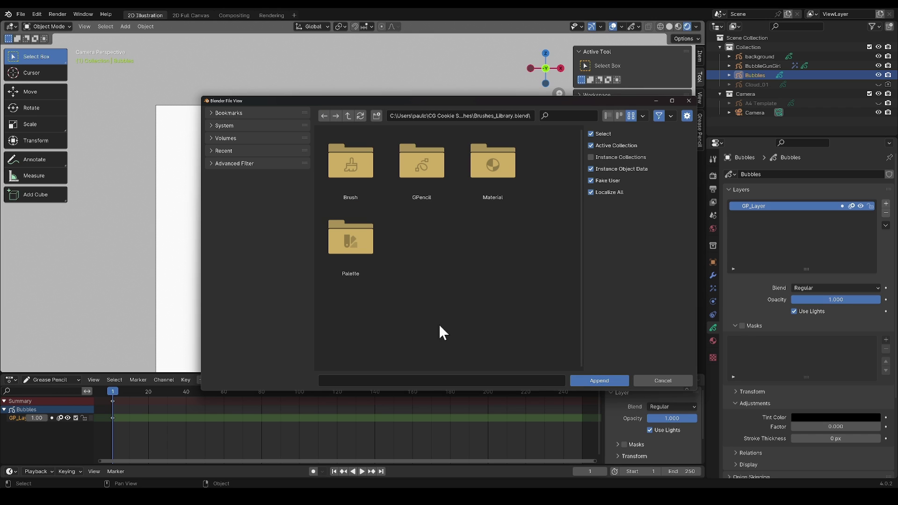
double_click(352, 168)
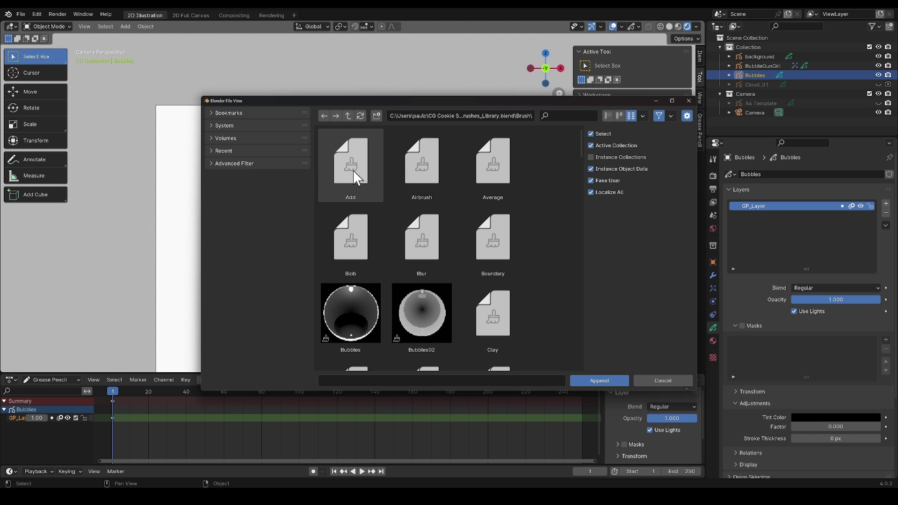
left_click(414, 307)
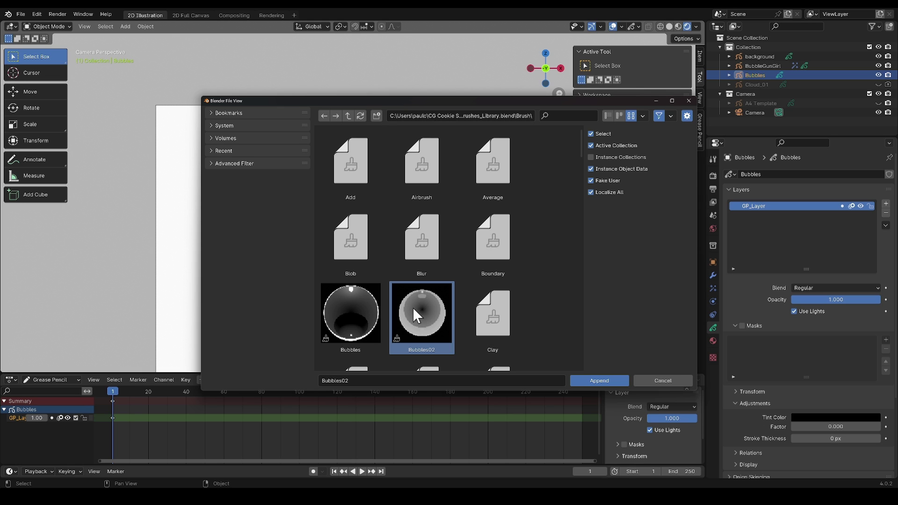
left_click(586, 379)
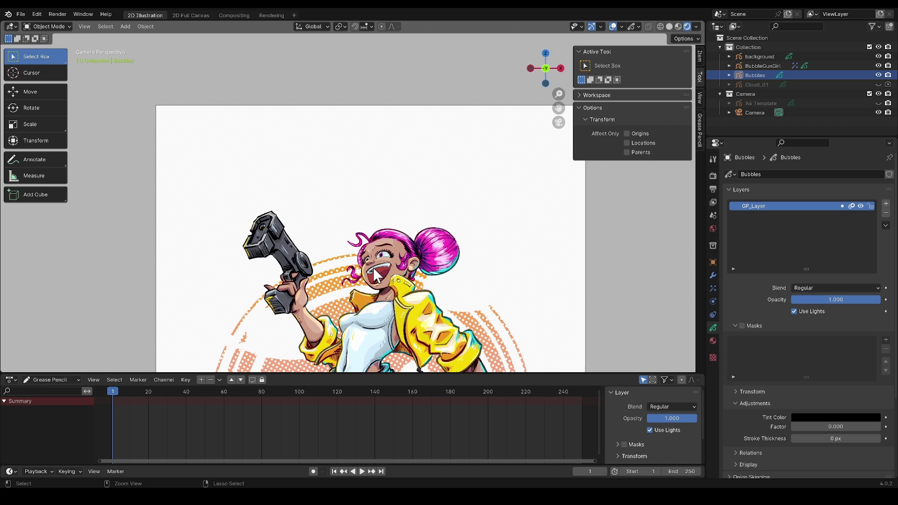
- Put the Bubbles object in Draw Mode and choose the Bubbles02 brush
key("ctrl+Tab")
left_click(370, 215)
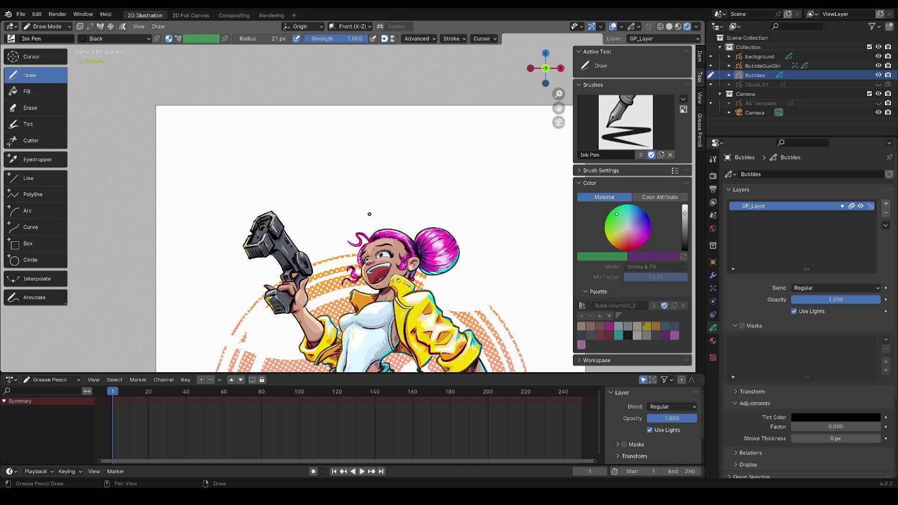
left_click(627, 122)
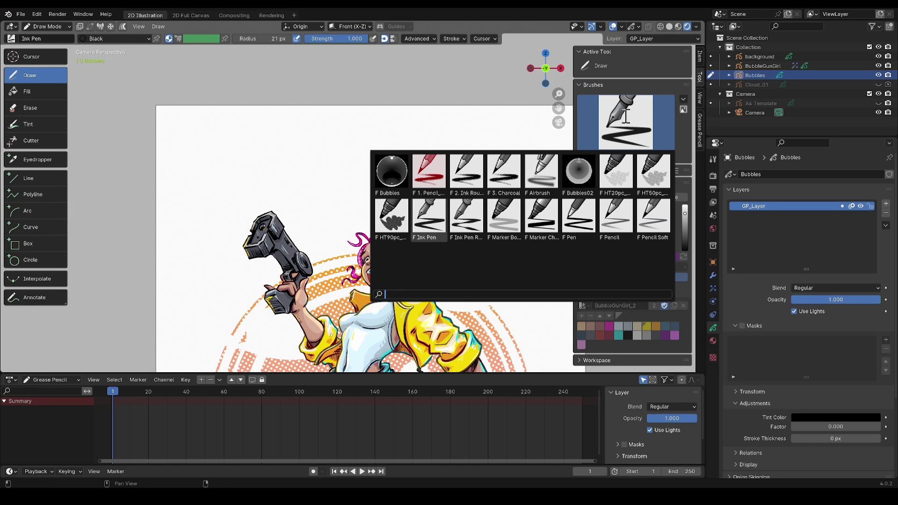
left_click(576, 175)
- Try a trail of bubbles rising from the gun's muzzle and undo it
mouse_move(220, 219)
left_mouse_down()
mouse_move(210, 201)
mouse_move(240, 187)
mouse_move(206, 180)
mouse_move(268, 131)
left_mouse_up()
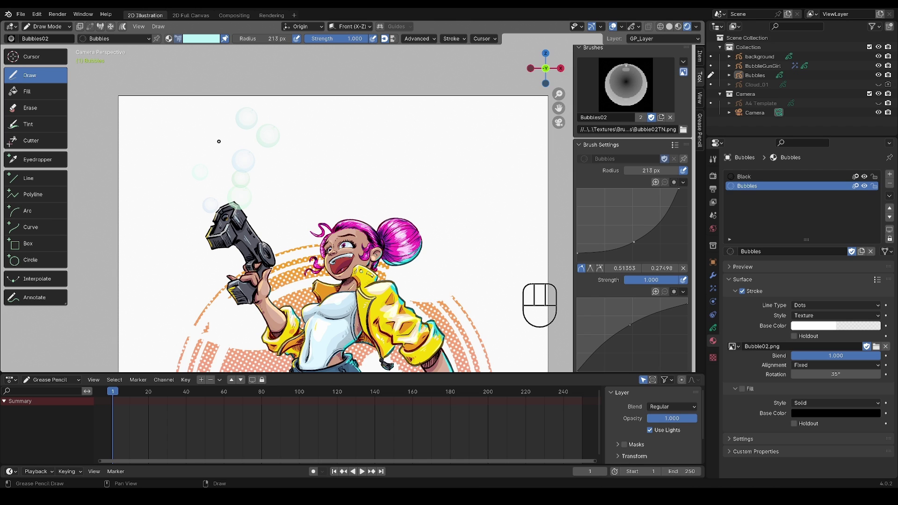
key("ctrl+z")
key("ctrl+z")
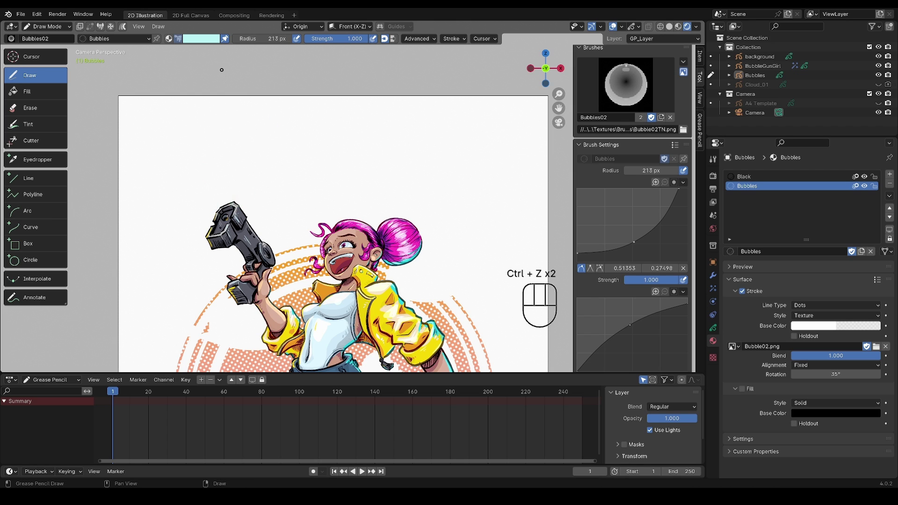
- Set the brush's stroke Simplify to 0.3 and Jitter to 0.2, and paint a bubble trail rising from the gun's muzzle
left_click(454, 38)
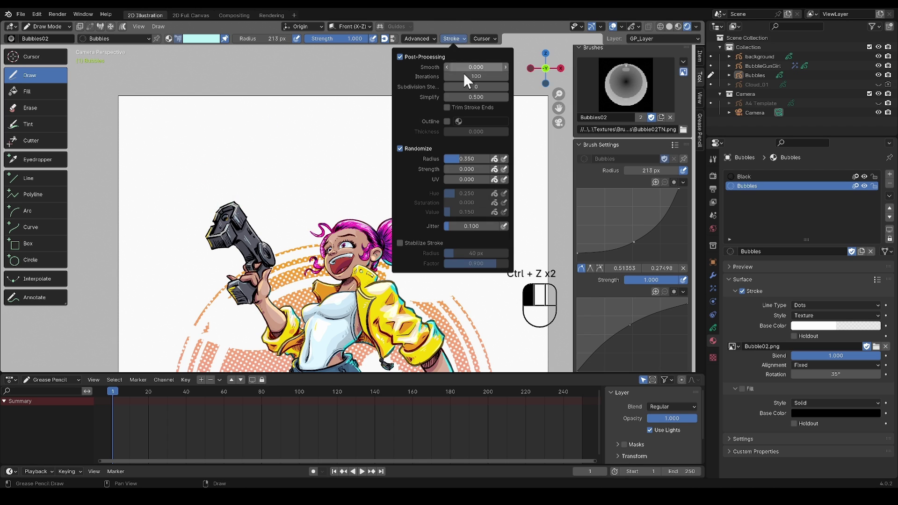
left_click(474, 97)
key("BackSpace")
type("0.3")
key("Return")
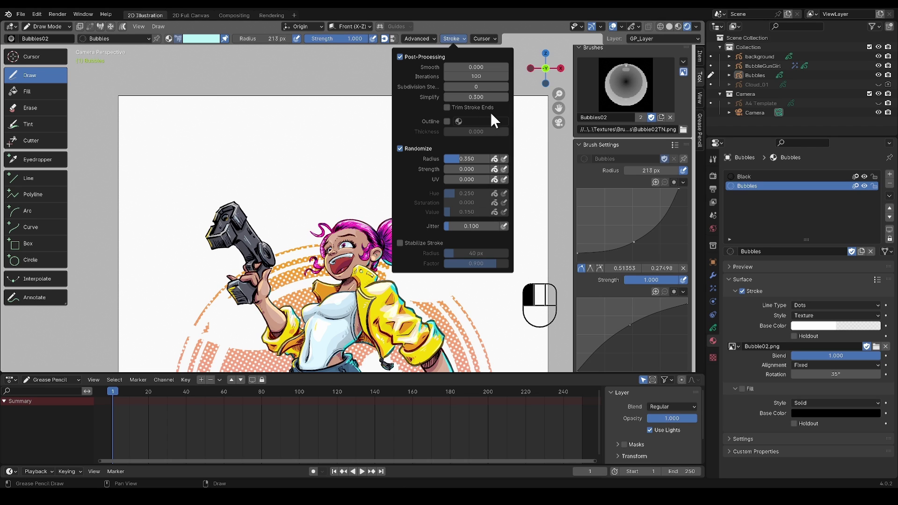
left_click(470, 226)
type("0.2")
key("Return")
mouse_move(209, 204)
left_mouse_down()
mouse_move(243, 157)
mouse_move(199, 157)
mouse_move(246, 112)
mouse_move(196, 122)
left_mouse_up()
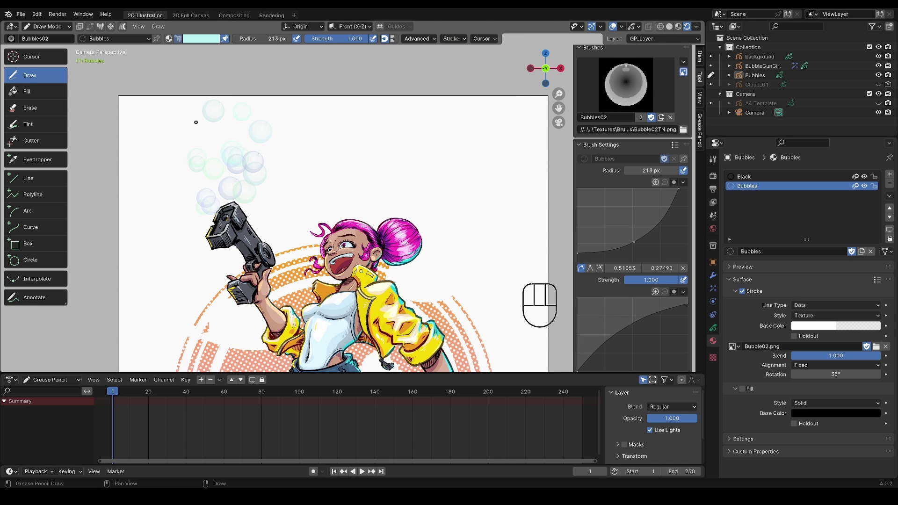
scroll(211, 132, "up", 4)
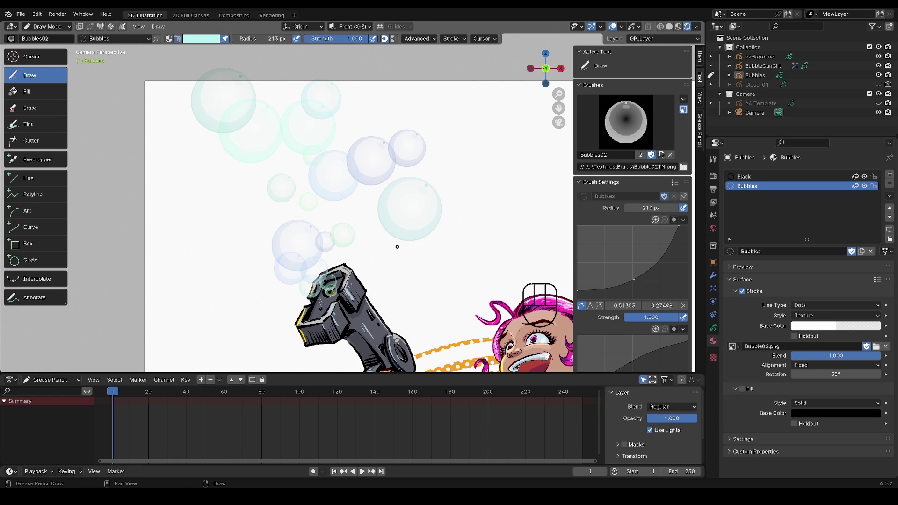
- Inspect the bubble stroke's individual points in Edit Mode and return to Draw Mode
key("ctrl+Tab")
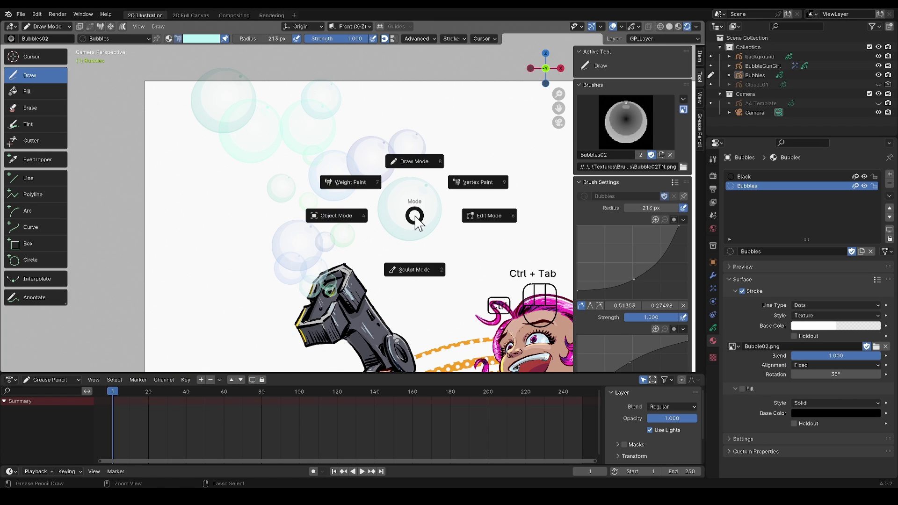
left_click(488, 225)
key("a")
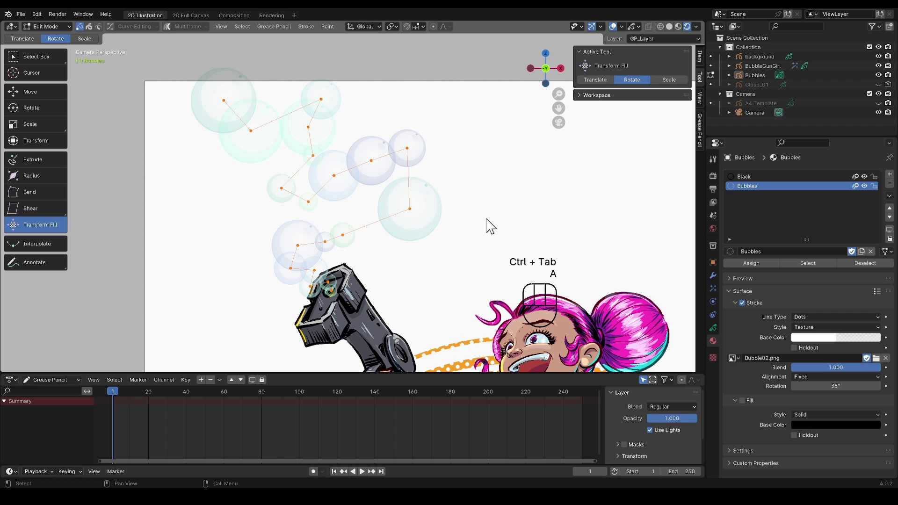
key("ctrl+Tab")
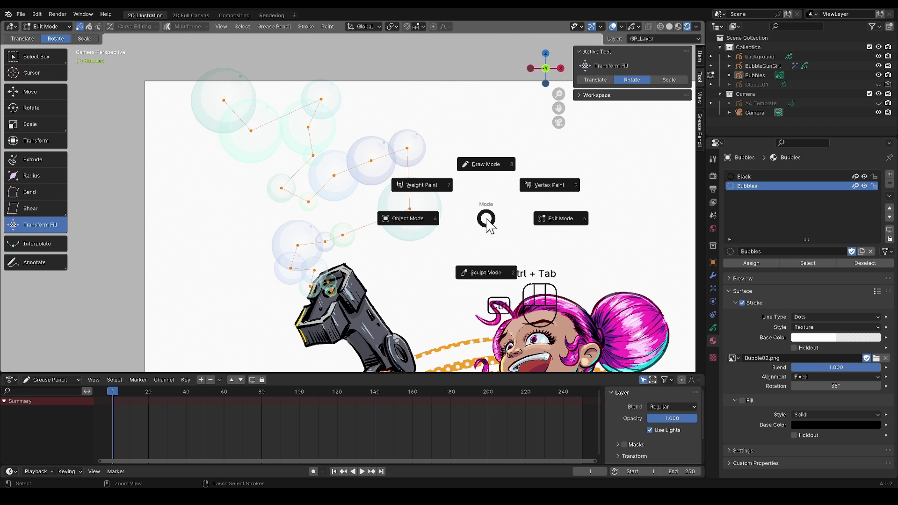
left_click(491, 168)
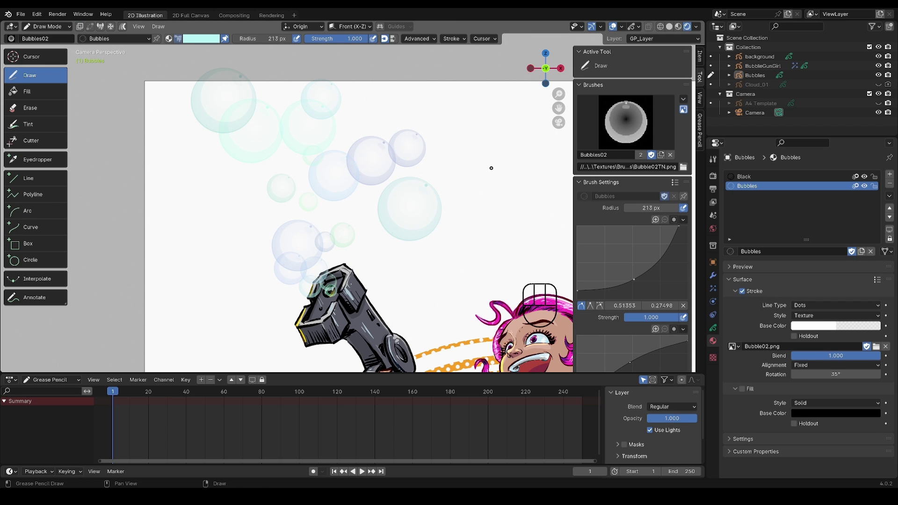
- Activate the Tint tool with a strength of about 0.2 and collapse its brush settings to reach the colour palette
left_click(38, 129)
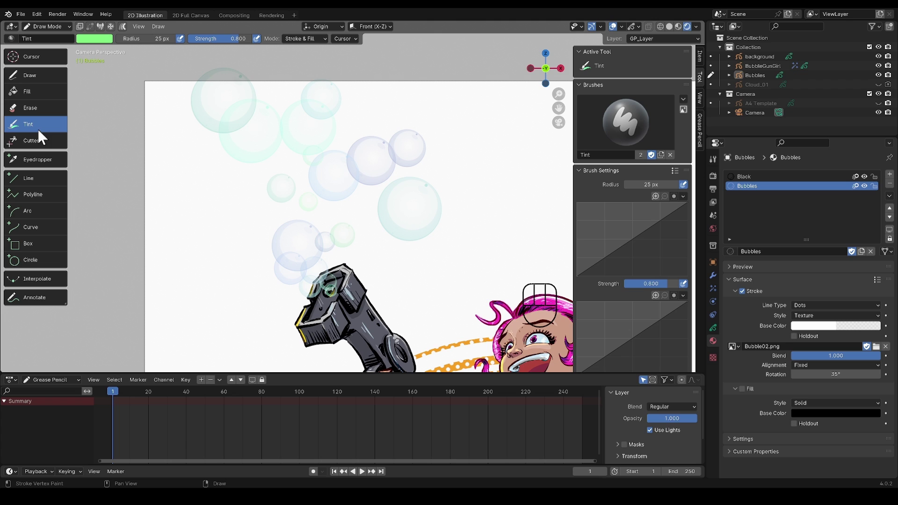
left_click_drag(234, 43, 186, 37)
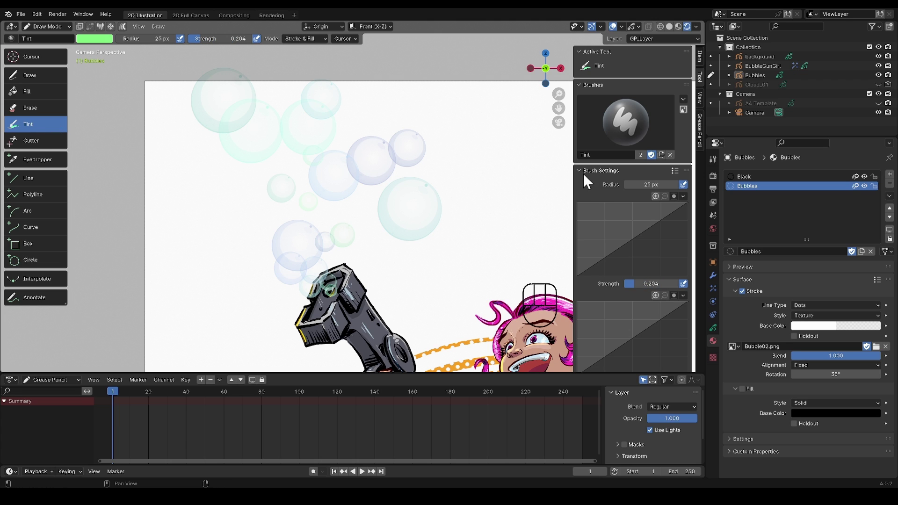
left_click(580, 170)
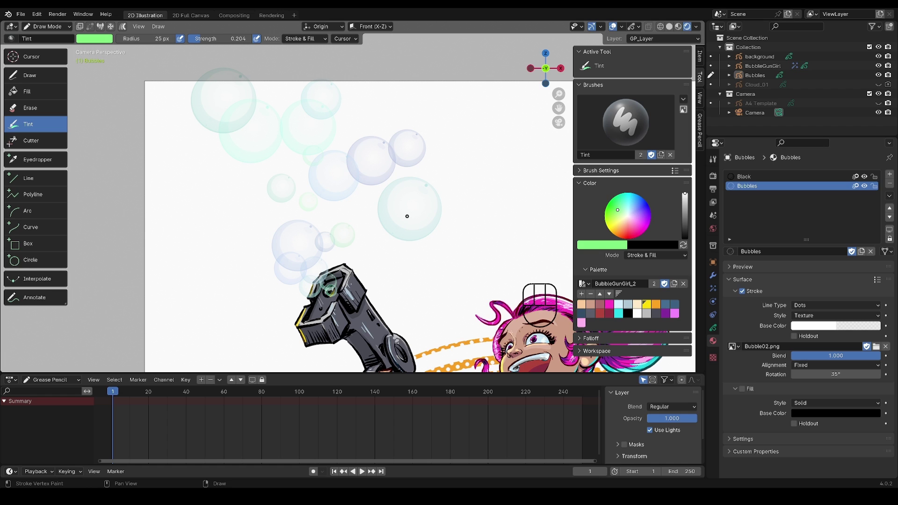
- In Edit Mode, move the blue-violet bubble overlapping its smaller neighbour about 4 cm upward, and return to Draw Mode
key("ctrl+Tab")
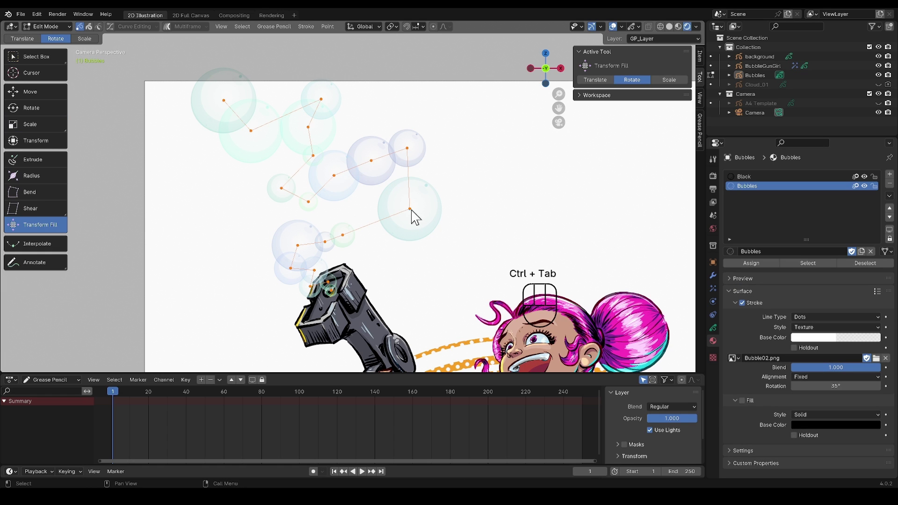
left_click(371, 162)
key("g")
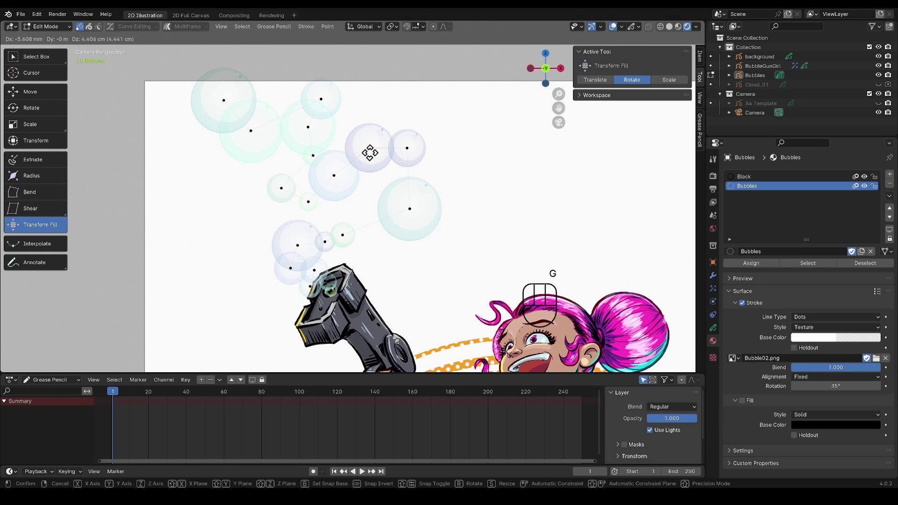
left_click(369, 150)
key("a")
key("ctrl+Tab")
left_click(374, 106)
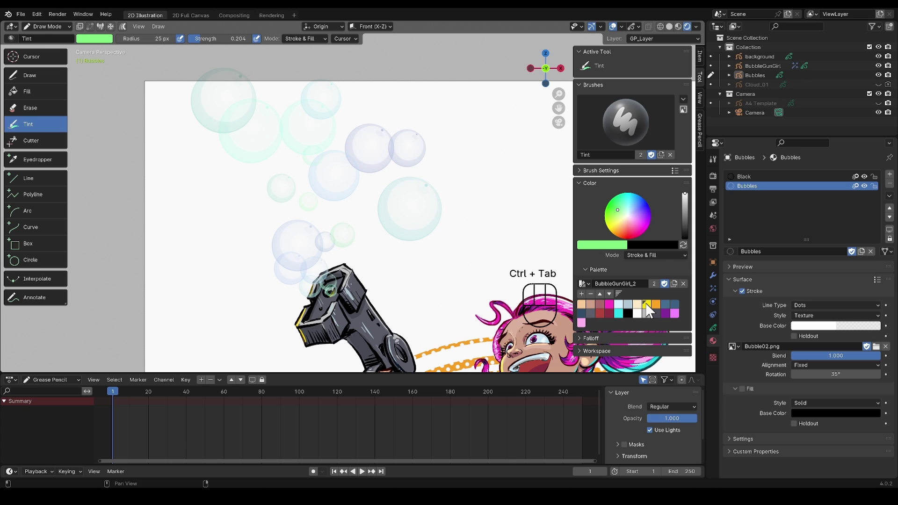
- Tint two bubbles yellow, and tint the large topmost bubble and a small one above the gun pink-violet
left_click(408, 144)
left_click(281, 188)
left_click(674, 314)
left_click(345, 237)
left_click(224, 101)
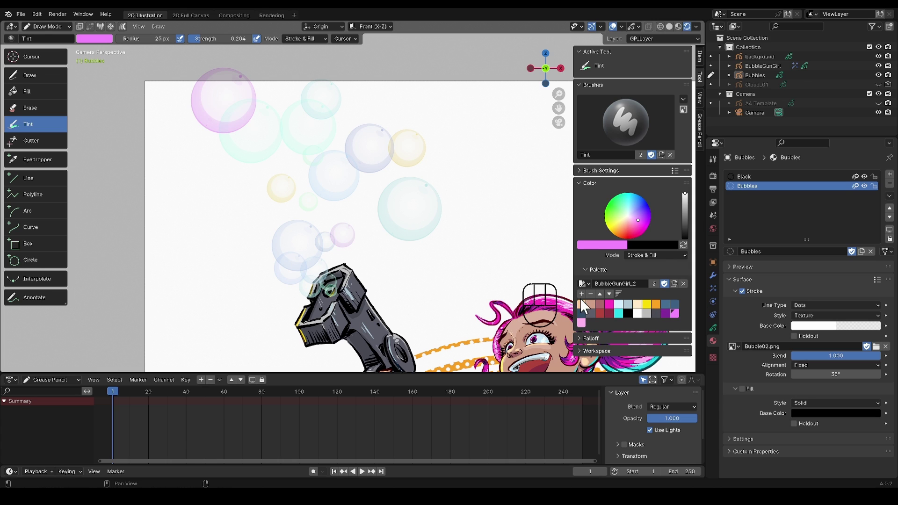
- Tint the recently moved bubble cyan, a small one above the gun orange, a muzzle bubble purple, and the lower-left one light pink
left_click(618, 314)
left_click(370, 148)
left_click(655, 304)
left_click(323, 244)
left_click(665, 313)
left_click(330, 293)
left_click(581, 322)
left_click(291, 269)
- Pick a blue tint on the colour wheel and tint the two small green bubbles mid-trail with it
left_click(646, 305)
left_click(639, 206)
left_click(313, 155)
left_click(308, 201)
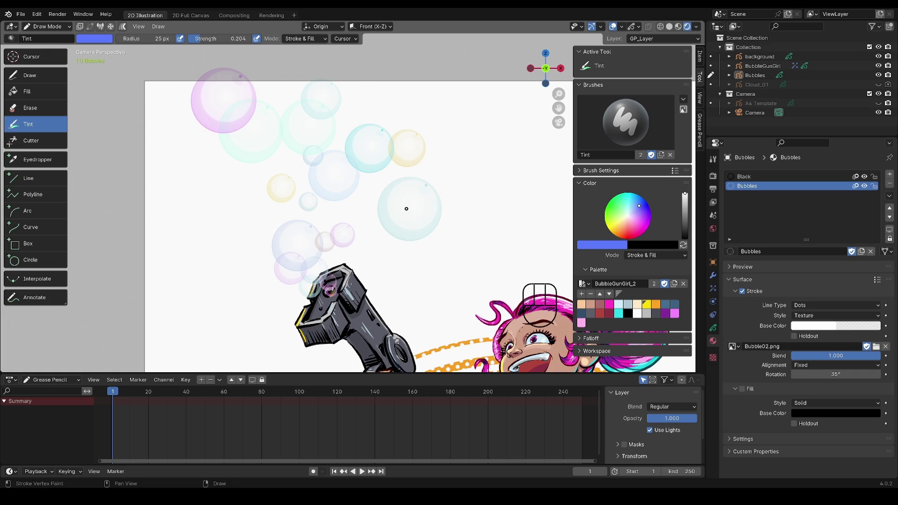
- Return to Object Mode and move the background object 3 m along the Y axis, behind the character
key("ctrl+Tab")
left_click(311, 207)
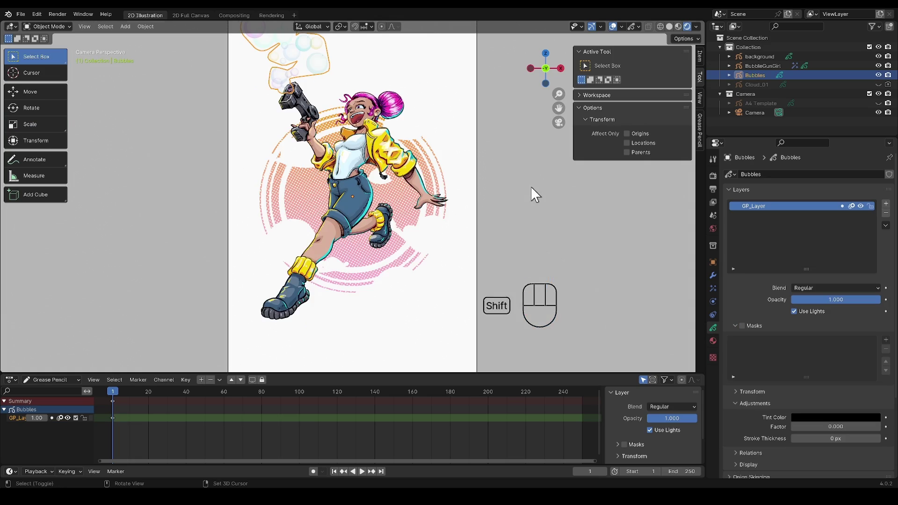
middle_click_drag(531, 187, 381, 242)
scroll(325, 250, "up", 1)
scroll(326, 251, "up", 3)
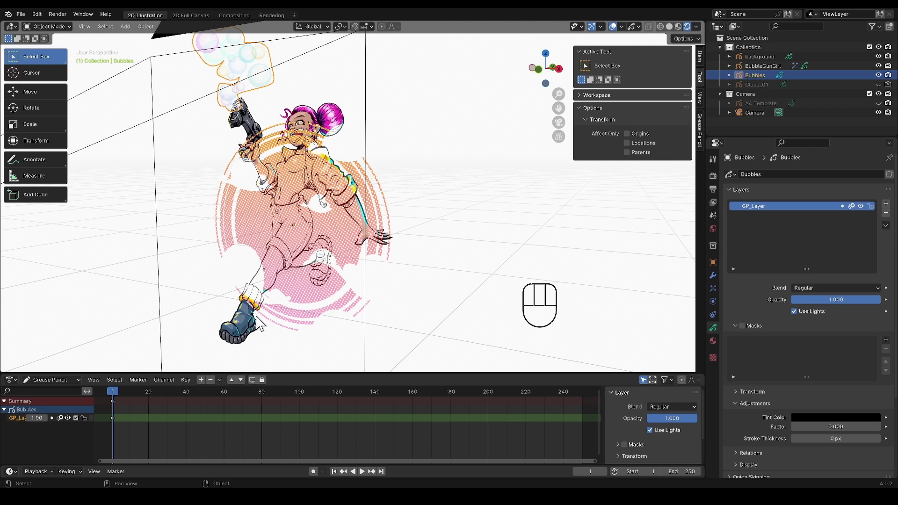
left_click(346, 316)
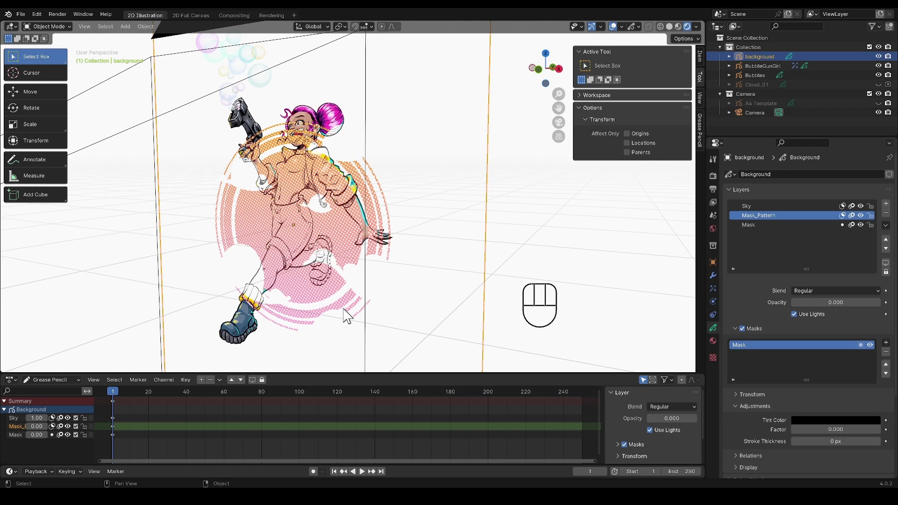
key("g")
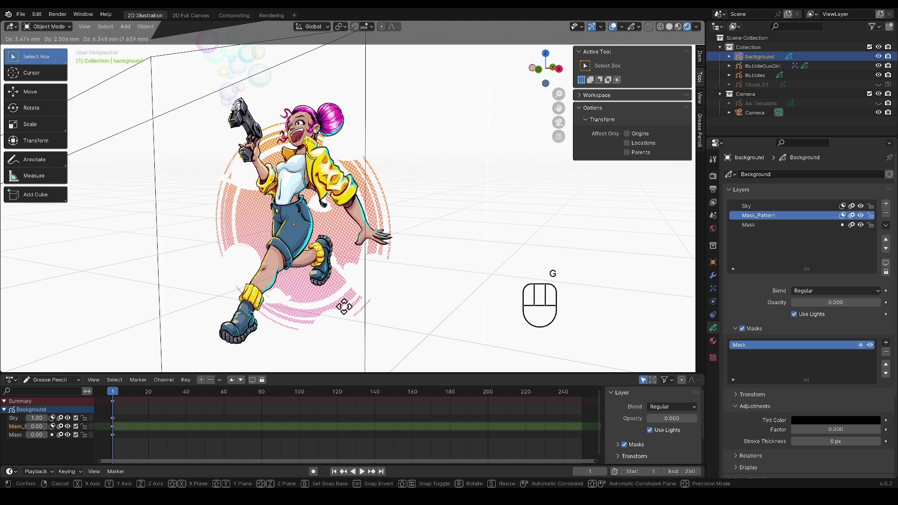
key("y")
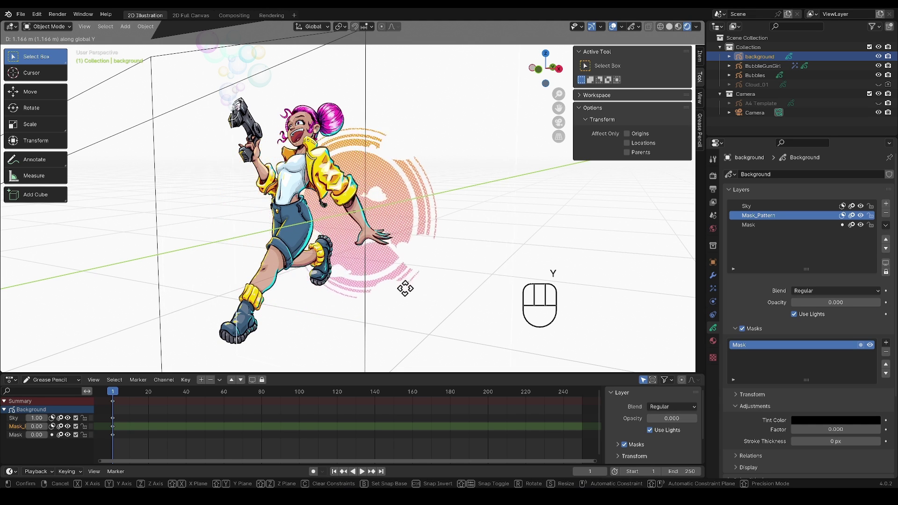
key("ctrl")
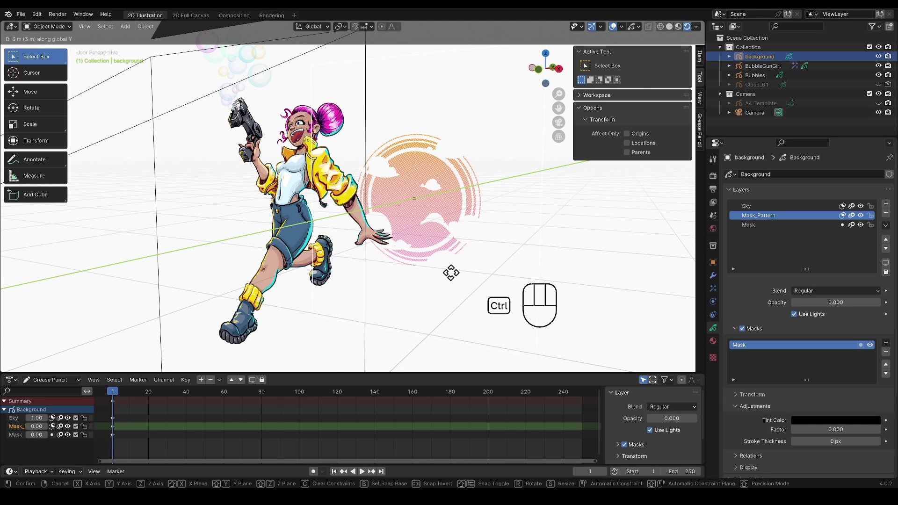
left_click(451, 273)
- Put the Bubbles object in Edit Mode and move the large teal bubble above the character's head forward, away from the cluster
middle_click_drag(455, 281, 552, 236, "shift")
scroll(465, 282, "up", 6)
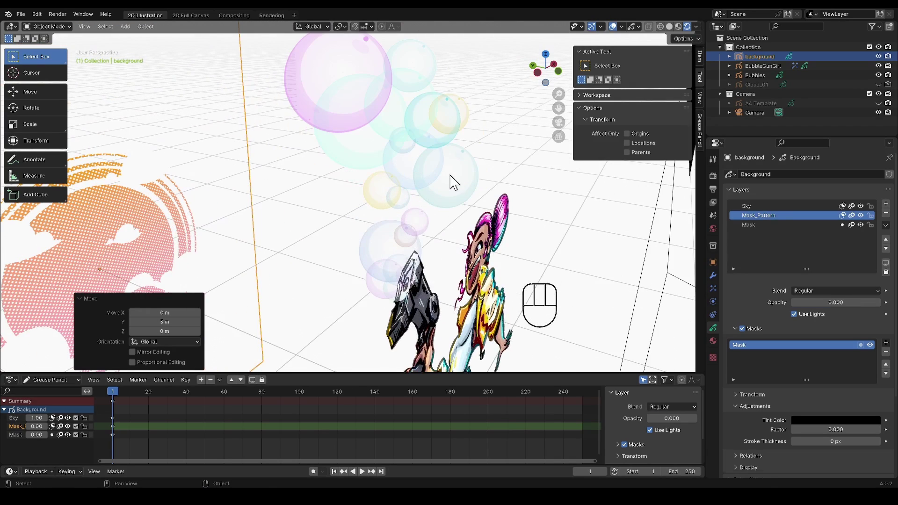
left_click(454, 182)
key("ctrl+Tab")
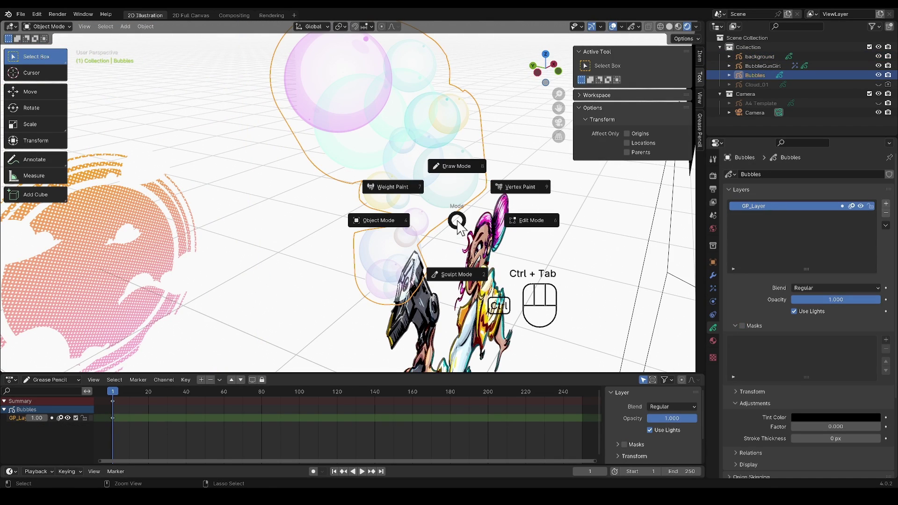
left_click(533, 219)
scroll(454, 198, "down", 5)
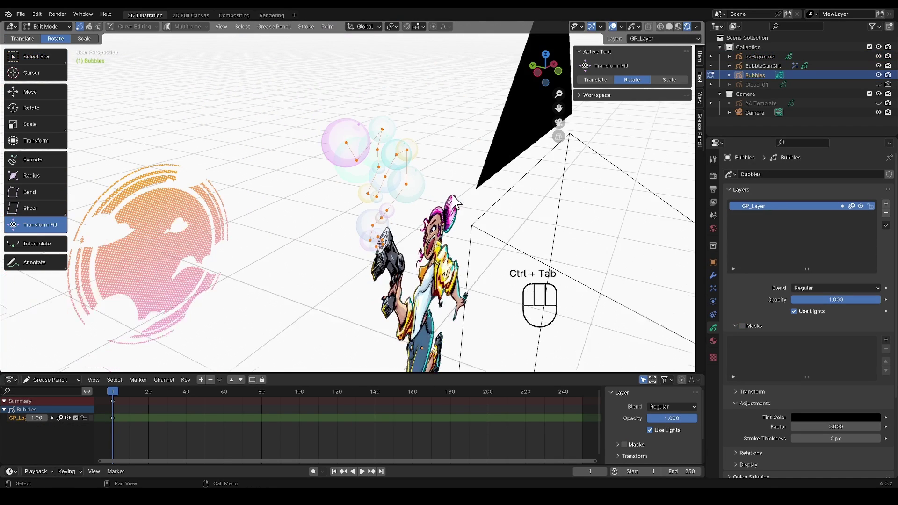
left_click(407, 185)
key("g")
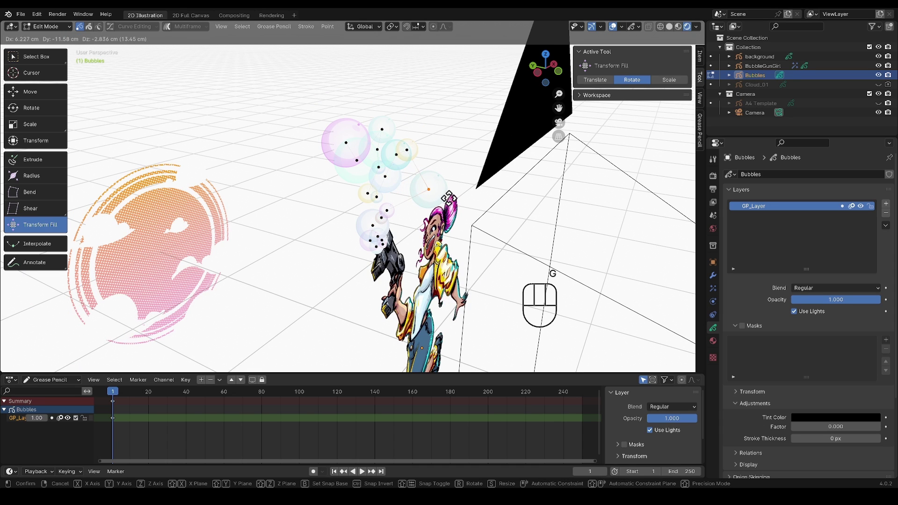
left_click(430, 192)
- Move the large pink-violet bubble back in depth towards the sky circle and turn on proportional editing
left_click(348, 144)
key("g")
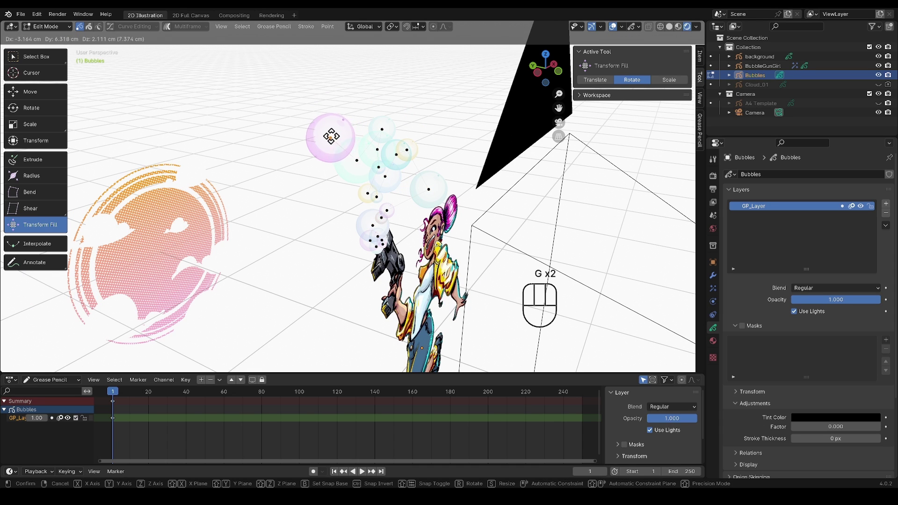
key("o")
scroll(491, 178, "up", 3)
scroll(502, 139, "down", 3)
- Offset several smaller bubbles in depth with proportional editing, constraining one of the moves to the Y axis
left_click(503, 140)
left_click(473, 182)
key("g")
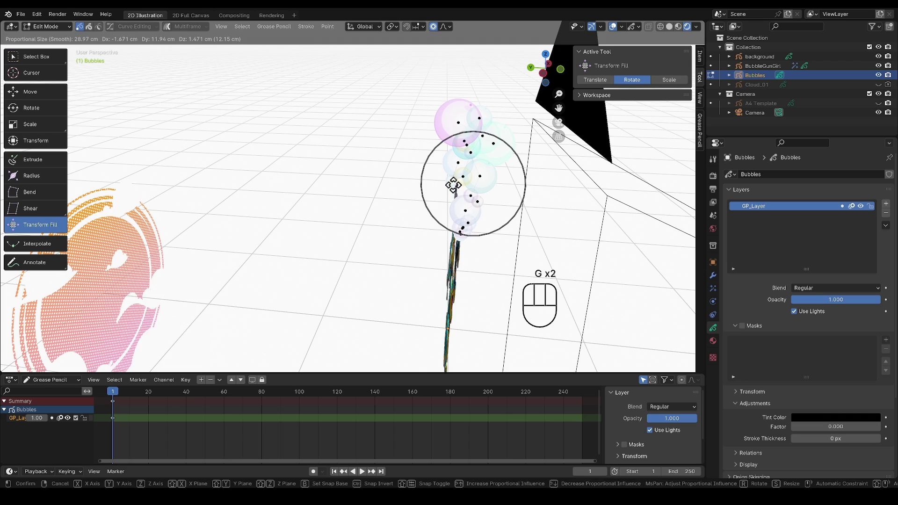
key("g")
middle_click_drag(510, 208, 482, 218, "shift")
left_click(397, 185)
key("g")
key("y")
middle_click_drag(418, 196, 416, 237, "shift")
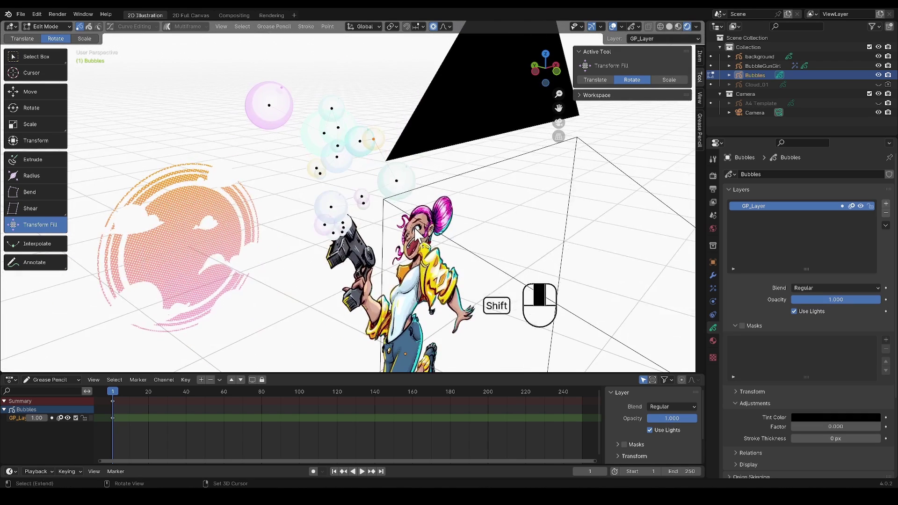
- In the camera view, reposition and enlarge the pink-violet bubble and the pale teal bubble at the page's upper edge
key("KP_0")
scroll(327, 219, "up", 3)
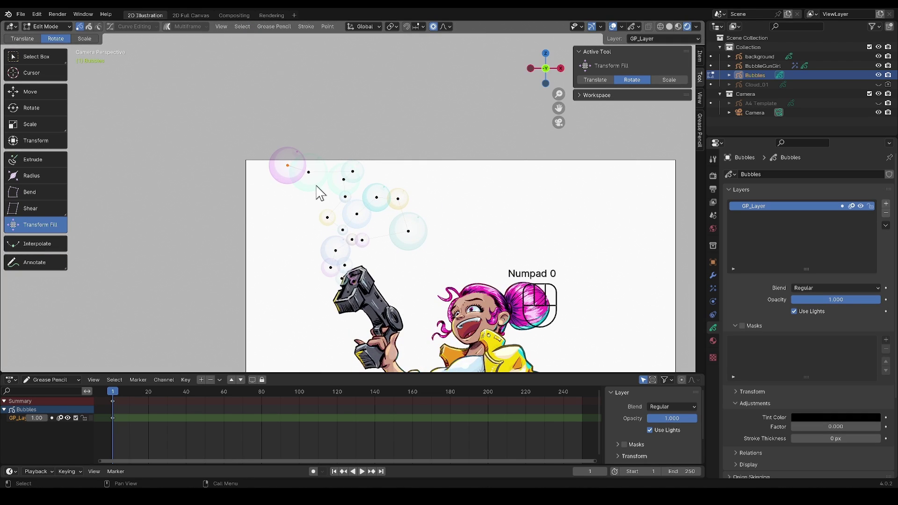
key("g")
key("alt+s")
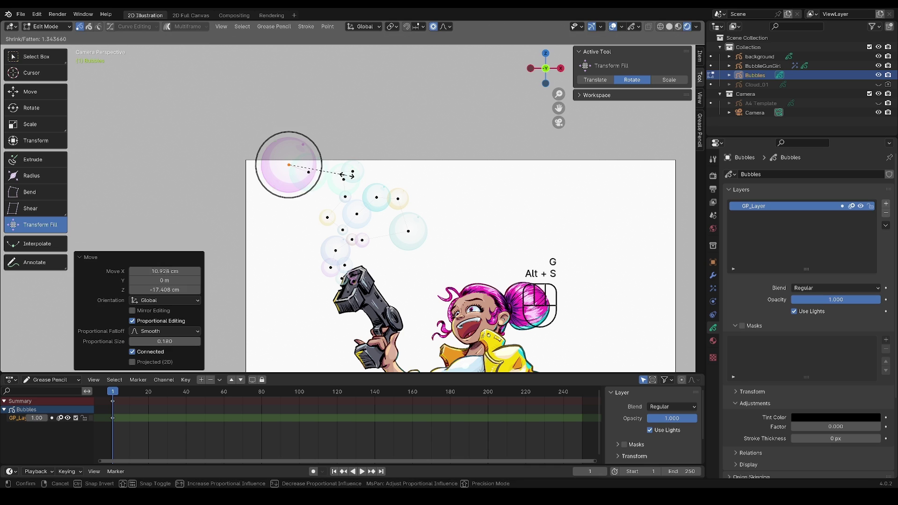
key("alt+s")
key("g")
key("g")
left_click(362, 165)
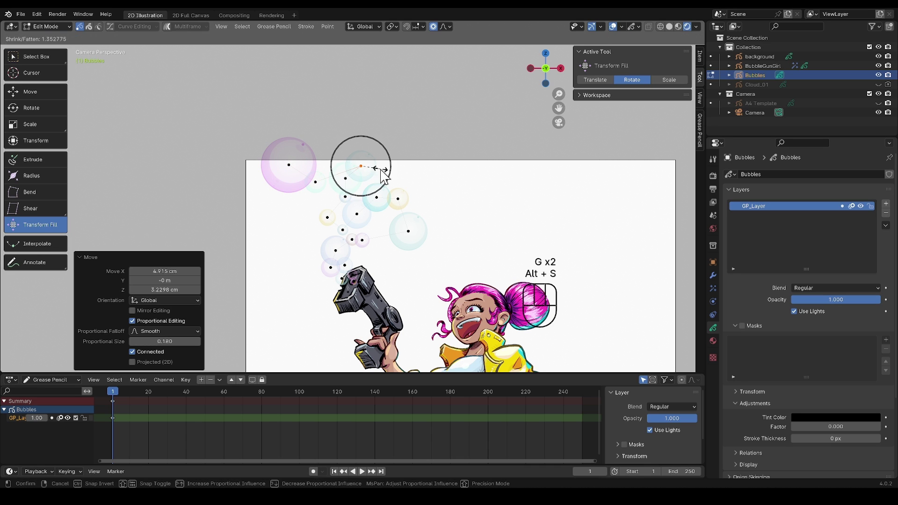
- Reposition the small bubbles at the gun's muzzle and shrink one of them to about 0.62 of its thickness
scroll(348, 280, "up", 4)
key("g")
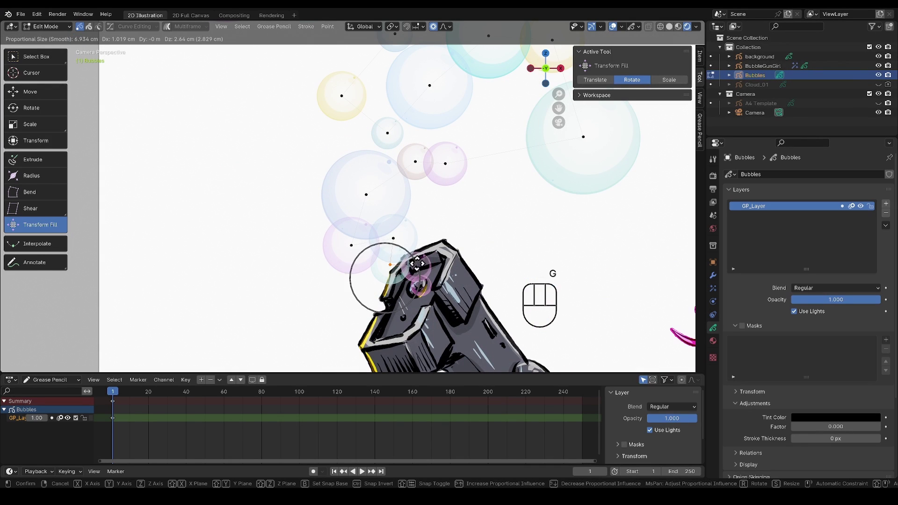
left_click(420, 286)
key("g")
left_click(417, 281)
key("g")
left_click(414, 275)
key("alt+s")
left_click(414, 273)
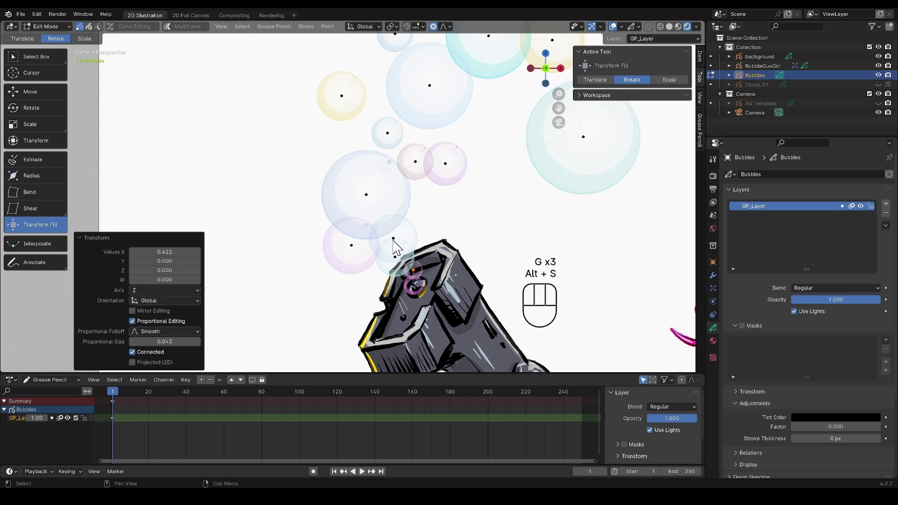
- Adjust the thickness of the two overlapping pale bubbles just above the gun's muzzle
left_click(393, 239)
key("alt+s")
left_click(401, 234)
left_click(394, 257)
key("alt+s")
left_click(397, 255)
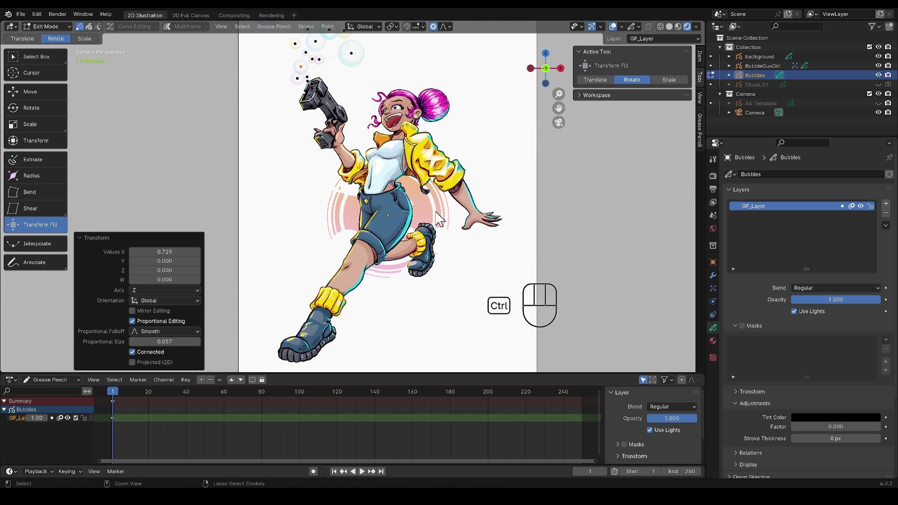
- Scale all strokes of the background object up to about 1.7 times in Edit Mode, then return to Object Mode
key("ctrl+Tab")
left_click(456, 239)
key("Tab")
key("a")
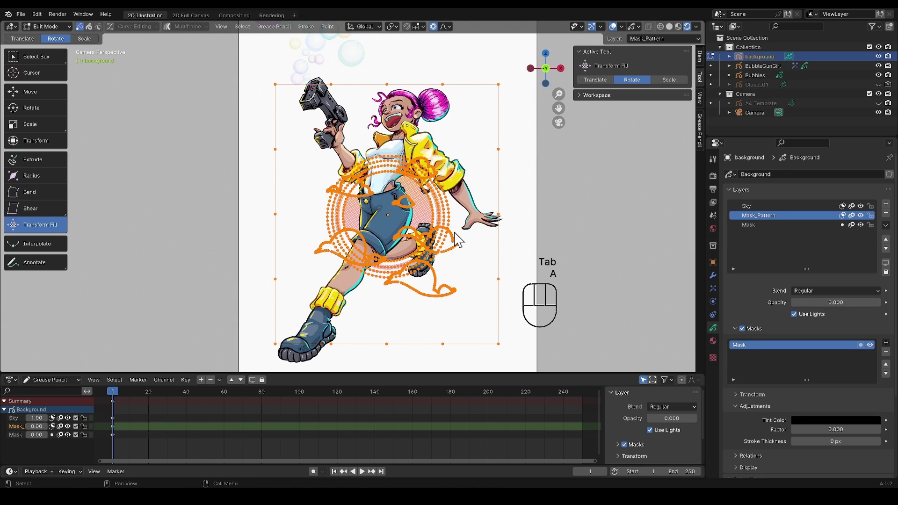
key("s")
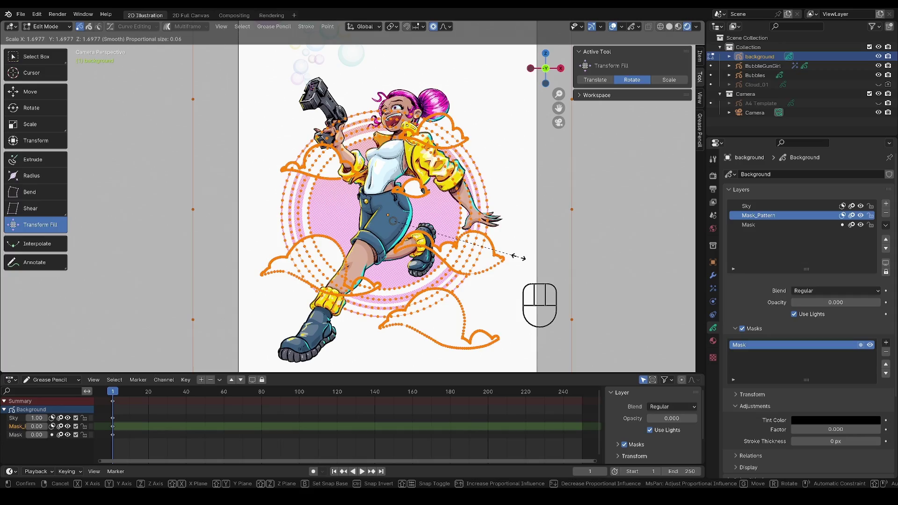
left_click(518, 258)
key("Tab")
middle_click_drag(517, 208, 403, 195)
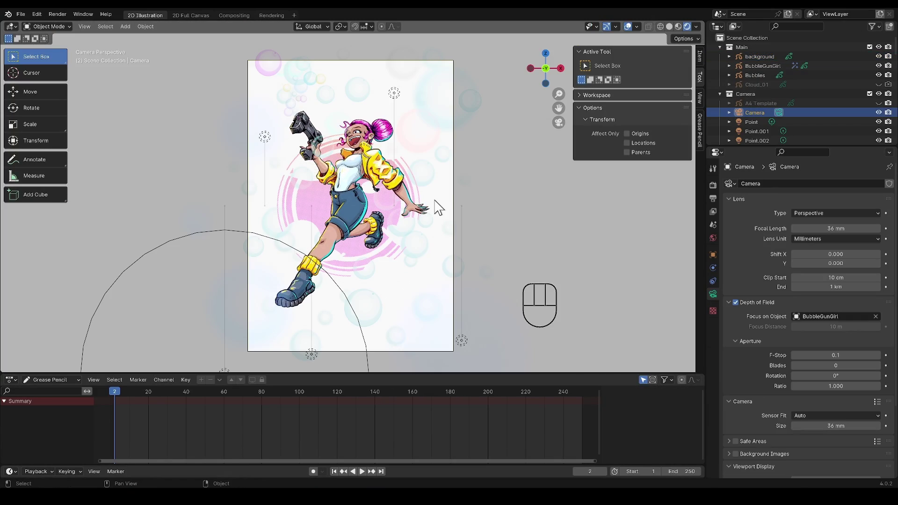
middle_click_drag(438, 207, 465, 191)
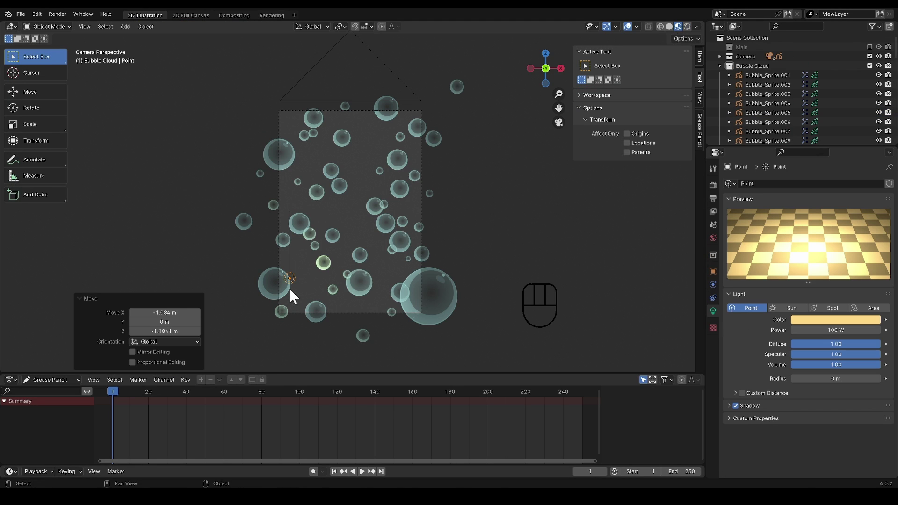
key("g")
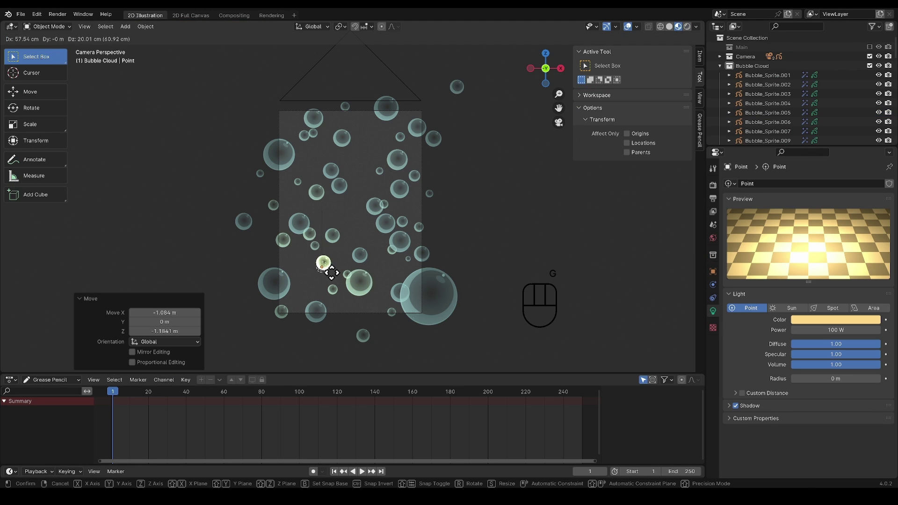
key("shift+Left")
key("space")
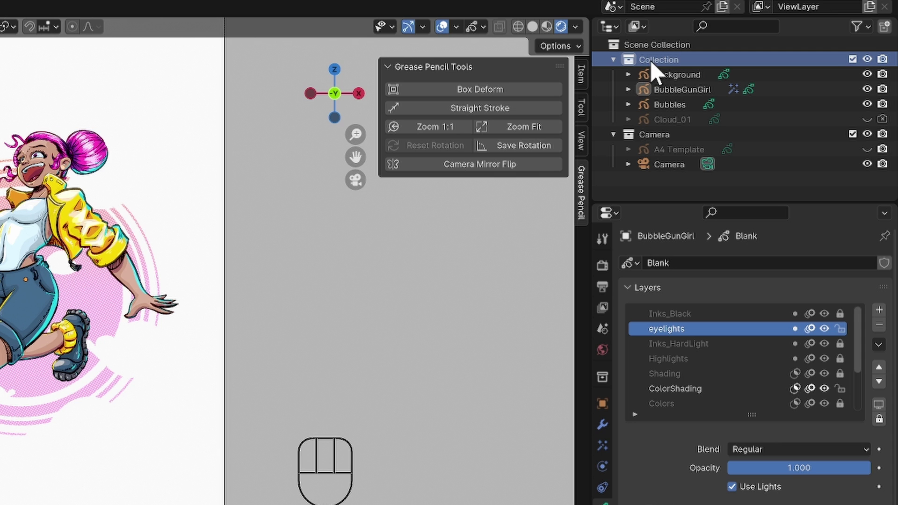
- Rename the first collection, which holds the character, bubbles and background, as Main
double_click(745, 47)
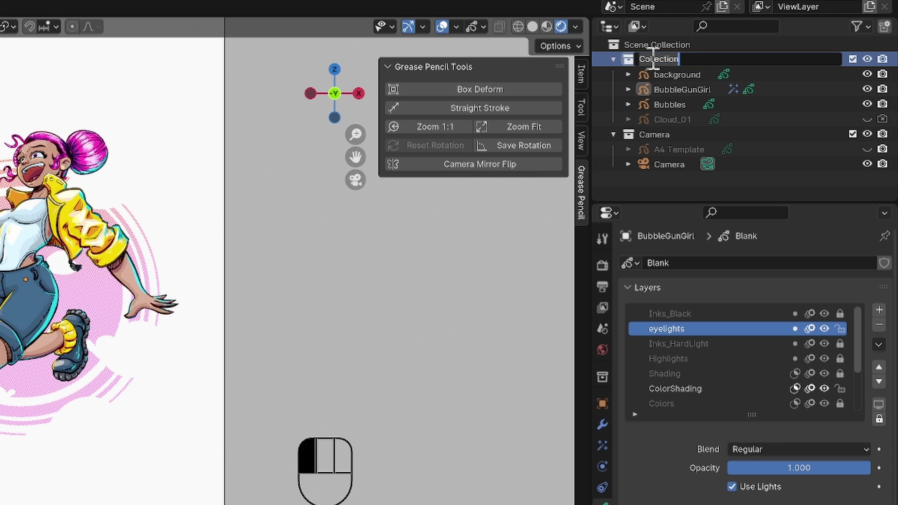
type("Main")
left_click(661, 93)
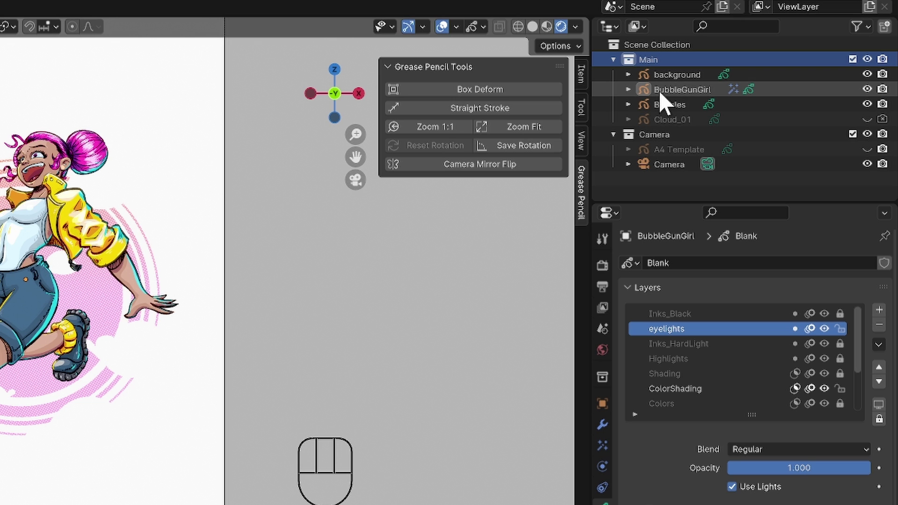
- Add a new collection named Bubble Cloud under the Scene Collection and collapse the Camera collection
left_click(683, 40)
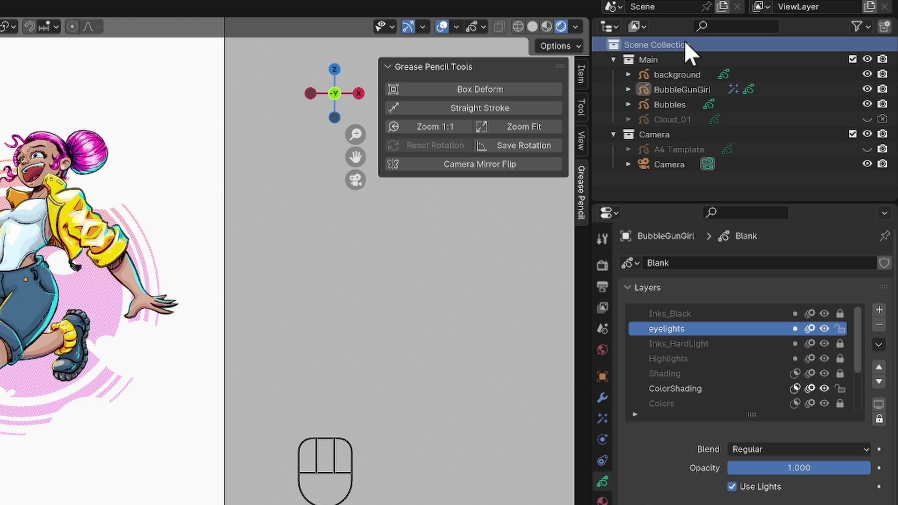
right_click(684, 41)
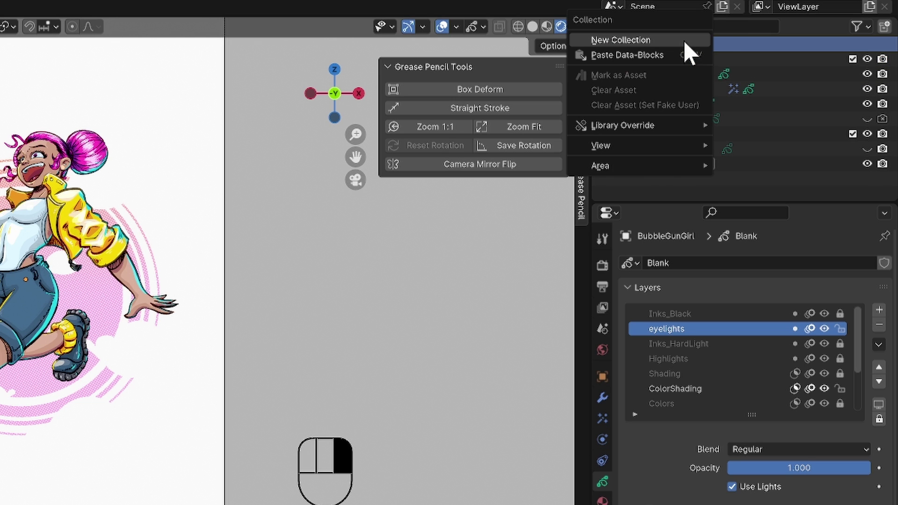
left_click(683, 40)
double_click(663, 179)
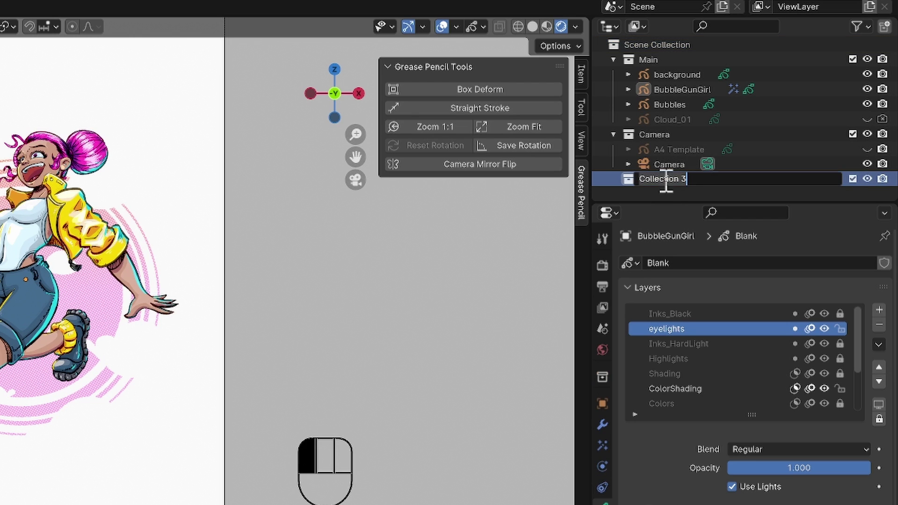
type("Bubble Cloud")
left_click(719, 204)
left_click(613, 134)
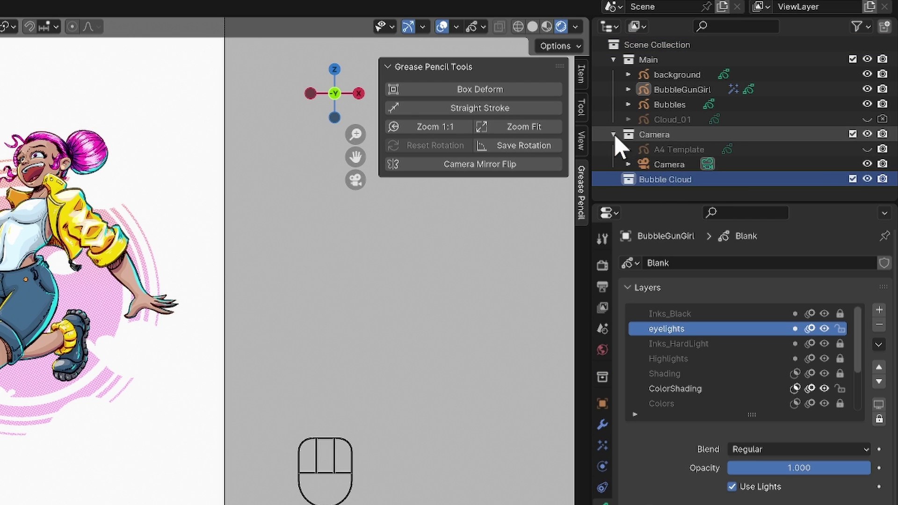
- Duplicate the Bubbles object, name the copy Bubble_Sprite.001, and put it in the Bubble Cloud collection
left_click(672, 106)
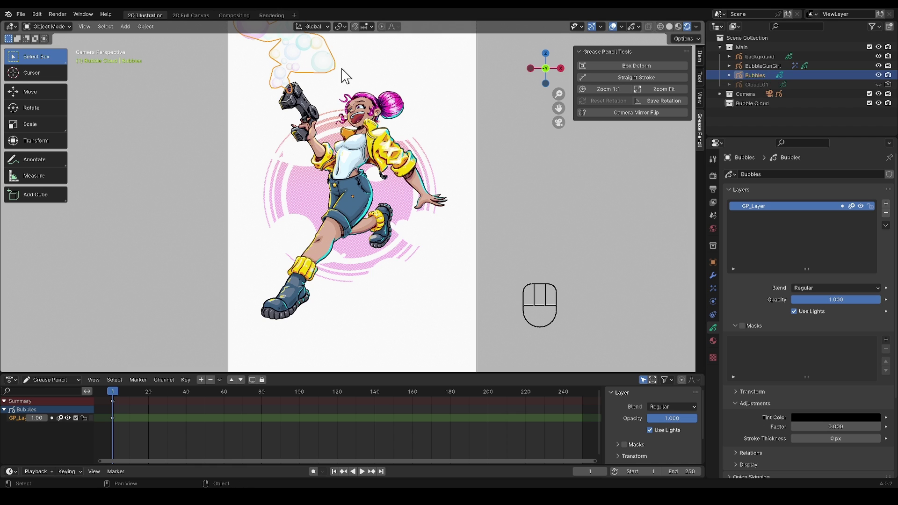
key("shift+d")
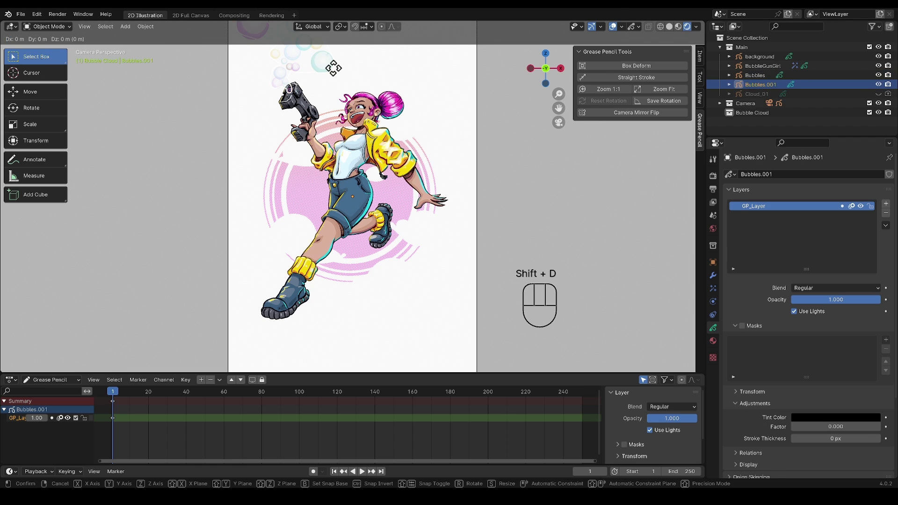
double_click(679, 119)
type("Bubble_")
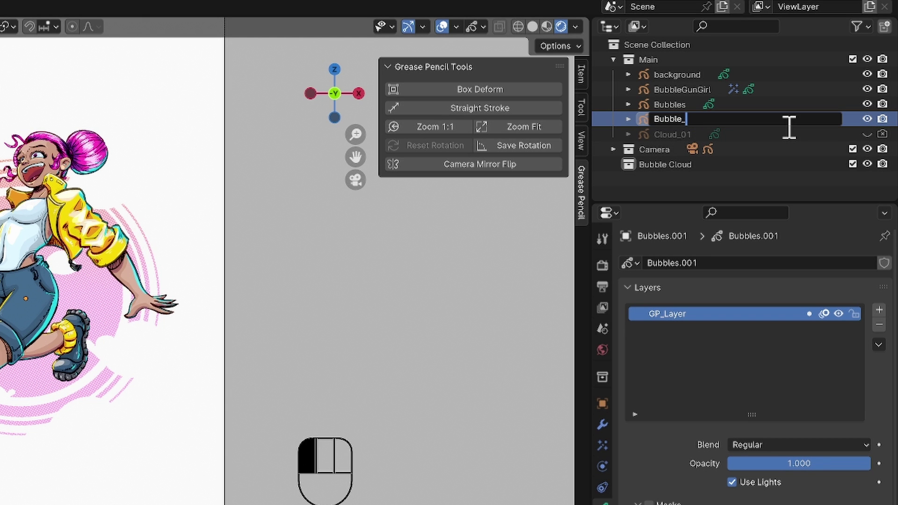
type("Sprite.001")
key("Return")
left_click_drag(705, 91, 685, 180)
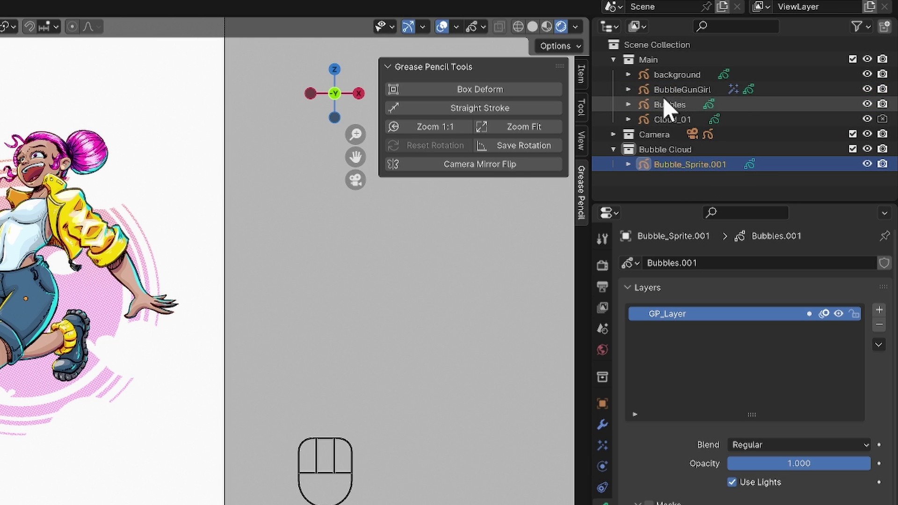
- Exclude the Main collection from the view layer, switch the viewport to Material Preview and open its shading options
left_click(852, 59)
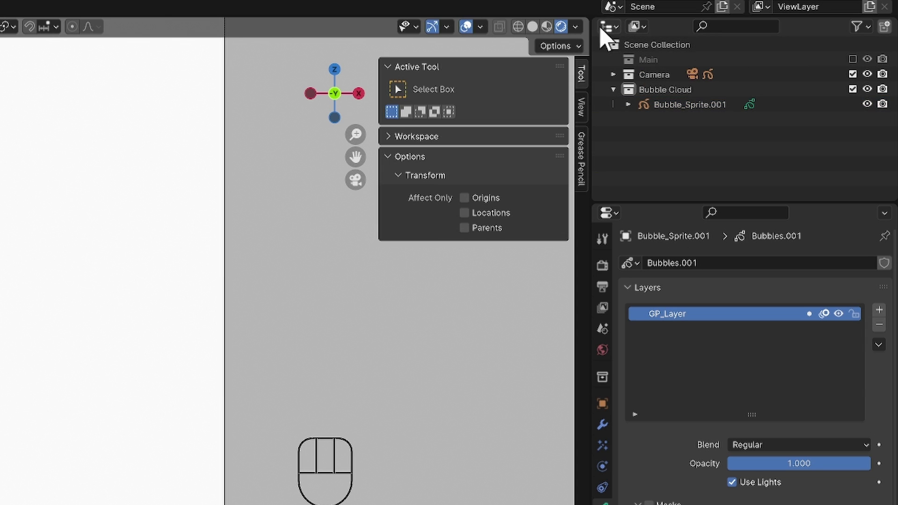
left_click(546, 26)
left_click(575, 27)
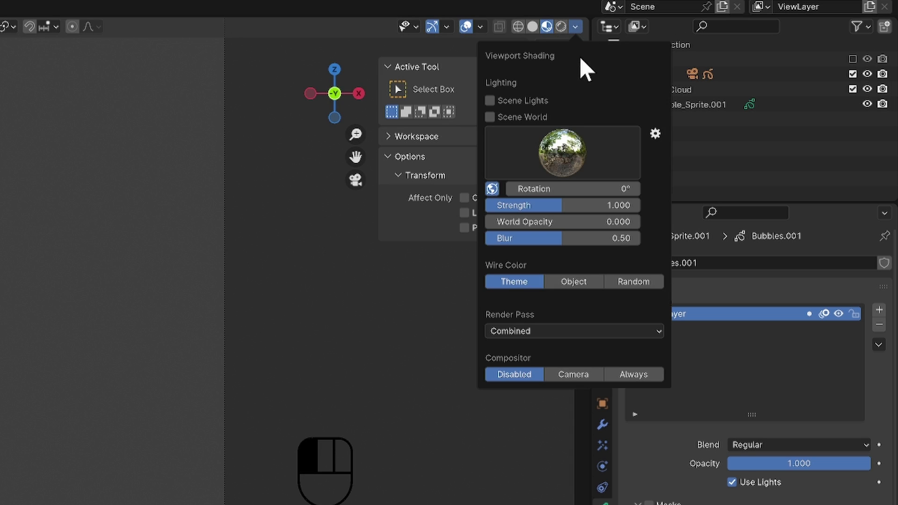
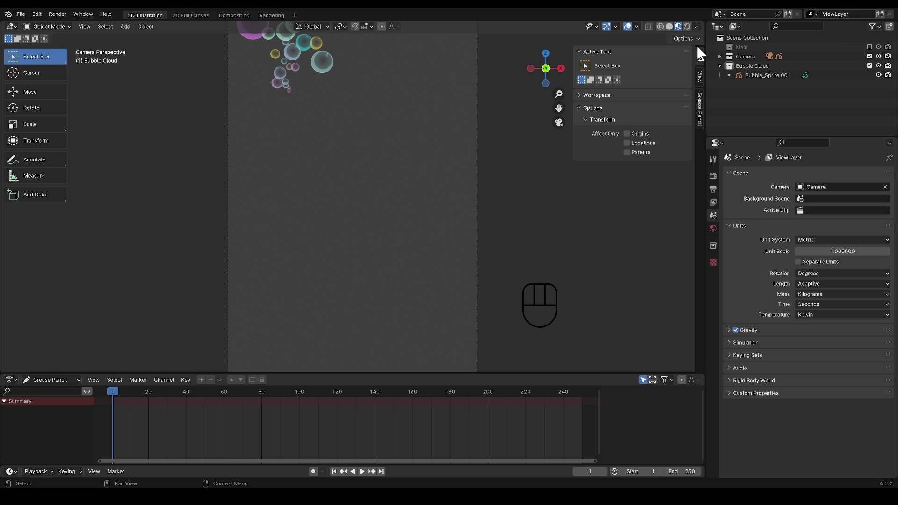
- Delete every bubble in Bubble_Sprite.001 except the large teal one, and move the remaining geometry onto the object's origin
left_click(767, 75)
key("KP_Decimal")
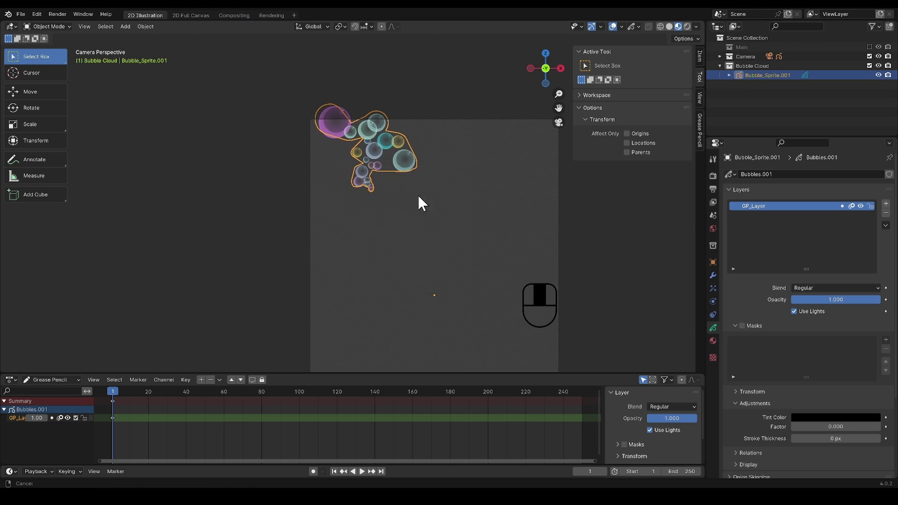
key("ctrl+Tab")
left_click(448, 218)
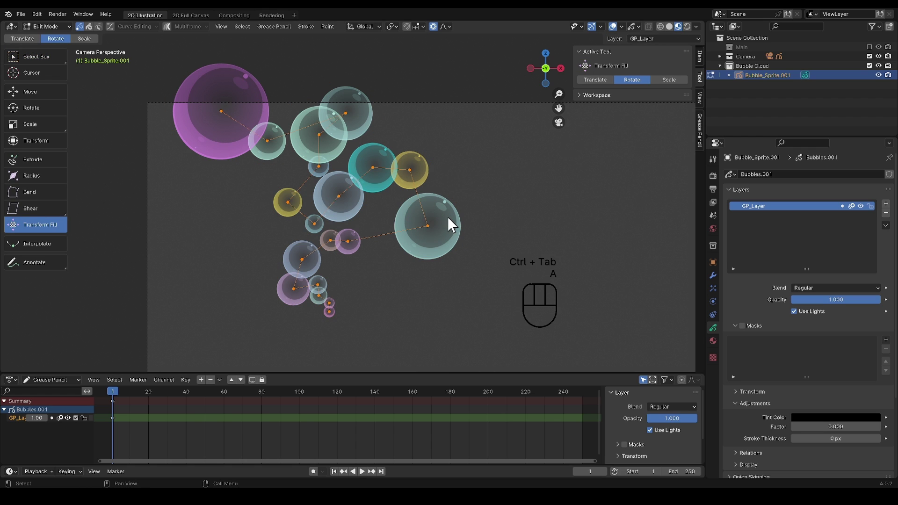
key("a")
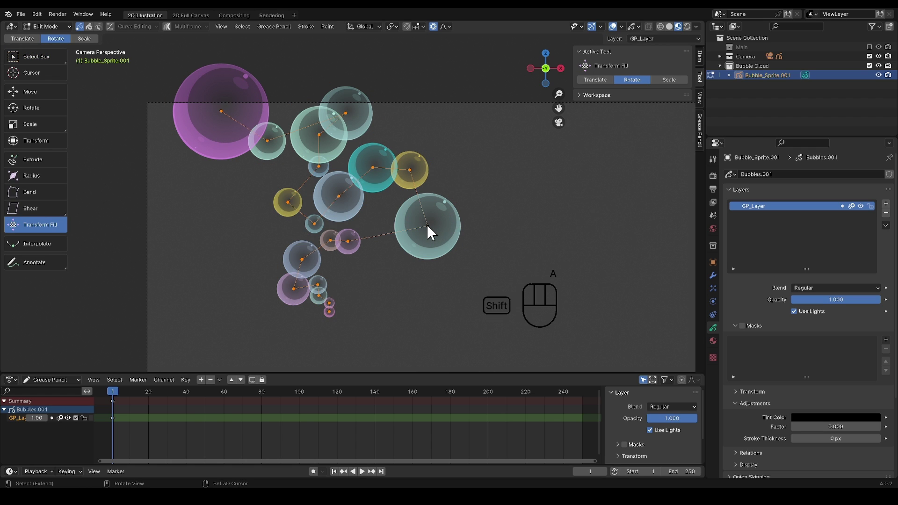
key("x")
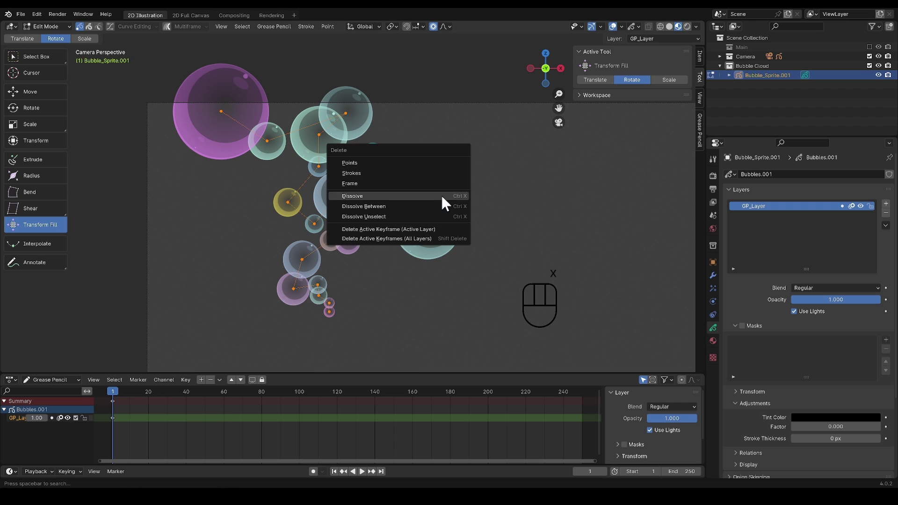
left_click(428, 164)
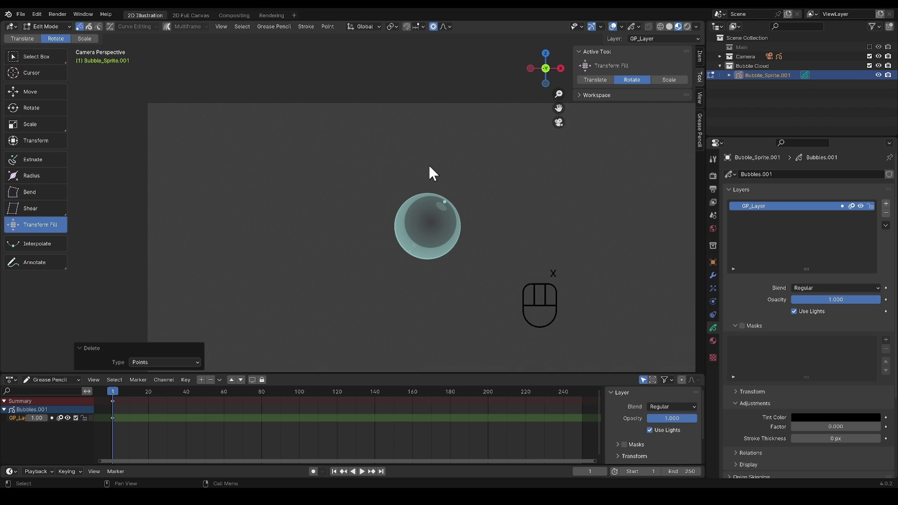
key("ctrl+Tab")
left_click(423, 240)
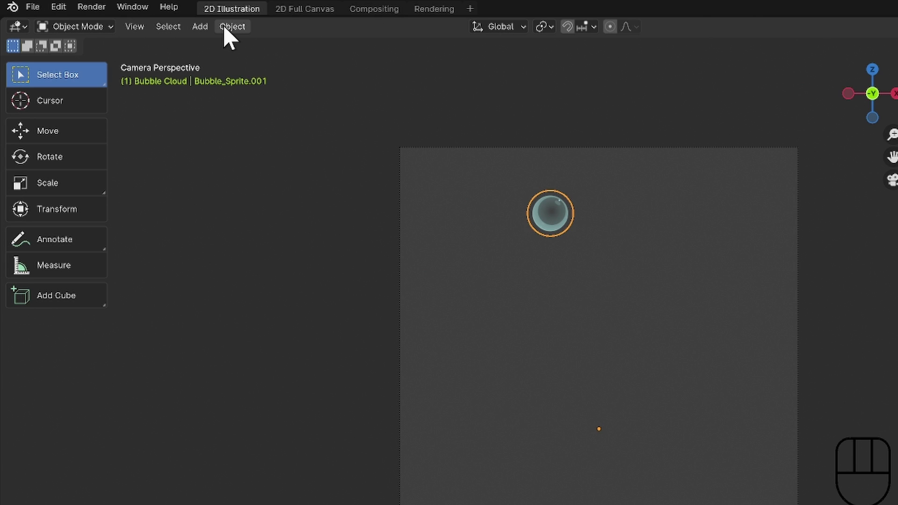
left_click(146, 27)
mouse_move(311, 57)
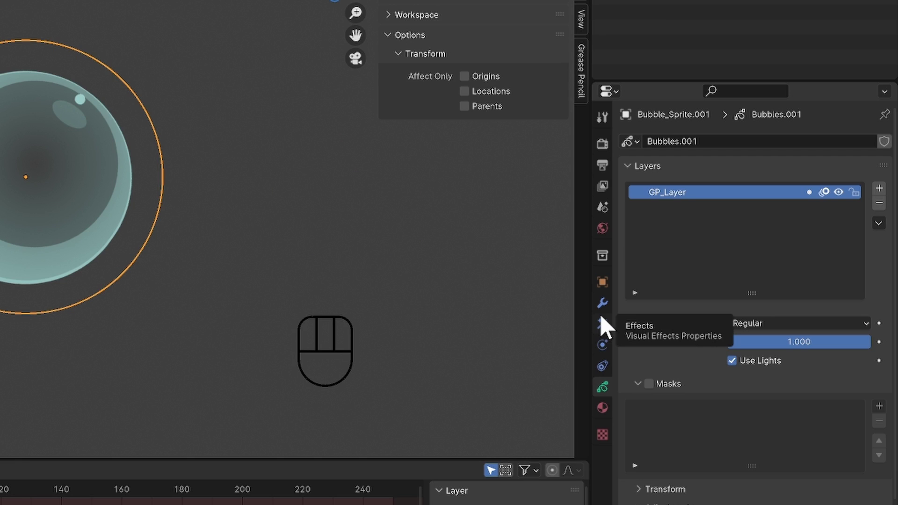
- Add a Blur visual effect to Bubble_Sprite.001 with 32 samples and Use Depth of Field enabled
left_click(712, 286)
left_click(724, 143)
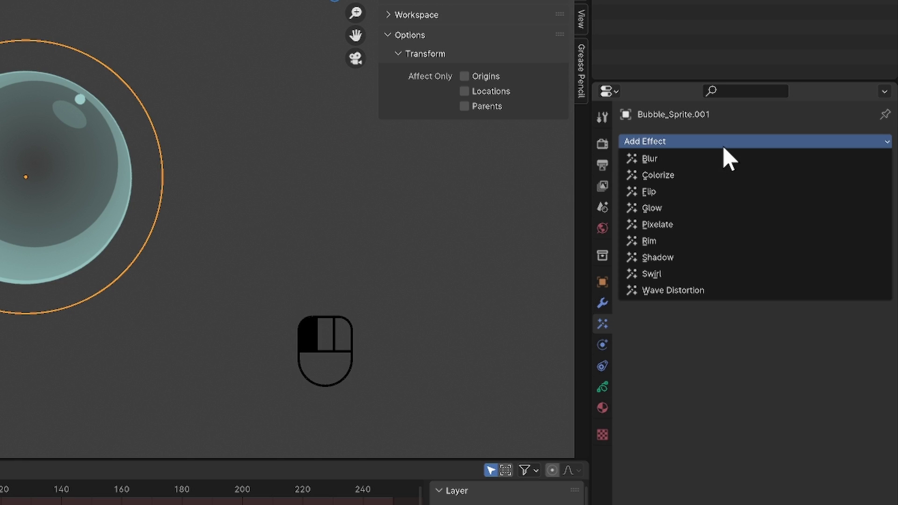
left_click(712, 162)
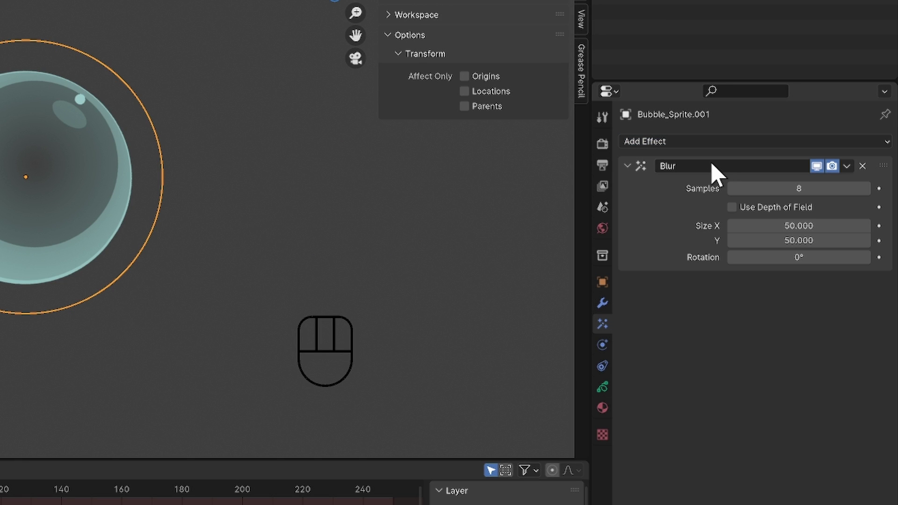
left_click_drag(733, 188, 745, 188)
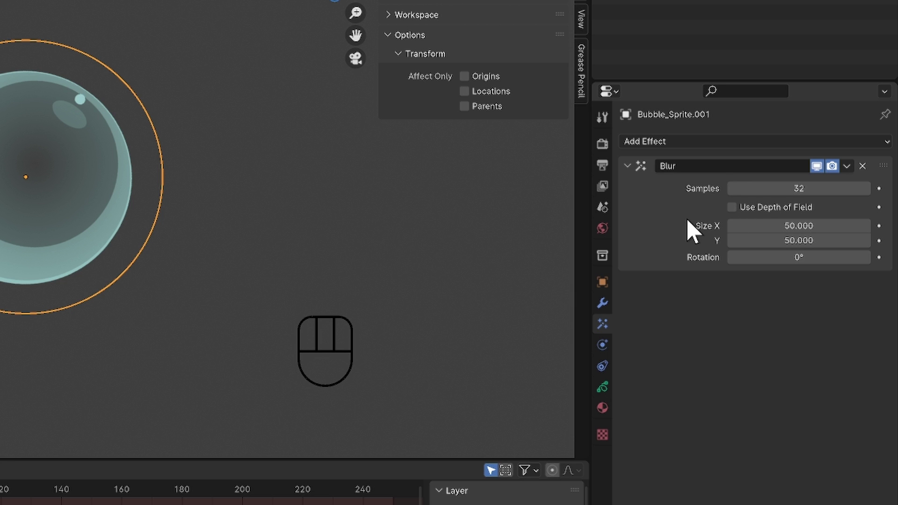
left_click(731, 206)
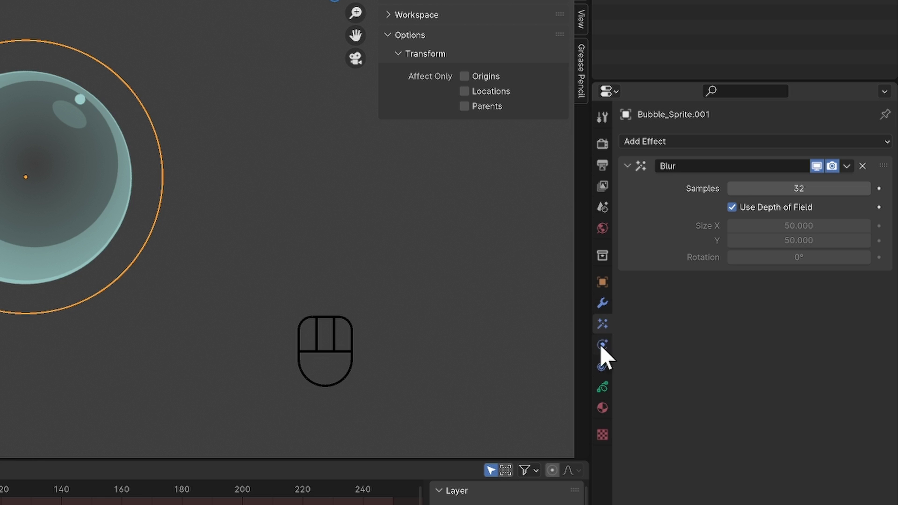
left_click(603, 387)
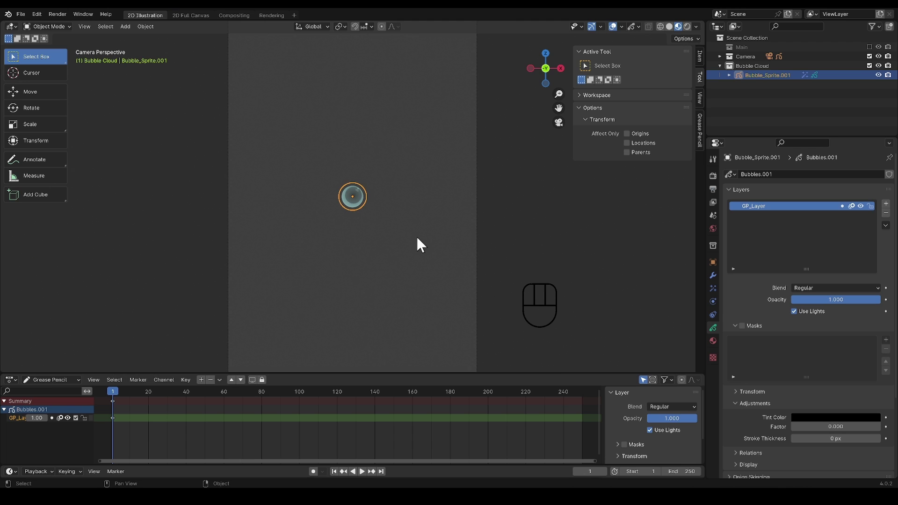
- Add a mesh cube at the bubble sprite and scale its geometry down in Edit Mode until it fits within the bubble
key("shift+a")
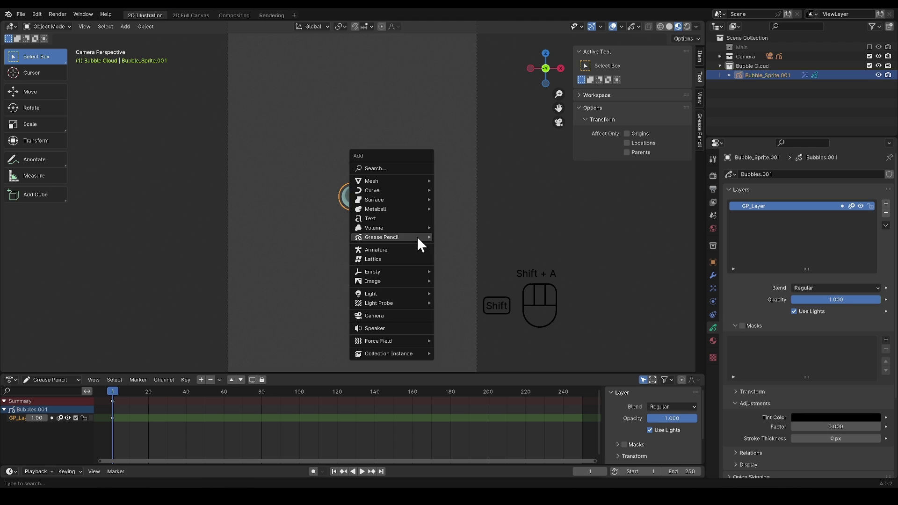
mouse_move(422, 178)
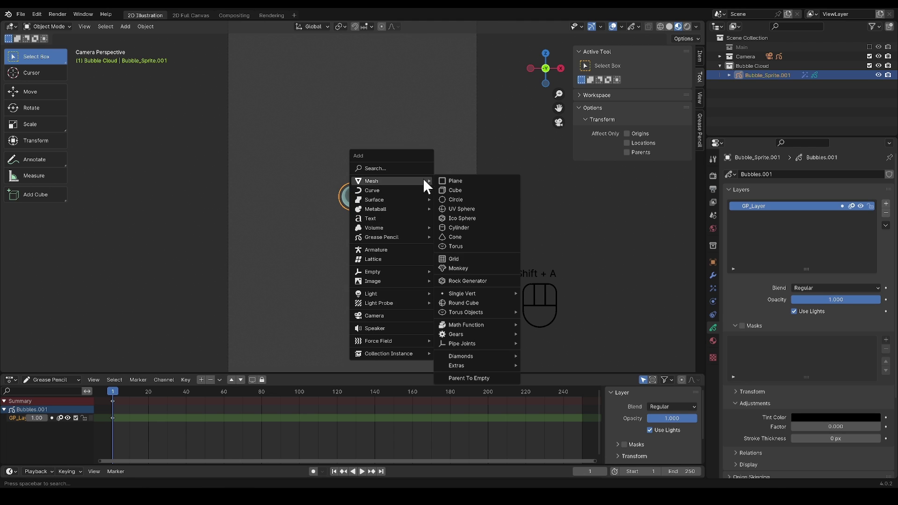
left_click(457, 190)
key("Tab")
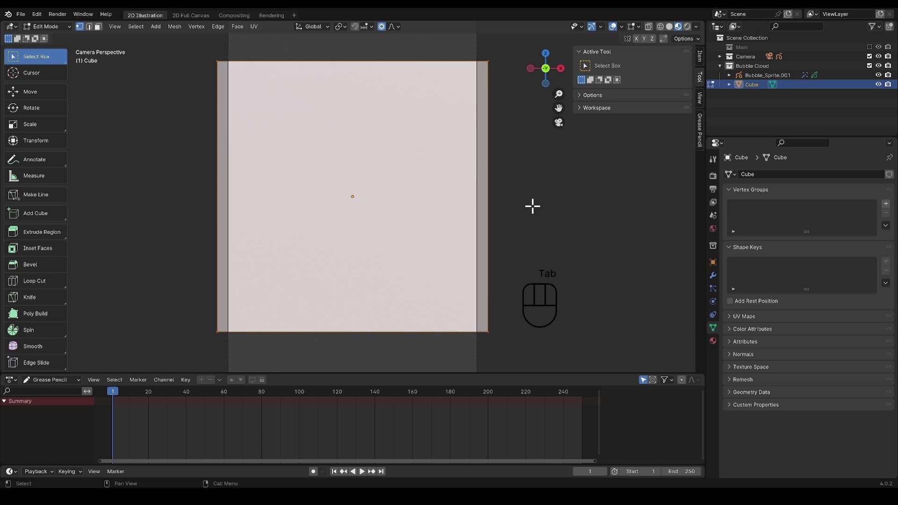
key("s")
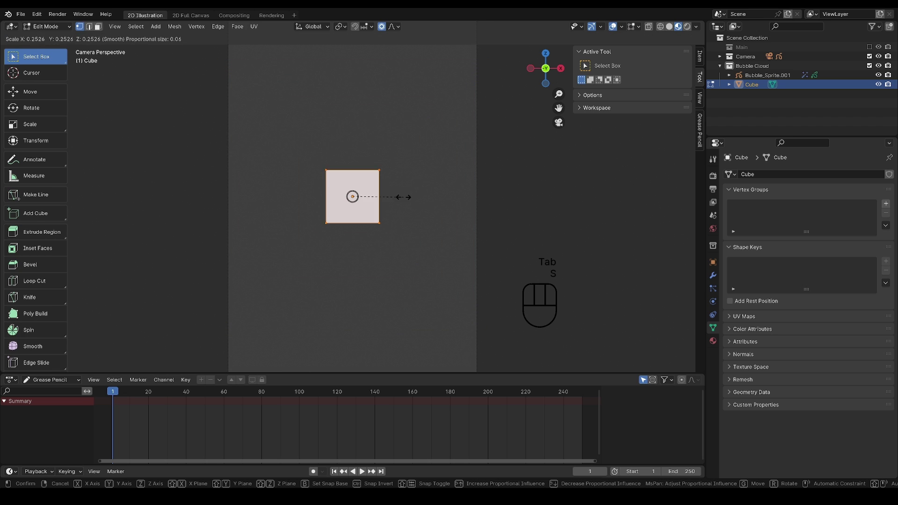
left_click(385, 202)
key("Tab")
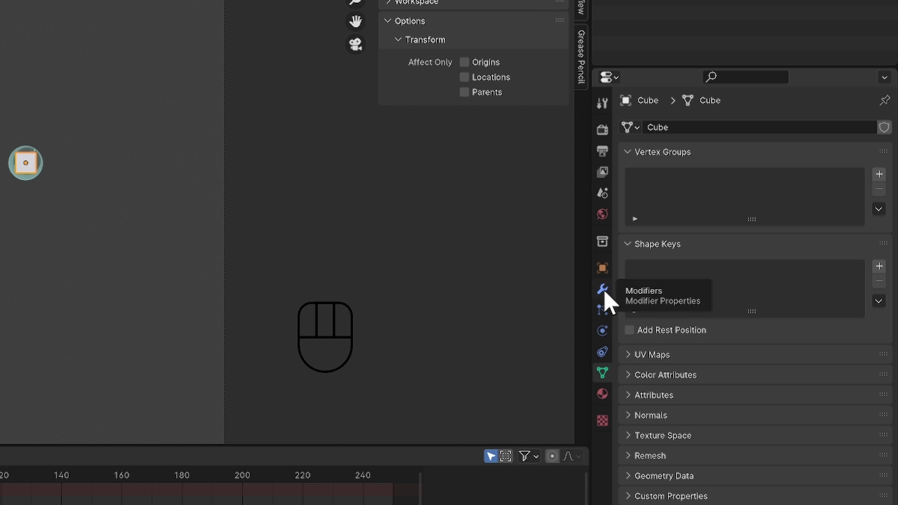
- Add a Particle System modifier to the cube
left_click(713, 277)
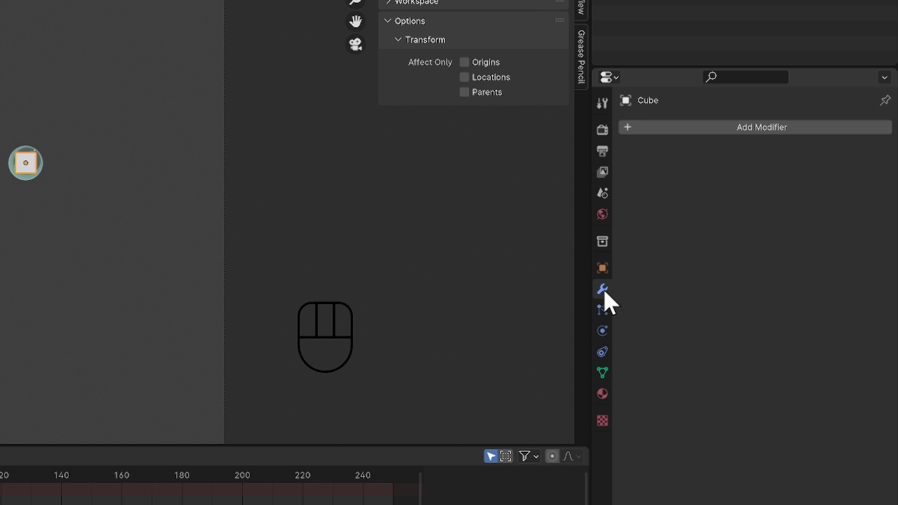
left_click(759, 130)
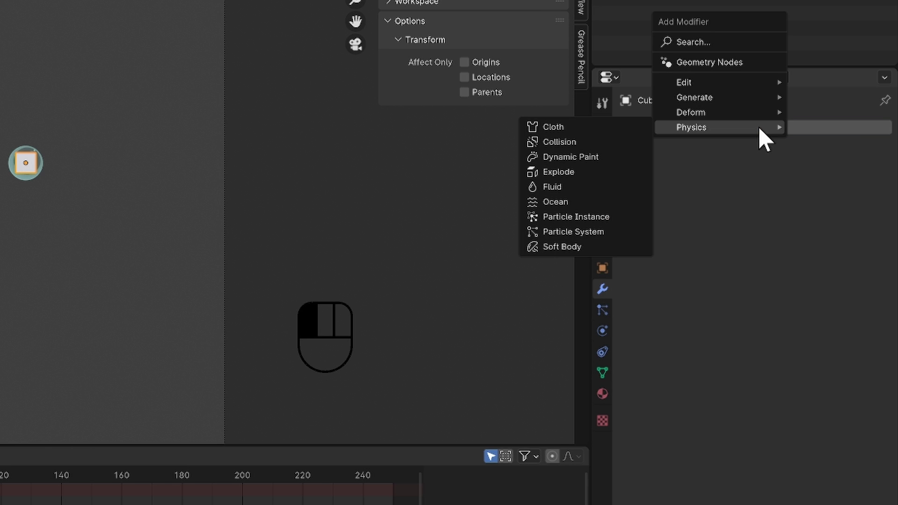
left_click(616, 230)
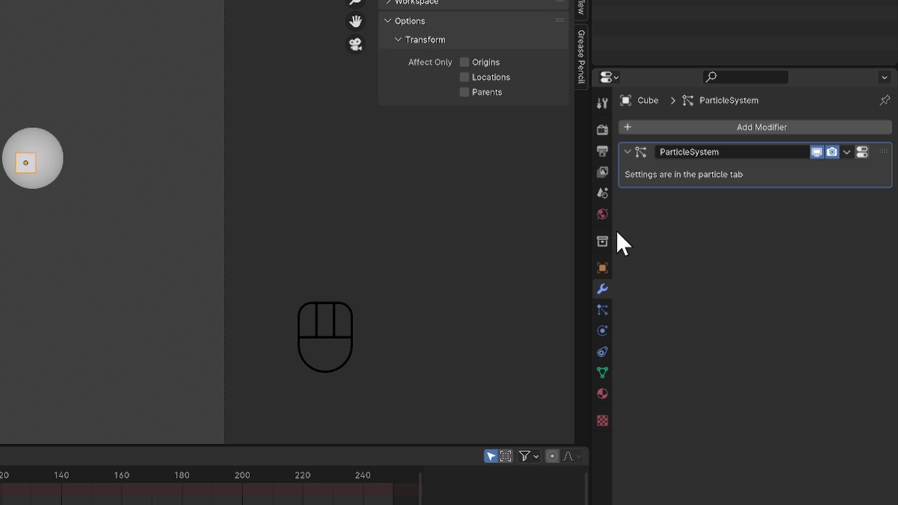
- Set the cube's particle emission to a number of 250 and a lifetime of 200 frames
left_click(607, 309)
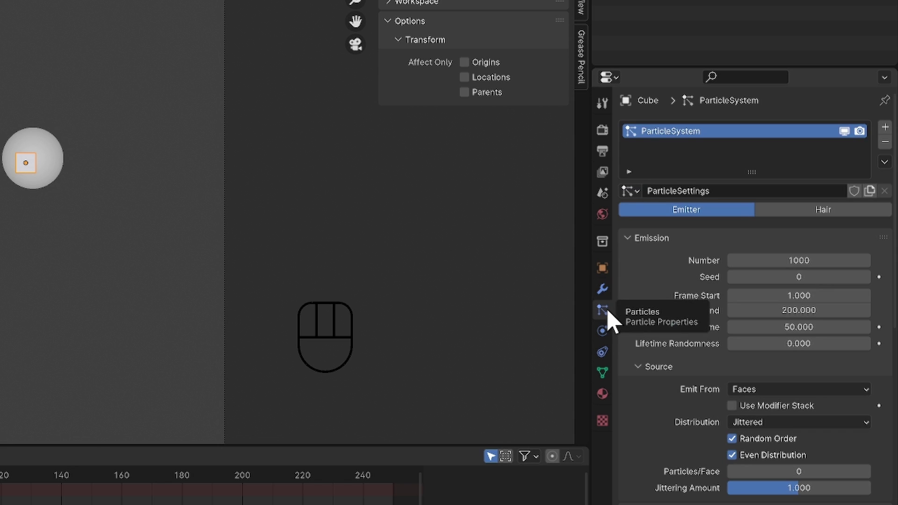
left_click(793, 260)
type("250")
key("Return")
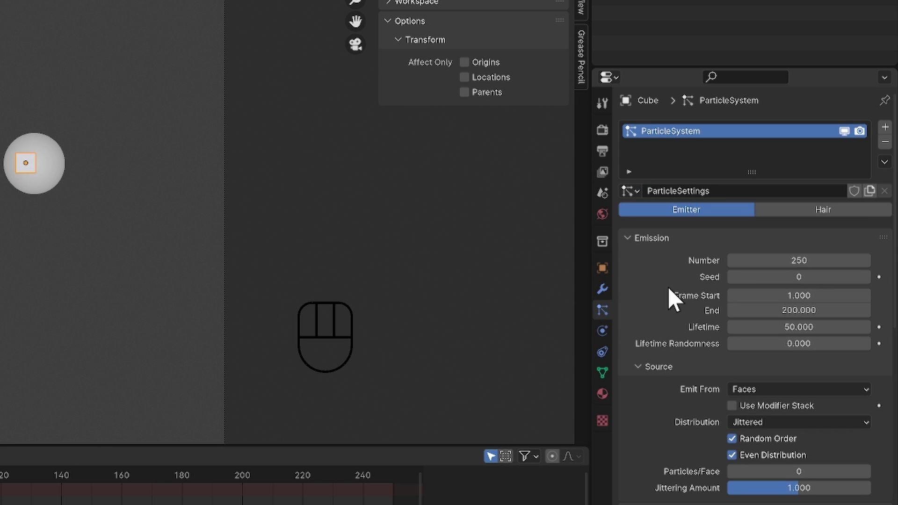
left_click(761, 327)
type("2")
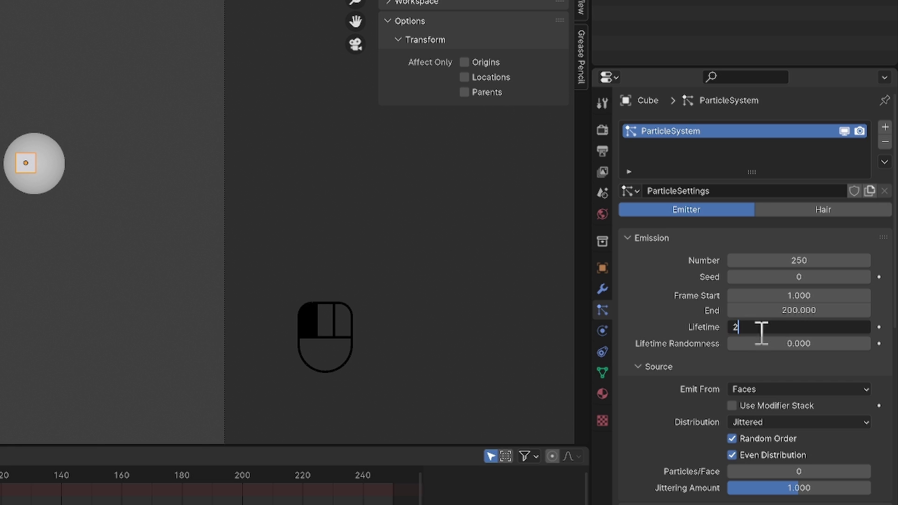
type("00")
key("Return")
- Change the particle system's physics type to Boids
scroll(667, 365, "down", 3)
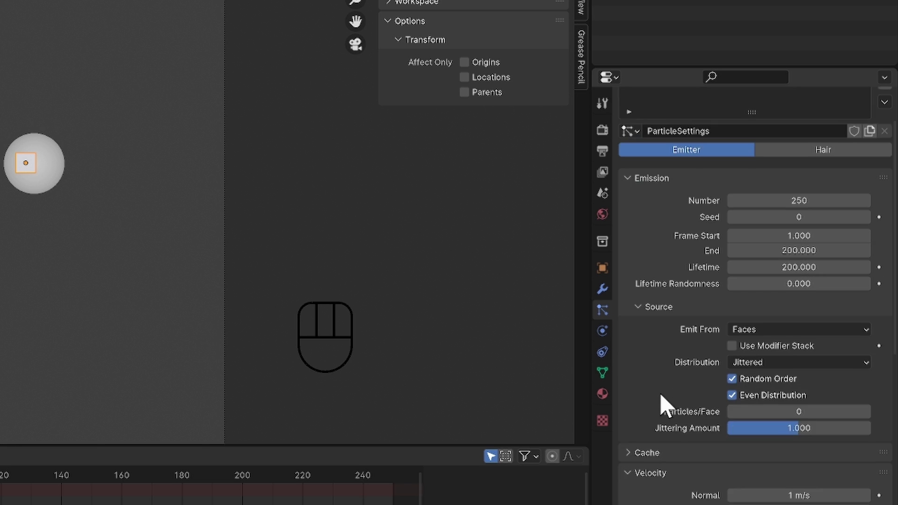
scroll(661, 396, "down", 12)
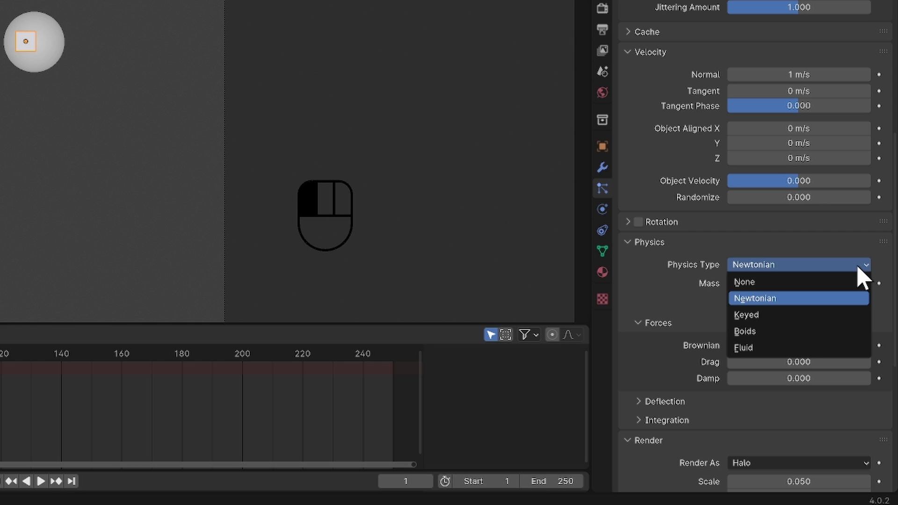
left_click(797, 333)
- Render the particles as Object, using Bubble_Sprite.001 as the instance object
scroll(671, 323, "down", 10)
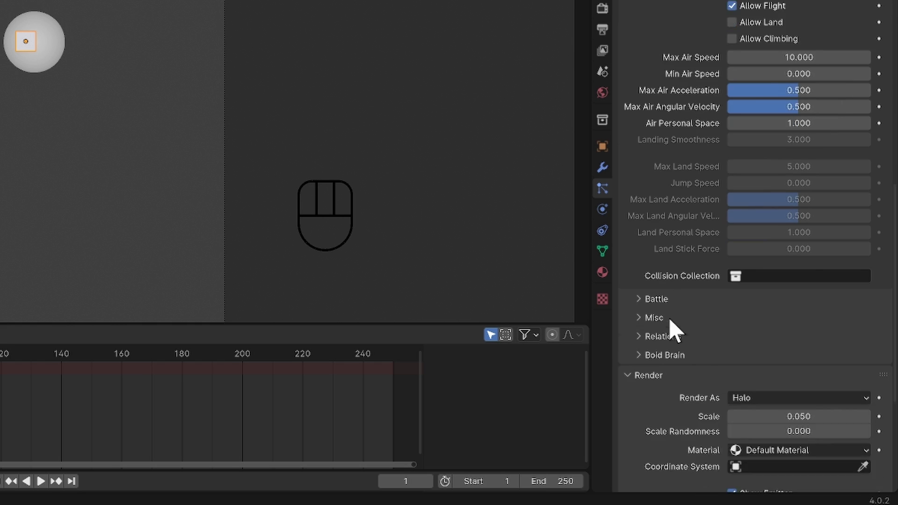
scroll(673, 328, "down", 5)
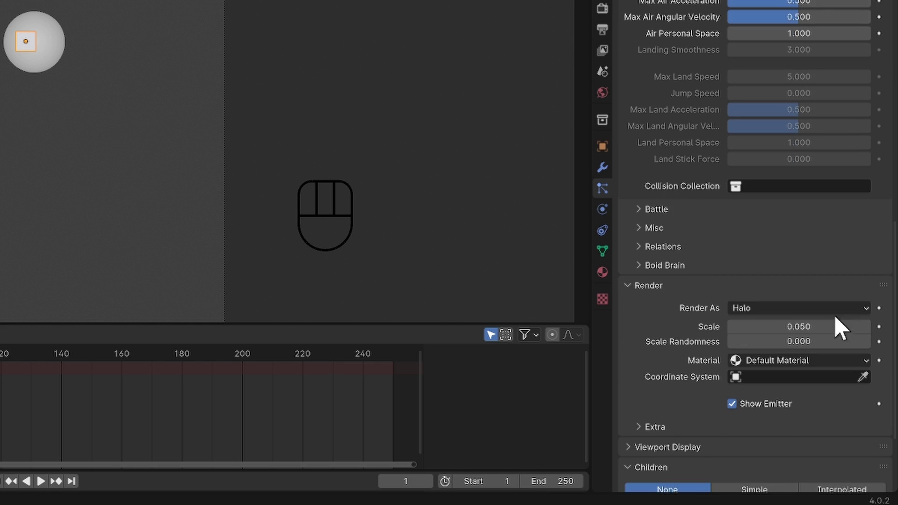
left_click(855, 308)
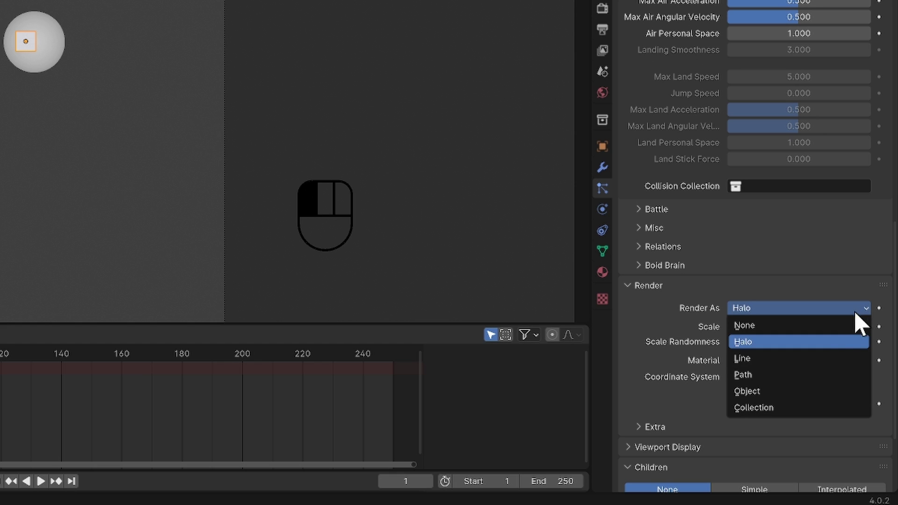
left_click(813, 391)
scroll(794, 282, "down", 6)
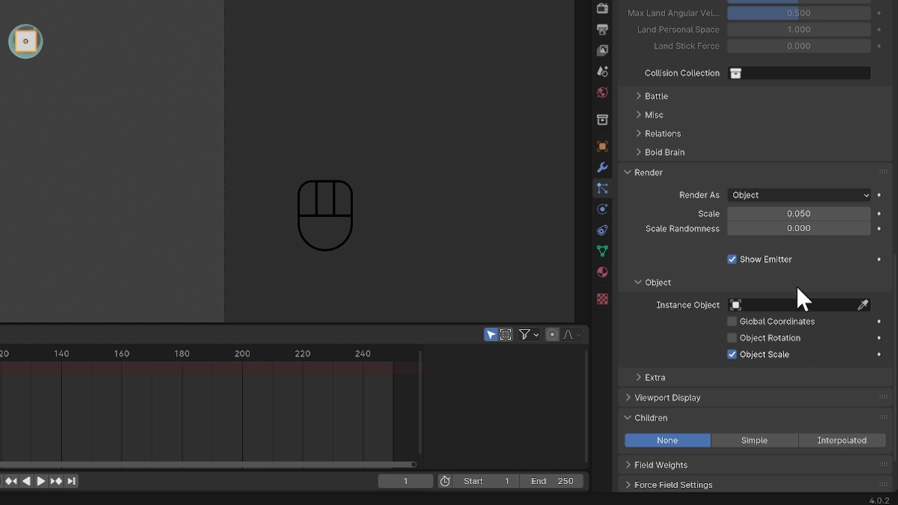
left_click(739, 306)
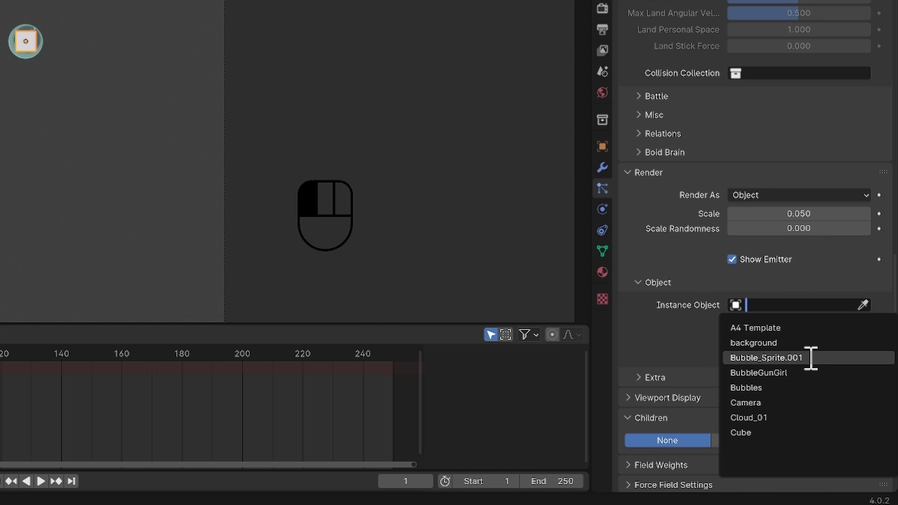
left_click(863, 304)
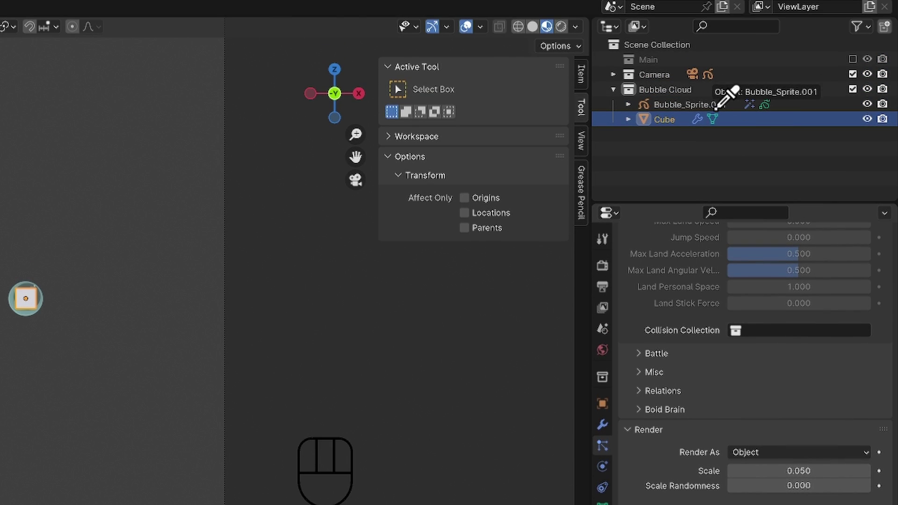
left_click(715, 109)
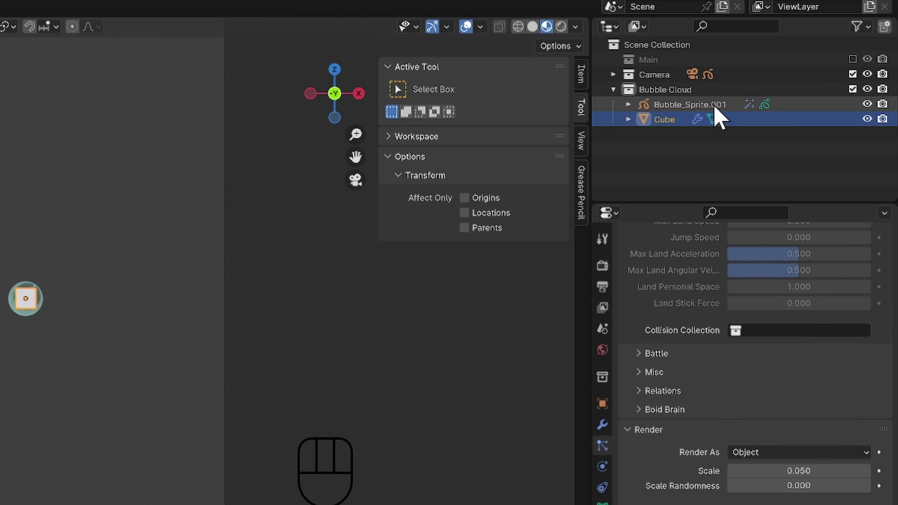
- Turn off Show Emitter for the particle system and play the animation, stopping at about frame 118
left_click(731, 258)
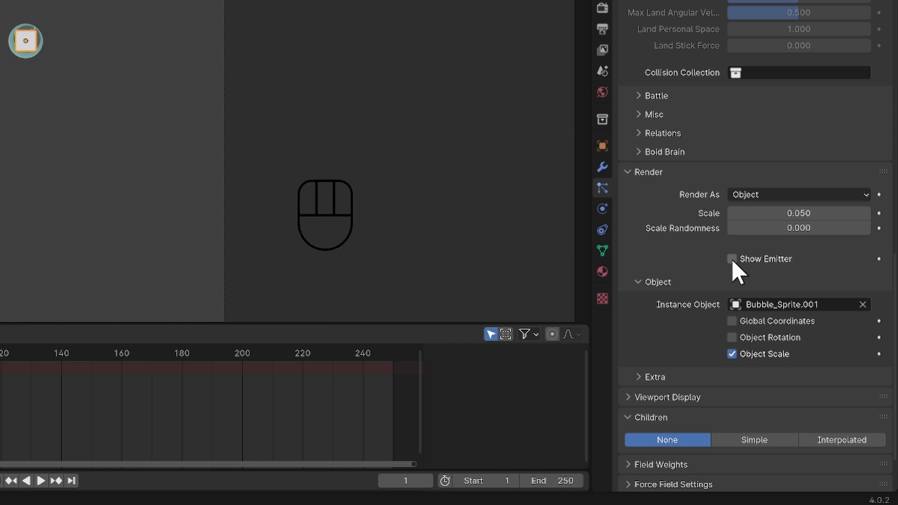
key("space")
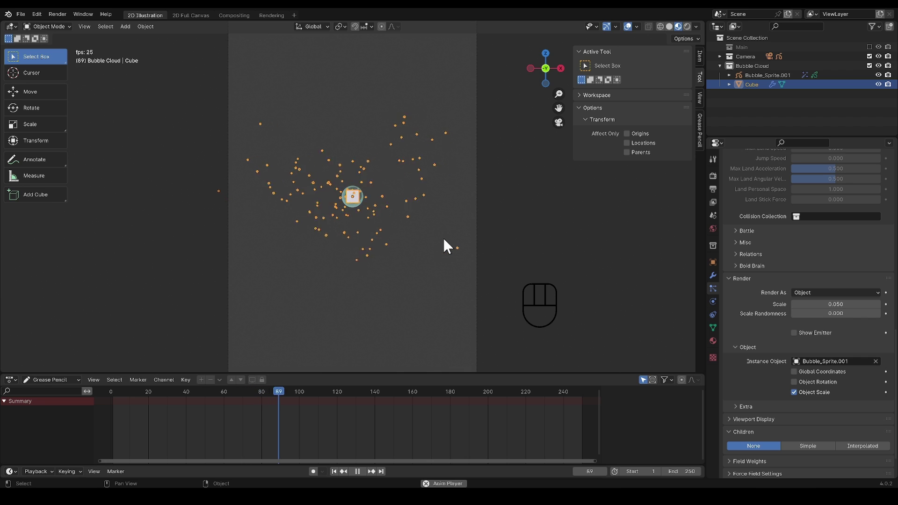
key("space")
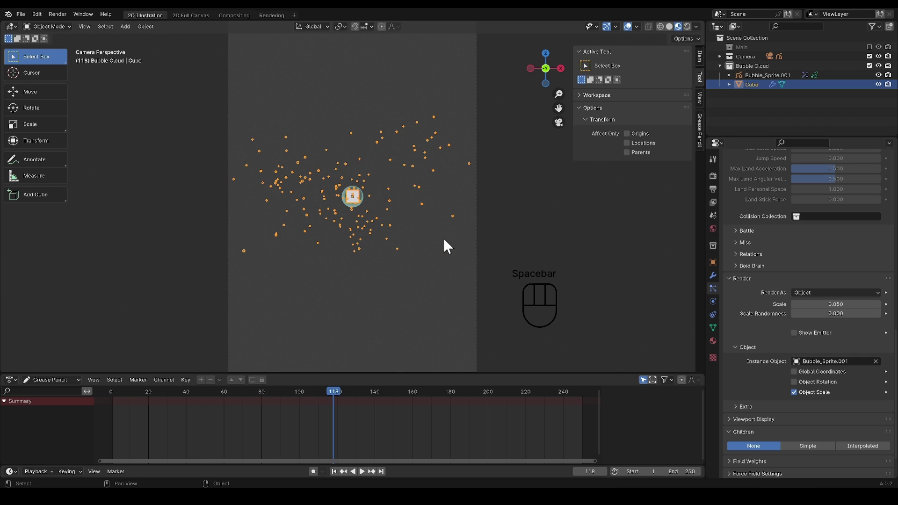
- Set the particles' render scale to 0.75 and their scale randomness to 0.5
scroll(755, 255, "down", 2)
left_click(812, 267)
type("0.75")
key("Return")
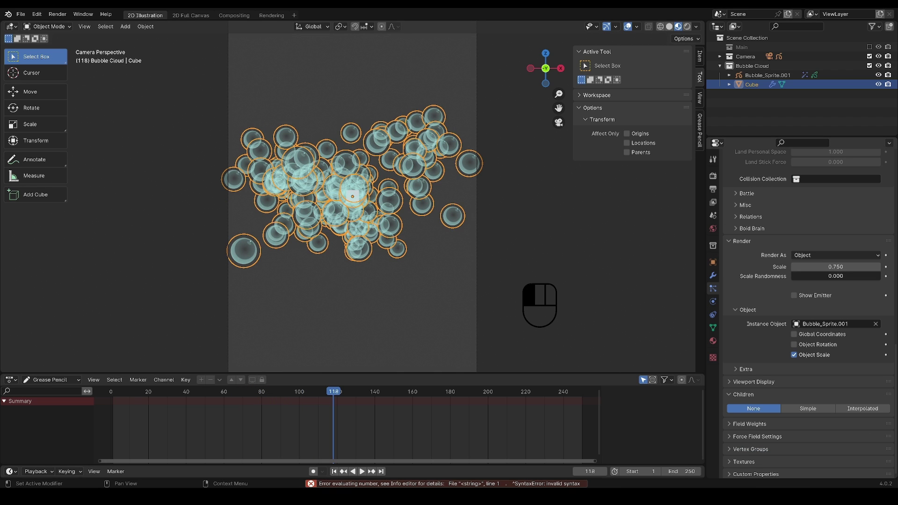
left_click(816, 276)
type("0.5")
key("Return")
- Play the particle animation from the first frame to review how the bubbles spread
scroll(765, 280, "up", 1)
scroll(765, 280, "up", 14)
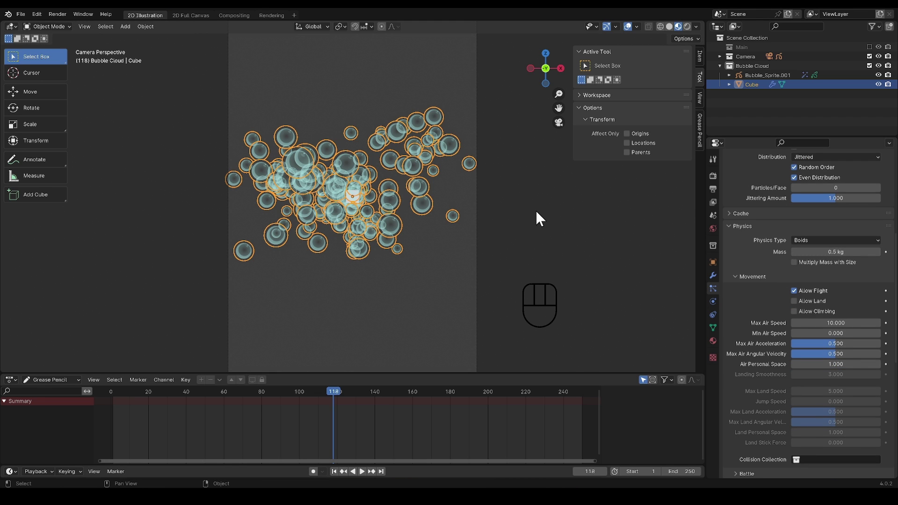
key("shift+Left")
key("space")
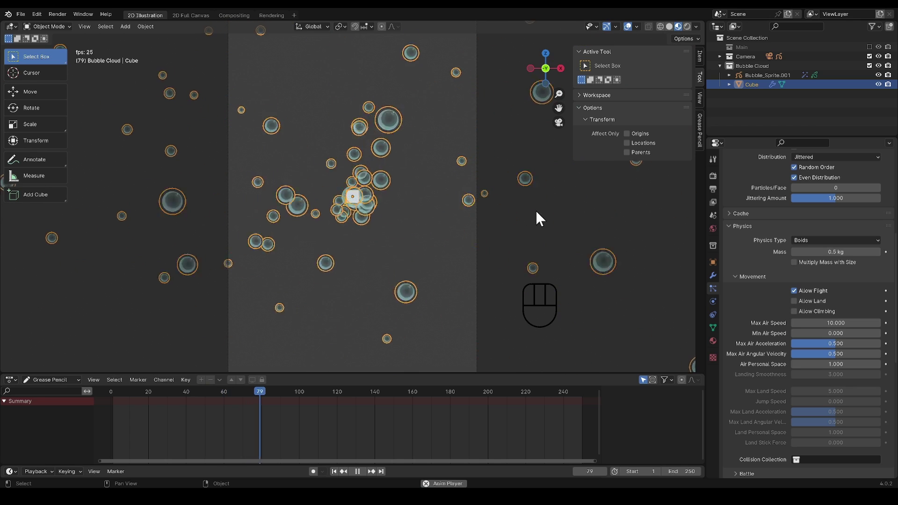
key("space")
- Increase the particles' render scale and set their boid mass to 0.65 kg
scroll(772, 285, "down", 11)
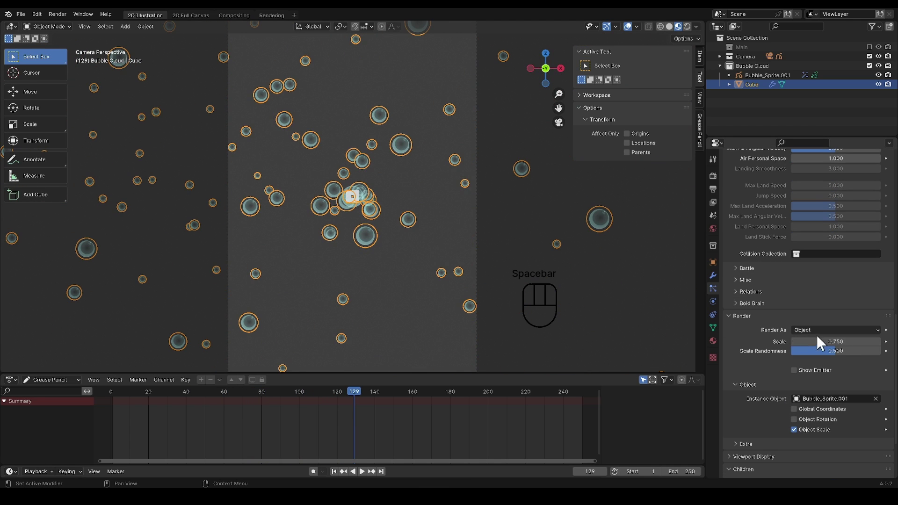
double_click(821, 341)
type(".1")
key("Return")
scroll(766, 286, "up", 16)
double_click(821, 345)
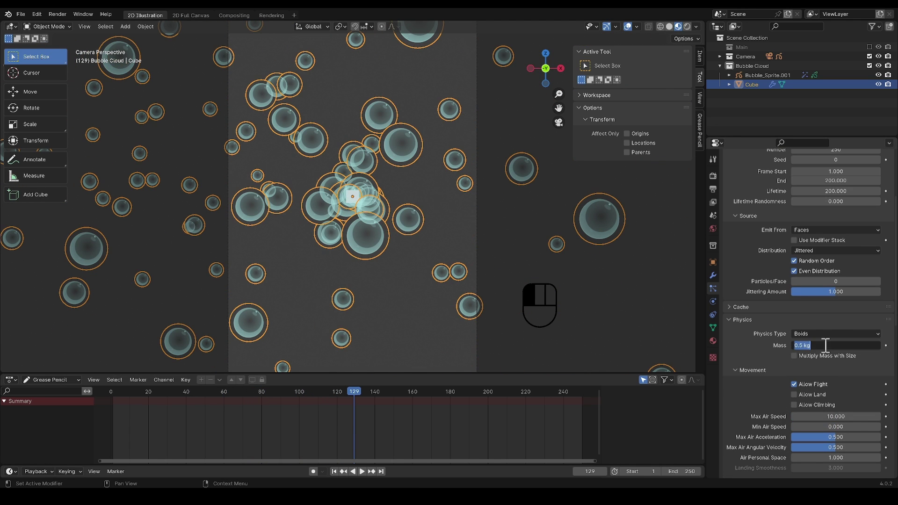
type(".65")
key("Return")
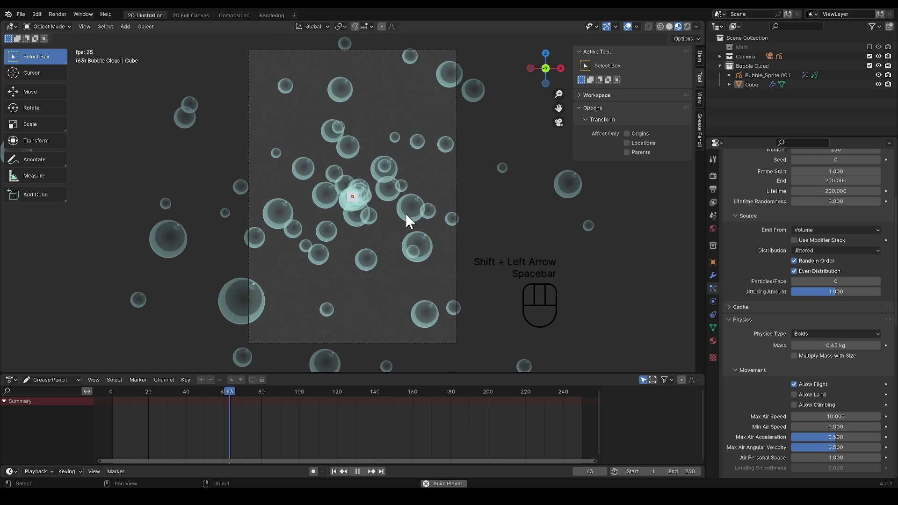
- Stop the animation and go to frame 63, checking the bubble spread around the camera frame
key("space")
key("Left")
key("Left")
key("Left")
key("Left")
key("Left")
key("Right")
scroll(451, 233, "down", 2)
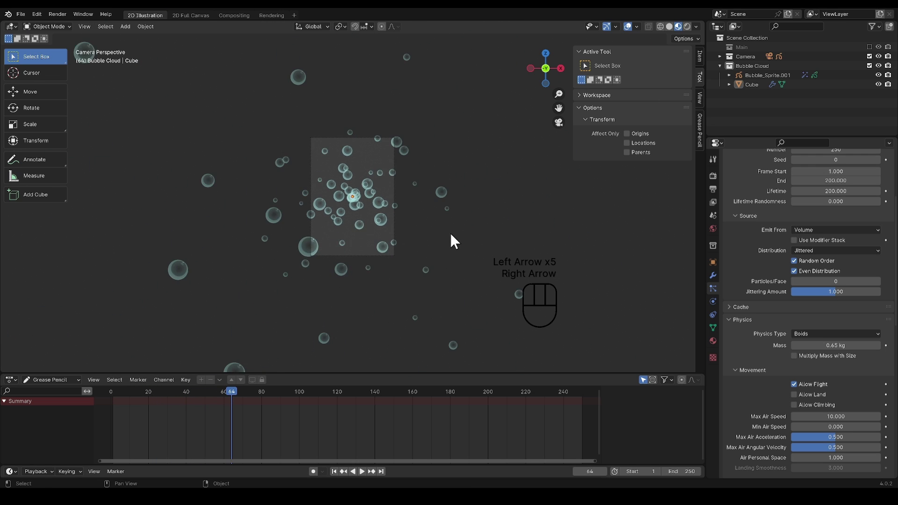
middle_click_drag(449, 231, 425, 226, "shift")
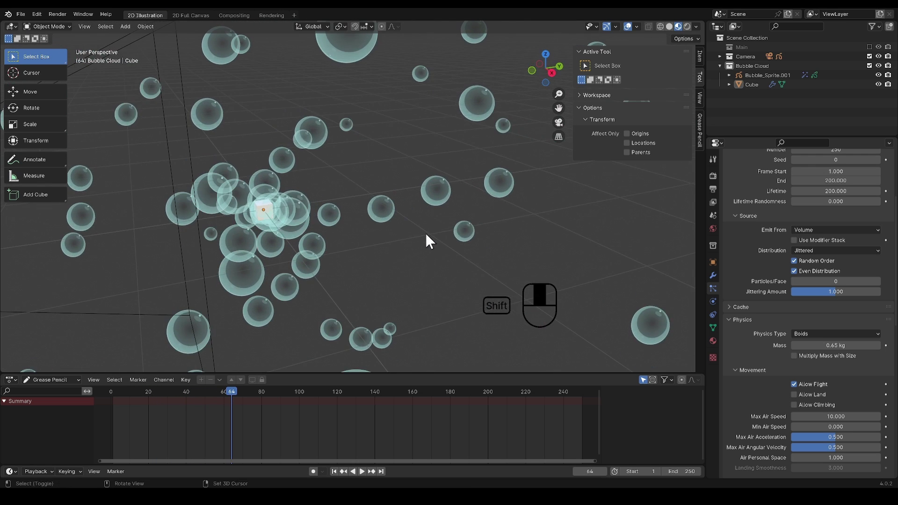
scroll(425, 232, "down", 4)
key("Left")
key("KP_0")
- Make the cube's particle system instances real and look through the bubble objects in the outliner
left_click(357, 206)
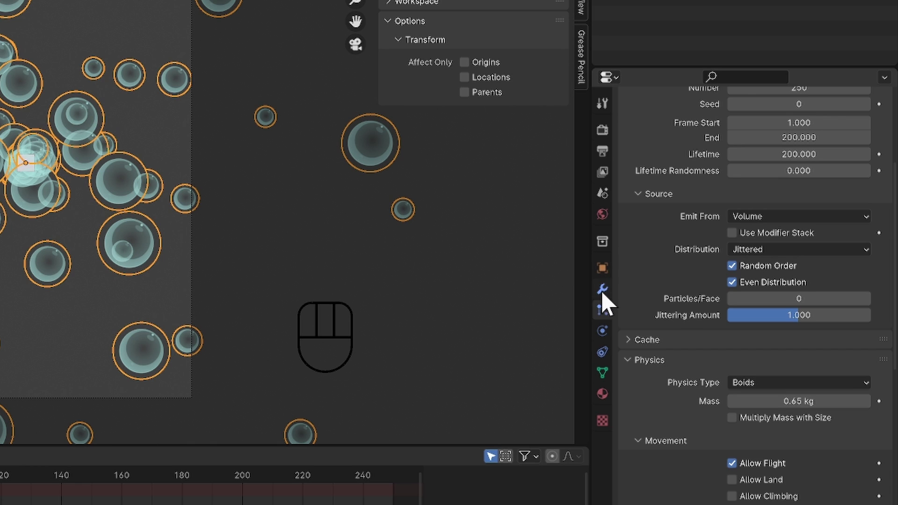
left_click(713, 275)
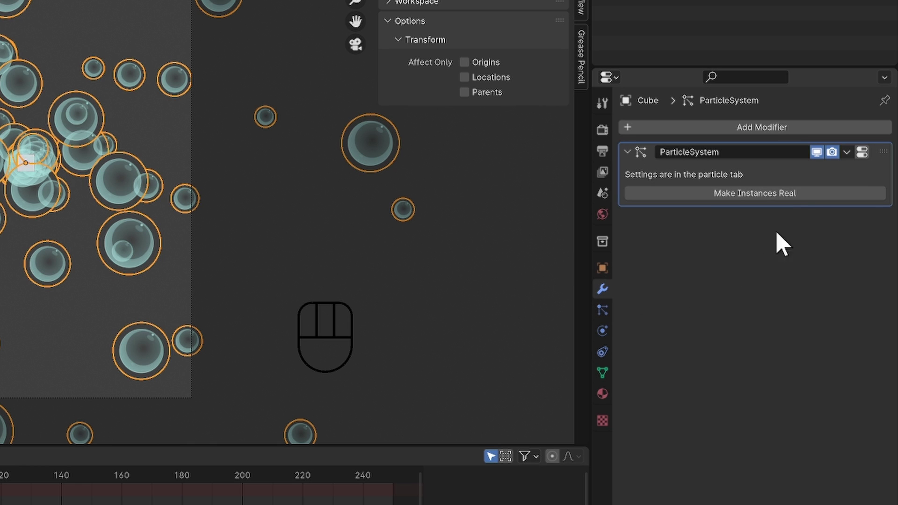
left_click(805, 192)
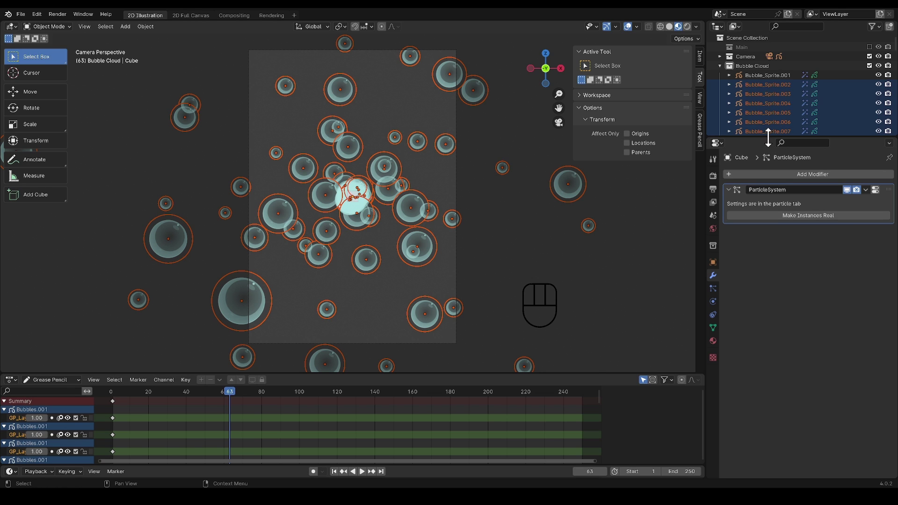
left_click_drag(768, 137, 755, 273)
scroll(777, 125, "down", 10)
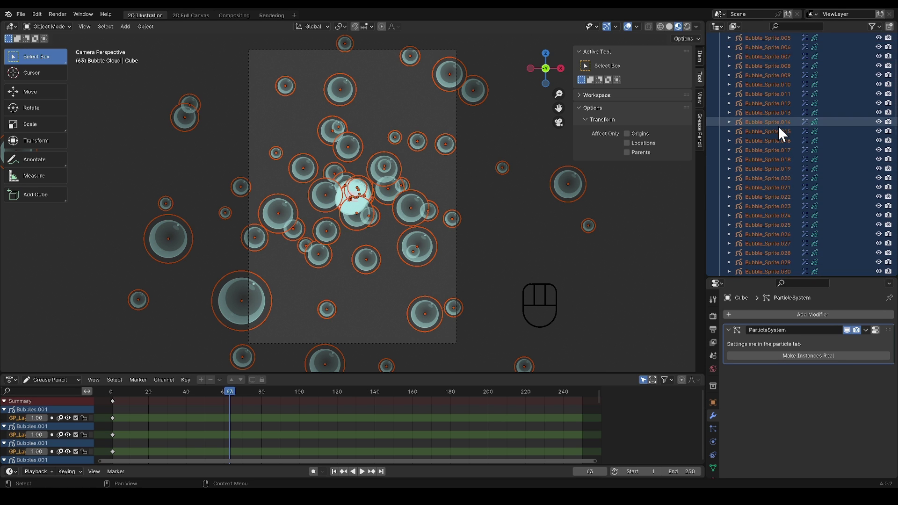
scroll(776, 129, "up", 10)
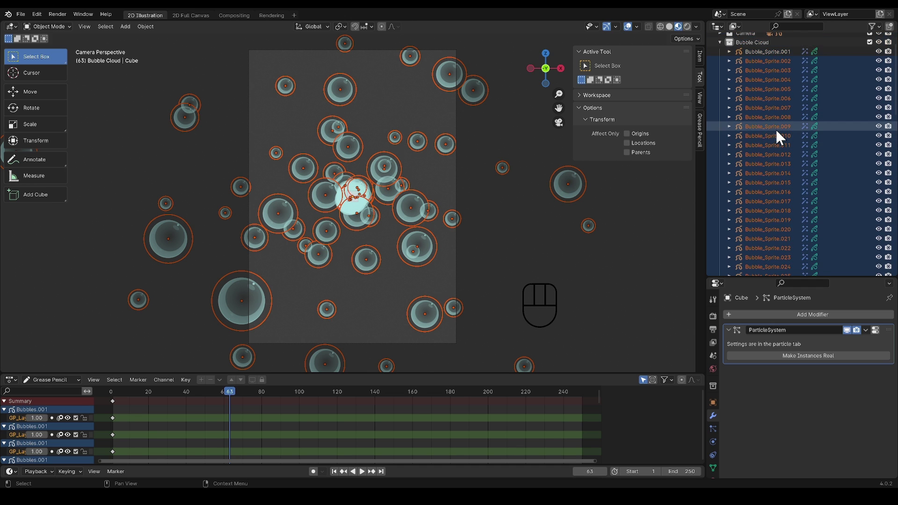
left_click_drag(756, 278, 756, 146)
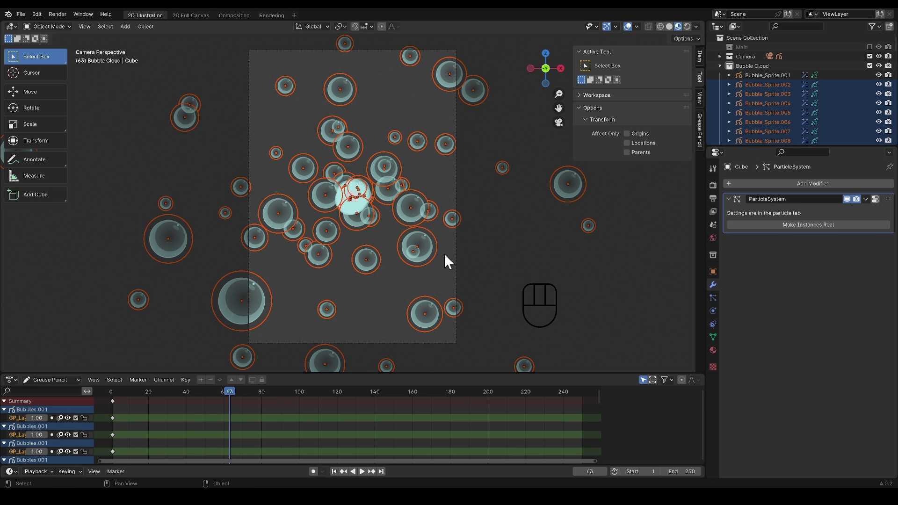
- Delete the bubbles far beside the camera frame, plus the emitter cube and the bubble cluster around it
scroll(409, 242, "down", 3)
left_click(265, 348)
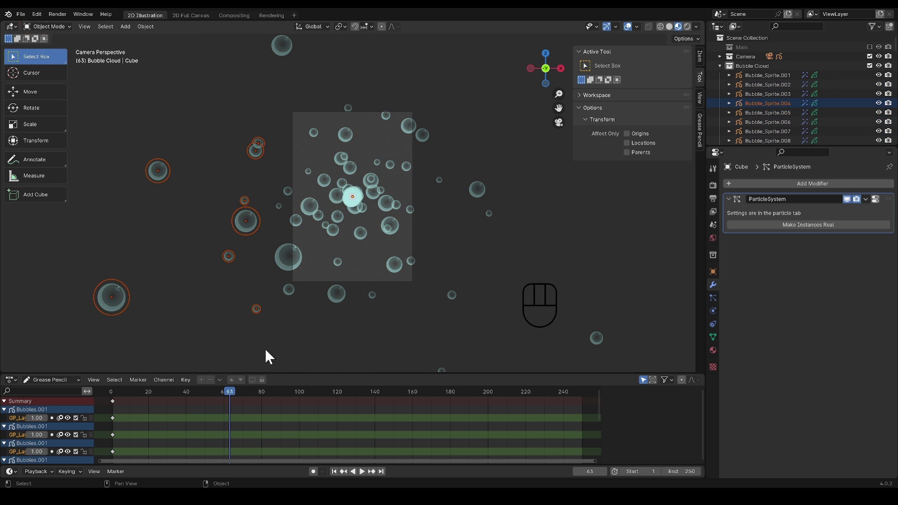
left_click_drag(326, 189, 369, 205)
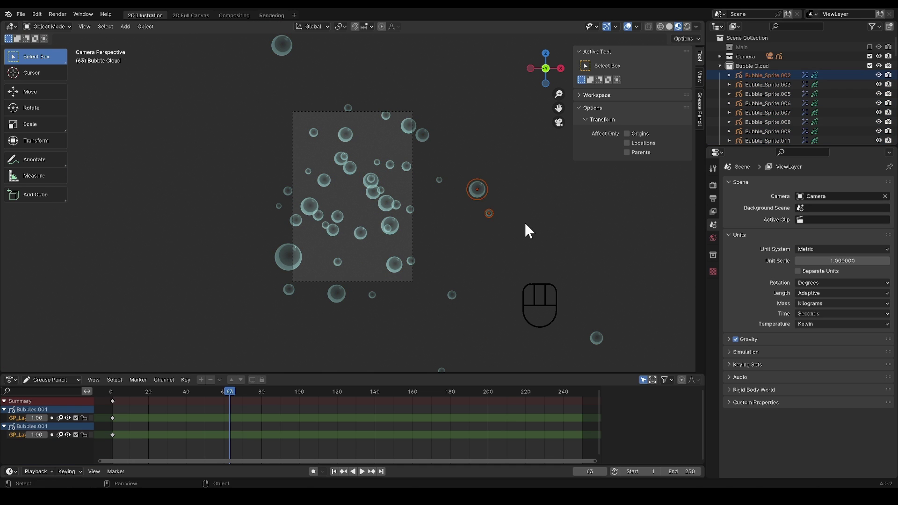
- Move the stray bubbles to the right of and below the camera frame closer to the frame
key("g")
left_click(481, 209)
left_click(601, 339)
key("g")
left_click(417, 232)
left_click(452, 296)
key("g")
left_click(394, 253)
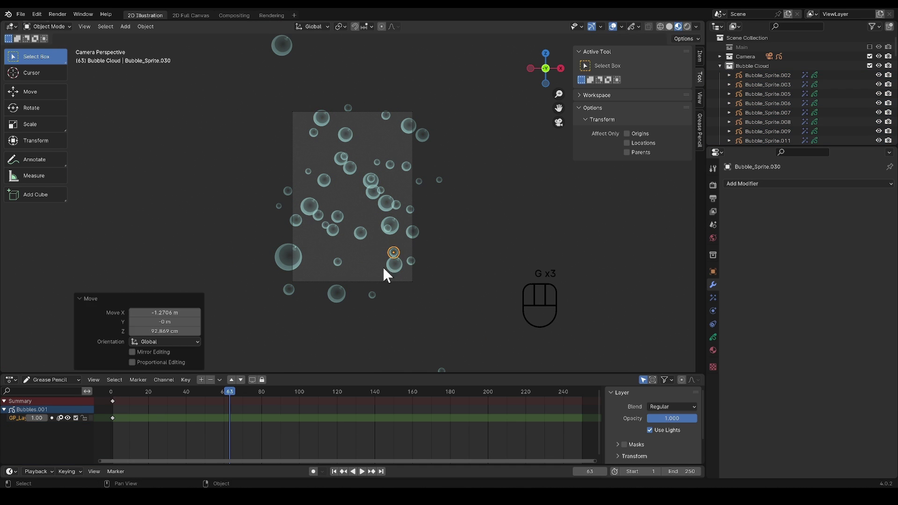
left_click(440, 367)
key("g")
key("x")
left_click(442, 324)
- Select the bubbles scattered far from the camera in front view and delete them
key("KP_1")
scroll(441, 324, "up", 4)
left_click(404, 293)
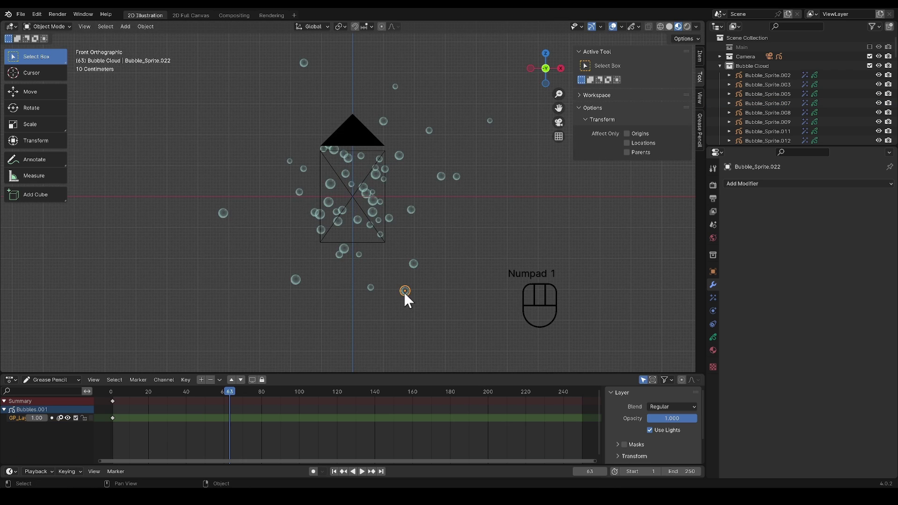
key("KP_0")
scroll(403, 297, "up", 2)
key("KP_1")
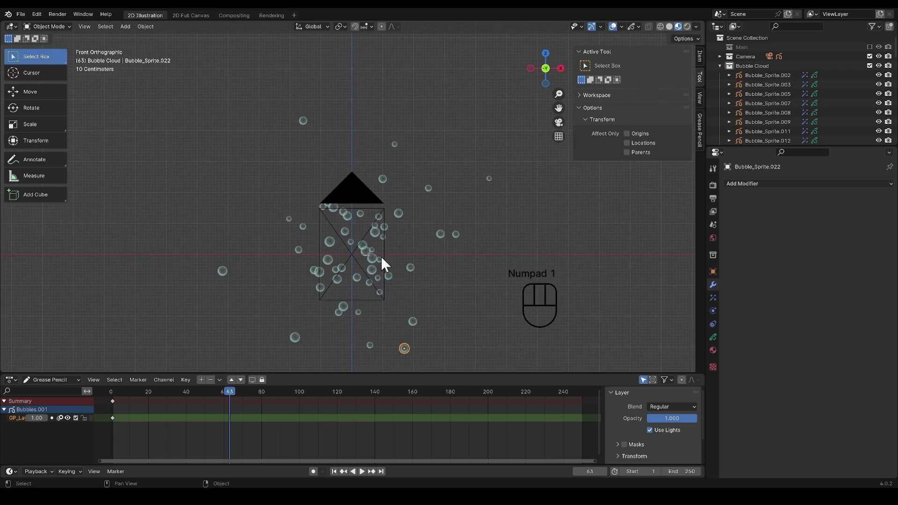
left_click(383, 179, "shift")
left_click(489, 179, "shift")
left_click(455, 234, "shift")
left_click(222, 270, "shift")
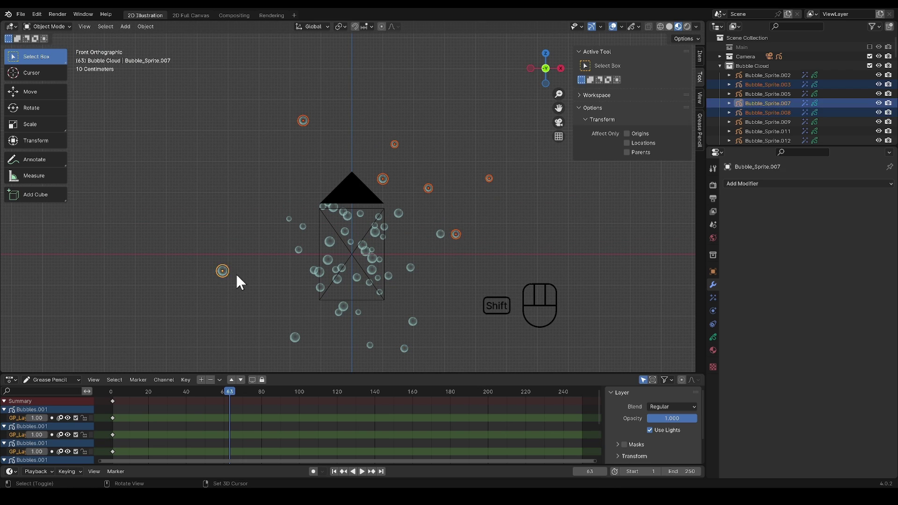
key("x")
- Move the remaining stray bubbles onto the upper part of the camera frame
key("KP_0")
left_click(137, 75)
key("g")
left_click(412, 158)
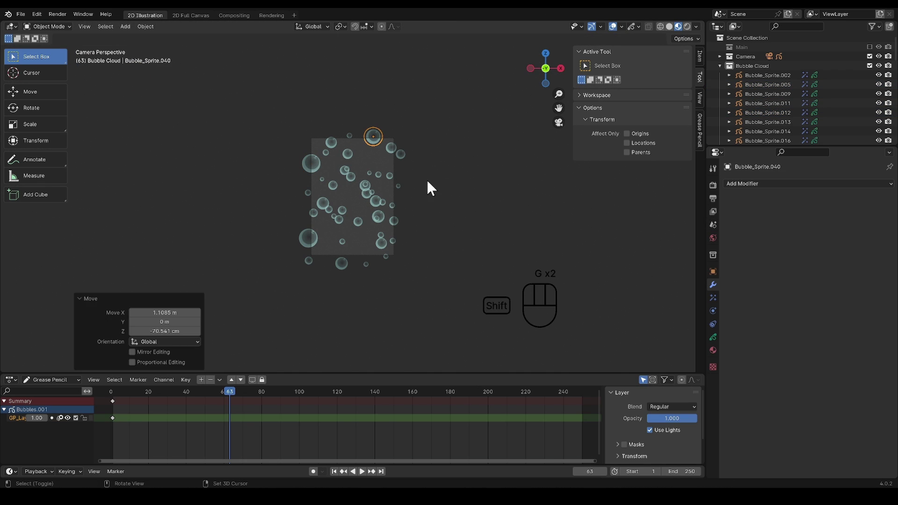
- Go to frame 1 and reposition overlapping bubbles in the upper-right area of the camera frame
key("shift+Left")
scroll(425, 178, "up", 5)
left_click(384, 169)
key("g")
left_click(384, 166)
key("g")
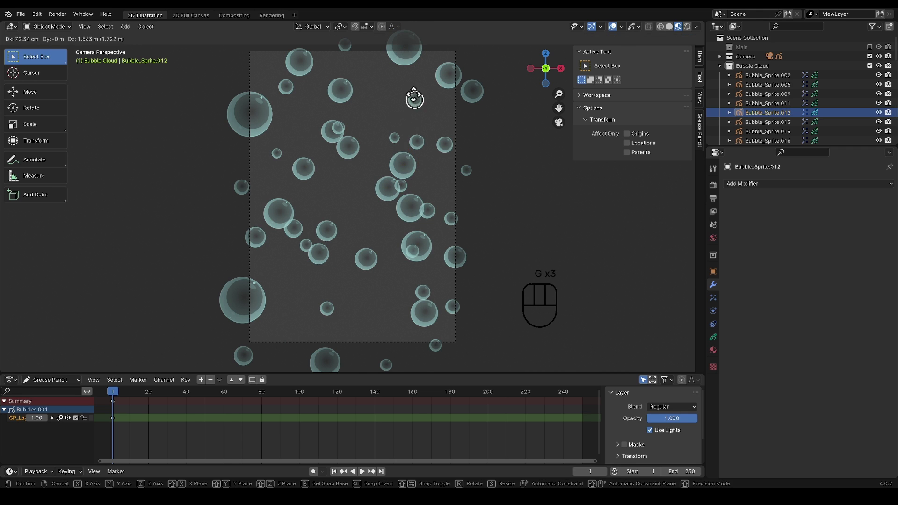
left_click(418, 142)
key("s")
key("g")
left_click(454, 144)
- Spread out the bubbles in the lower-left area and pull those below the camera frame up into it
left_click(307, 246)
key("g")
left_click(316, 256)
key("g")
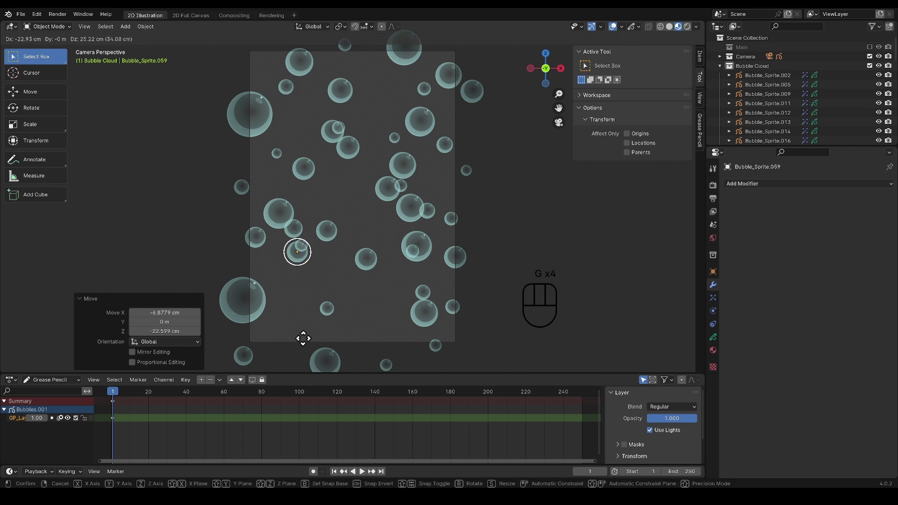
left_click(322, 359)
key("g")
left_click(245, 355)
key("g")
left_click(389, 365)
key("g")
left_click(353, 287)
- Bring Bubble_Sprite.030 toward the camera along Y as a large foreground bubble at the frame's lower-right corner
left_click(424, 294)
key("g")
key("y")
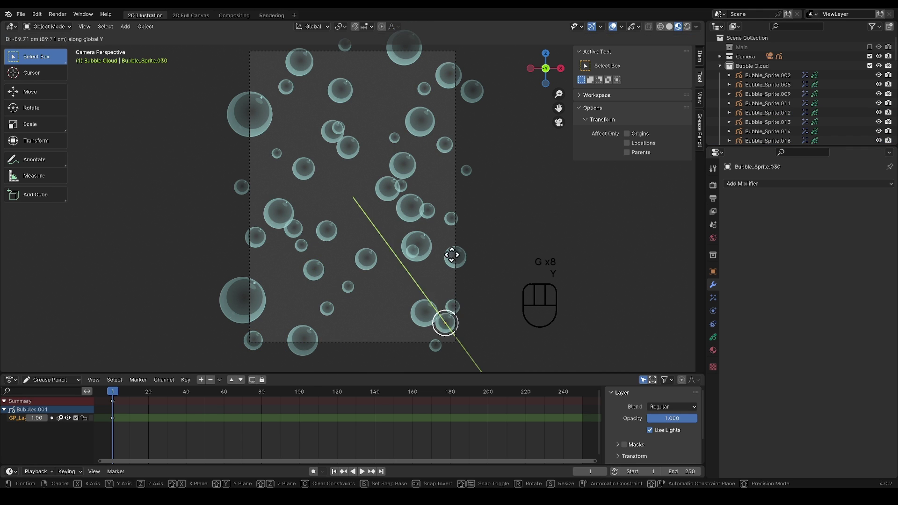
key("g")
left_click(445, 267)
key("g")
key("y")
left_click(468, 274)
key("g")
left_click(422, 286)
key("g")
key("y")
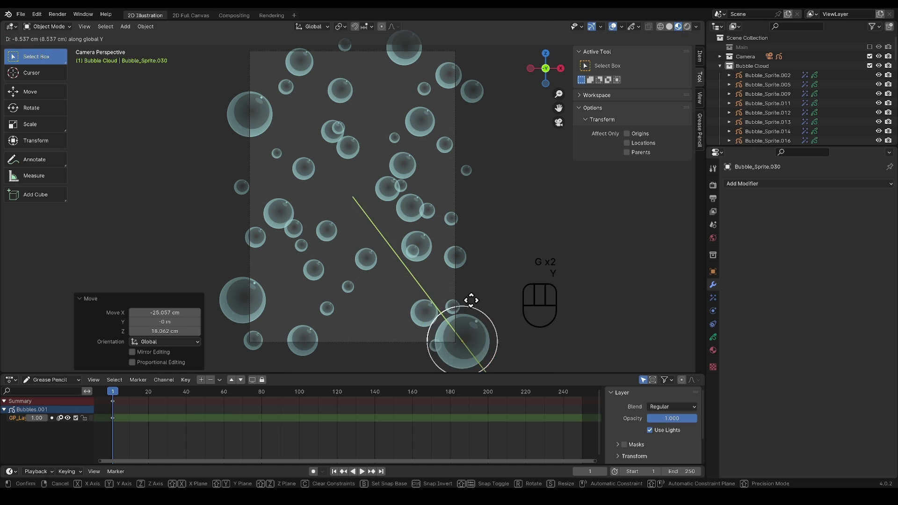
right_click(471, 301)
middle_click_drag(470, 301, 402, 285)
middle_click_drag(402, 285, 455, 249, "shift")
scroll(420, 230, "down", 4)
scroll(420, 231, "down", 2)
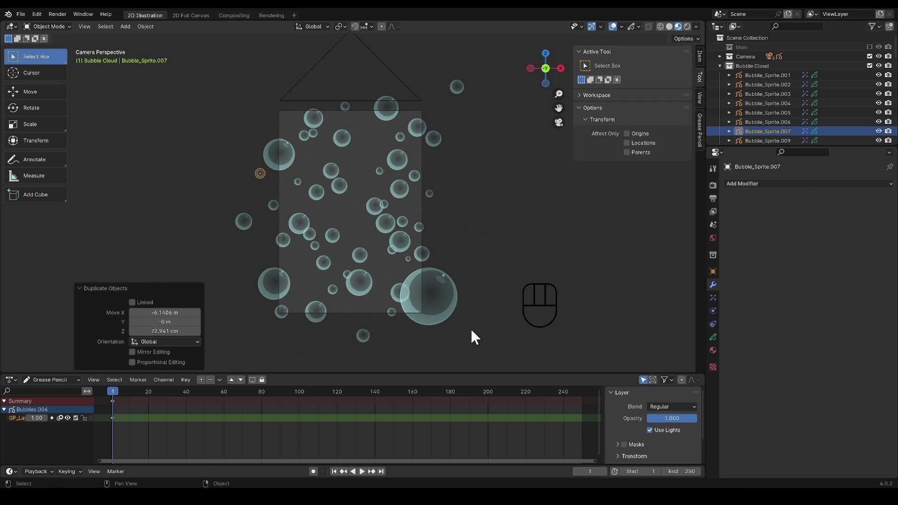
- Deselect the objects of the Bubble Cloud collection and enable Scene Lights in the viewport shading
right_click(743, 66)
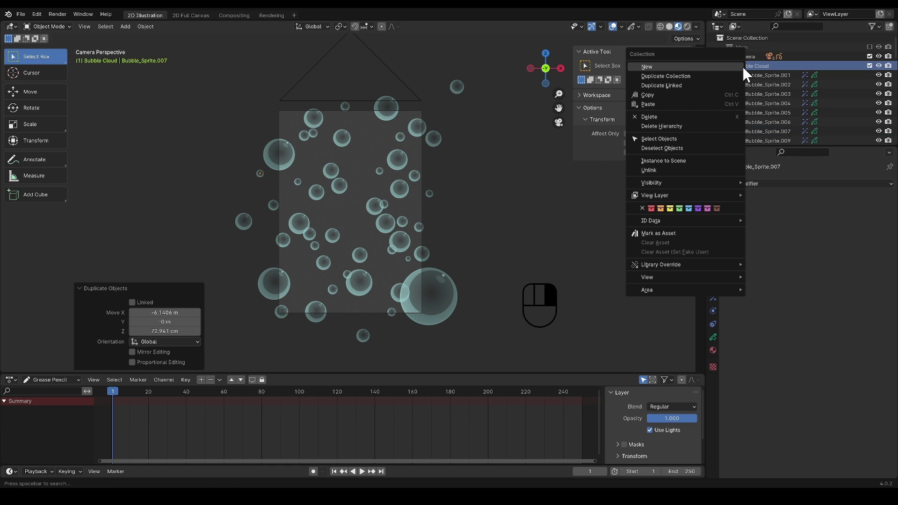
left_click(704, 143)
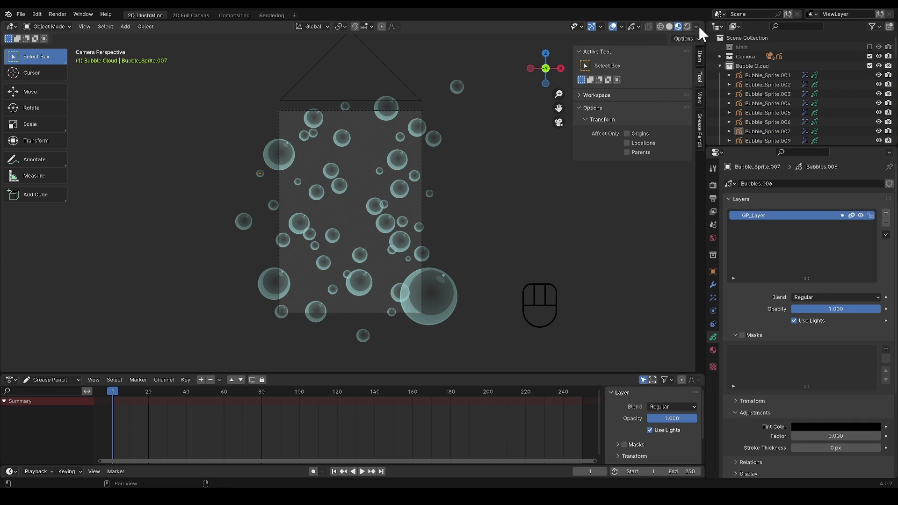
left_click(696, 26)
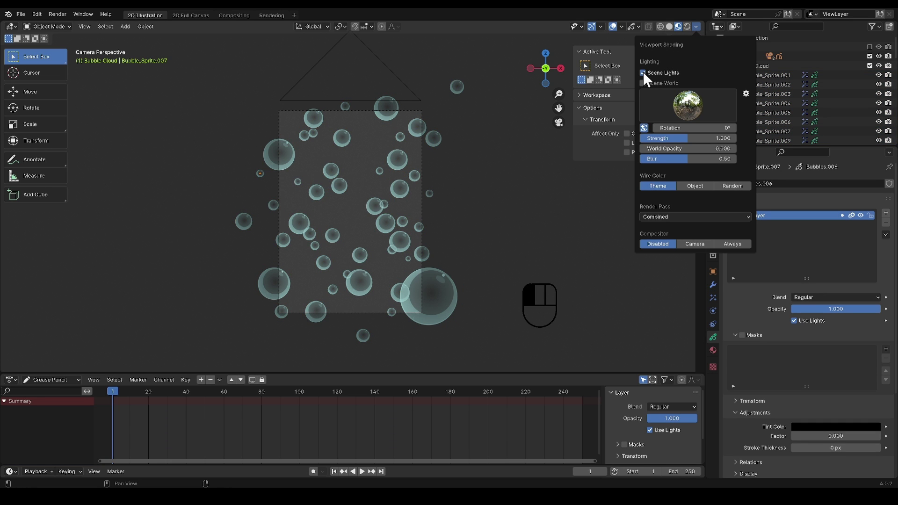
- Add a point light with a yellow color and a power of 100 W
key("shift+a")
mouse_move(346, 222)
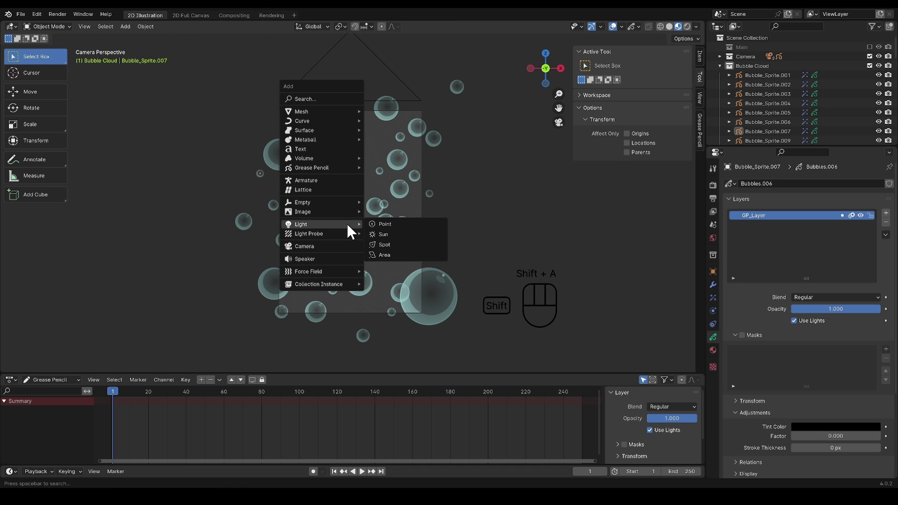
left_click(395, 221)
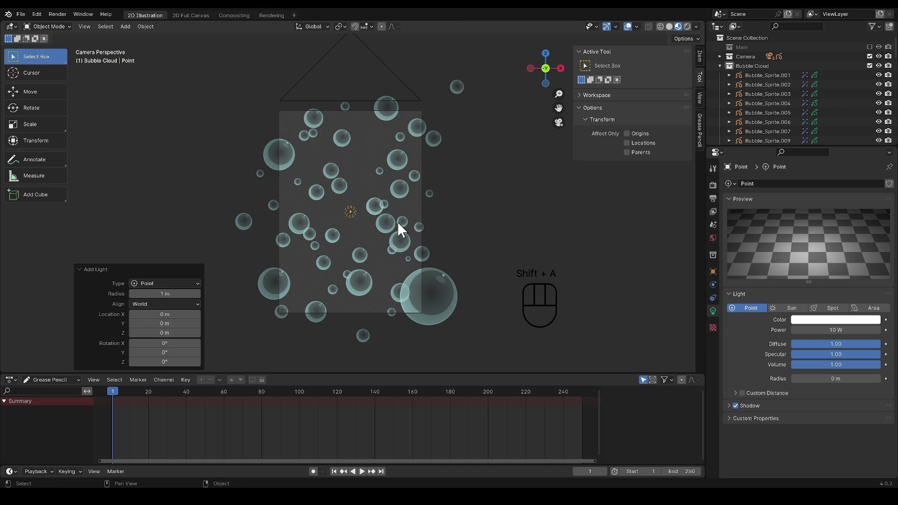
left_click(809, 322)
left_click_drag(817, 233, 812, 234)
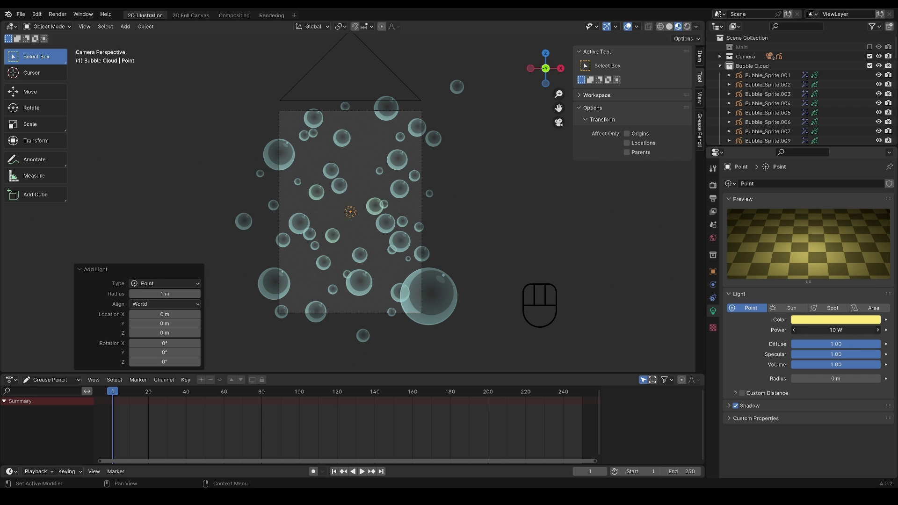
key("Return")
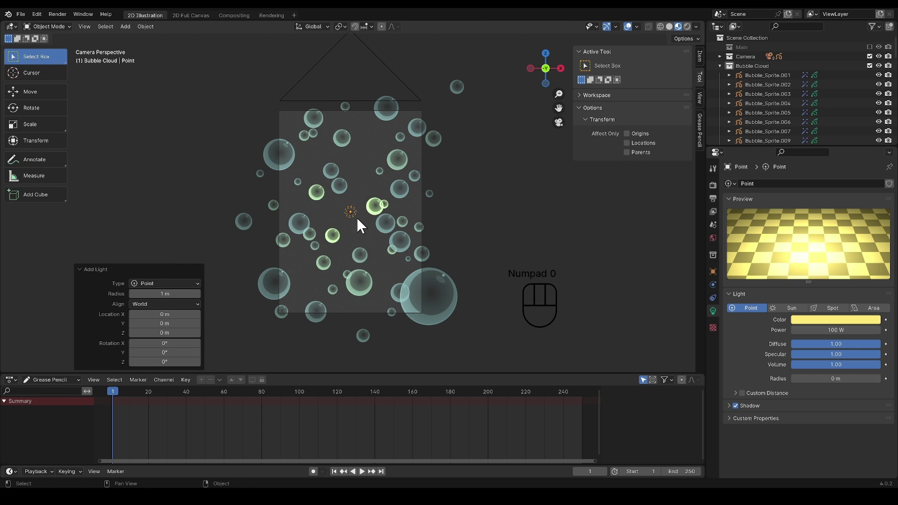
- Move the point light about 95 cm along X and 1.26 m along Z, toward the frame's upper-right corner
key("g")
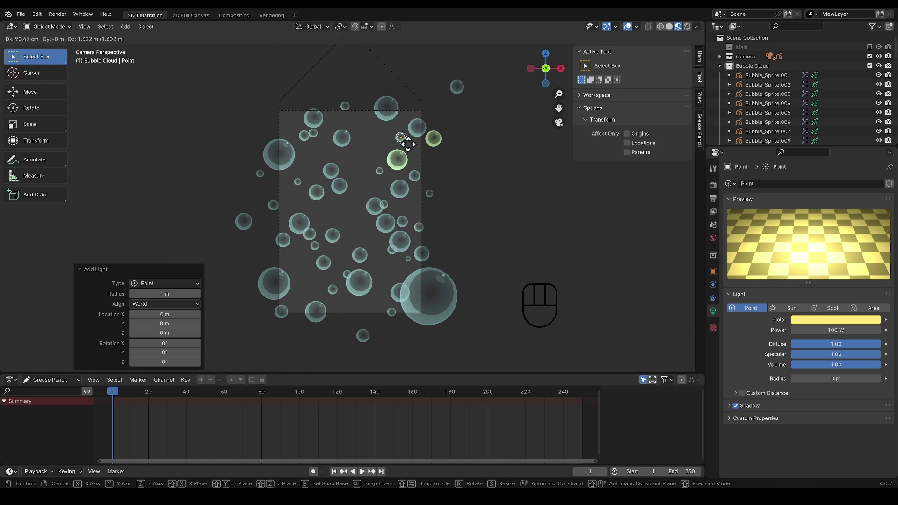
left_click(408, 144)
middle_click_drag(408, 151, 436, 212)
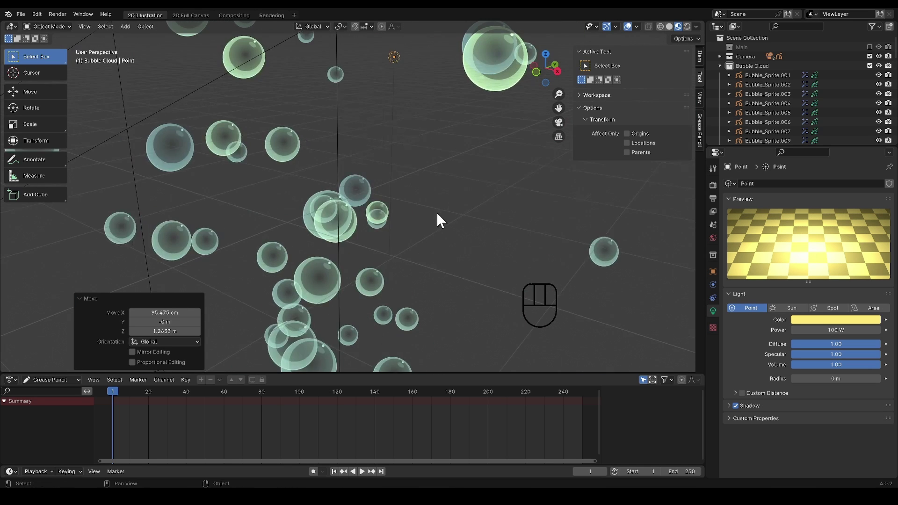
- Snap the 3D cursor to Bubble_Sprite.048 near the bottom of the camera frame
scroll(436, 212, "down", 6)
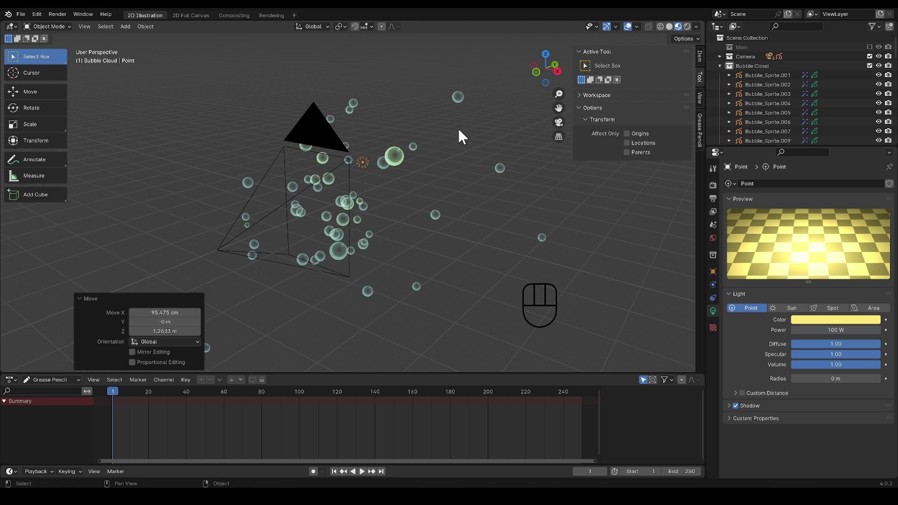
left_click(310, 264)
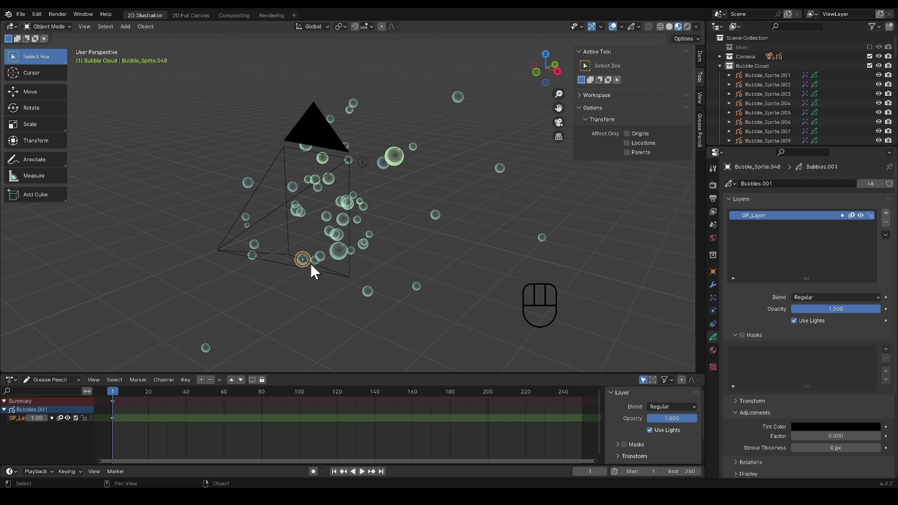
key("shift+s")
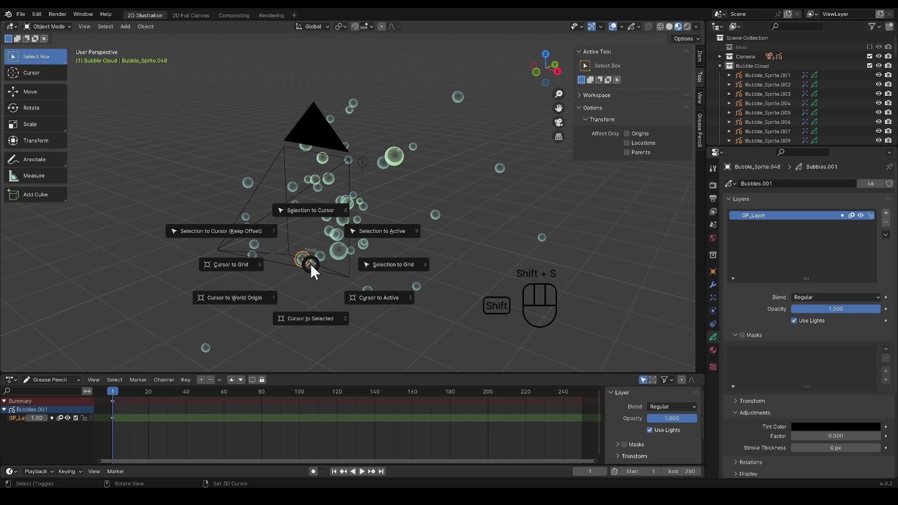
left_click(312, 319)
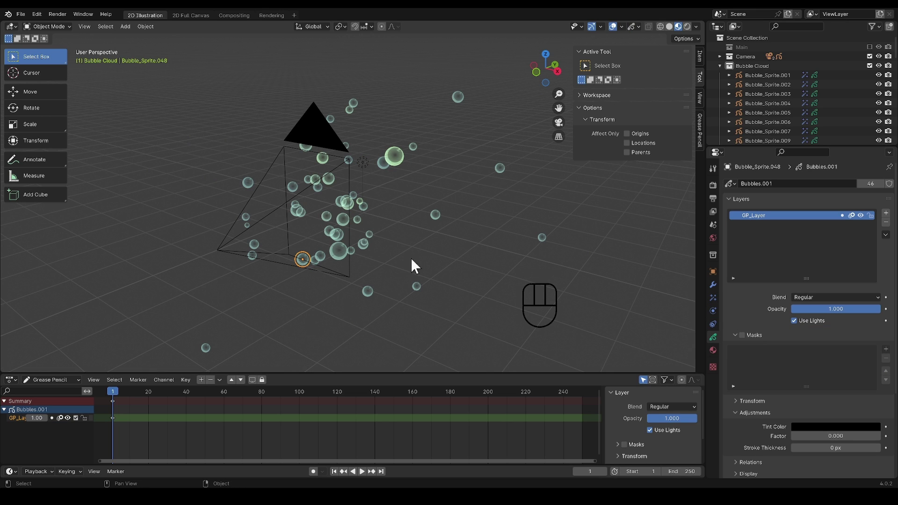
- Check the 3D cursor's position on the bubble through the 3D Cursor viewport overlay and hide the overlay again
left_click(625, 27)
left_click(621, 27)
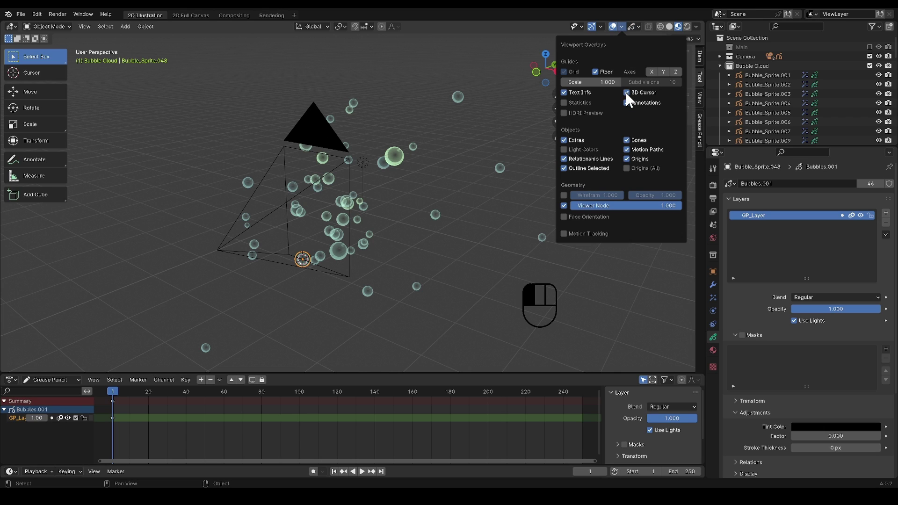
left_click(626, 92)
left_click(622, 27)
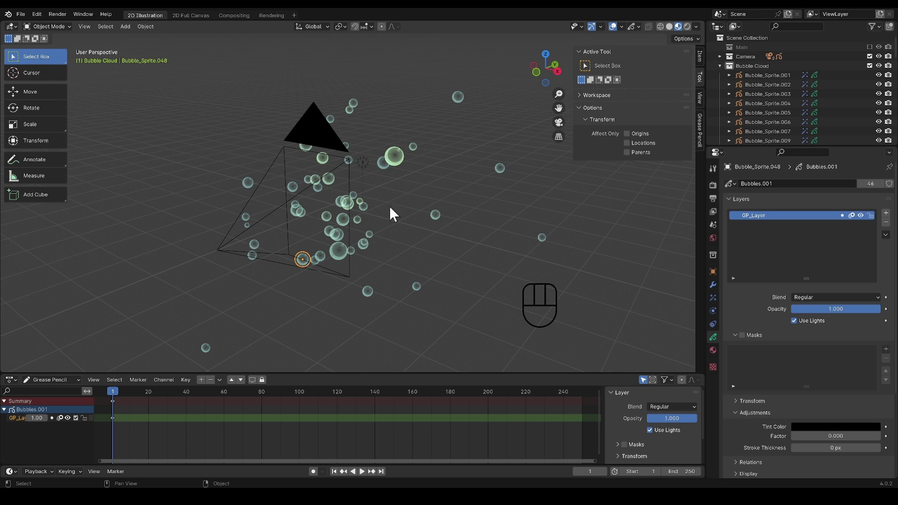
- Snap the yellow point light to the 3D cursor at the selected bubble's position
left_click(363, 161)
key("shift+s")
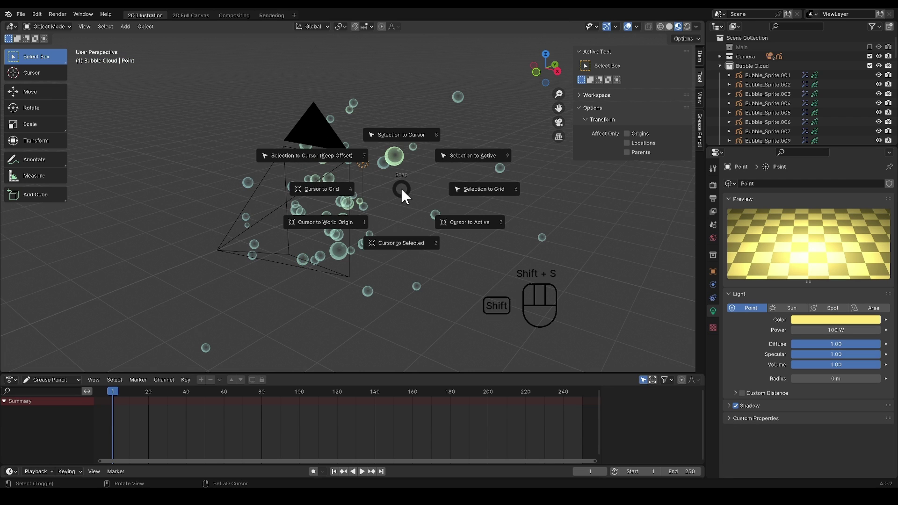
left_click(413, 136)
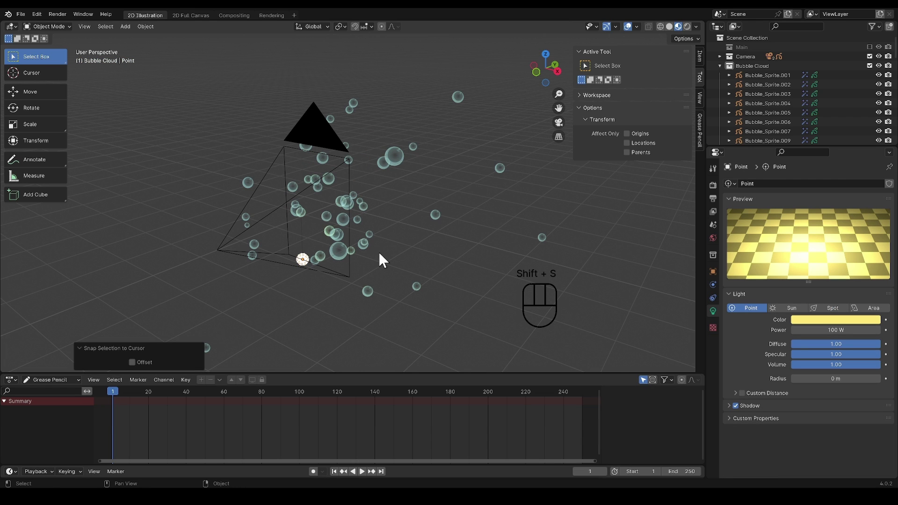
- In camera view, move the yellow light about 9 cm left and 30 cm down, and about 1.09 m toward the camera along Y
key("KP_0")
key("g")
key("g")
key("y")
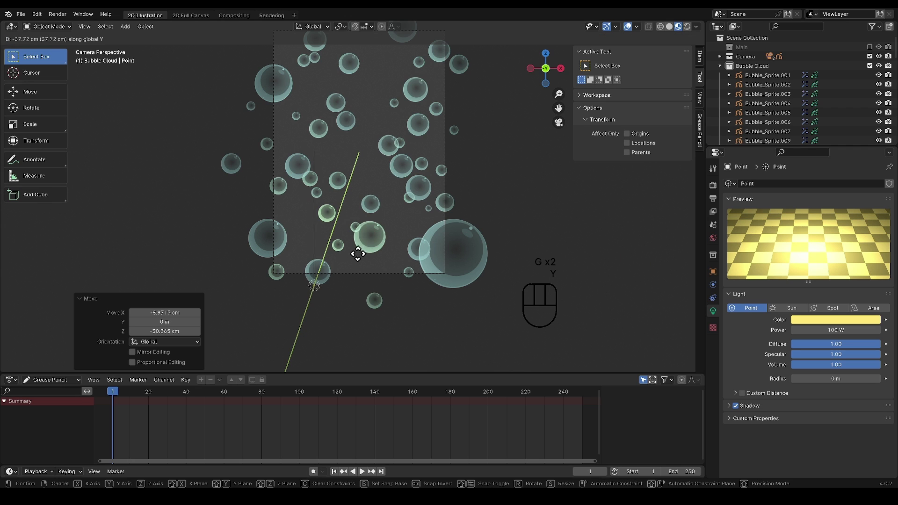
left_click(359, 240)
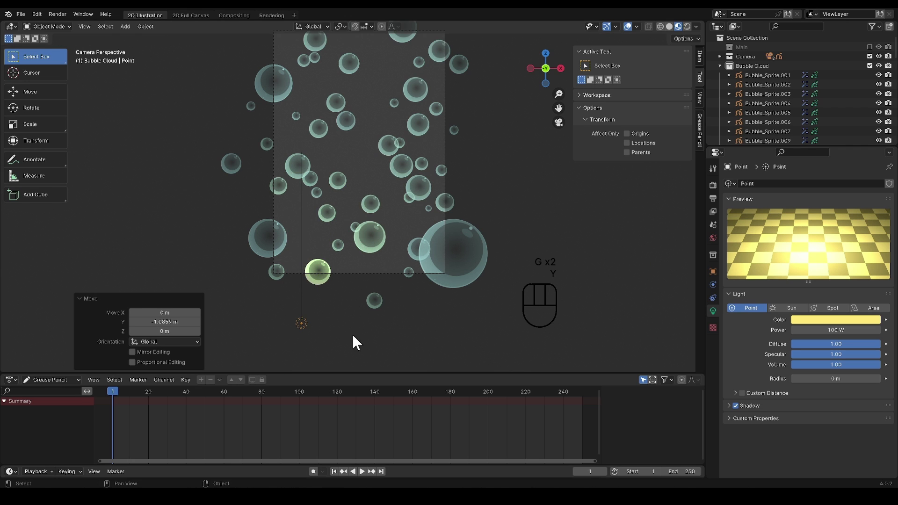
- Raise the yellow light about 1.12 m along Z and shift it about -6 cm along X, into the frame's lower-left area
key("g")
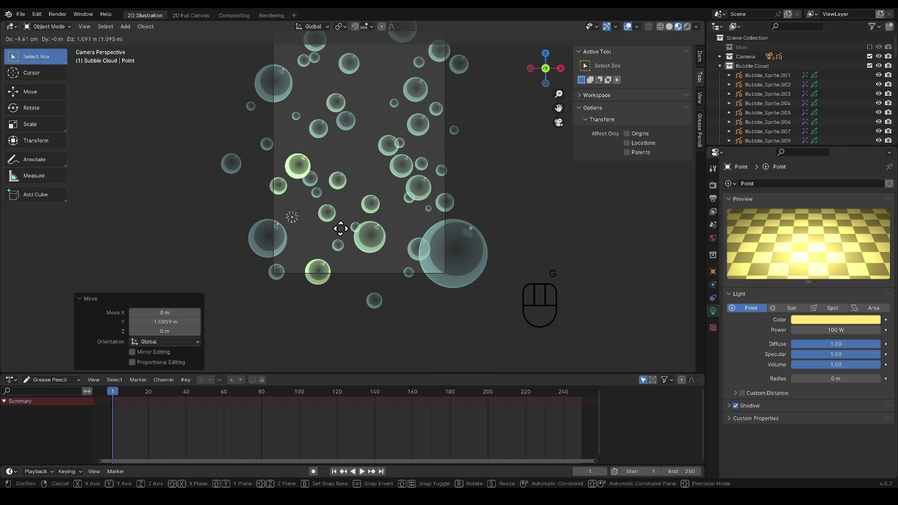
left_click(343, 228)
scroll(362, 215, "down", 2)
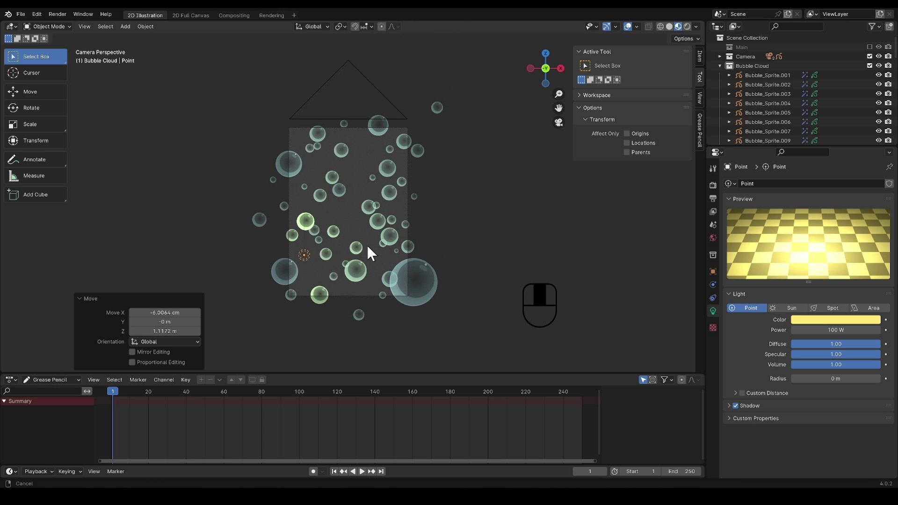
scroll(370, 252, "up", 2)
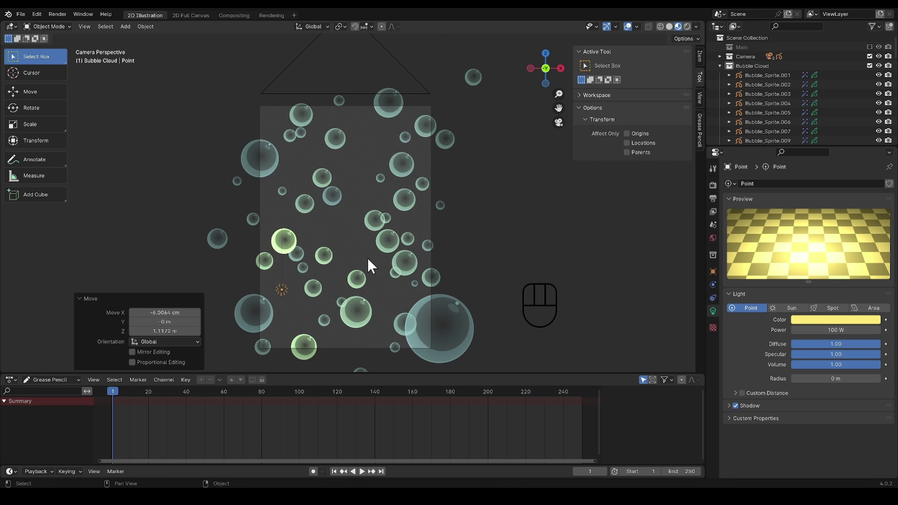
- Duplicate the light about 1.04 m along X and 1.50 m along Z, and color the copy purple with hue 0.727
key("shift+d")
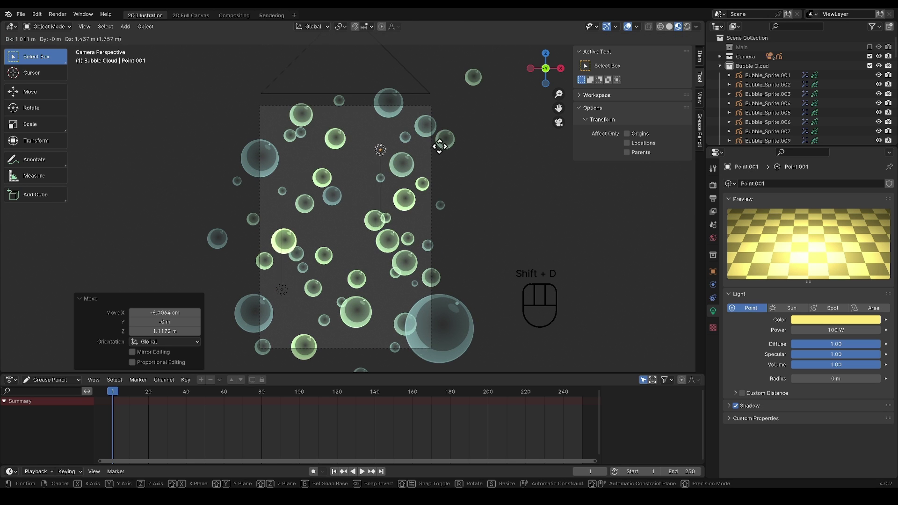
left_click(442, 140)
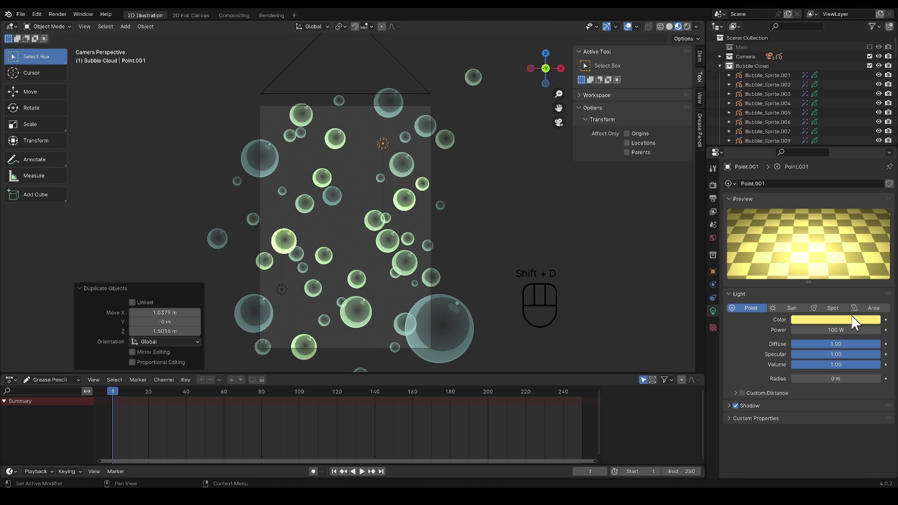
left_click(841, 320)
left_click_drag(848, 220, 850, 222)
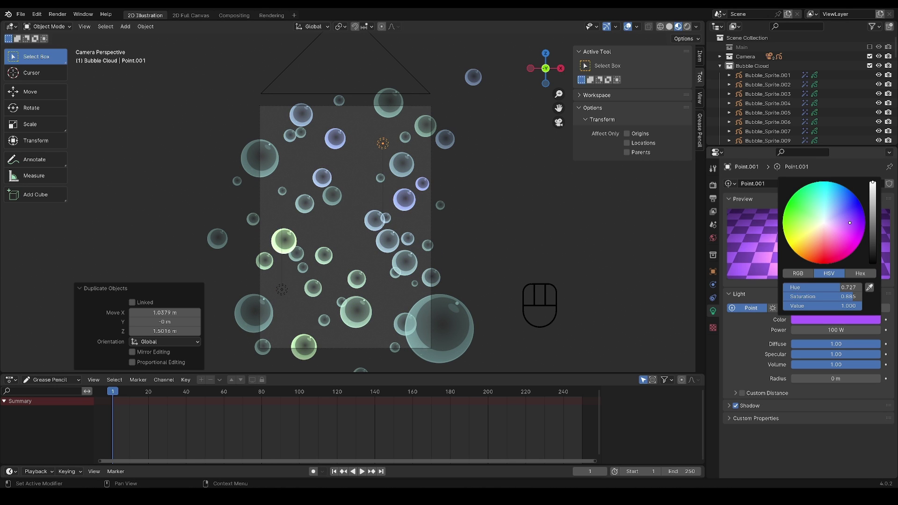
- Push the purple light away from the camera along the Y axis, deeper into the bubble cloud
key("g")
key("y")
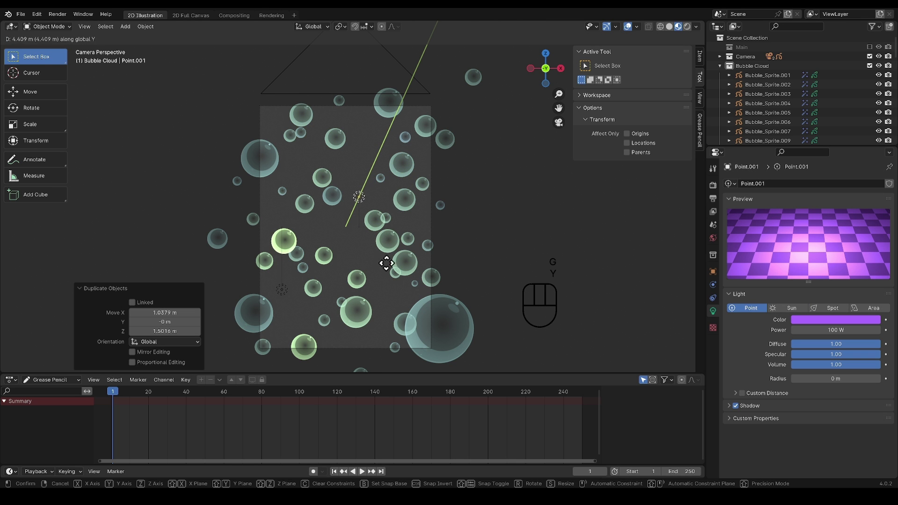
left_click(383, 245)
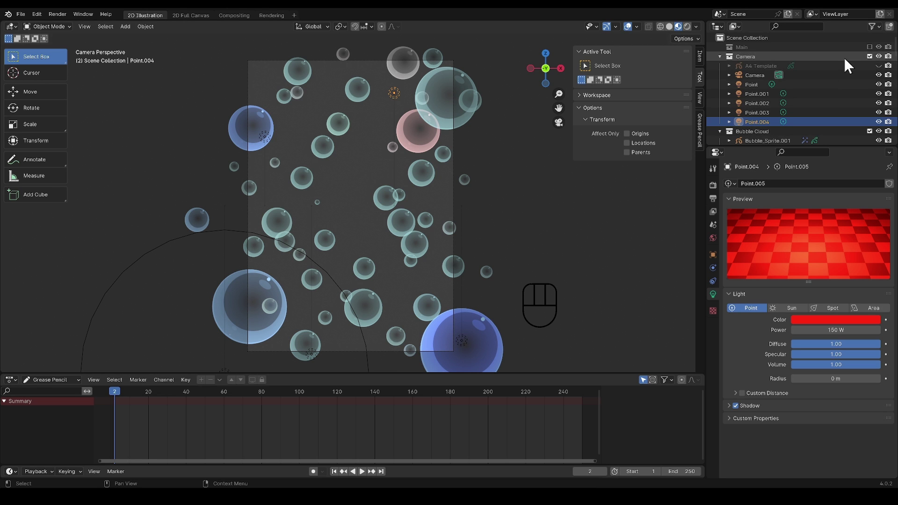
- Show the Main collection, hide Cloud_01 and switch the viewport to Rendered shading
left_click(869, 47)
left_click(878, 84)
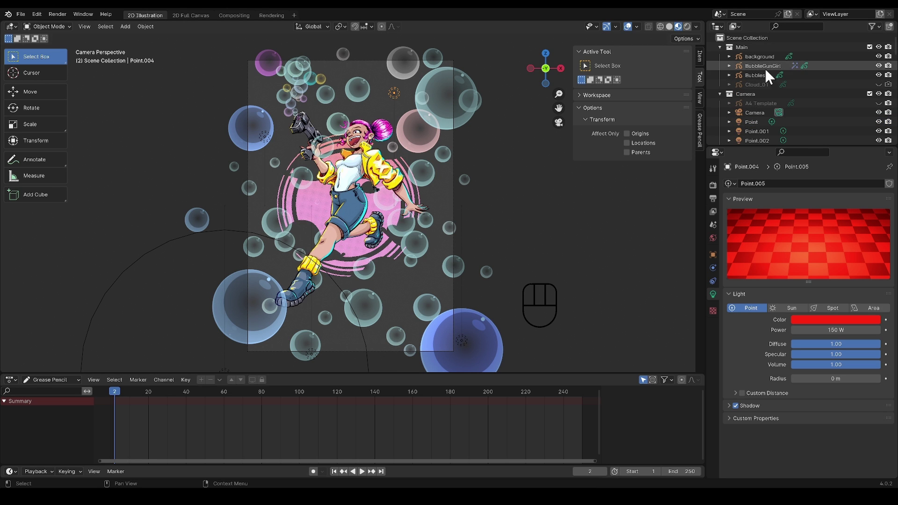
left_click(686, 26)
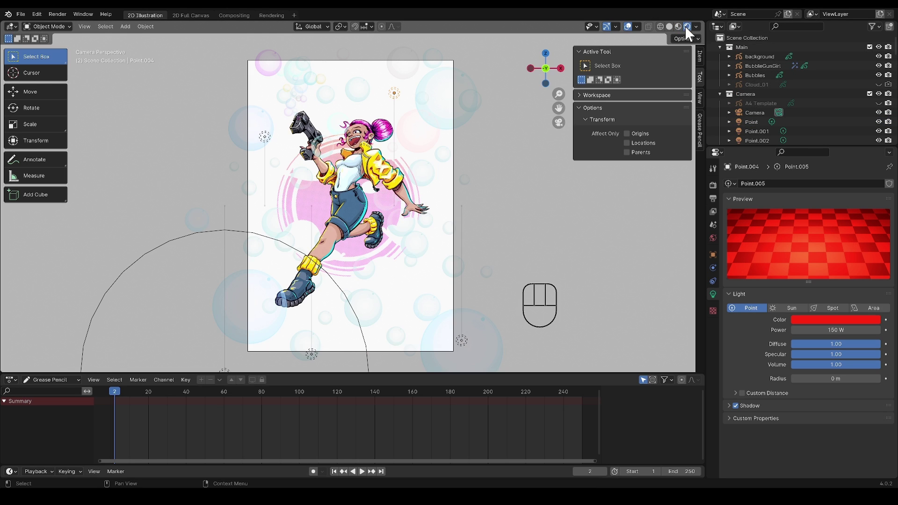
- Enable depth of field on the camera with BubbleGunGirl as the focus object and an F-Stop of 0.1
left_click(761, 112)
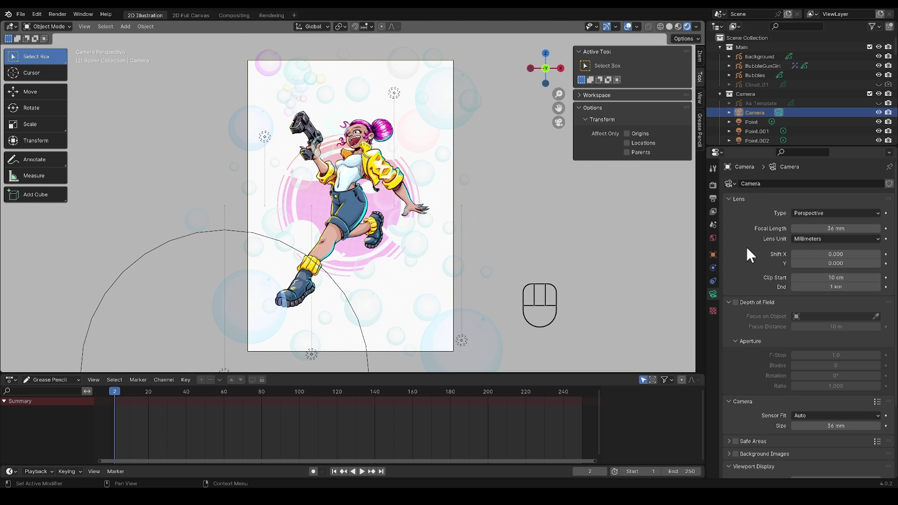
left_click(736, 303)
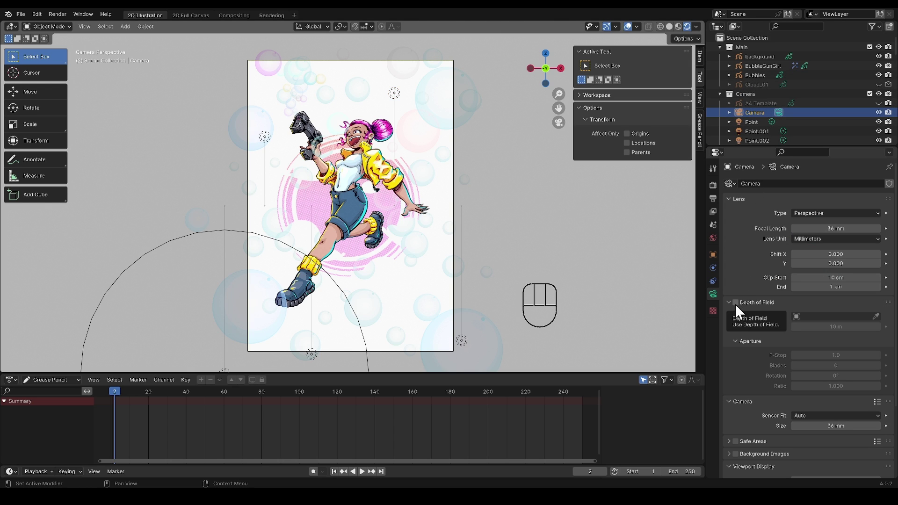
left_click(876, 317)
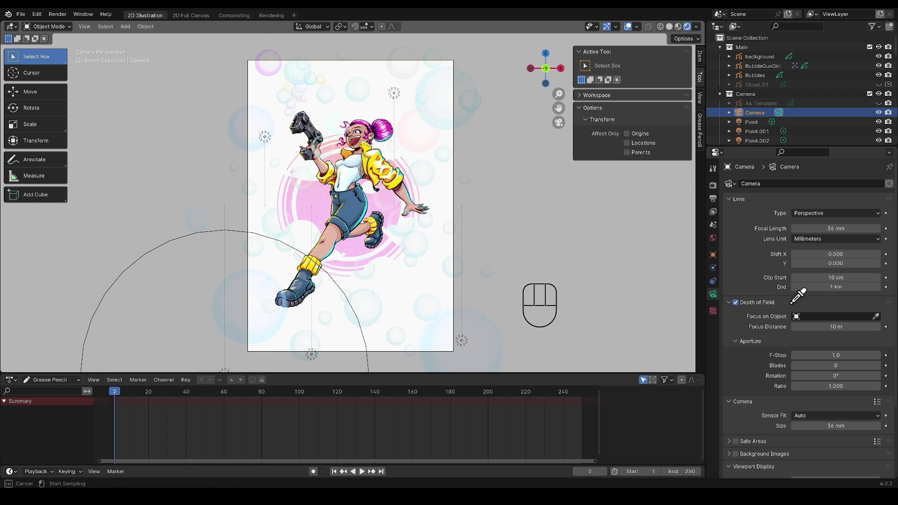
left_click(354, 171)
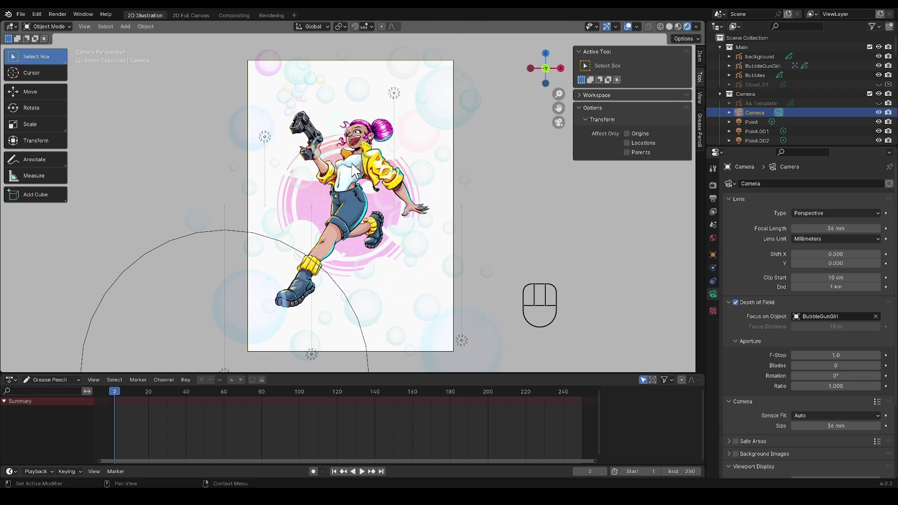
left_click(819, 356)
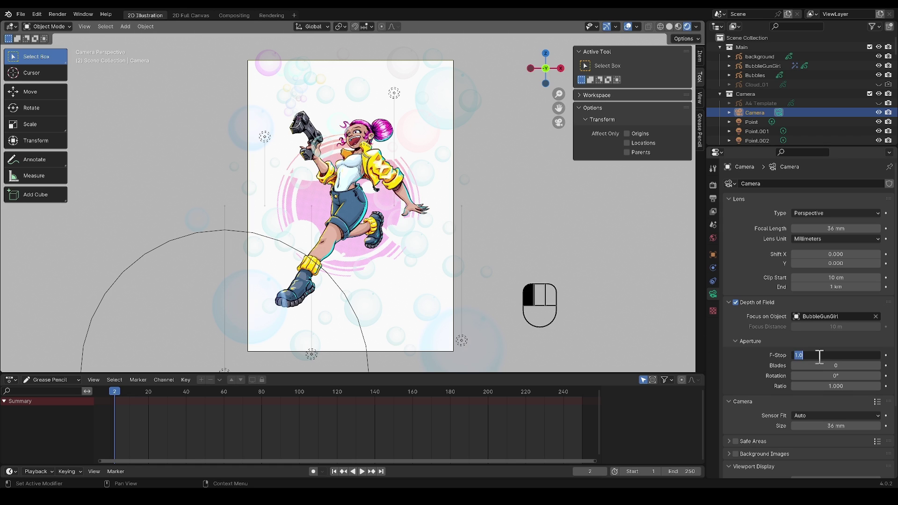
key("Return")
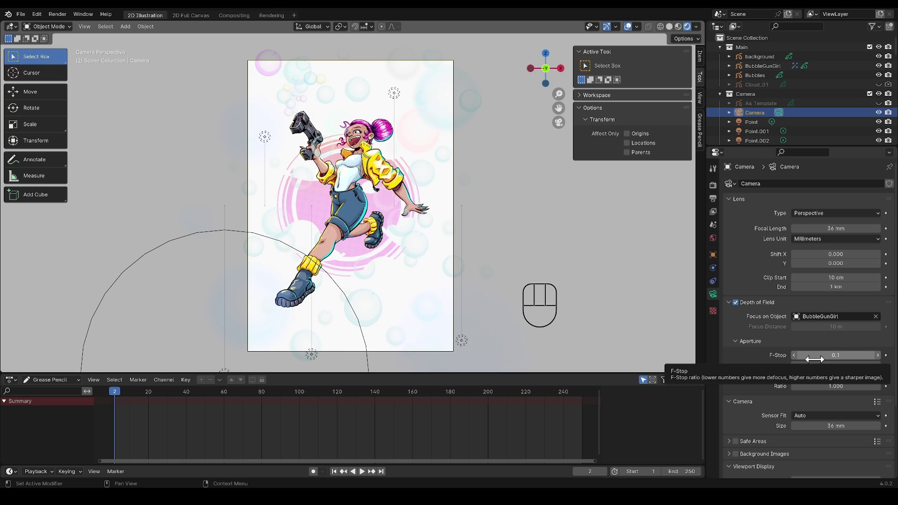
- Move the background object 10 m along Y, away from the camera and behind the bubbles
middle_click_drag(475, 277, 476, 177, "shift")
scroll(477, 177, "down", 5)
left_click(464, 192)
scroll(461, 192, "down", 4)
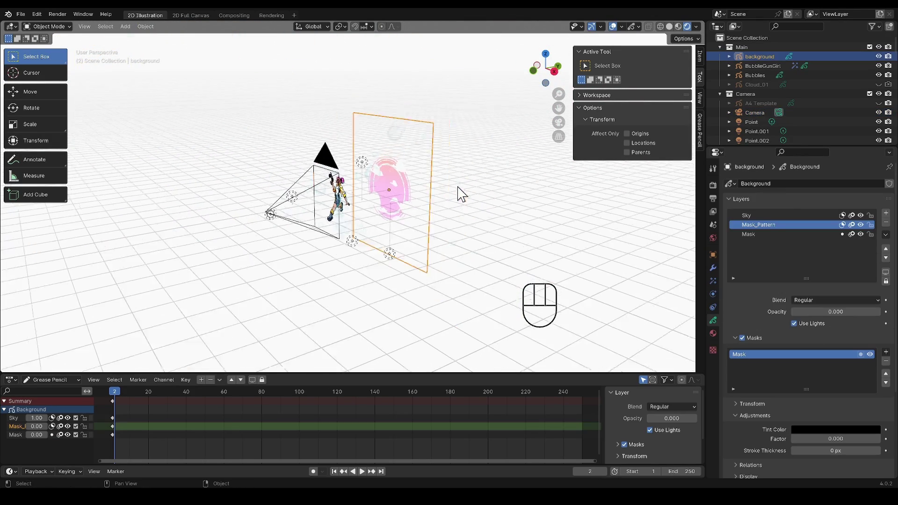
key("g")
key("y")
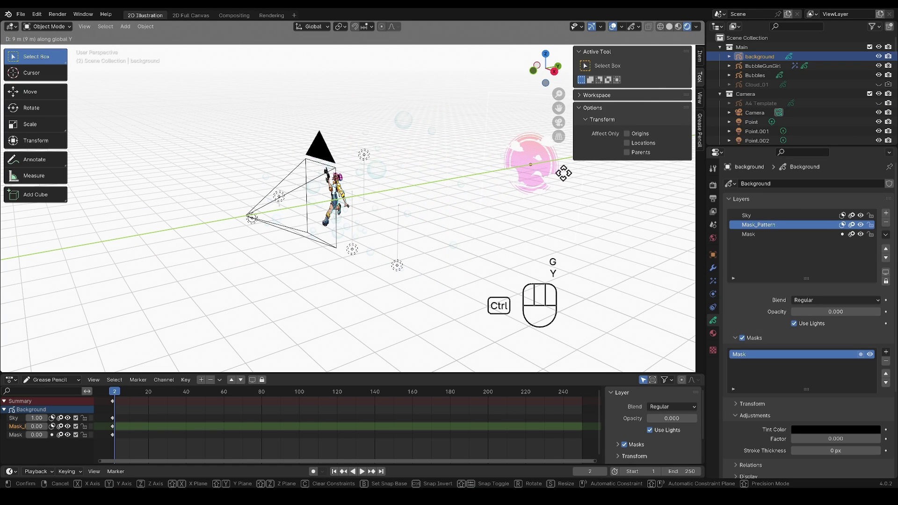
left_click(571, 172)
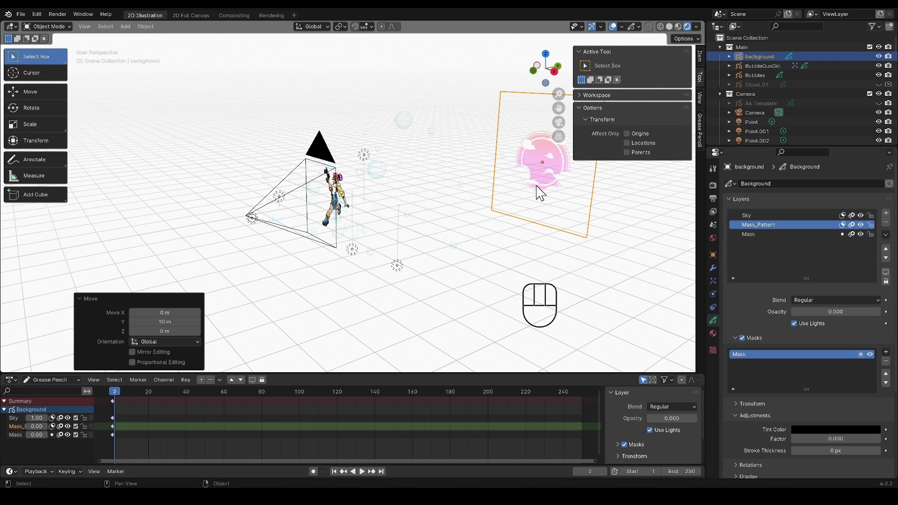
- Scale up the background's strokes in Edit Mode to enlarge the halftone circle behind the character in camera view
key("KP_0")
key("Tab")
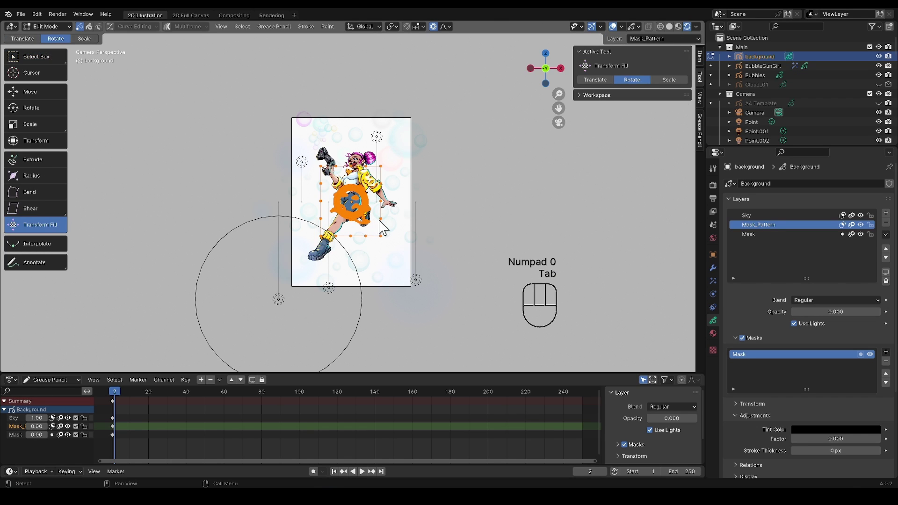
key("s")
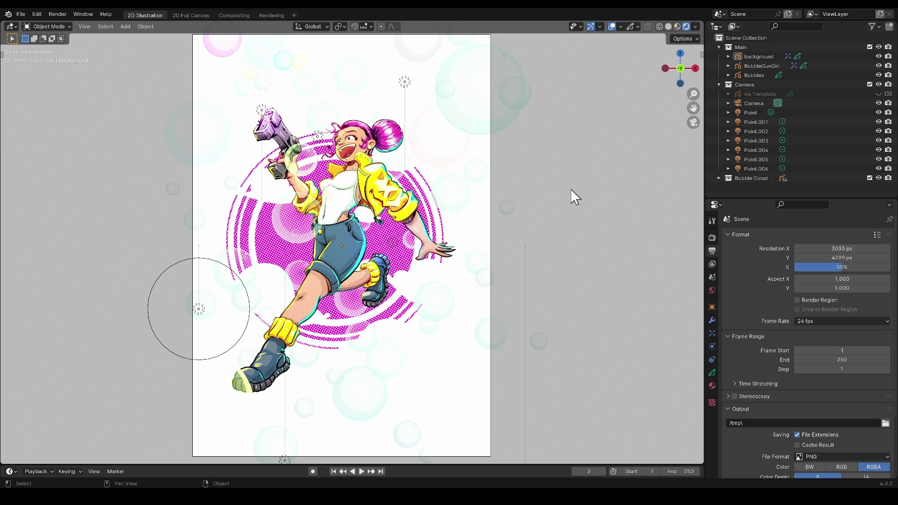
- Render the current frame as an image and inspect the rendered poster
left_click(57, 14)
left_click(99, 26)
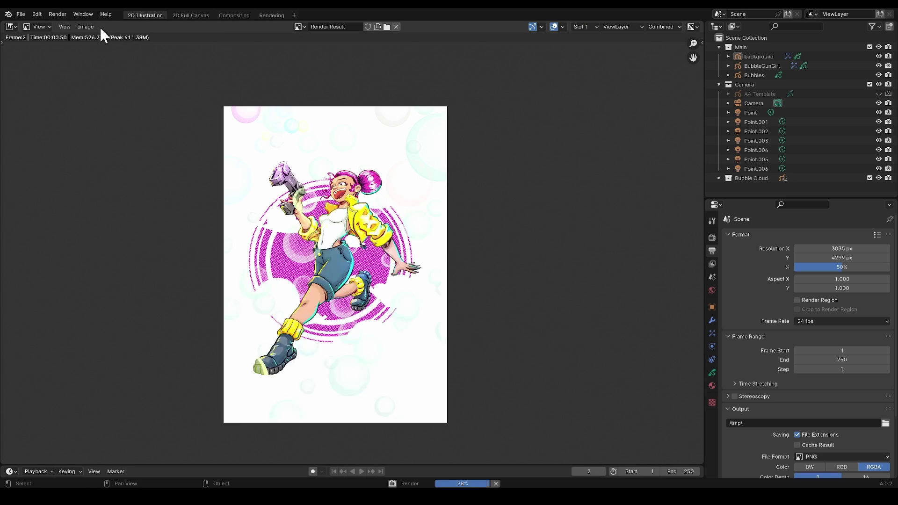
scroll(214, 161, "up", 2)
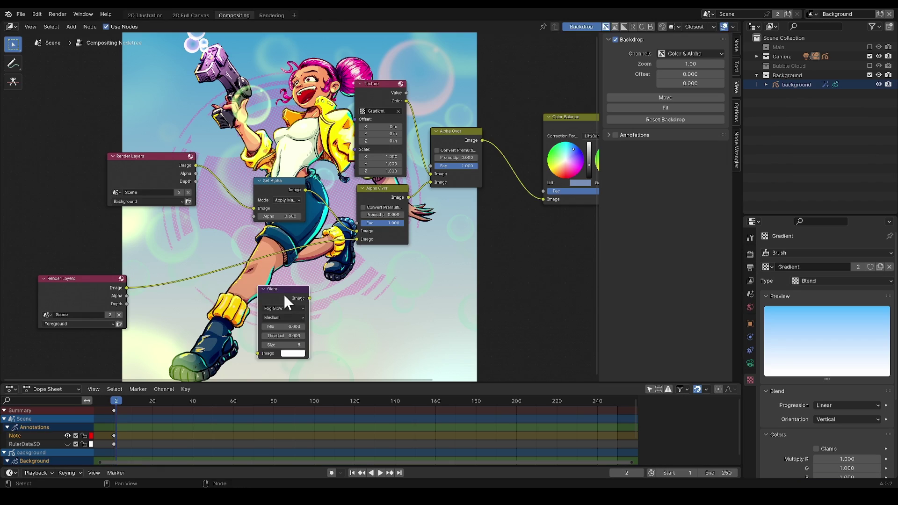
- Insert the Fog Glow Glare node between the Foreground Render Layers node and the Alpha Over node
left_click(283, 293)
left_click(231, 267)
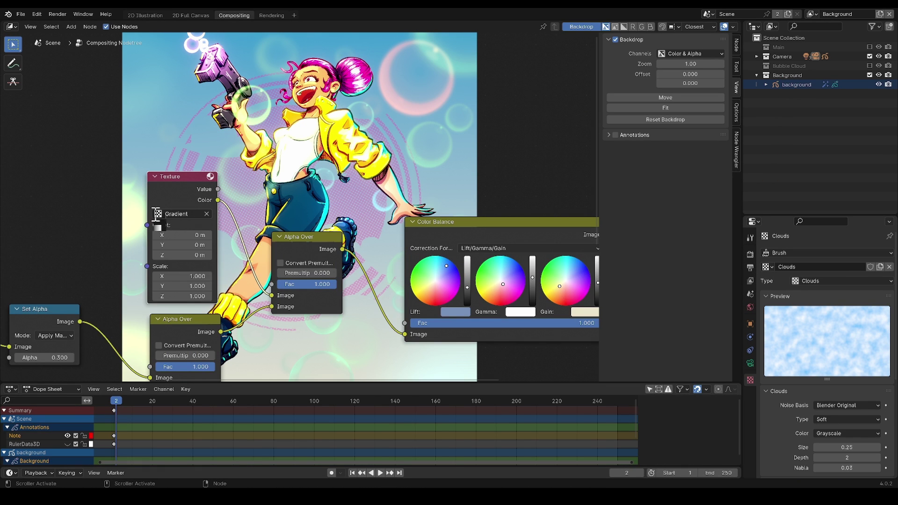
- Switch the compositor's Texture node from the gradient to the Clouds texture
left_click(158, 213)
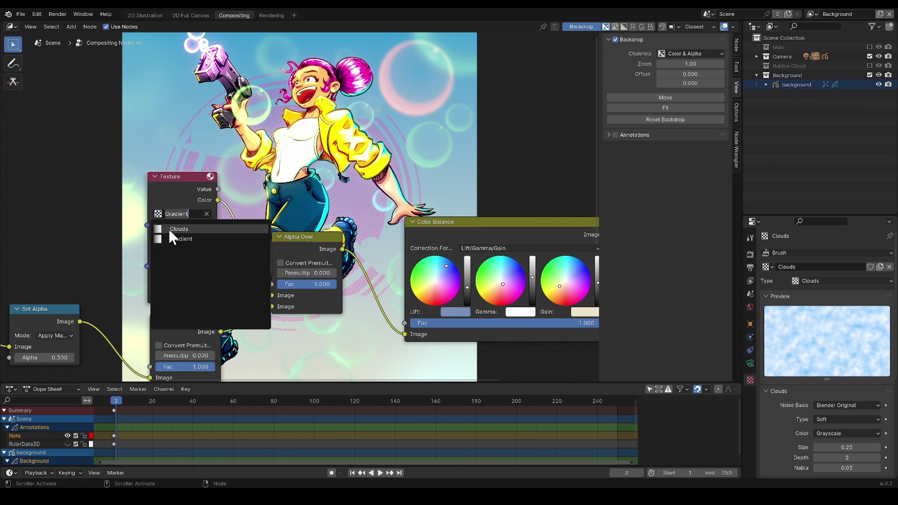
left_click(169, 229)
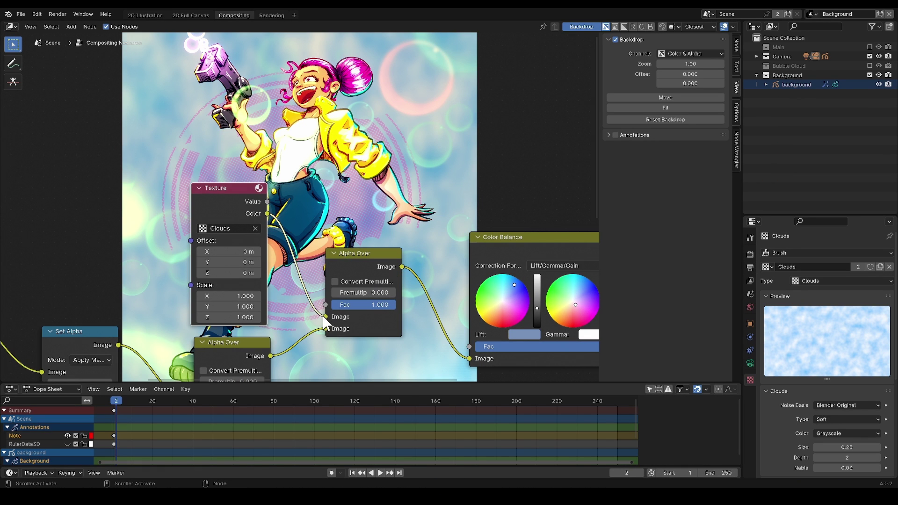
- Unlink the Clouds texture from the Alpha Over node's first Image input and pick a different solid colour for that input
left_click_drag(326, 316, 320, 325)
left_click(369, 317)
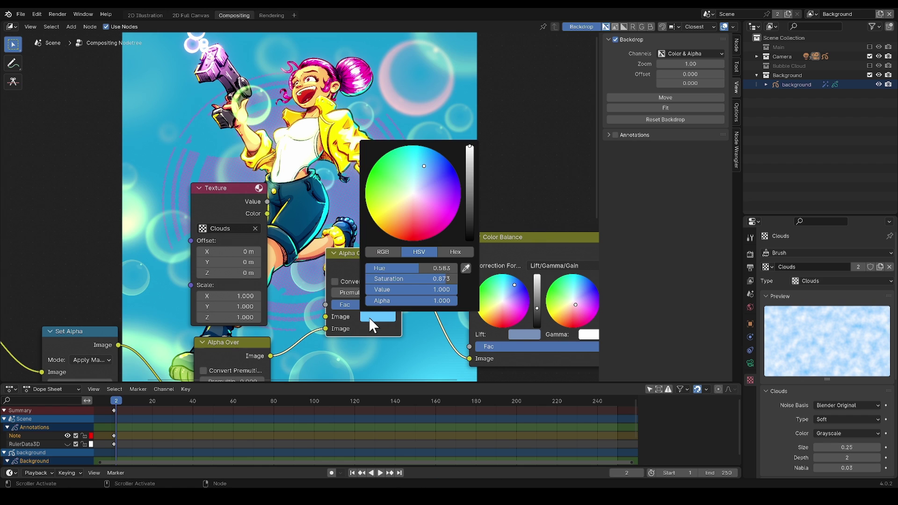
left_click(434, 200)
left_click(393, 211)
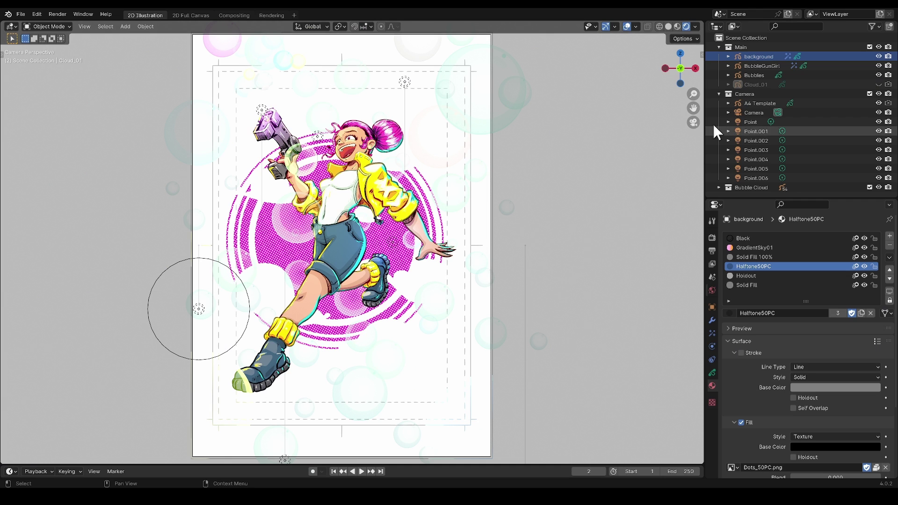
- Delete the hidden Cloud_01 object from the Main collection and purge the file's unused data-blocks
left_click(756, 84)
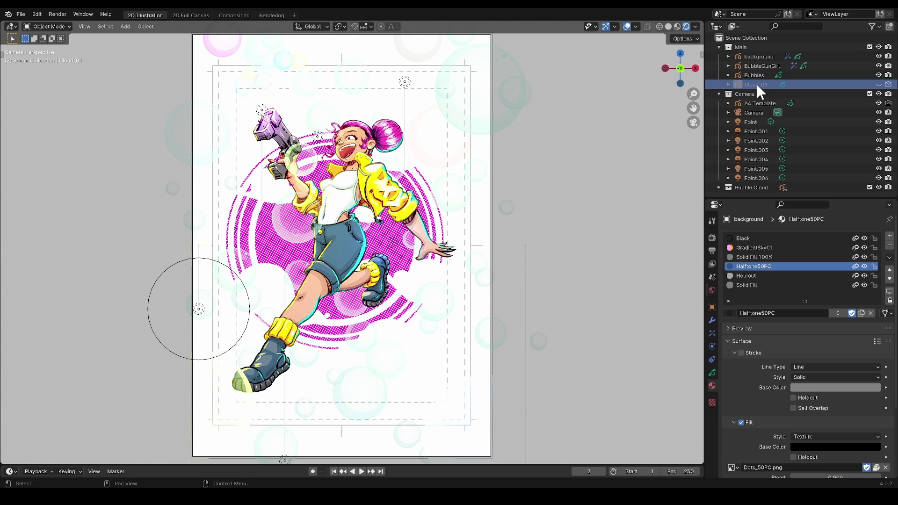
key("Delete")
left_click(20, 14)
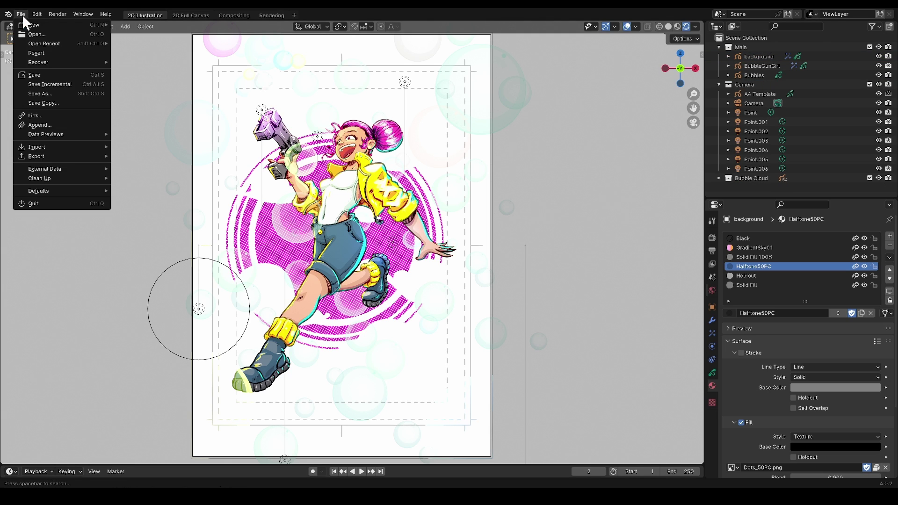
mouse_move(62, 179)
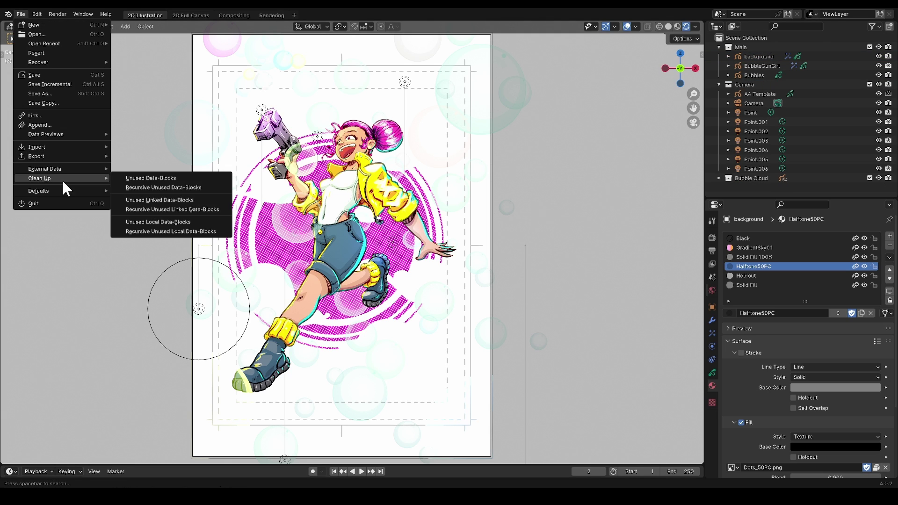
left_click(152, 180)
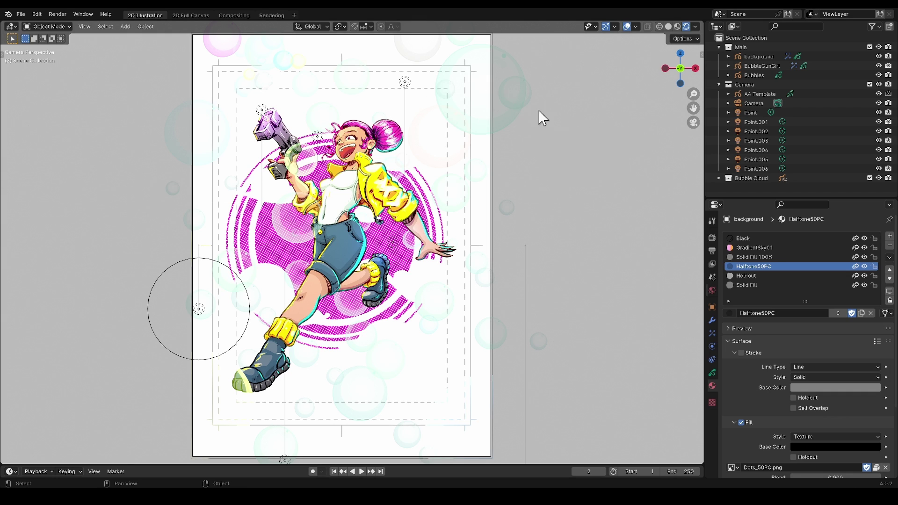
- Hide the A4 Template object in the viewport and set the output resolution percentage to 50%
left_click(878, 94)
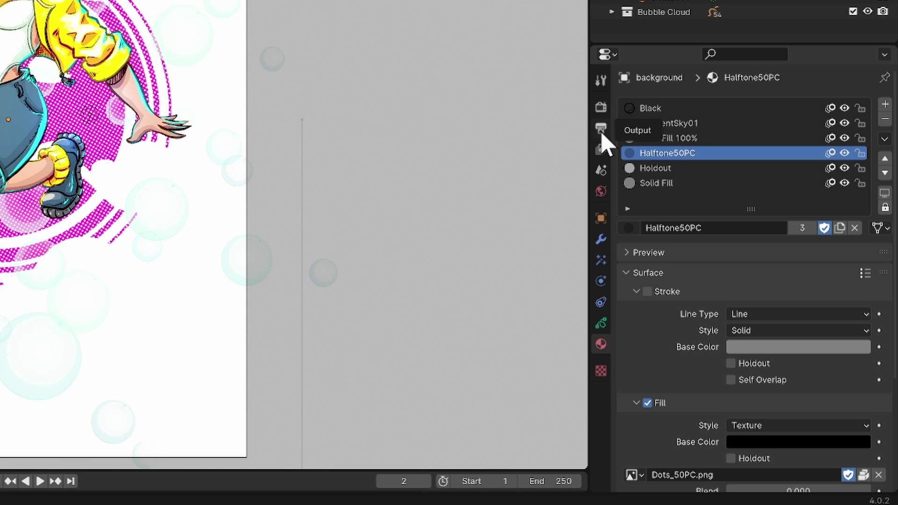
left_click(602, 131)
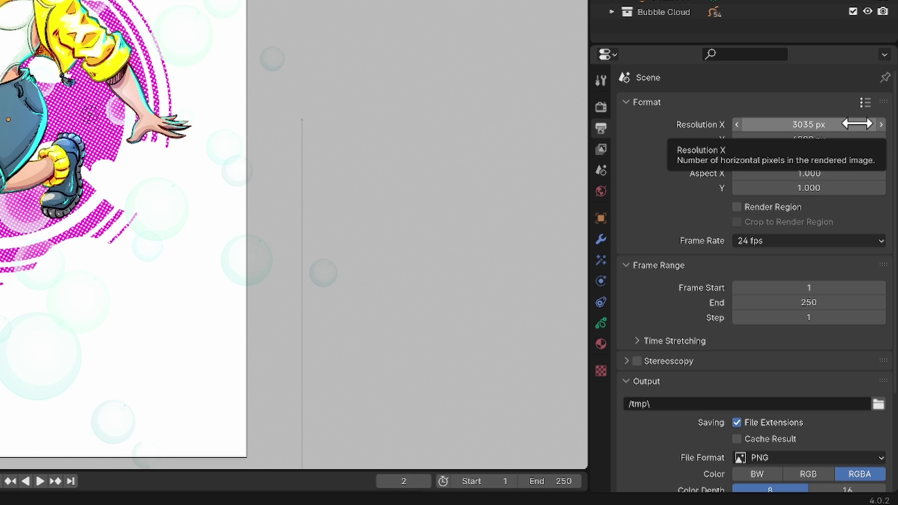
left_click(860, 124)
key("Return")
left_click(858, 139)
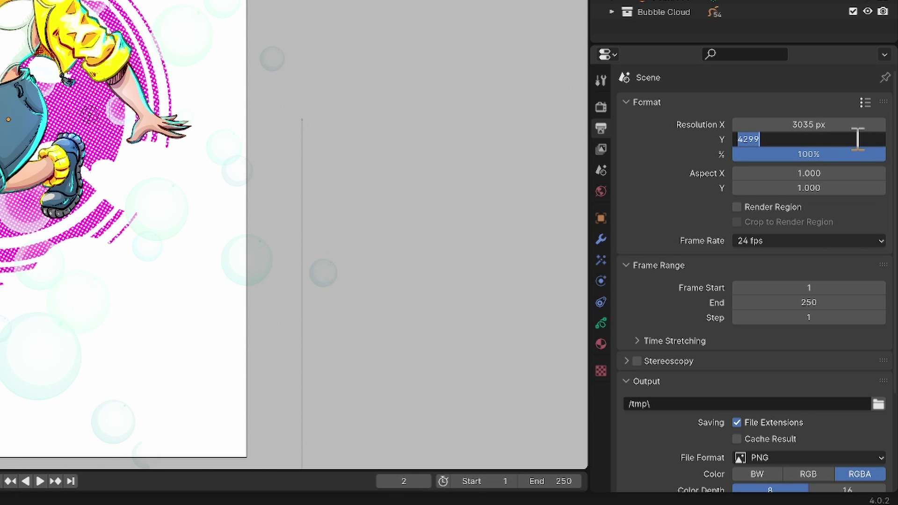
key("Return")
left_click(846, 153)
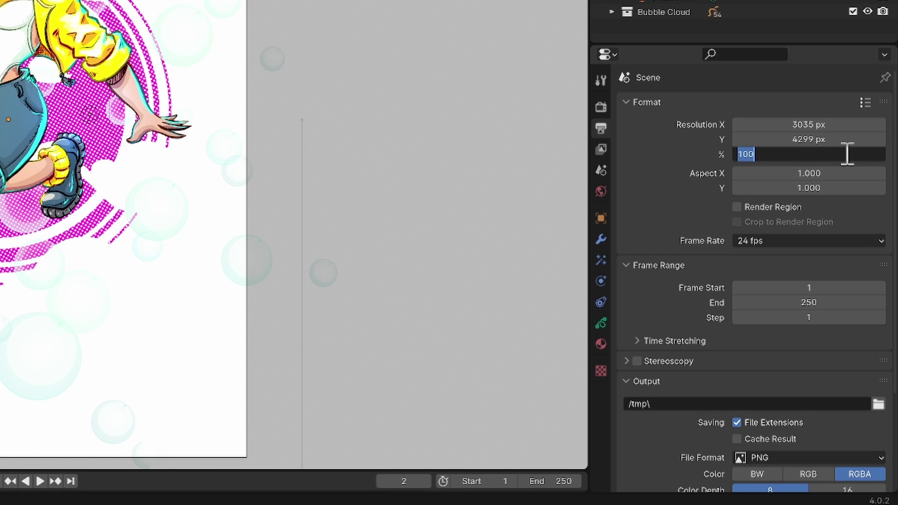
type("50")
key("Return")
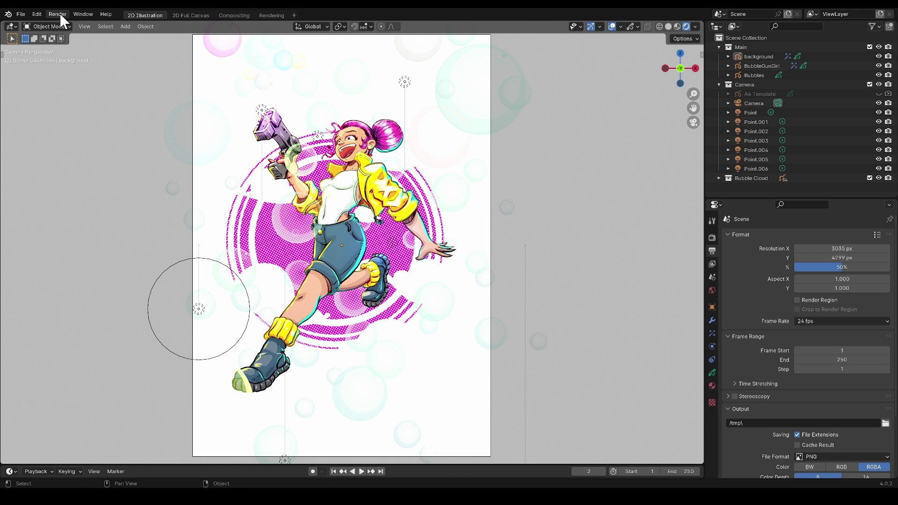
- Render the current frame as a test image, view the result and return to the 3D viewport
left_click(59, 13)
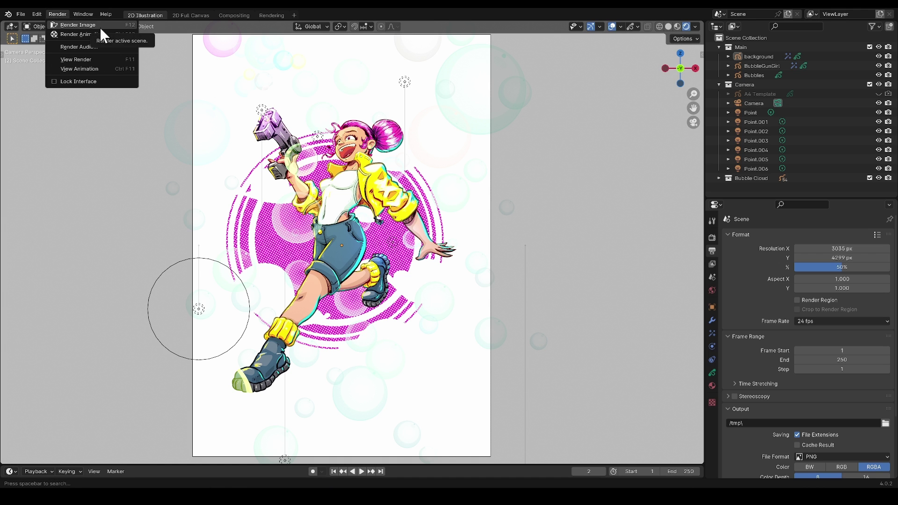
left_click(99, 25)
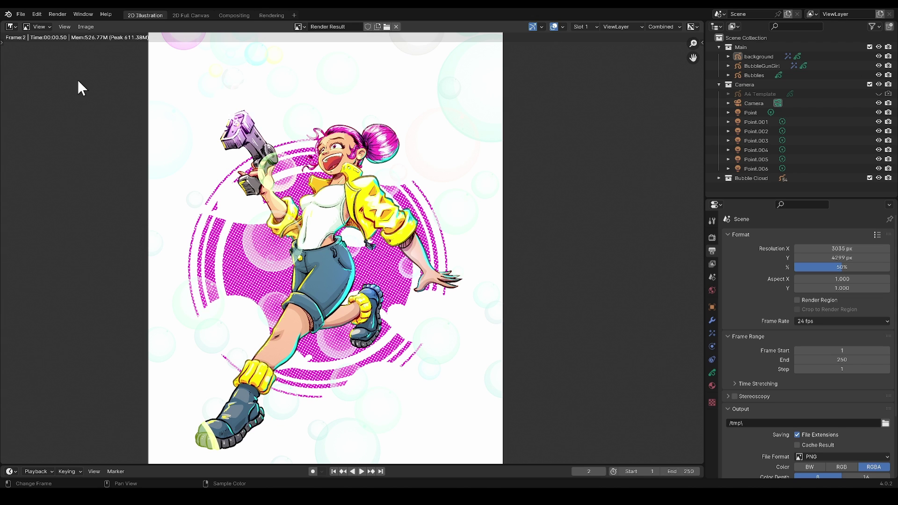
key("Escape")
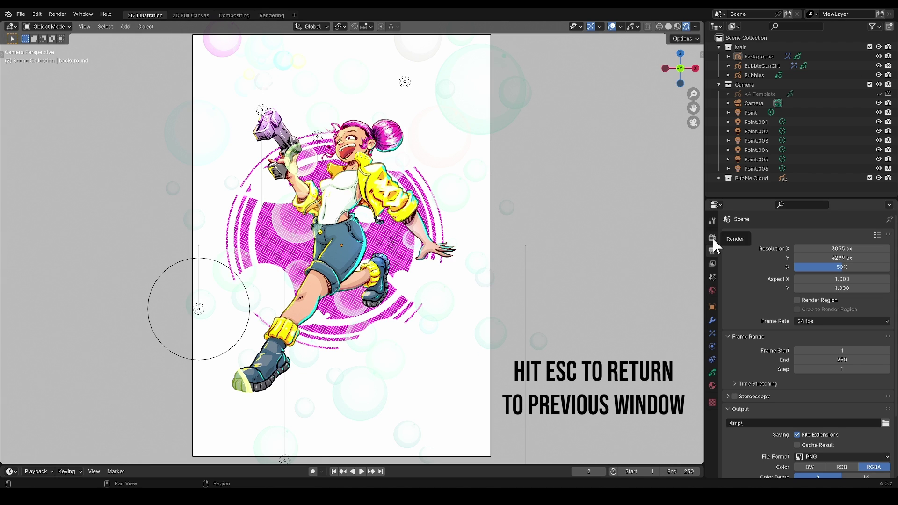
- Examine the surface colour of the Neutral BG world in the World properties
left_click(712, 290)
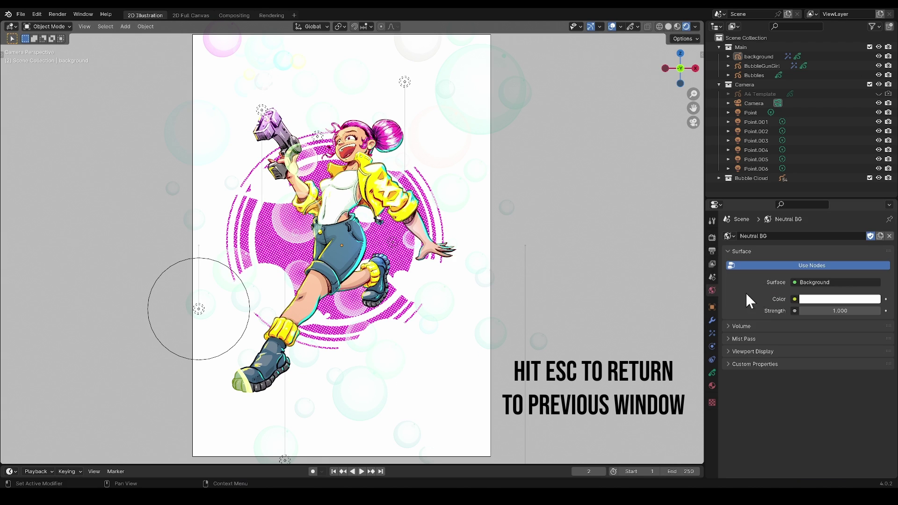
left_click(844, 299)
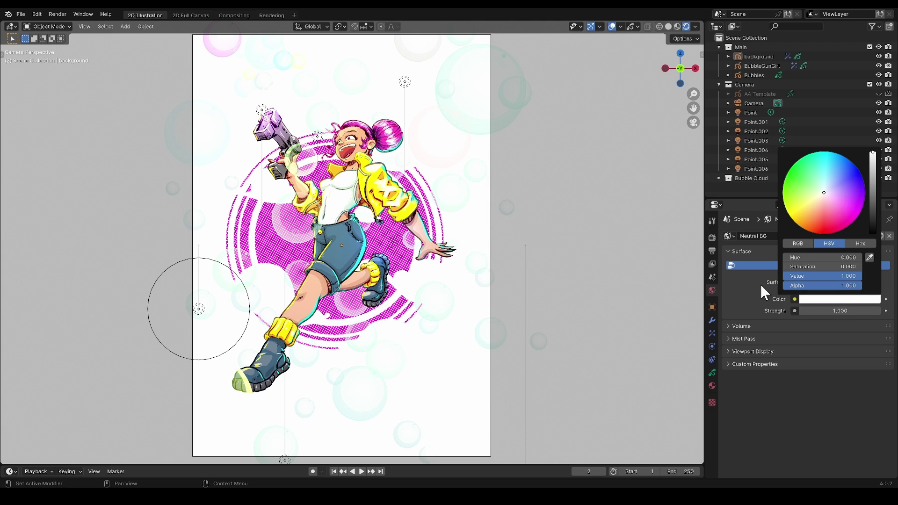
left_click(831, 282)
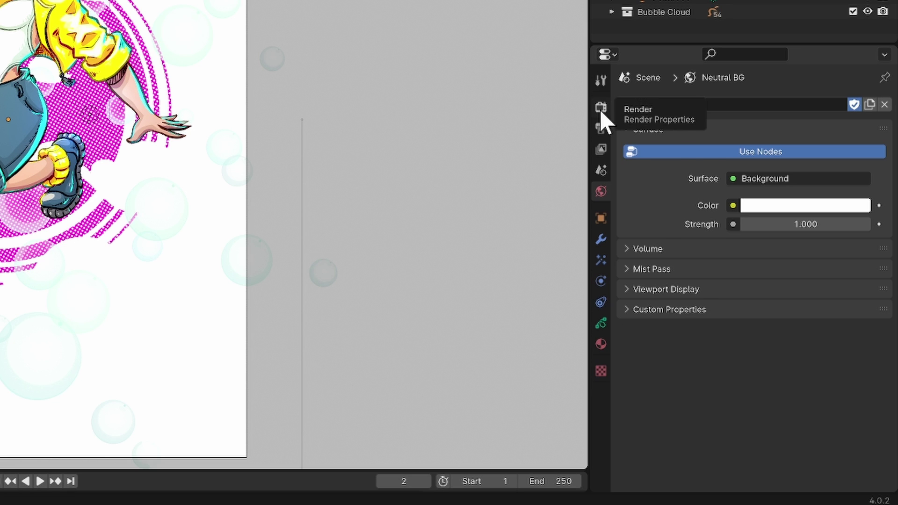
- Enable Transparent in the Film render settings so the world background is left out of the render
left_click(601, 110)
scroll(660, 140, "down", 2)
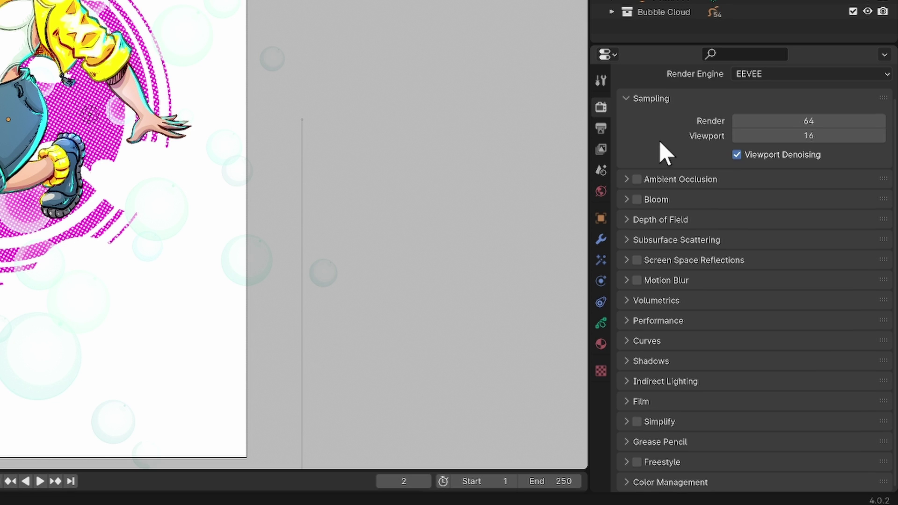
left_click(625, 401)
scroll(789, 280, "down", 3)
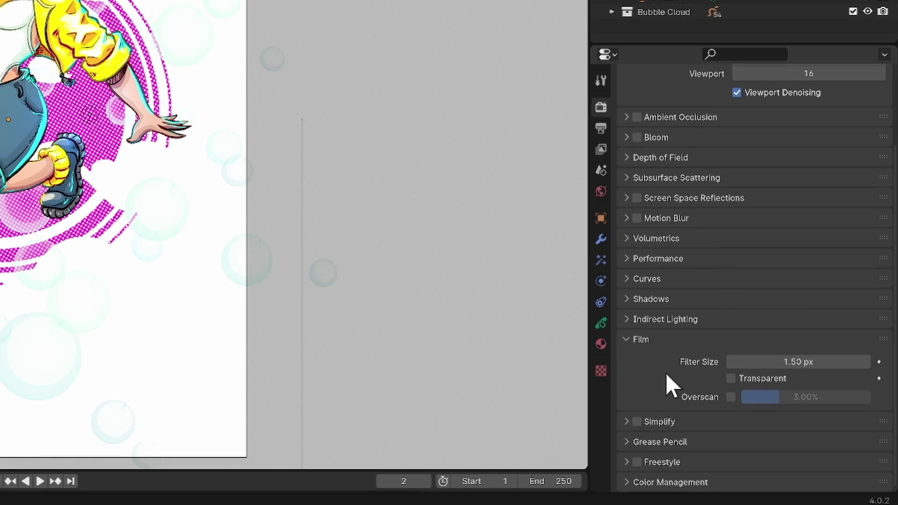
left_click(730, 377)
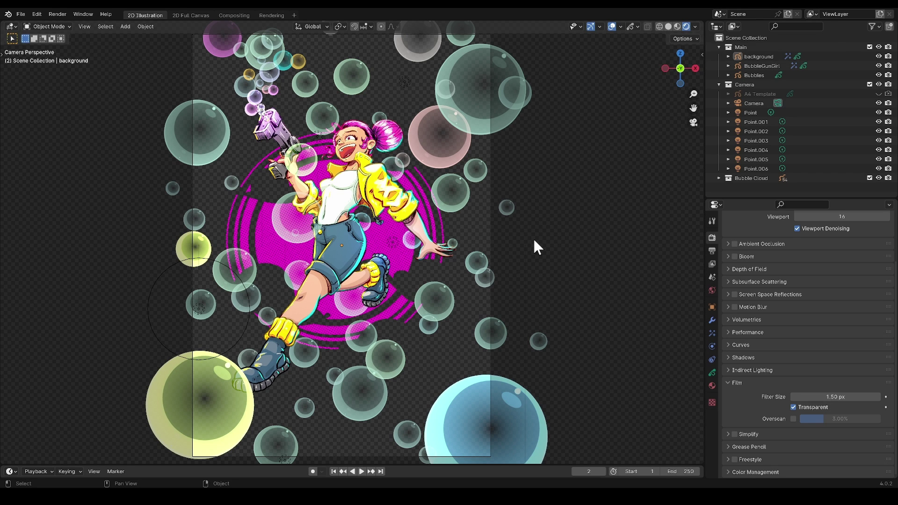
- Switch to the Compositing workspace, render the current frame with the transparent background and return to the node editor
left_click(235, 13)
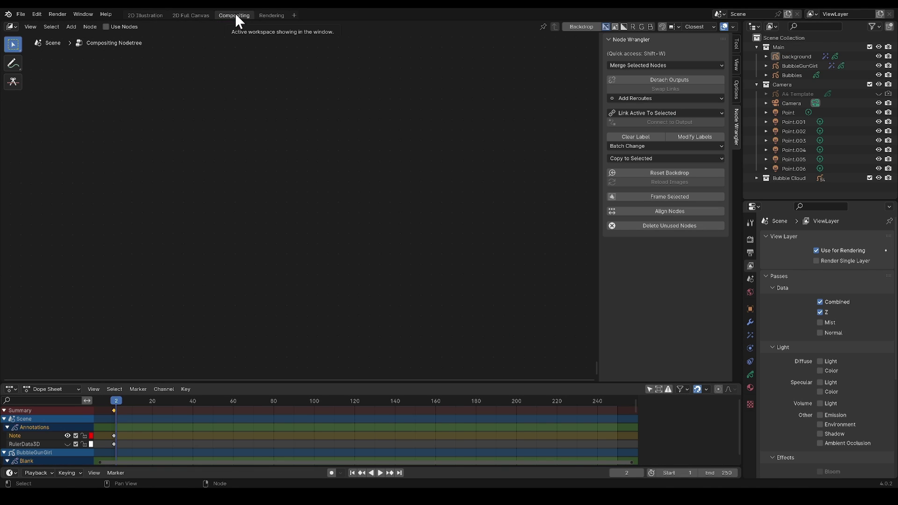
left_click(58, 14)
left_click(81, 25)
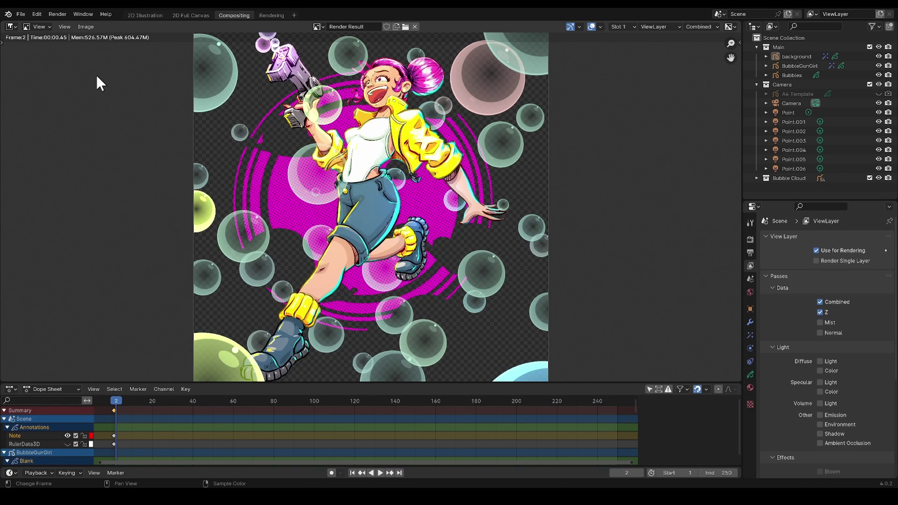
key("Escape")
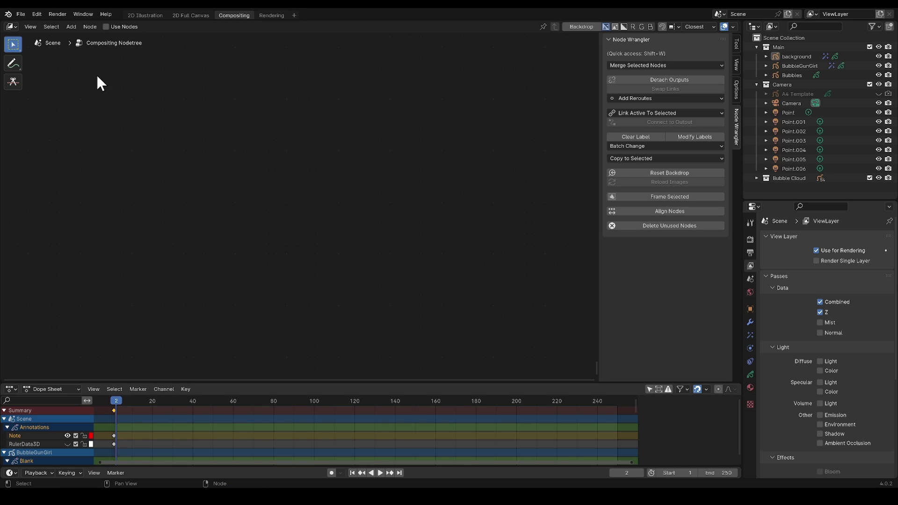
- Enable Use Nodes for the scene's compositor and place a Viewer node above the Composite node
left_click(105, 27)
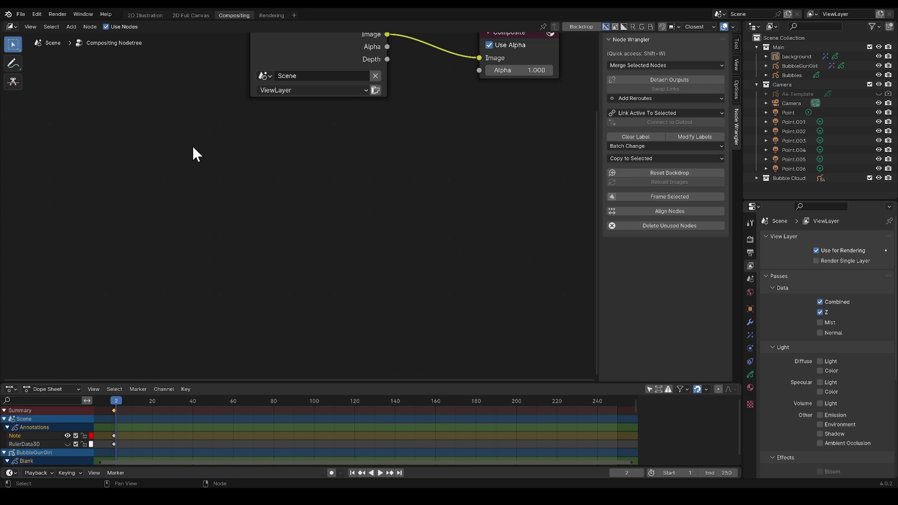
key("Home")
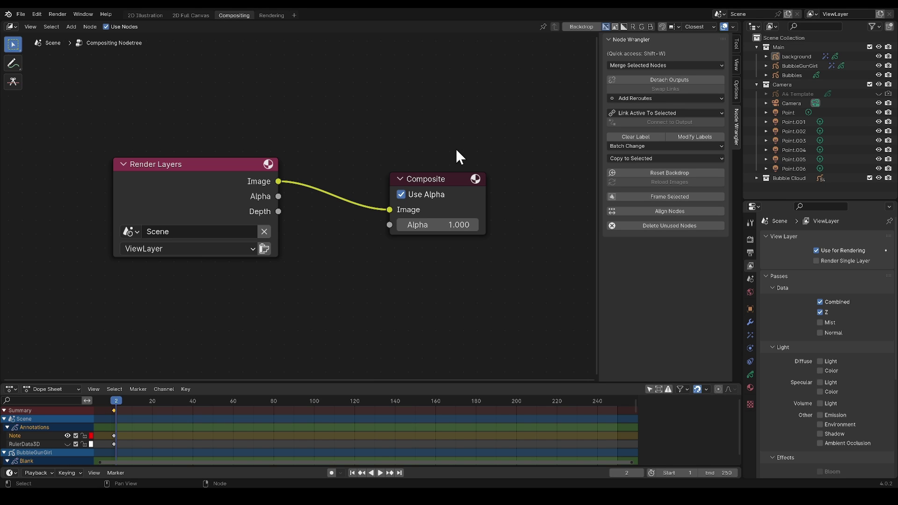
key("shift+a")
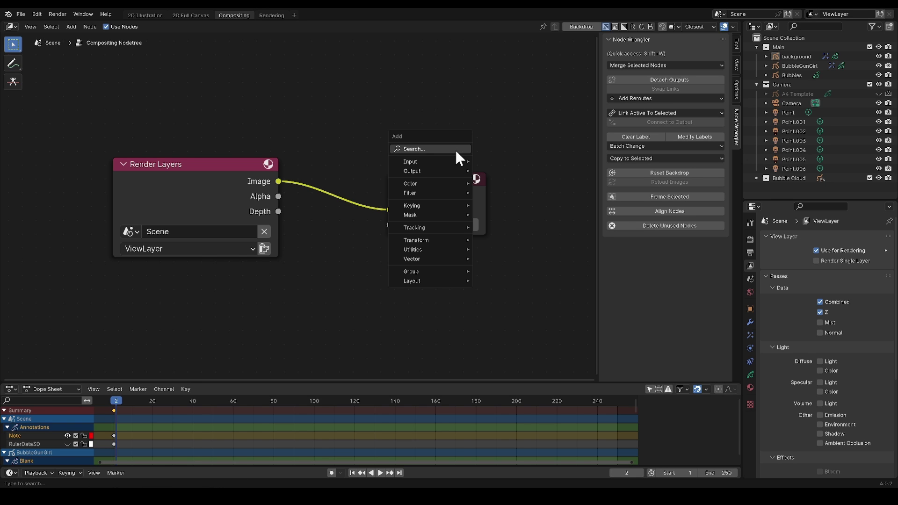
mouse_move(447, 170)
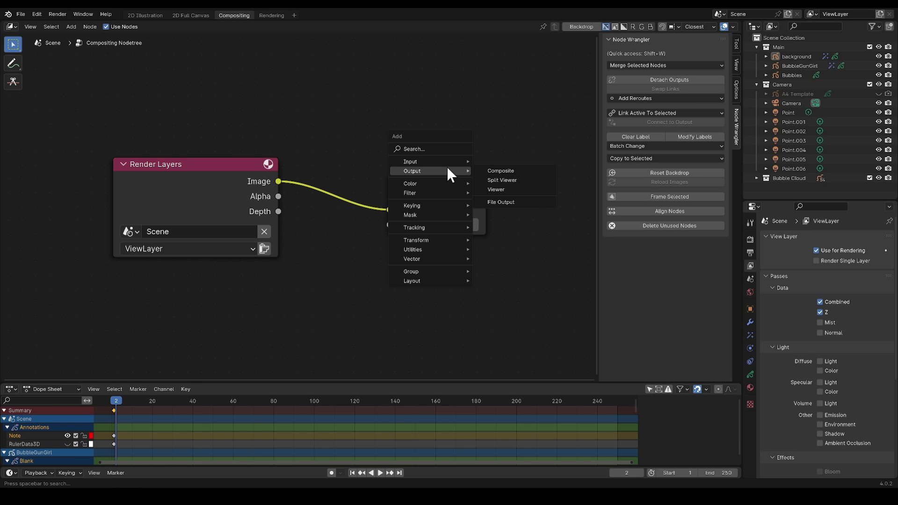
left_click(528, 187)
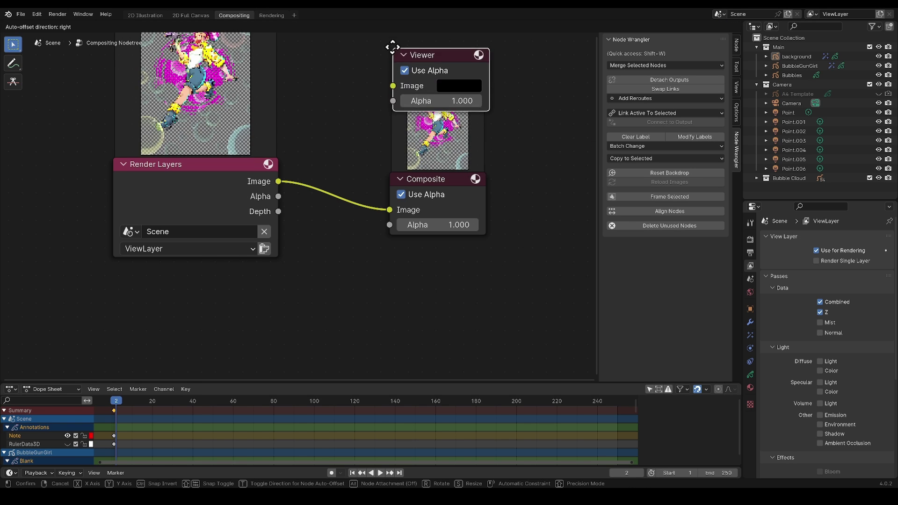
left_click(387, 84)
- Insert a Reroute on the link between Render Layers and Composite, and branch it to the Viewer node's Image input
scroll(361, 202, "down", 2)
key("shift+a")
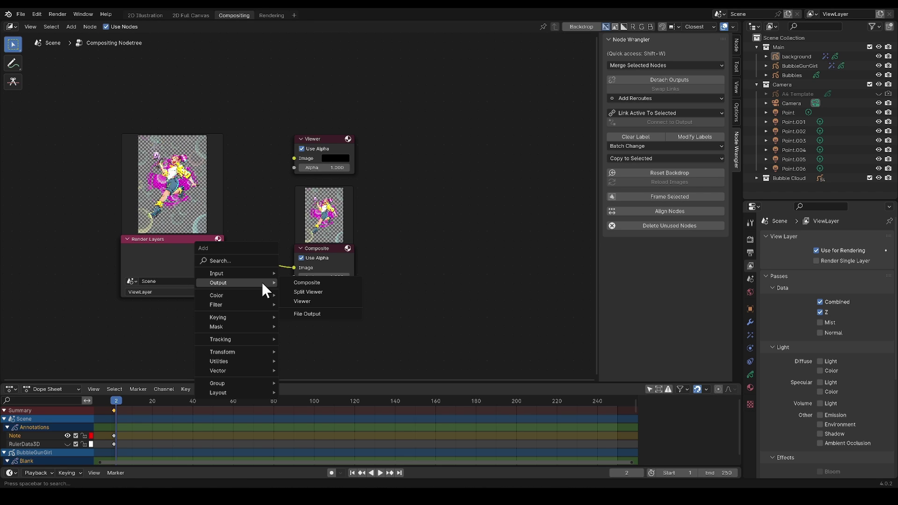
mouse_move(244, 393)
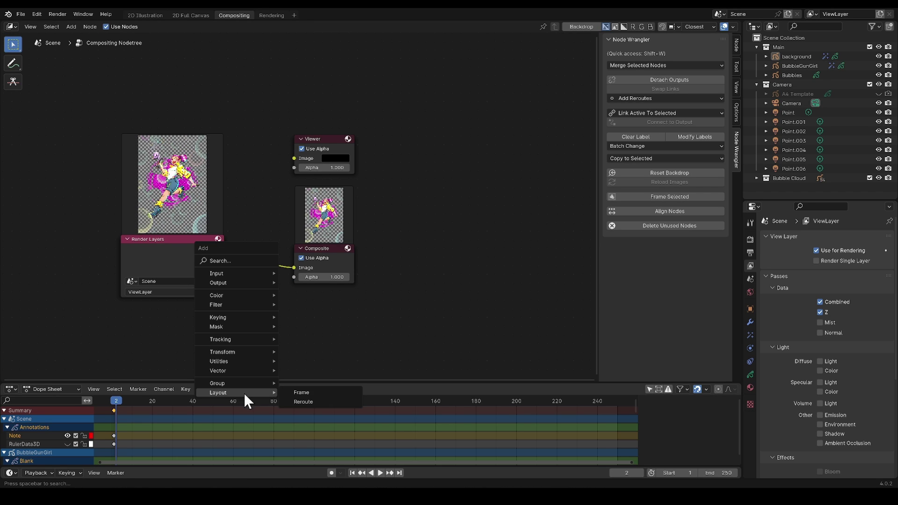
left_click(310, 400)
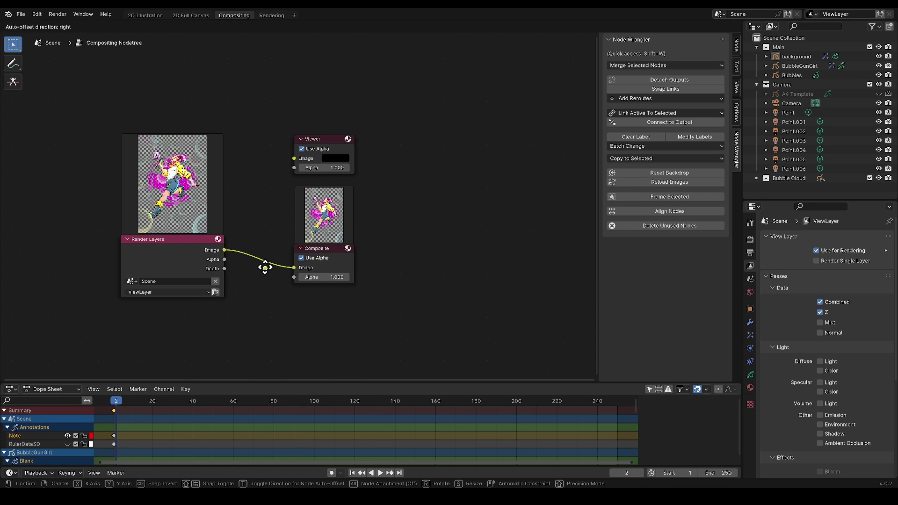
left_click(267, 262)
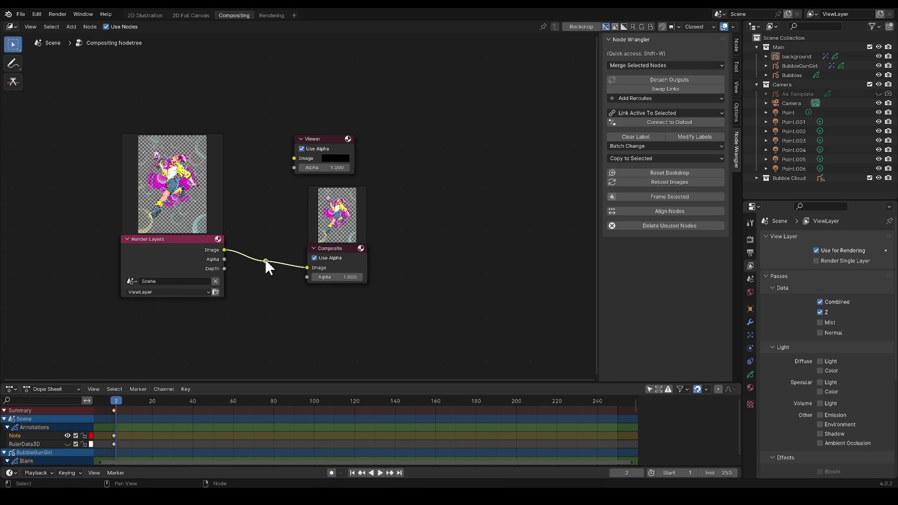
left_click_drag(266, 260, 284, 243)
left_click(351, 254)
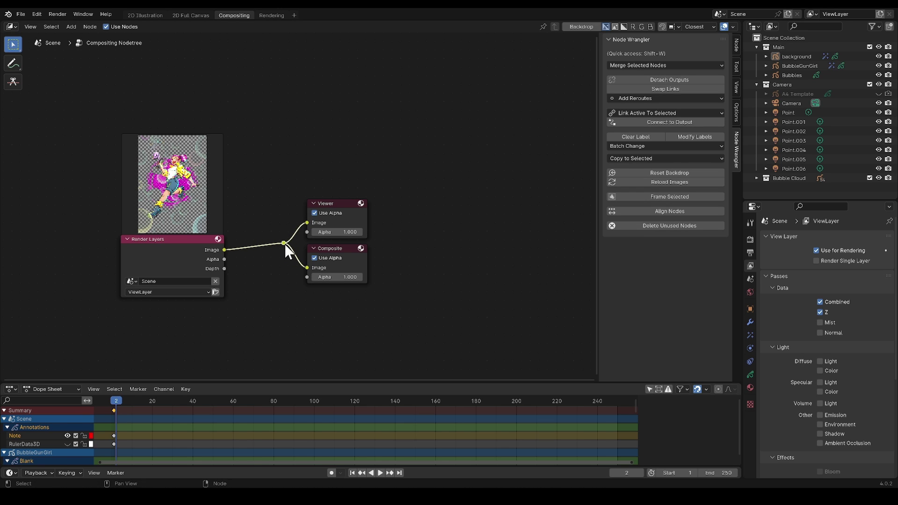
- Move the Viewer, Composite and Reroute nodes well away from the Render Layers node to make room between them
left_click_drag(266, 169, 374, 292)
scroll(309, 246, "down", 2)
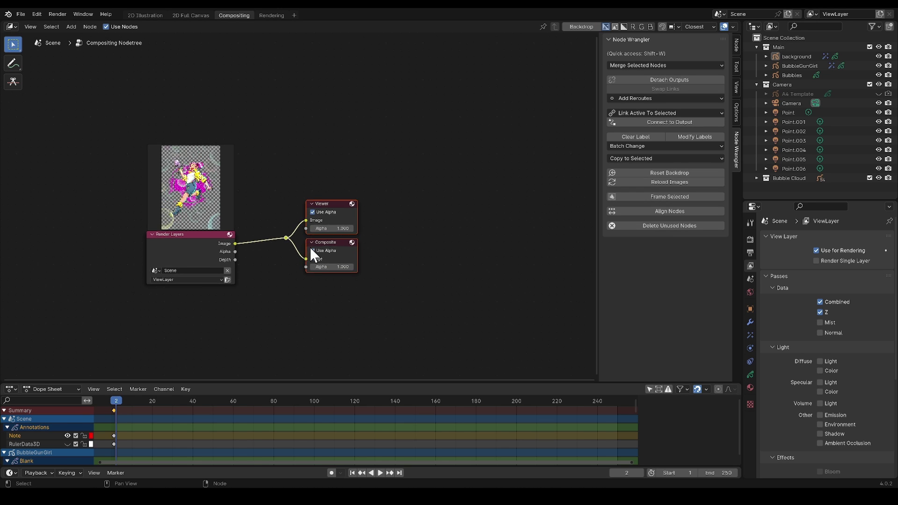
left_click_drag(297, 239, 500, 318)
left_click_drag(189, 236, 121, 241)
left_click_drag(109, 229, 110, 229)
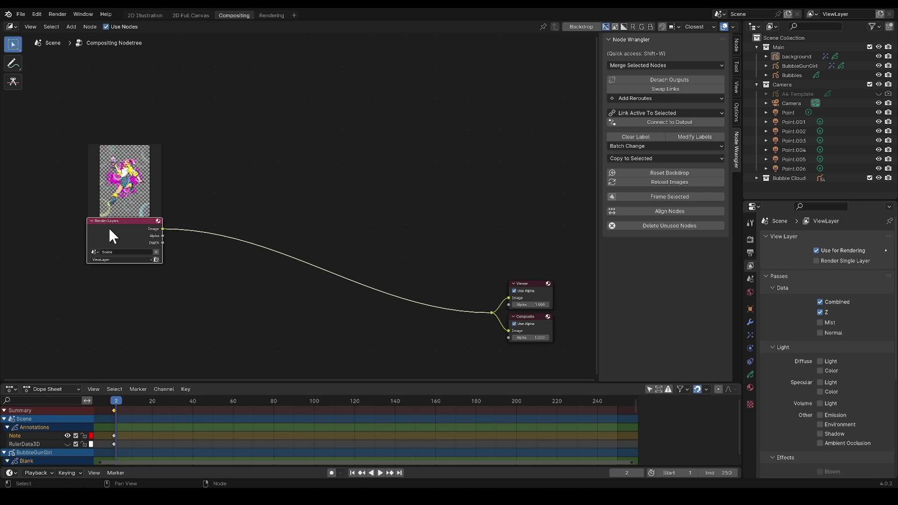
- Enable the backdrop in the node editor, try moving, resetting and rescaling it, and fit it to the available space
left_click(582, 27)
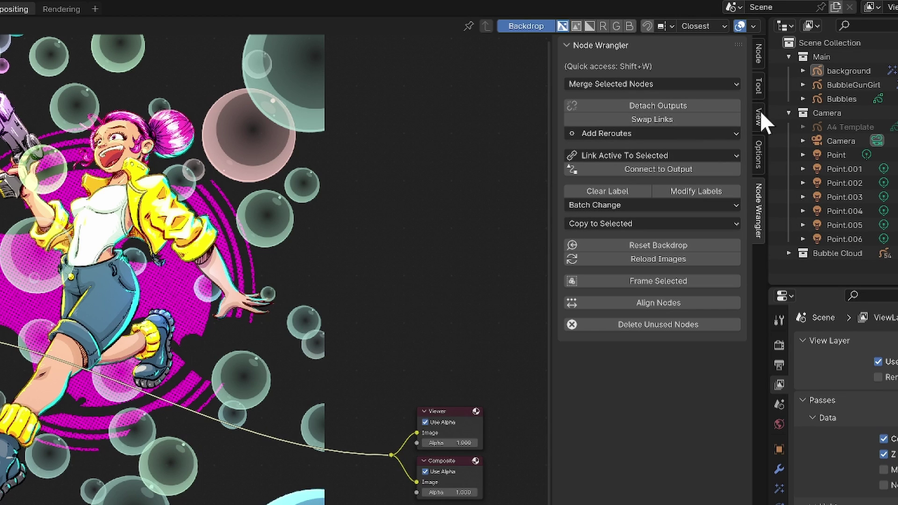
left_click(760, 111)
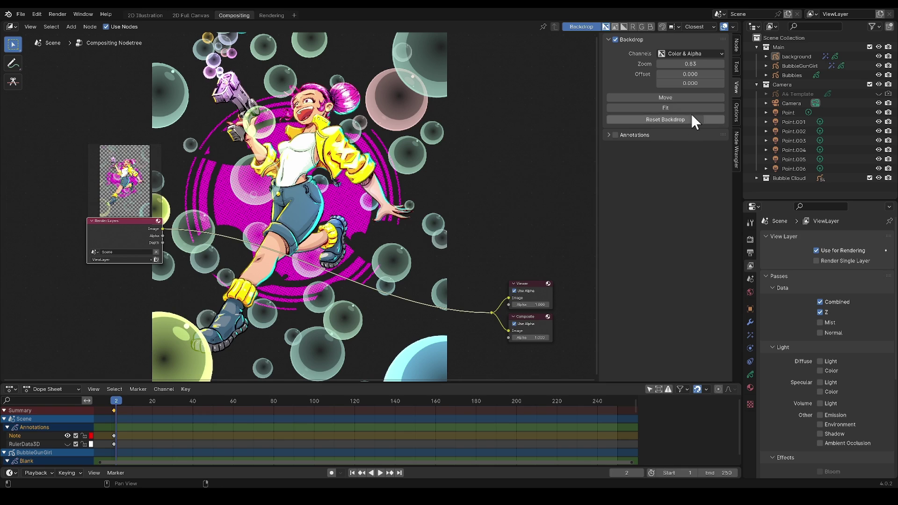
left_click(694, 151)
left_click(691, 98)
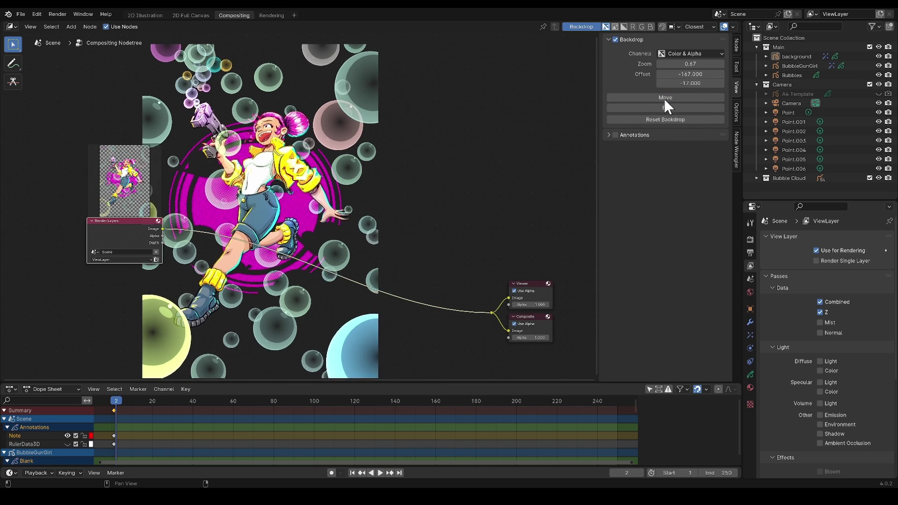
left_click(721, 97)
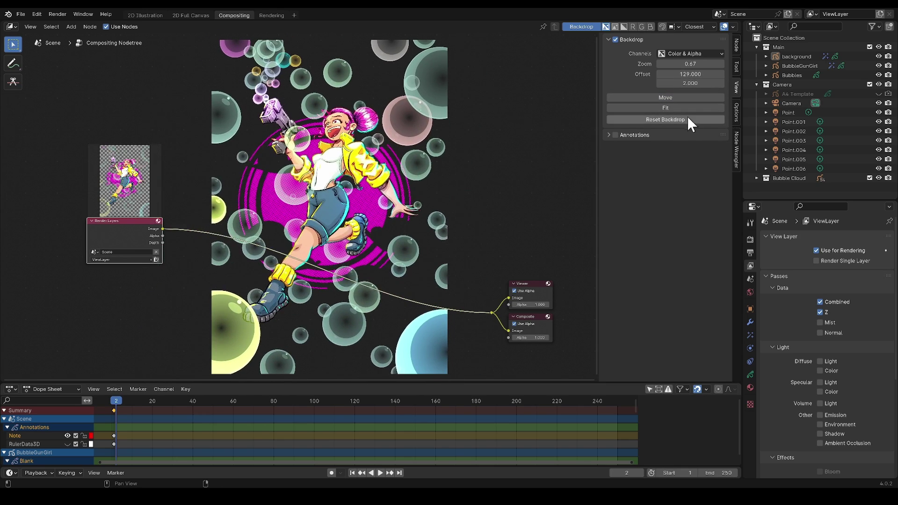
left_click(686, 116)
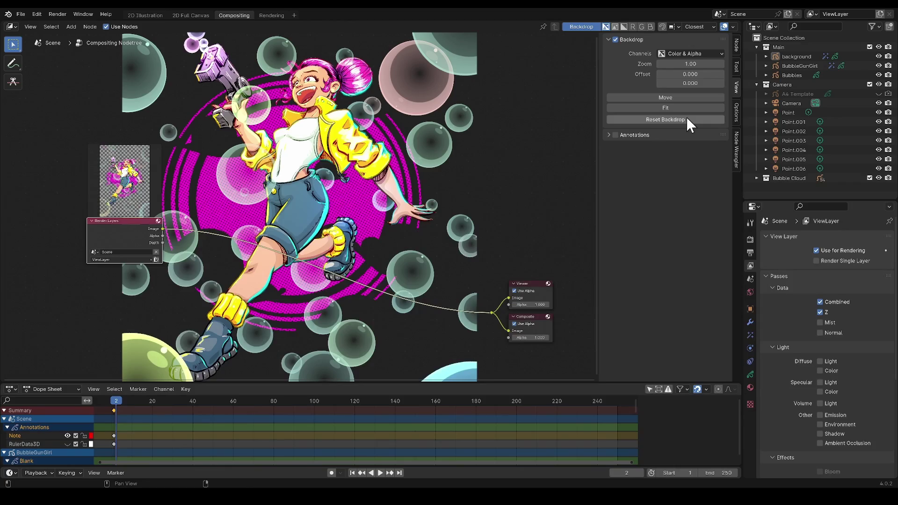
left_click_drag(690, 63, 697, 86)
left_click(682, 108)
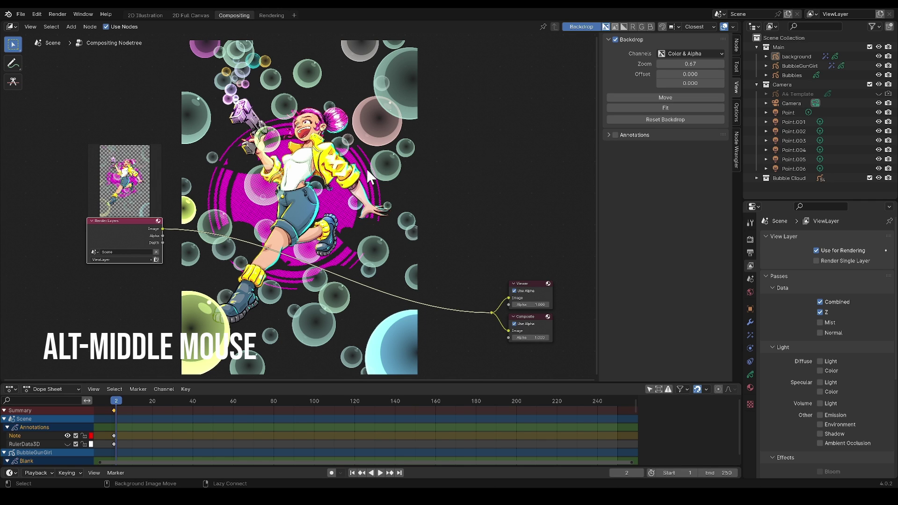
- Try shifting the backdrop image by hand, and fit it to the editor again
mouse_move(370, 176)
middle_mouse_down("alt")
mouse_move(498, 208)
mouse_move(297, 227)
mouse_move(321, 161)
mouse_move(382, 178)
middle_mouse_up("alt")
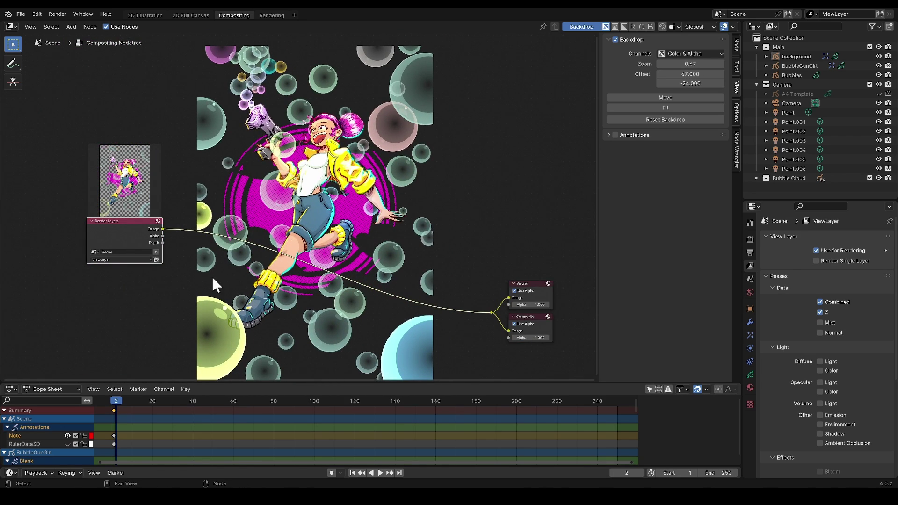
middle_click_drag(212, 274, 167, 295)
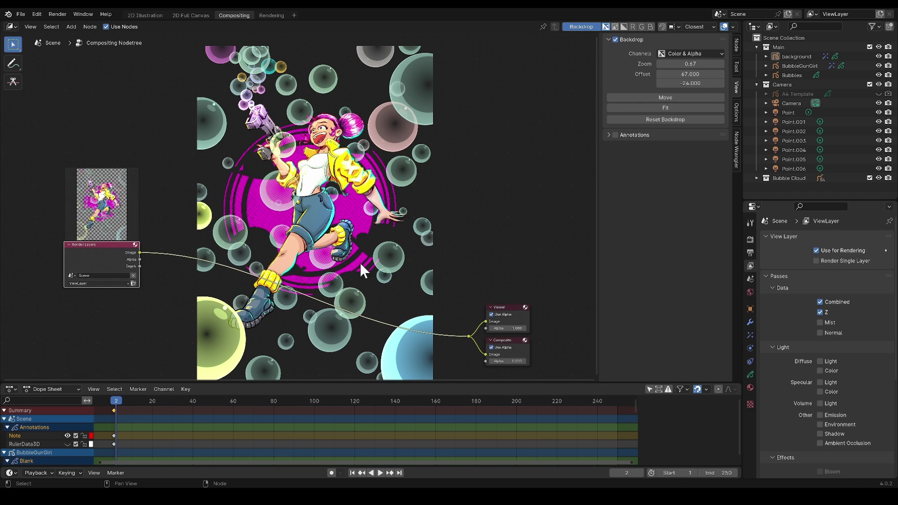
left_click(687, 108)
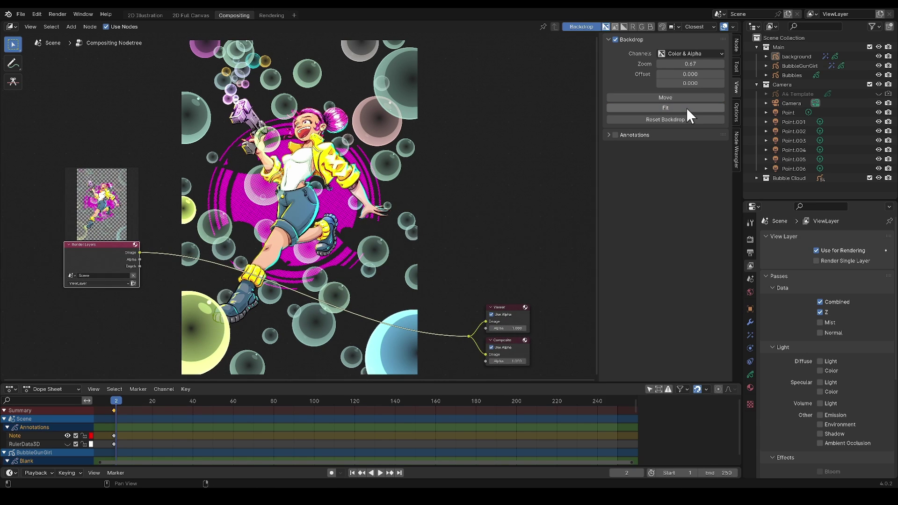
- Insert an Alpha Over node between Render Layers and the Reroute, and connect the render to its second Image input
scroll(234, 209, "up", 1)
key("shift+a")
mouse_move(254, 204)
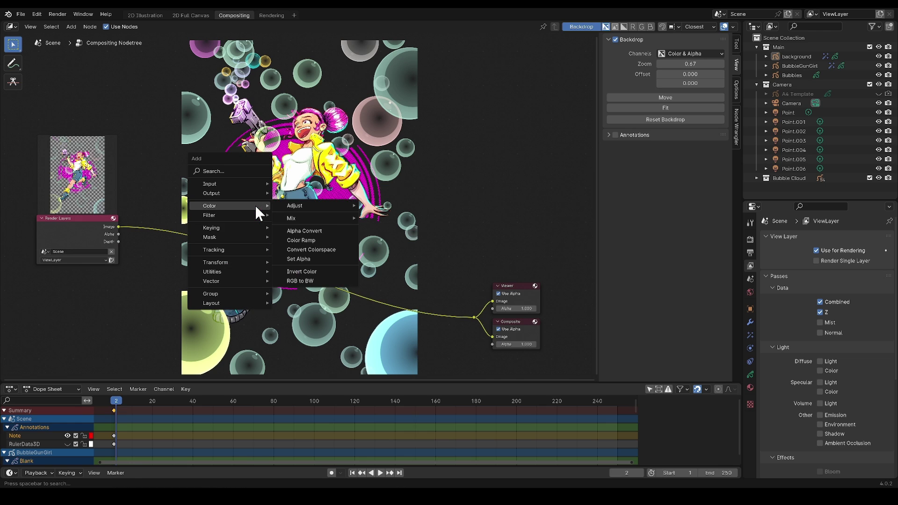
mouse_move(329, 214)
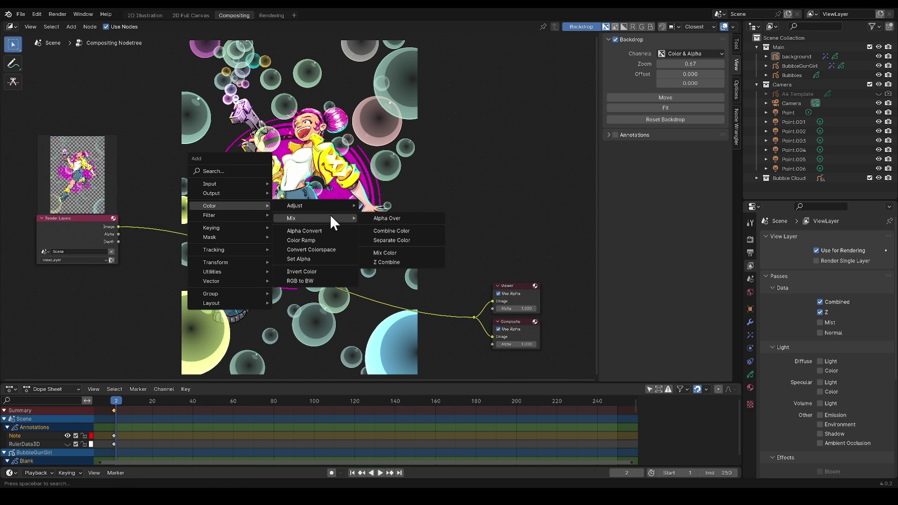
left_click(386, 216)
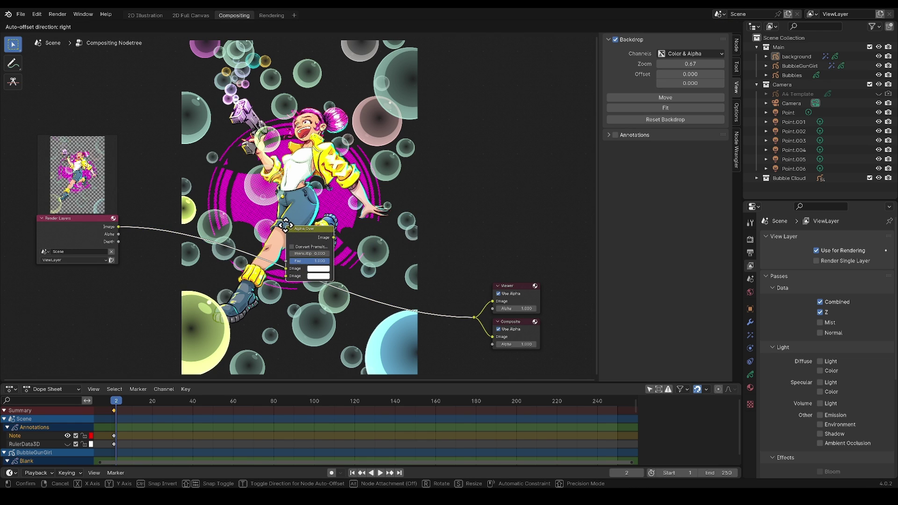
left_click(286, 228)
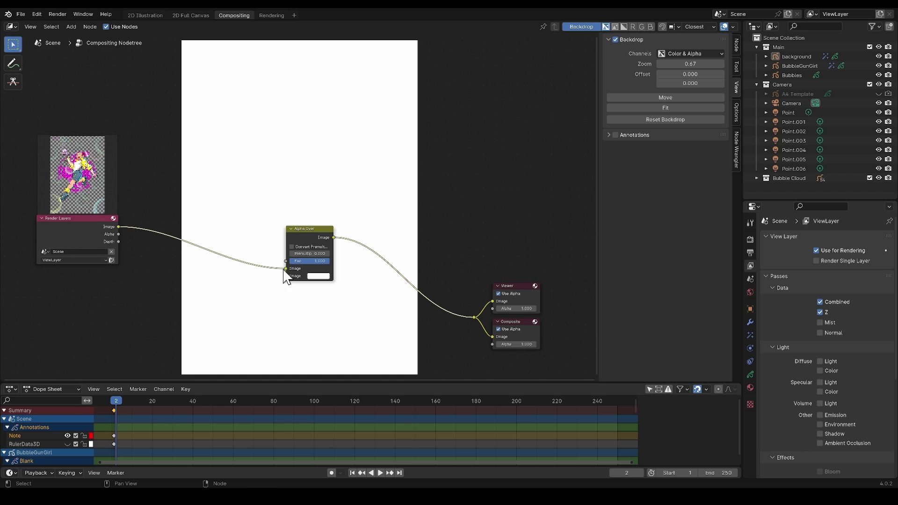
mouse_move(286, 269)
left_mouse_down()
mouse_move(244, 274)
mouse_move(286, 276)
left_mouse_up()
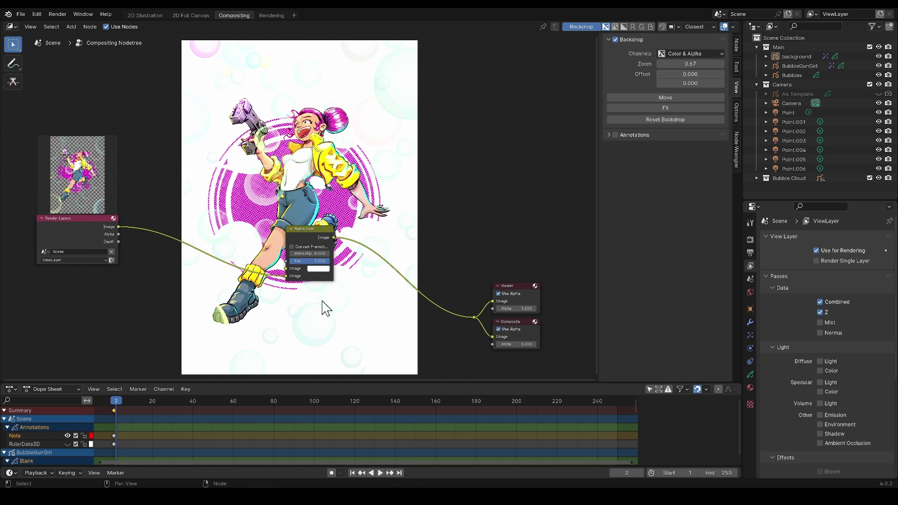
- Set the Alpha Over node's first Image colour to light blue and move the node closer to the Viewer and Composite nodes
left_click(320, 269)
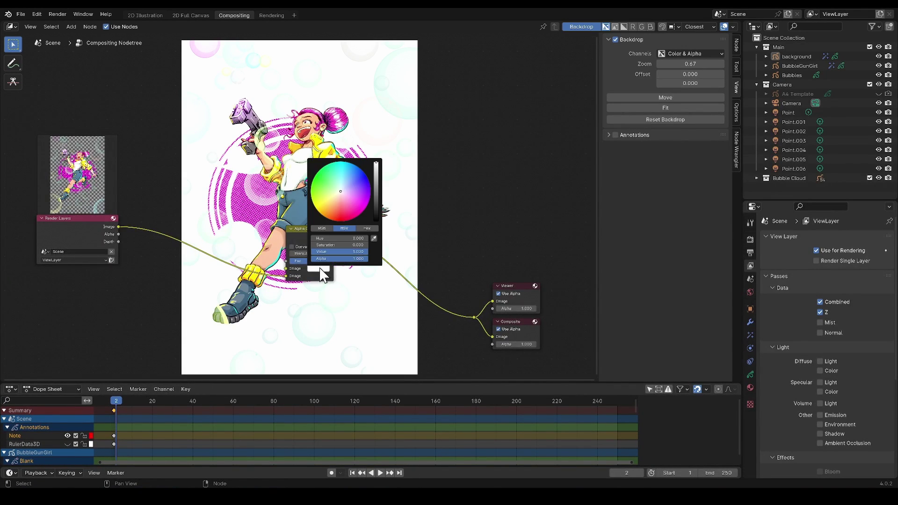
left_click(345, 177)
left_click(347, 176)
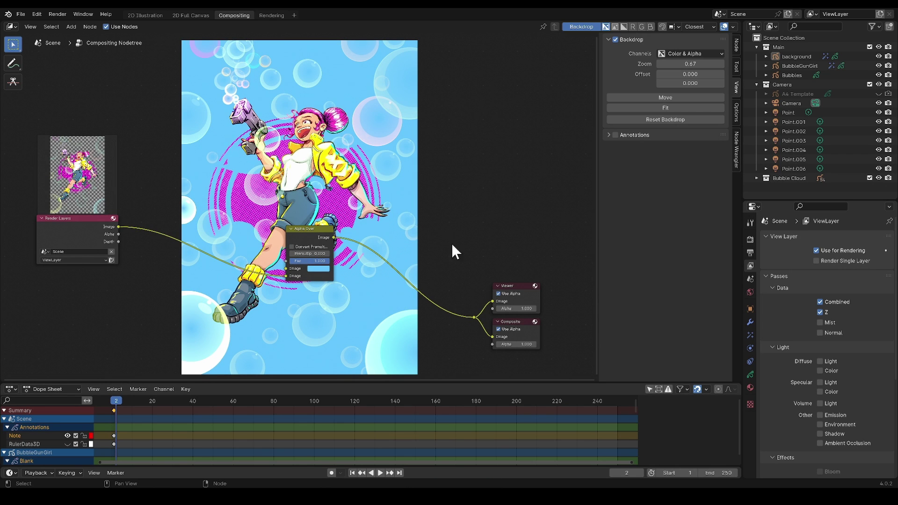
left_click_drag(307, 234, 370, 283)
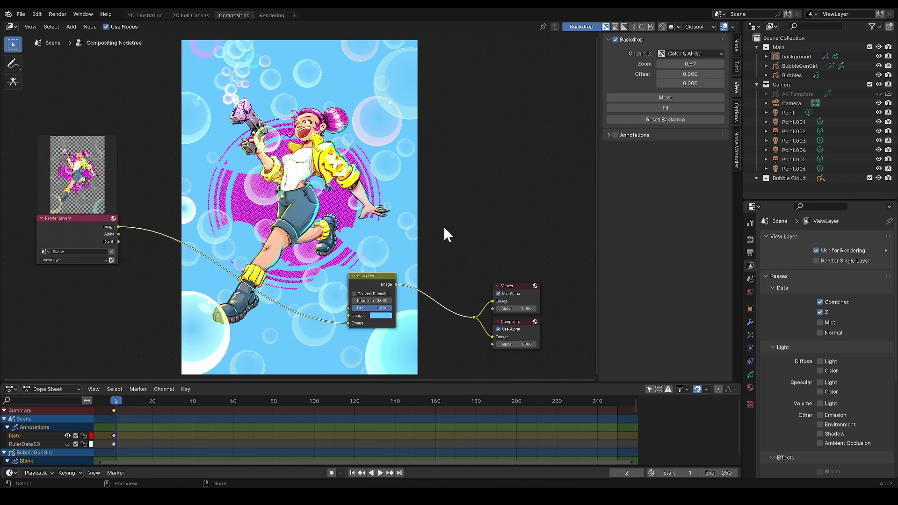
- Add a Texture node above Render Layers and connect its Color output to the Alpha Over node's first Image input
key("shift+a")
mouse_move(264, 183)
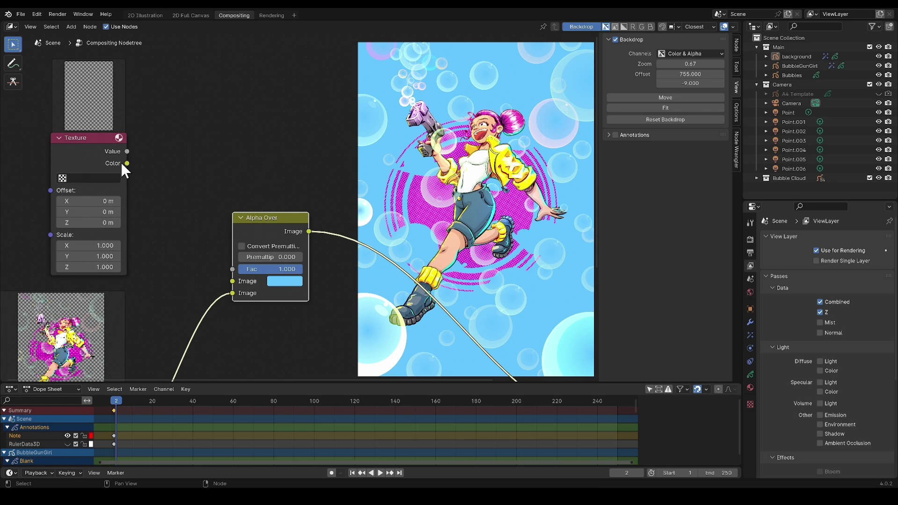
left_click(65, 178)
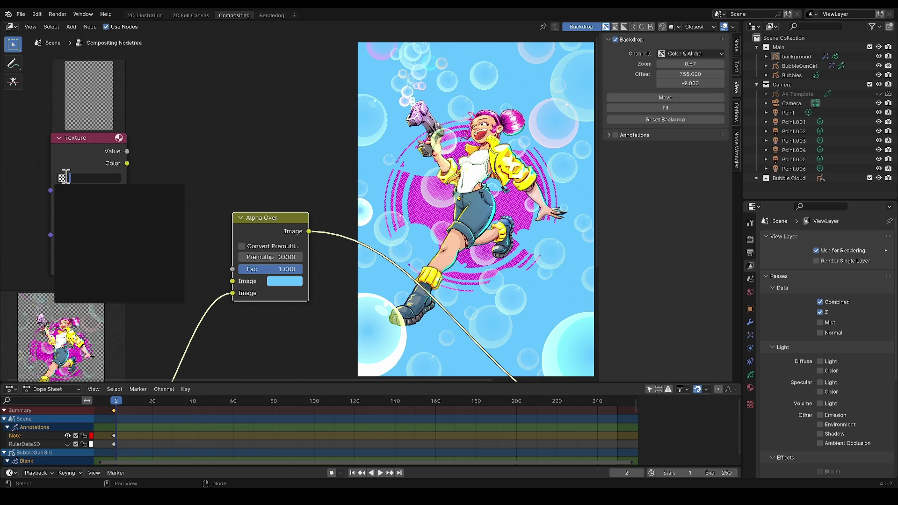
key("Escape")
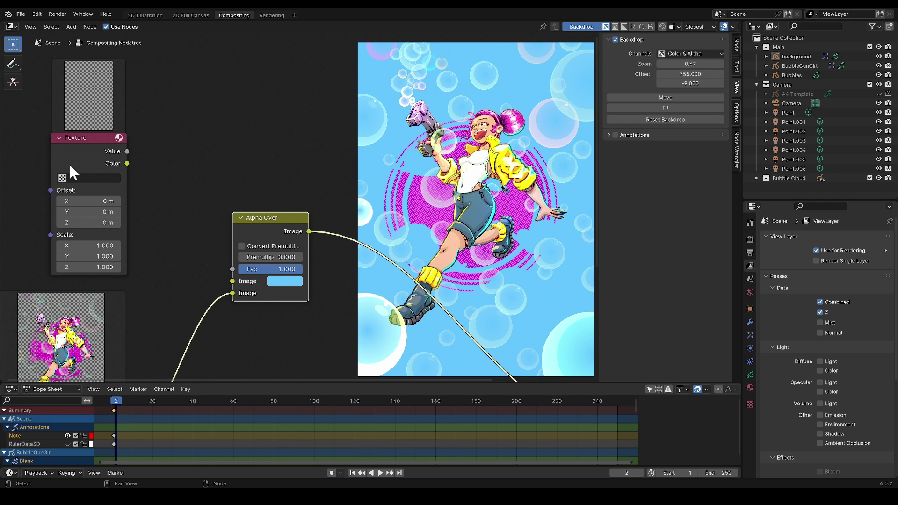
left_click_drag(127, 163, 231, 281)
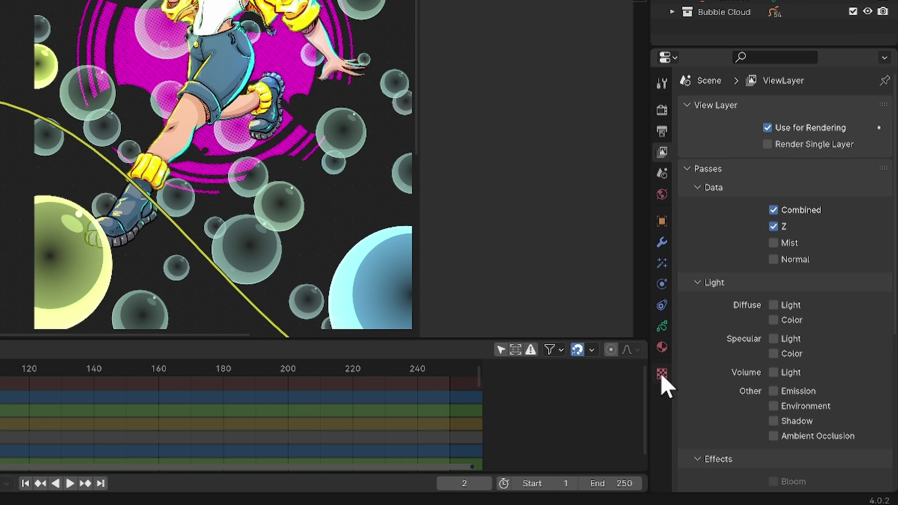
- Create a new texture in the Texture properties, set its type to Blend, and name it Gradient
left_click(661, 377)
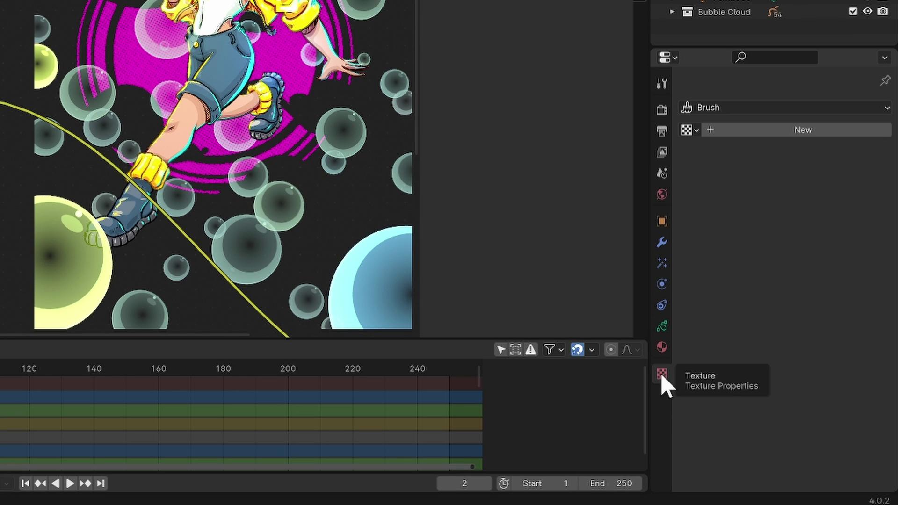
left_click(741, 130)
left_click(764, 157)
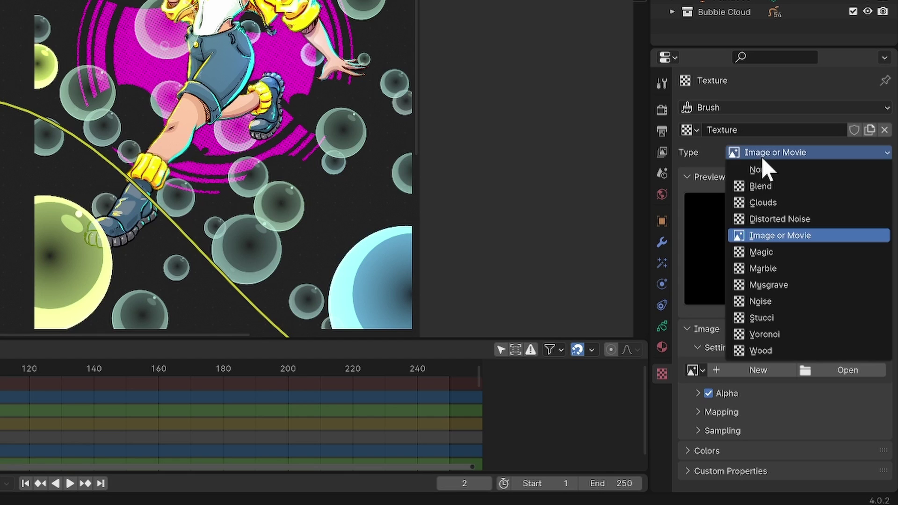
left_click(779, 190)
left_click(752, 131)
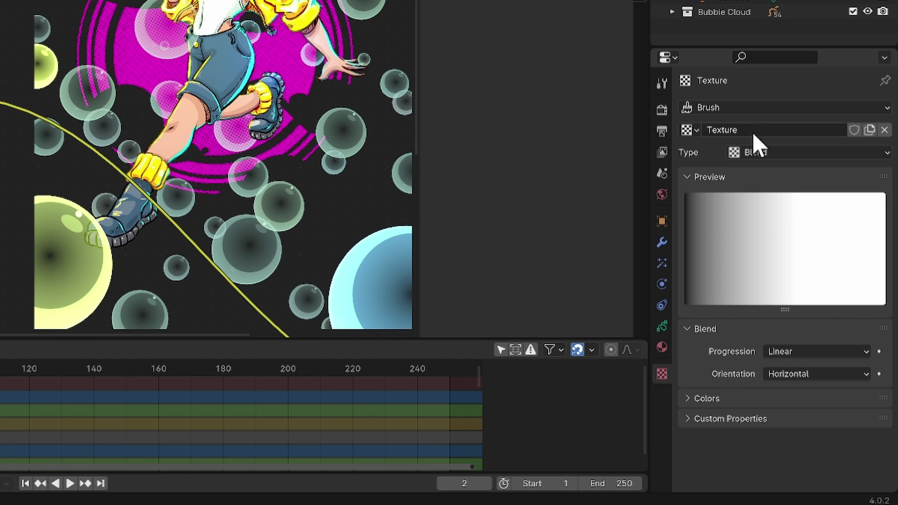
type("Gradient")
key("Return")
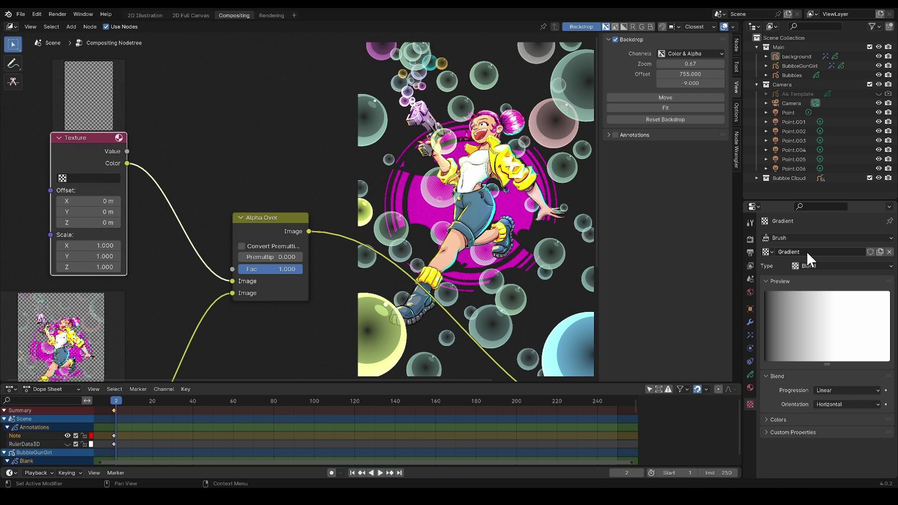
- Assign the Gradient texture to the Texture node and set its blend orientation to Vertical
left_click(77, 179)
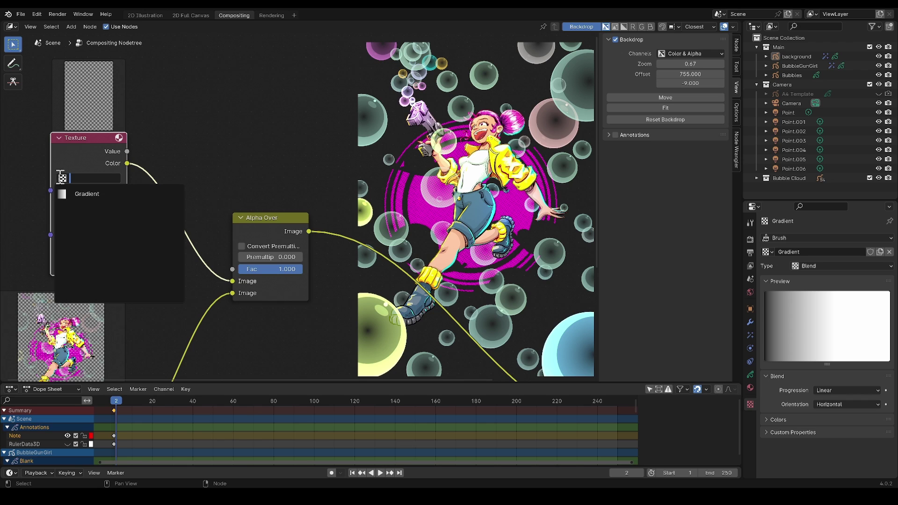
left_click(79, 193)
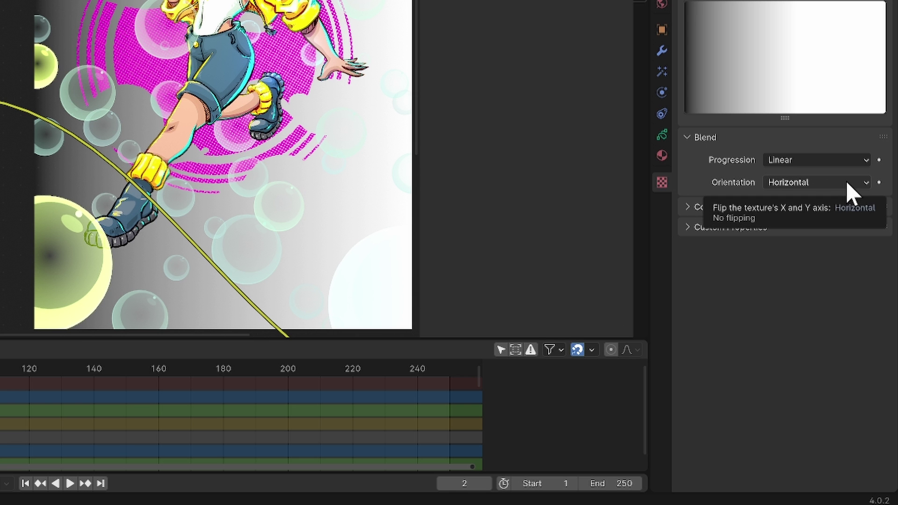
left_click(846, 181)
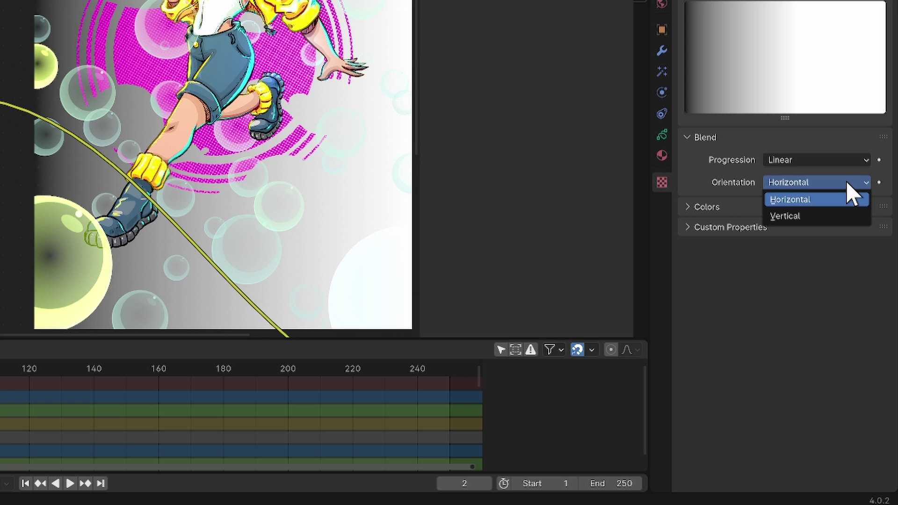
left_click(830, 216)
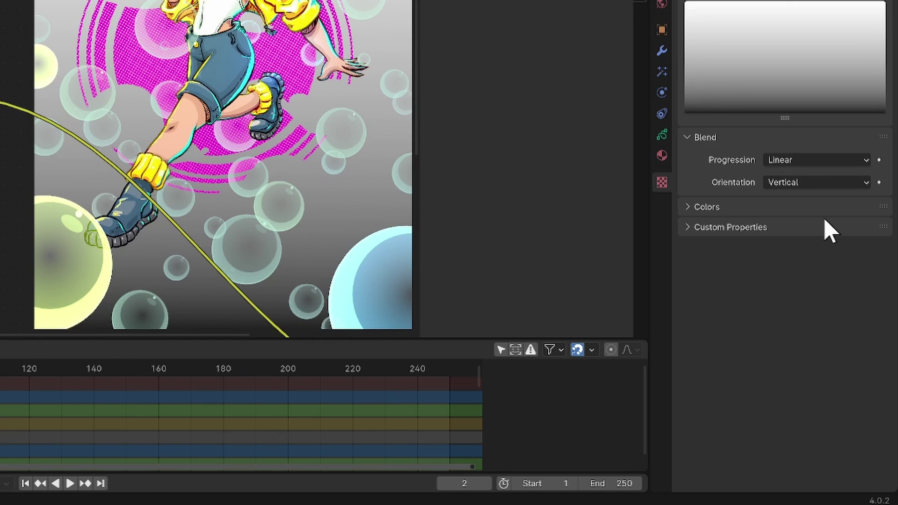
- Enable the Gradient texture's Color Ramp and set the black stop's Alpha to 1.000
left_click(688, 207)
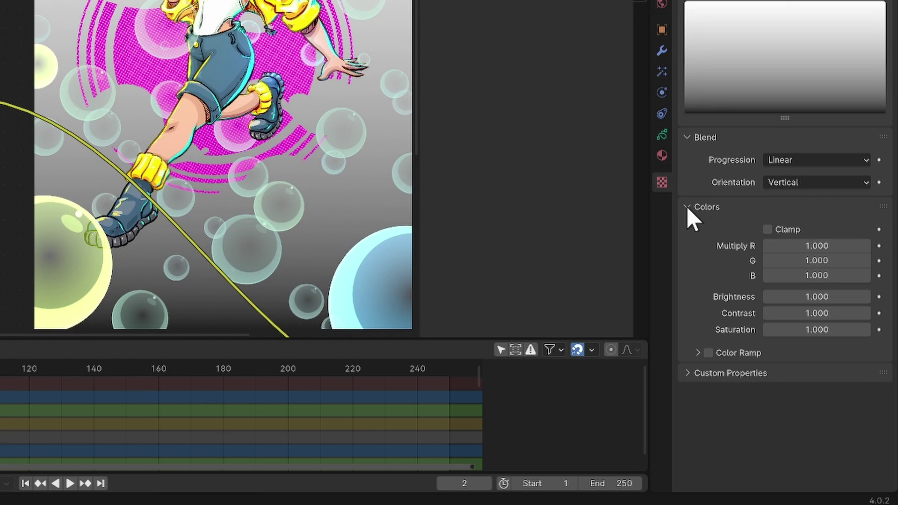
left_click(709, 353)
left_click(699, 354)
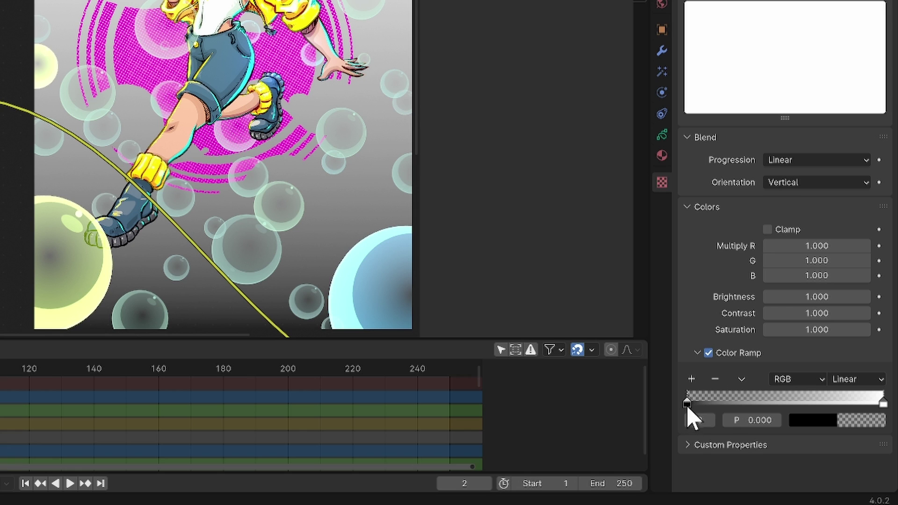
left_click(848, 420)
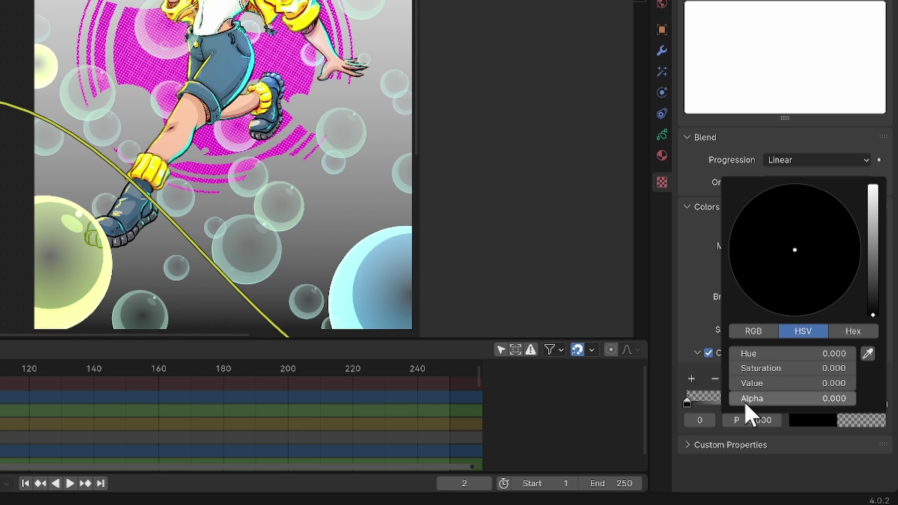
left_click_drag(791, 398, 853, 399)
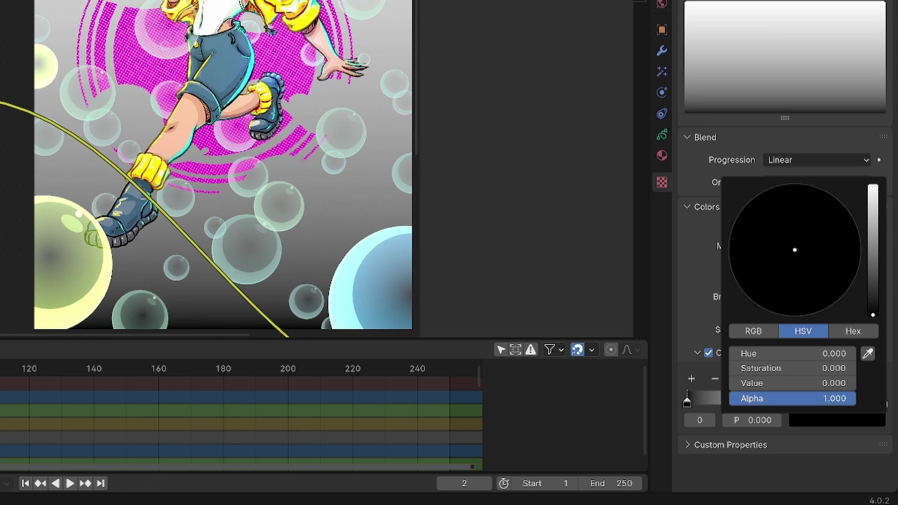
- Recolor the ramp's black stop to light blue (Hue 0.591, Saturation 0.953, Value 1.000) and flip the color ramp
left_click(807, 420)
left_click_drag(873, 310, 873, 187)
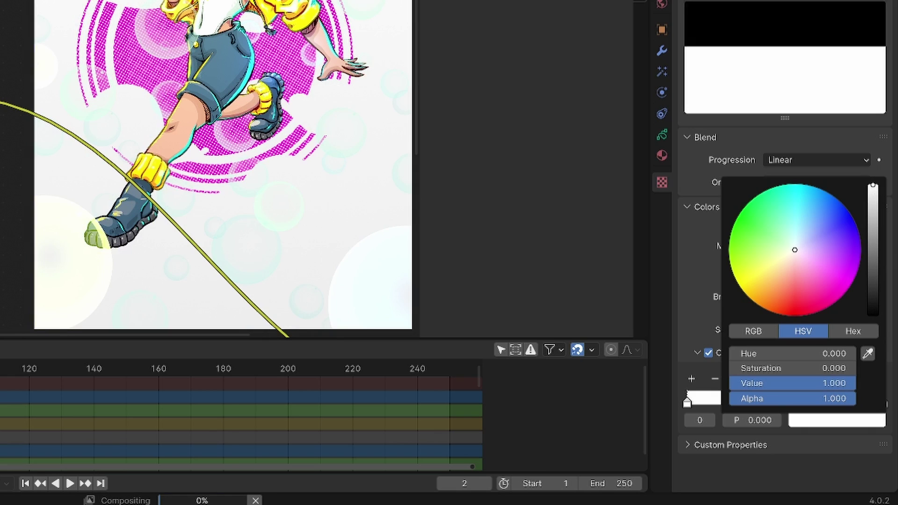
left_click_drag(818, 233, 814, 205)
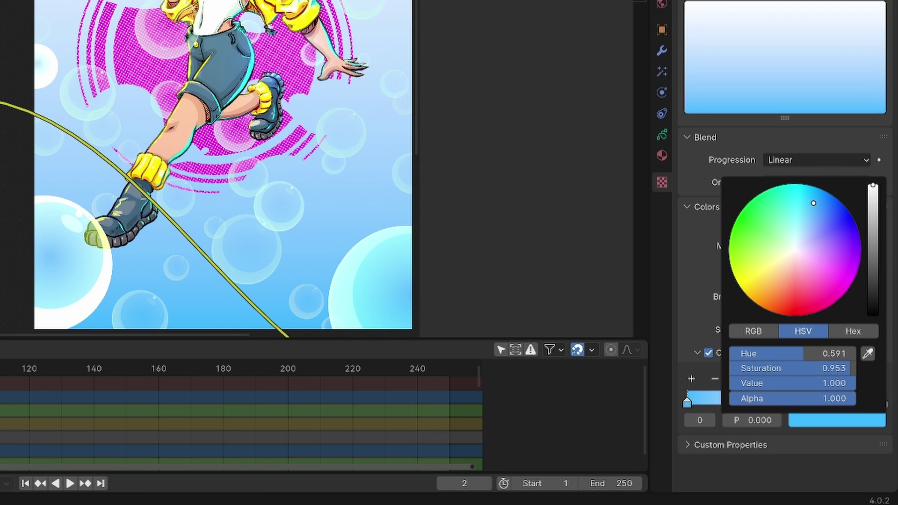
left_click(741, 379)
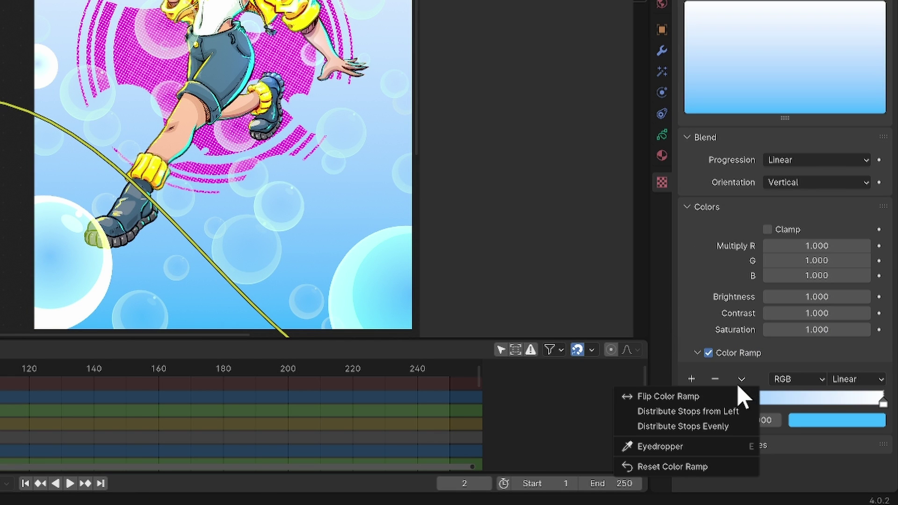
left_click(732, 397)
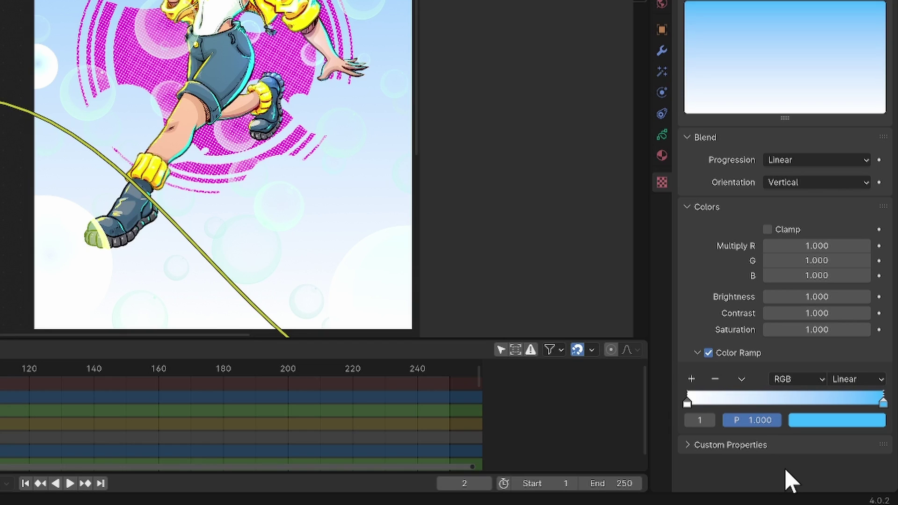
- Add a middle stop to the Gradient's color ramp and adjust the stop positions, with the white stop at about 0.074
left_click_drag(687, 401, 743, 405)
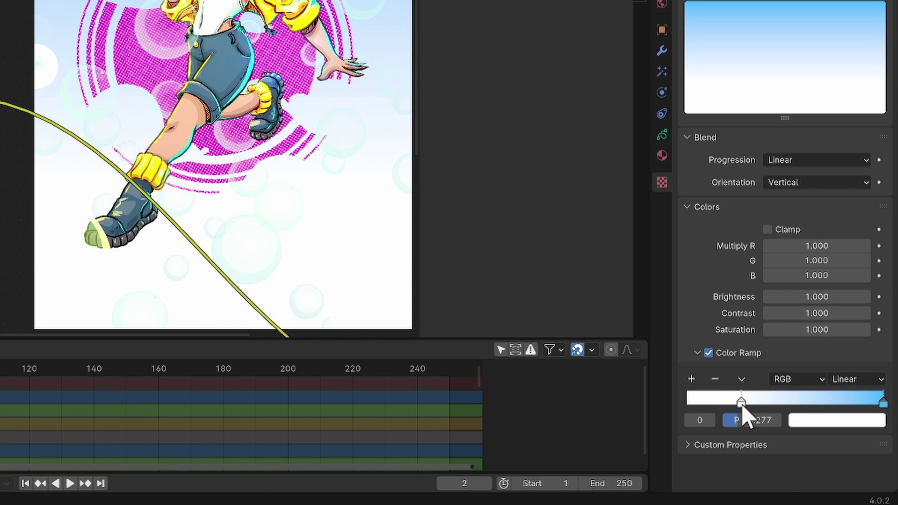
left_click(691, 379)
left_click_drag(812, 403, 773, 422)
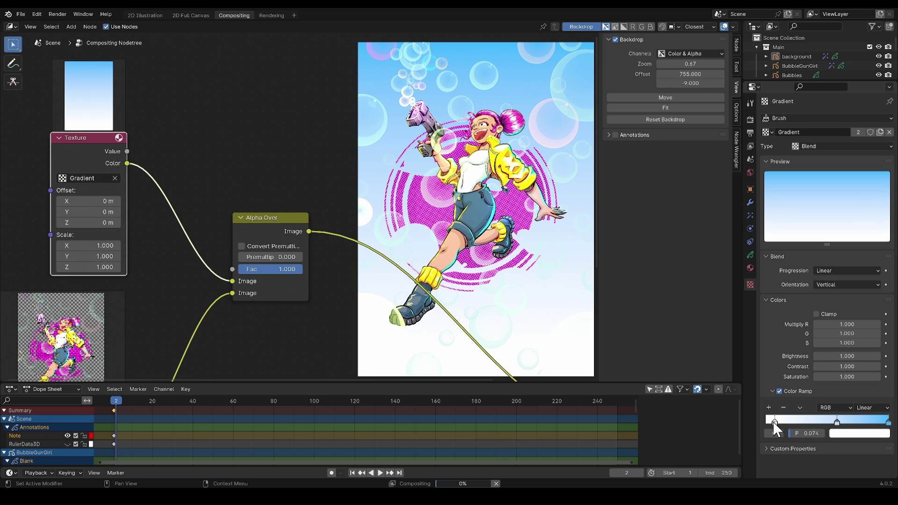
mouse_move(837, 421)
left_mouse_down()
mouse_move(809, 421)
mouse_move(829, 424)
left_mouse_up()
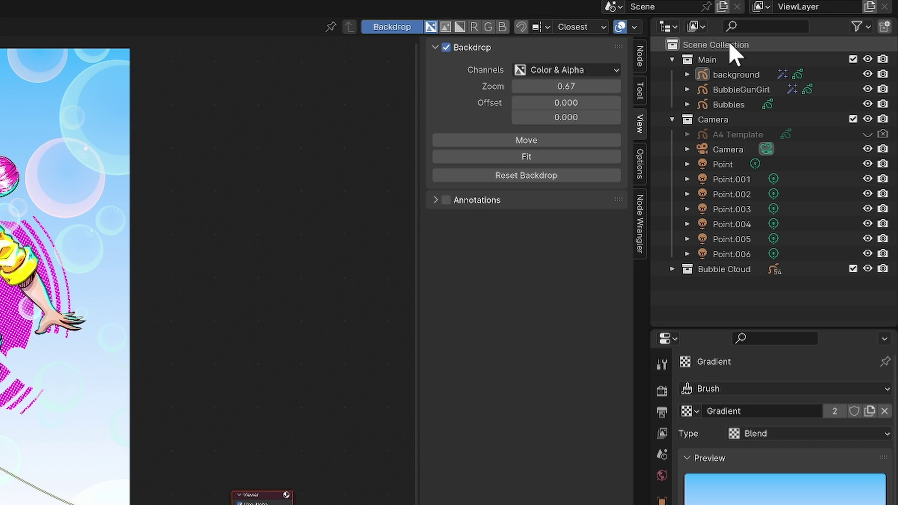
- Create a new collection under Scene Collection and name it Background
right_click(736, 50)
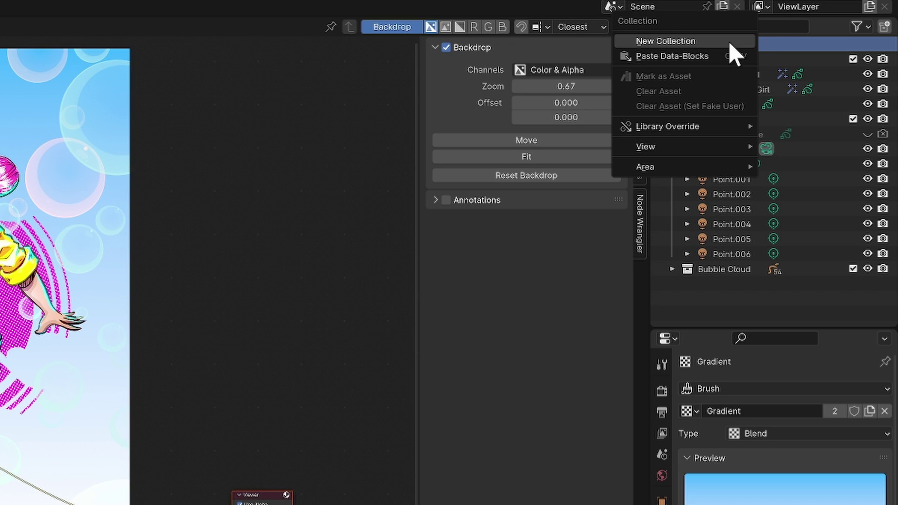
left_click(735, 42)
double_click(724, 283)
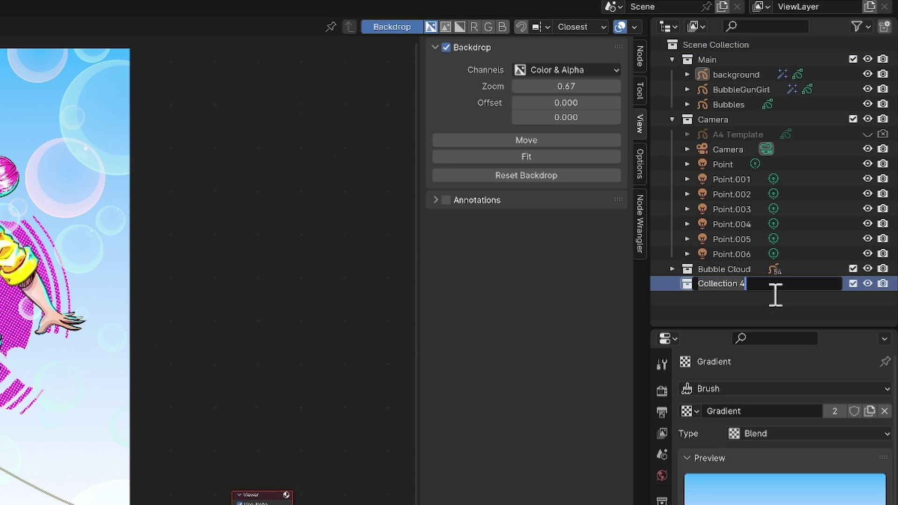
type("Background")
key("Return")
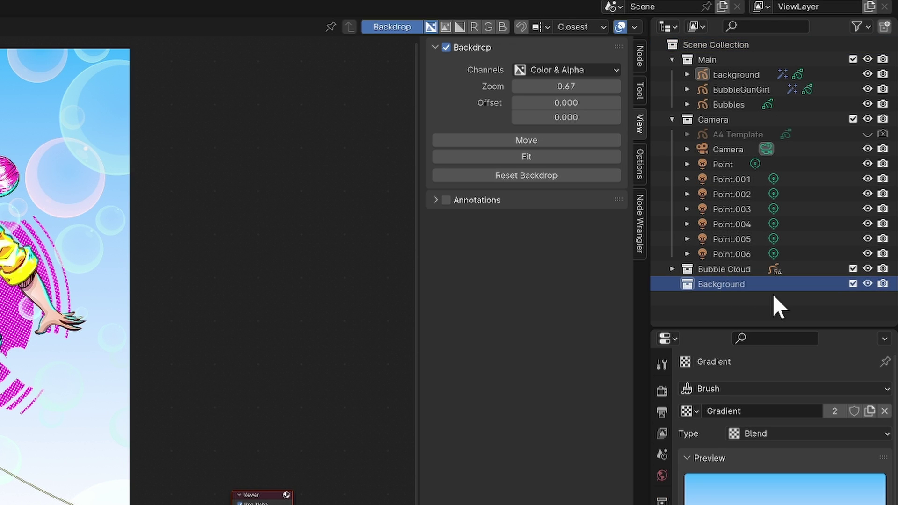
- Move the background object from Main into the Background collection and exclude that collection from the view layer
left_click(671, 120)
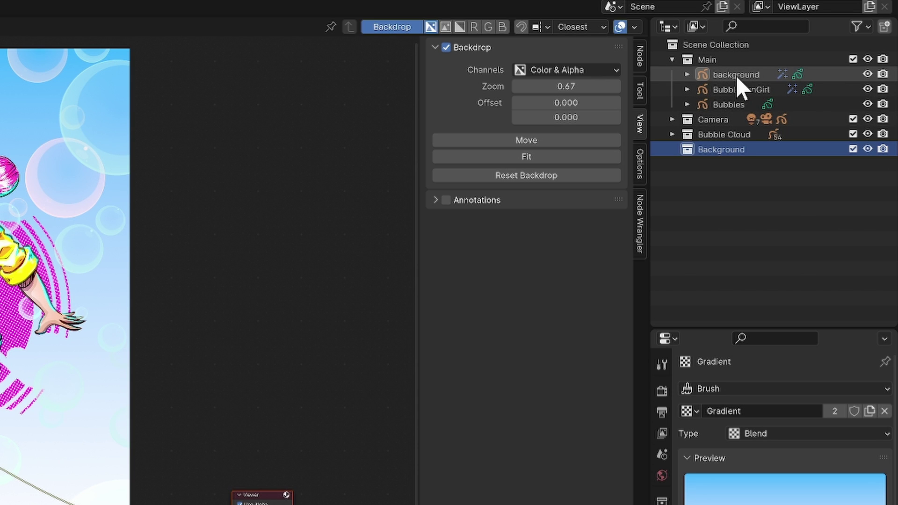
left_click_drag(736, 75, 739, 150)
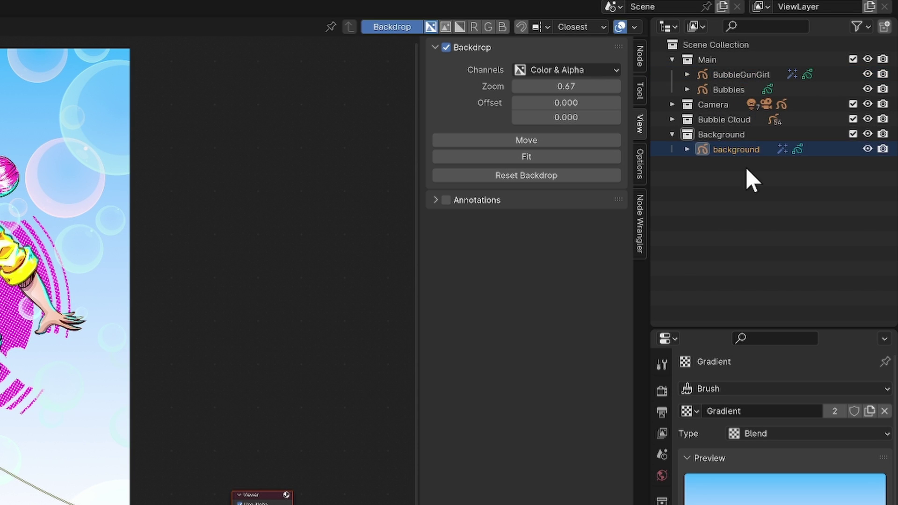
left_click(853, 134)
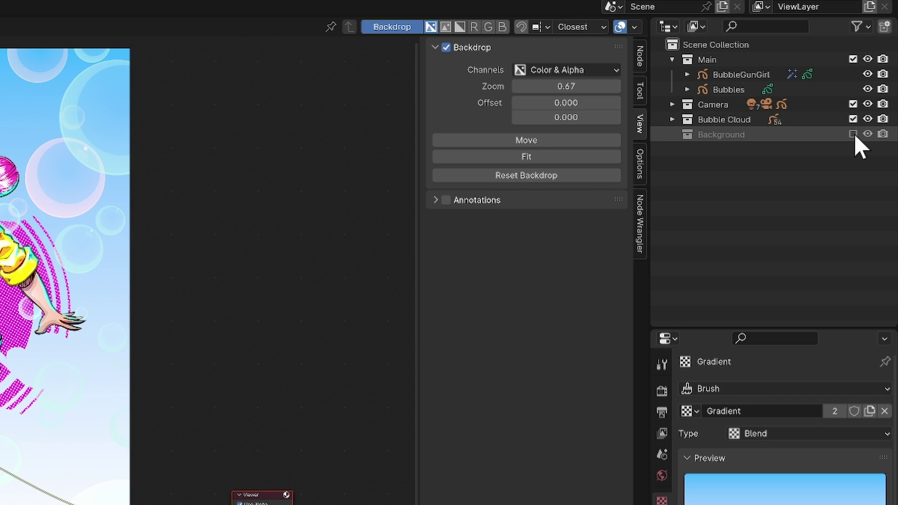
- Rename the current view layer as Foreground
left_click(836, 8)
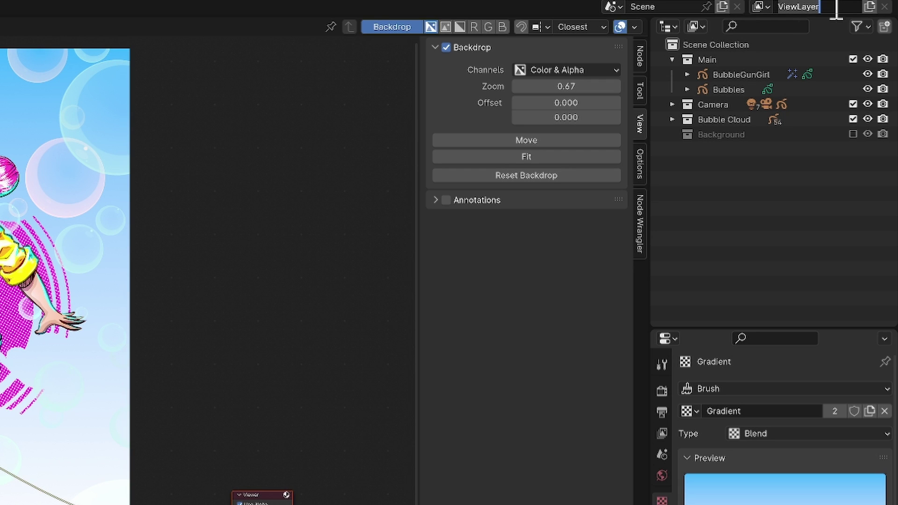
type("Foreground")
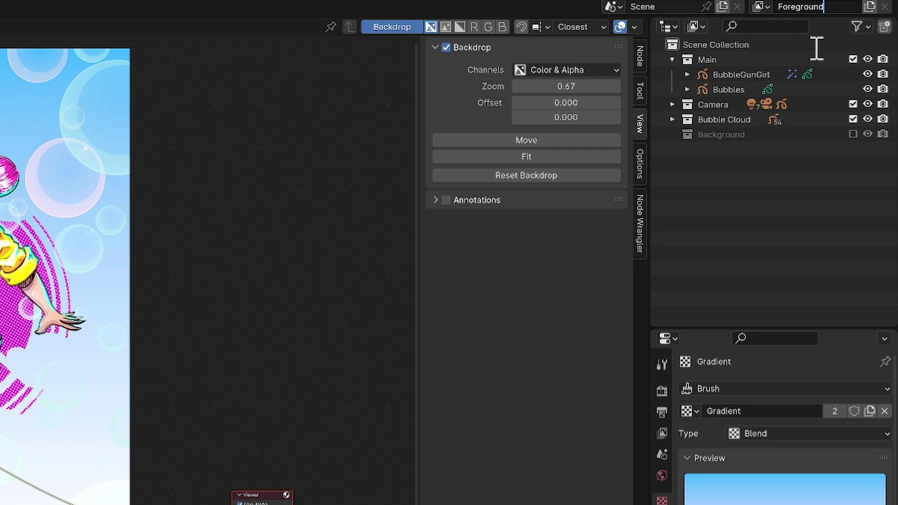
key("Return")
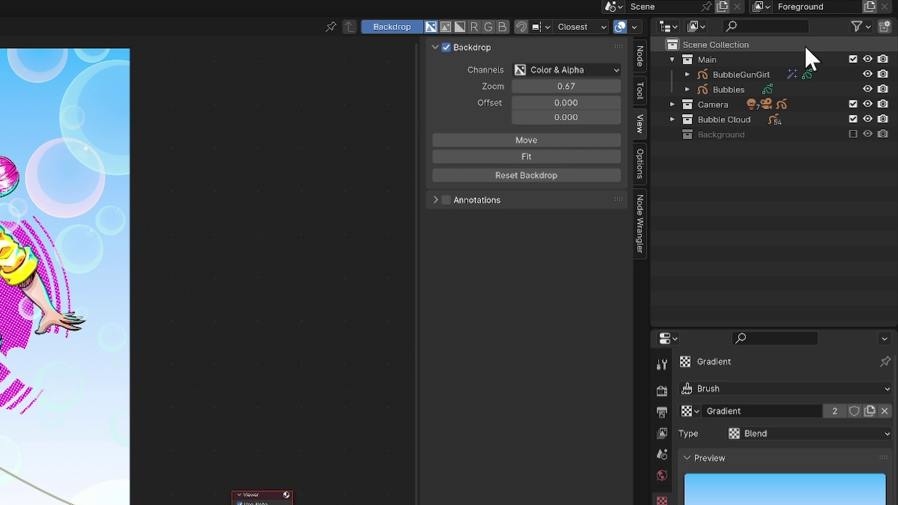
- Add a second view layer with copied settings and name it Background
left_click(867, 7)
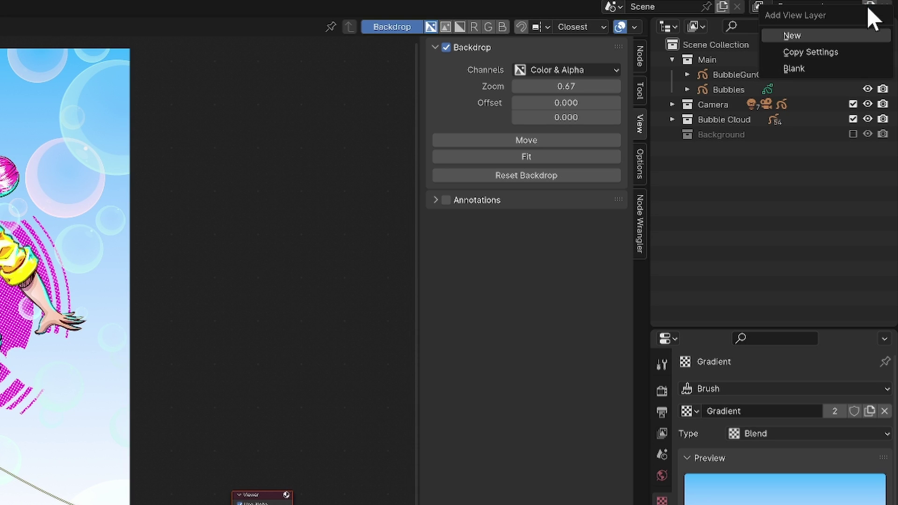
left_click(847, 51)
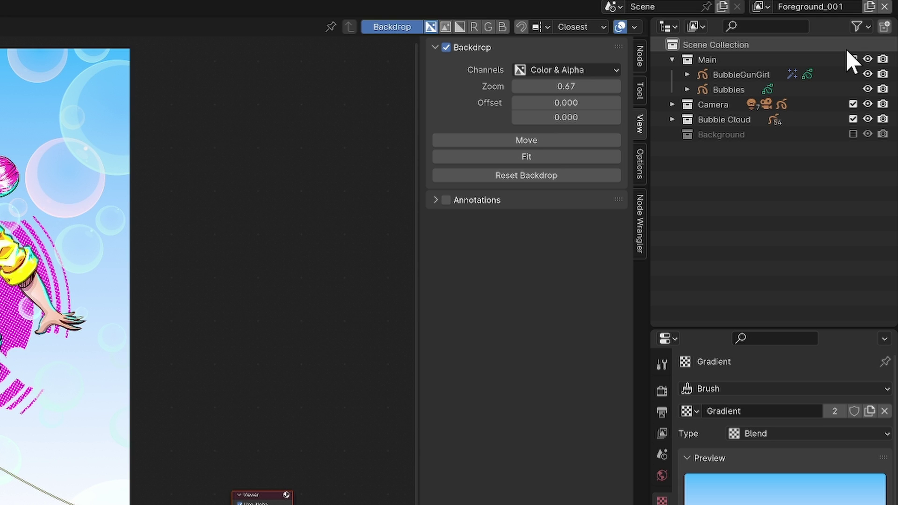
double_click(832, 7)
type("Background")
key("Return")
- In the Background view layer, include the Background collection and exclude the Main and Bubble Cloud collections
left_click(853, 134)
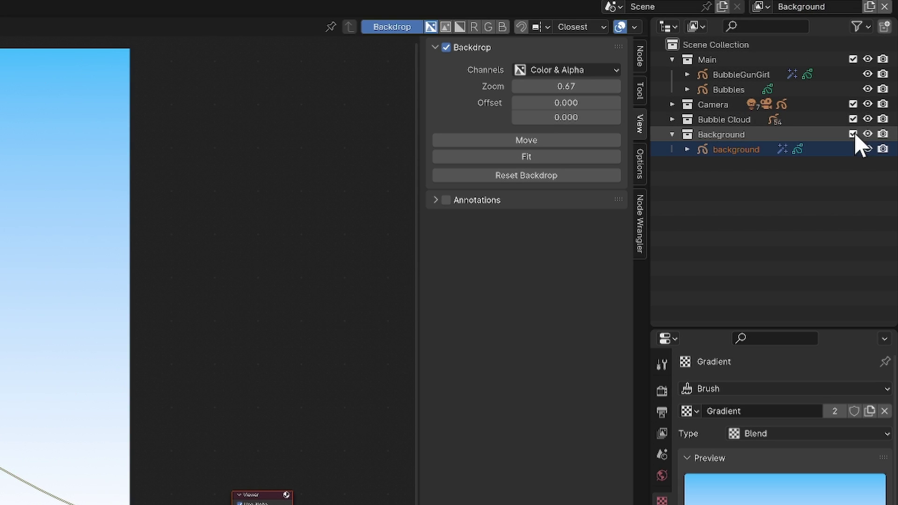
left_click(852, 59)
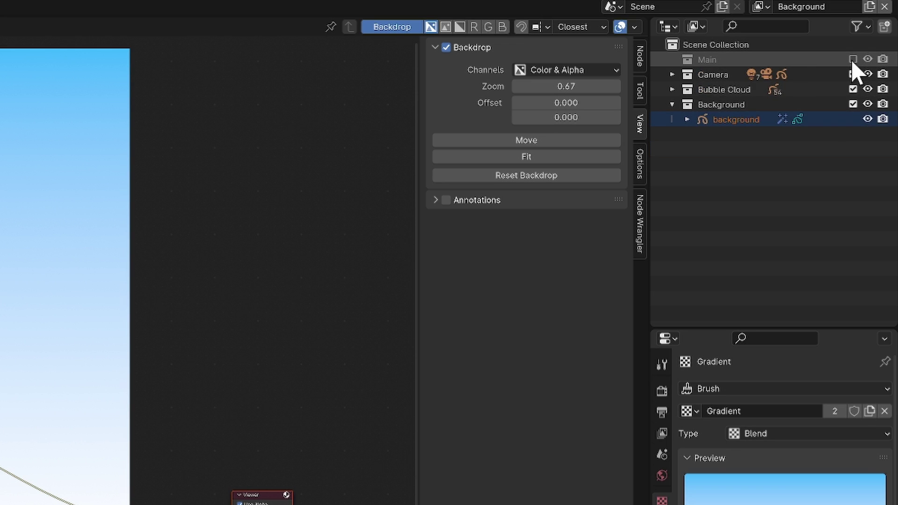
left_click(853, 89)
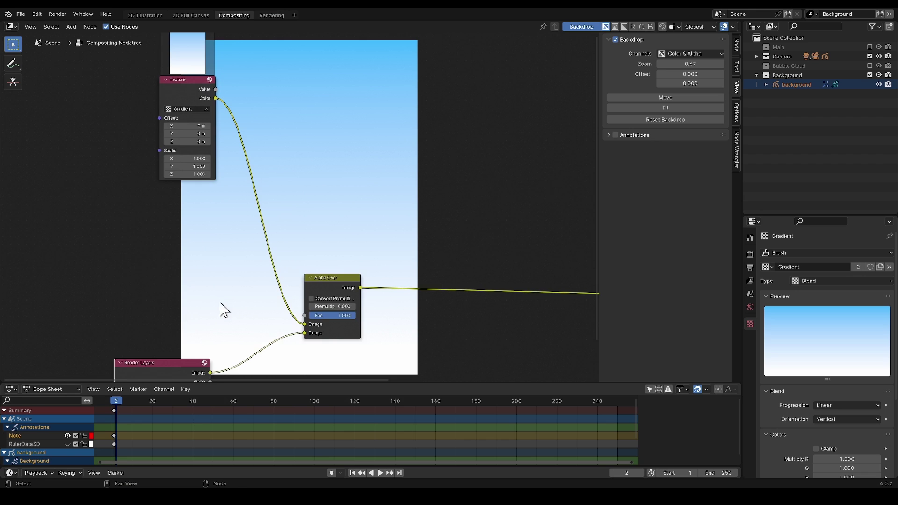
- Duplicate the Render Layers node, place the copy above the original, and set its view layer to Background
middle_click_drag(221, 304, 287, 206)
scroll(284, 220, "up", 4)
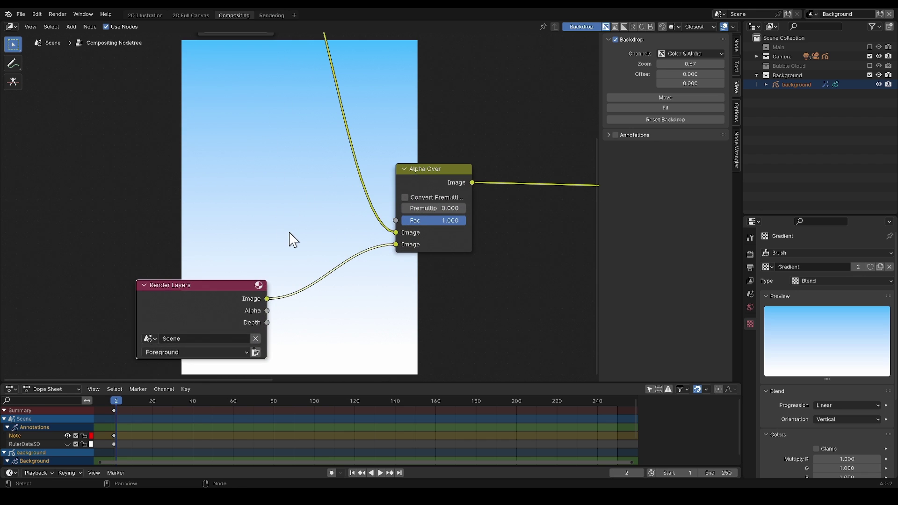
left_click_drag(196, 309, 224, 286)
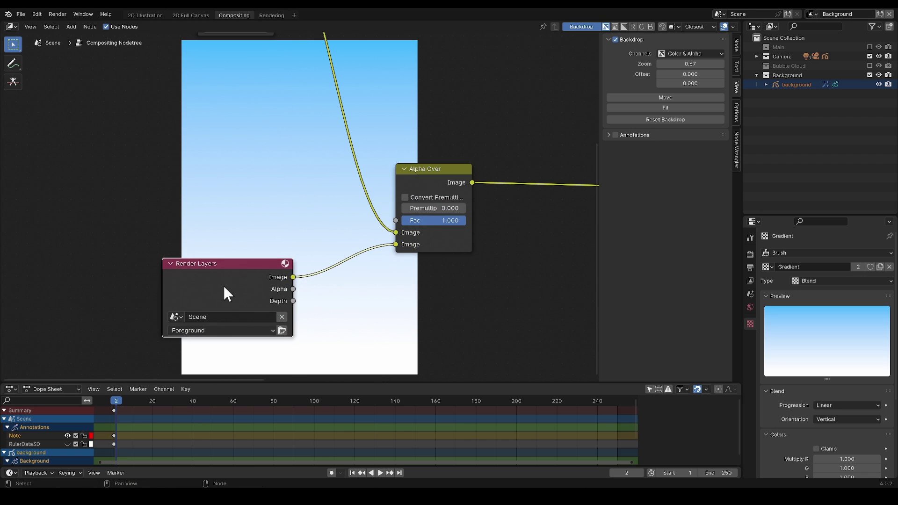
key("shift+d")
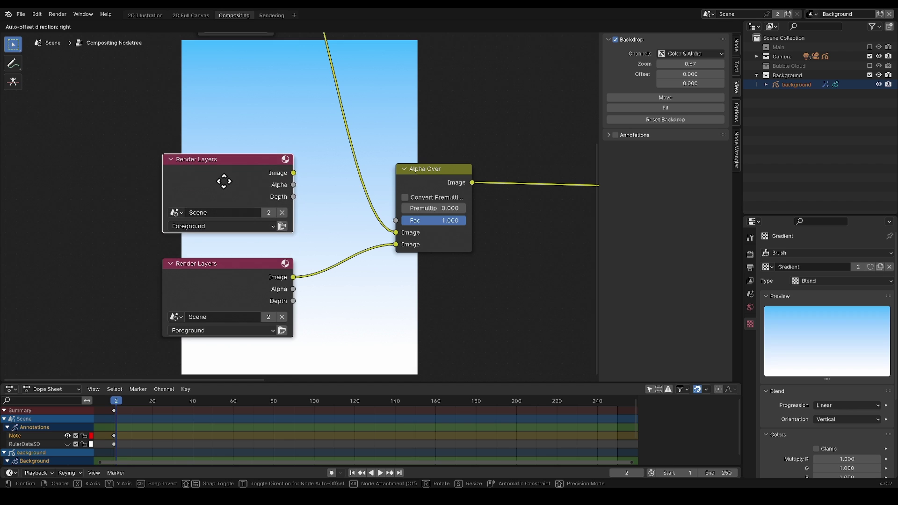
left_click(224, 180)
left_click(268, 226)
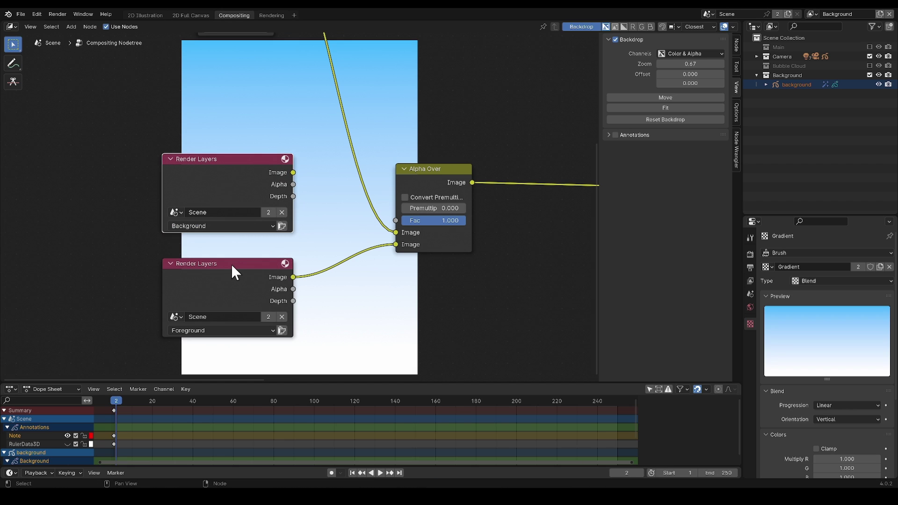
- Move both Render Layers nodes together farther away from the Alpha Over node
left_click_drag(108, 177, 209, 293)
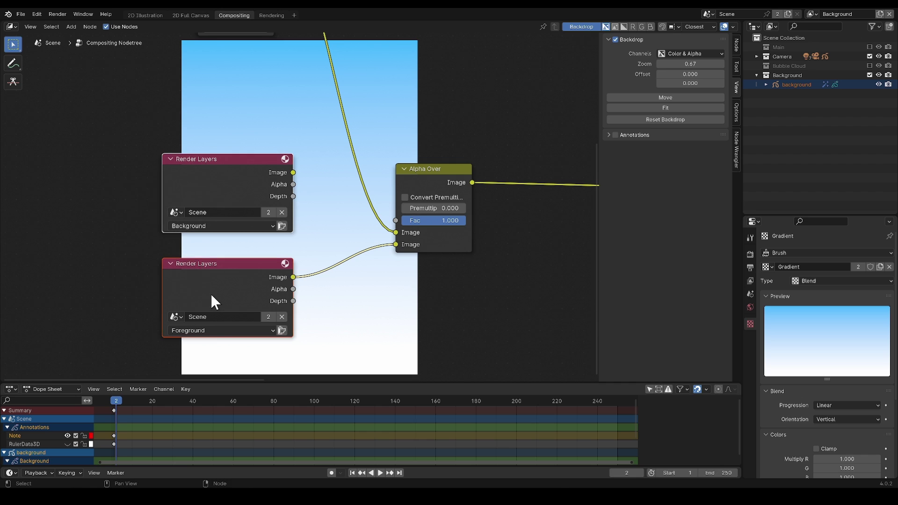
key("g")
left_click(119, 296)
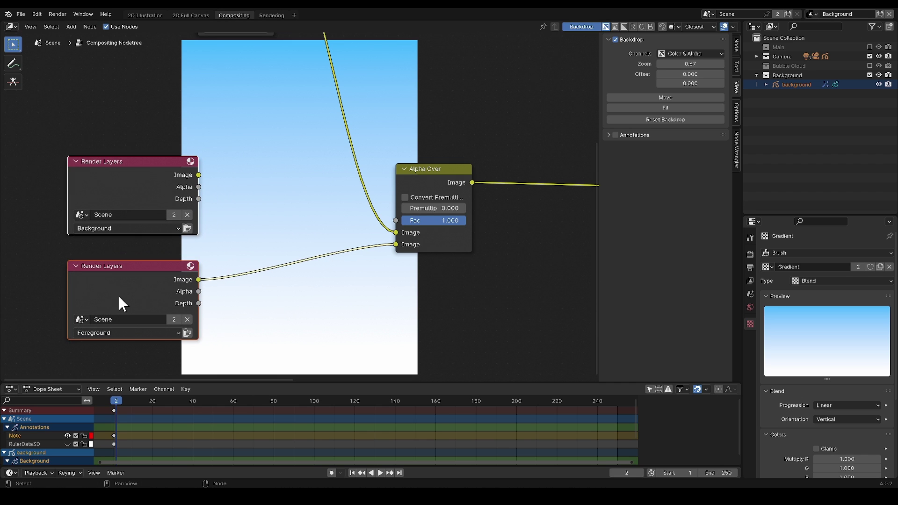
- Render the Background and Foreground view layers from their Render Layers nodes, returning to the compositor after each render
left_click(187, 228)
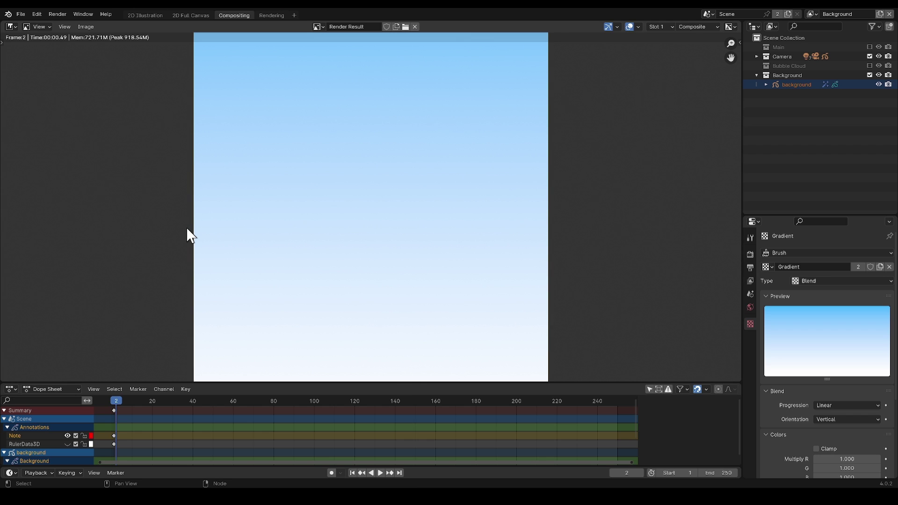
key("Escape")
left_click(187, 333)
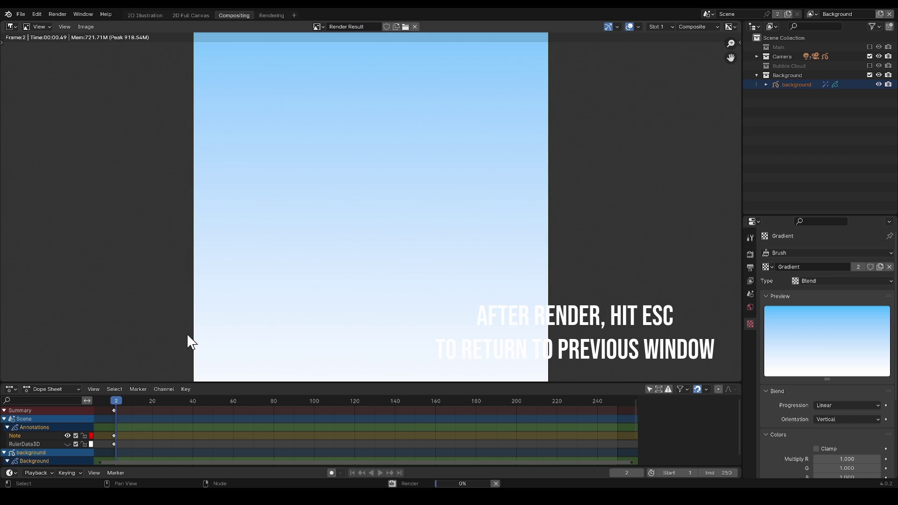
key("Escape")
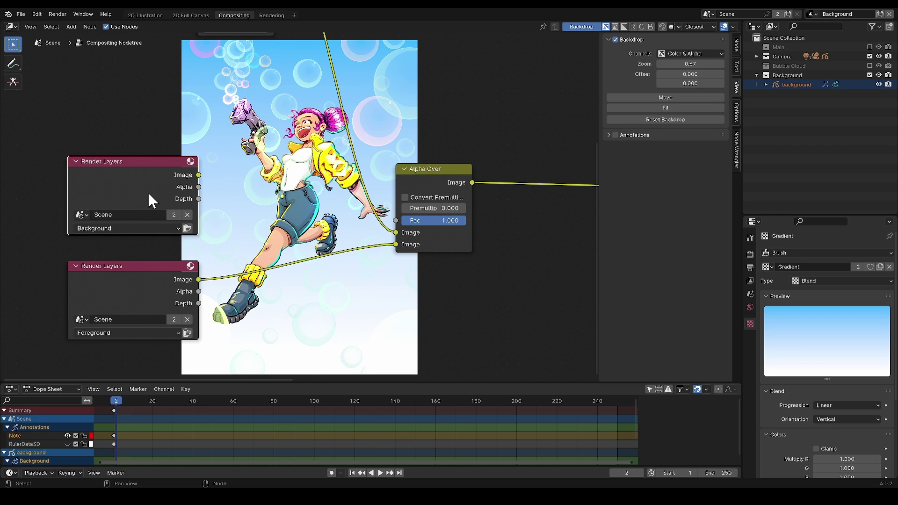
- Duplicate the Alpha Over node and place the copy between the Render Layers nodes and the original Alpha Over
left_click(433, 170)
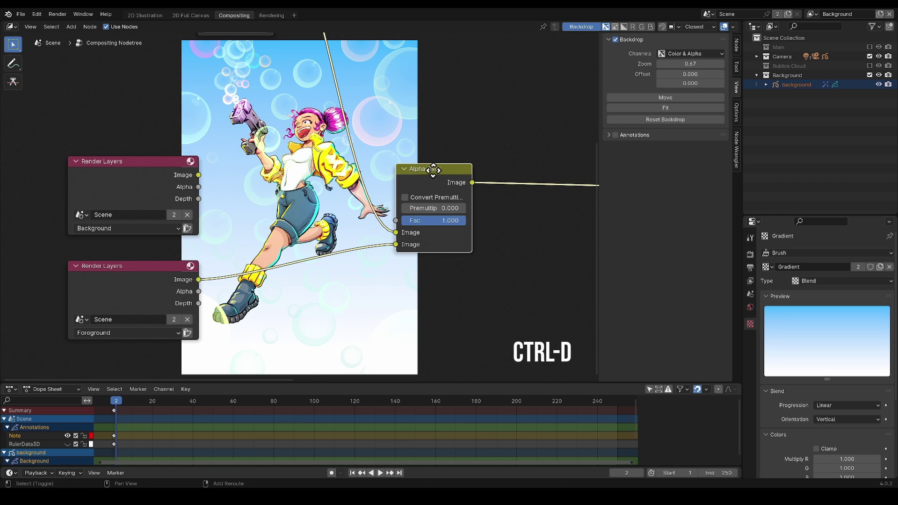
key("ctrl+d")
left_click(281, 157)
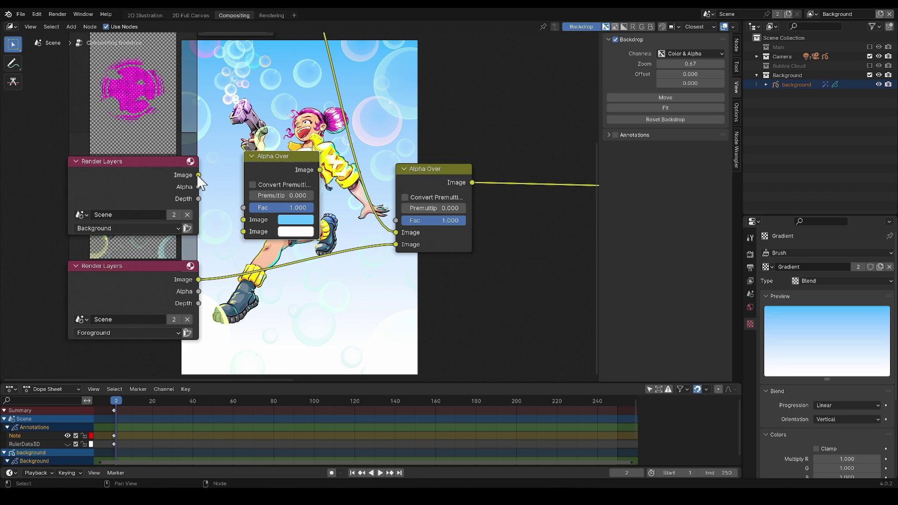
- Connect the Background and Foreground images to the new Alpha Over's first and second Image inputs, and its output to the original's second Image input
left_click_drag(199, 175, 253, 218)
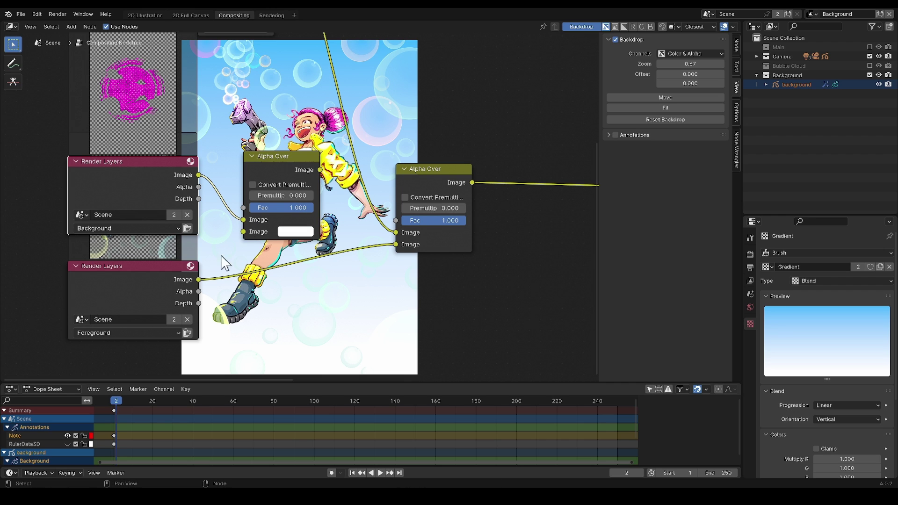
left_click_drag(198, 279, 253, 237)
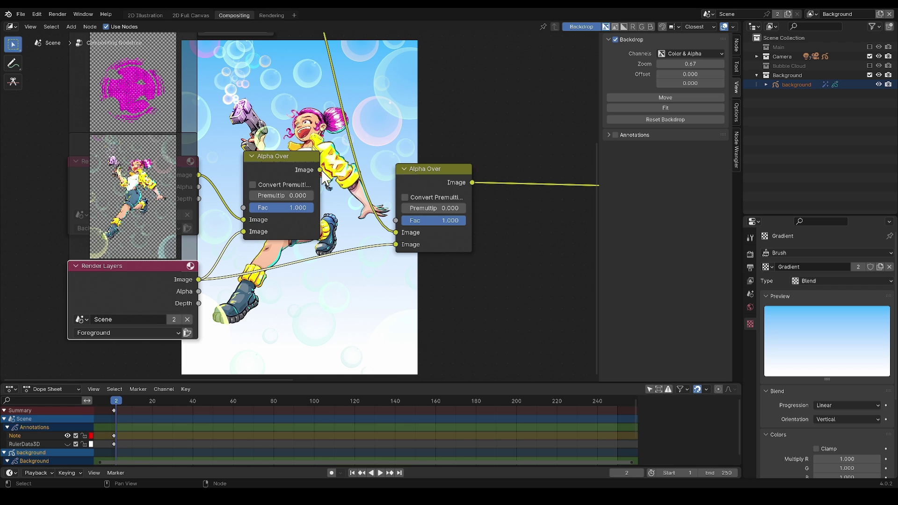
left_click_drag(320, 171, 406, 248)
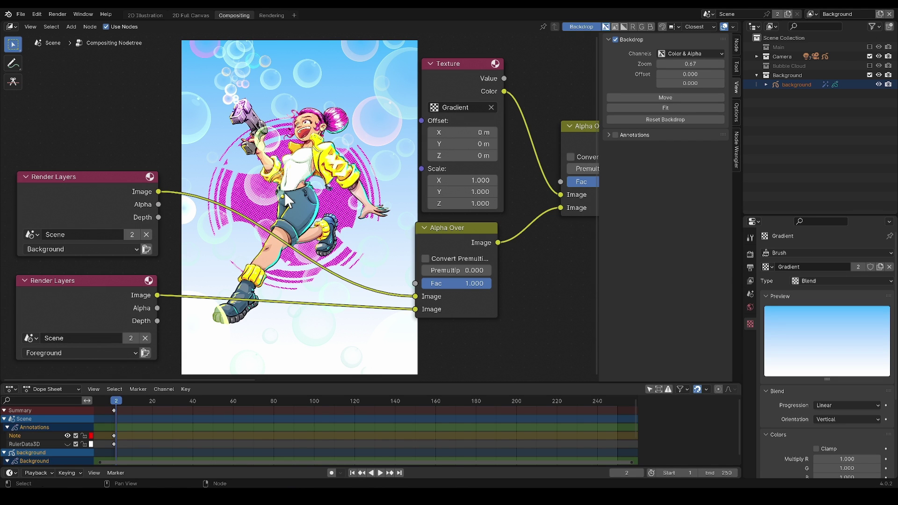
- Insert a Set Alpha node on the link between the Background Render Layers image and the Alpha Over
key("shift+a")
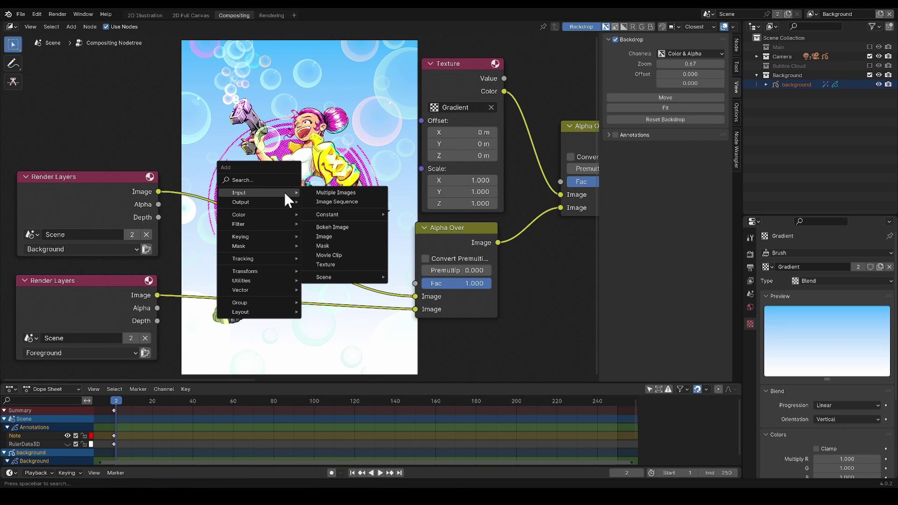
mouse_move(284, 215)
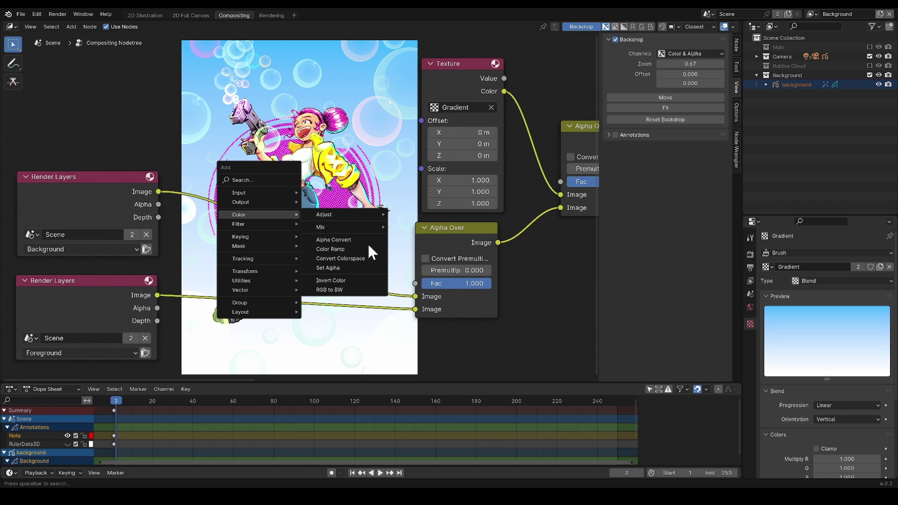
left_click(365, 264)
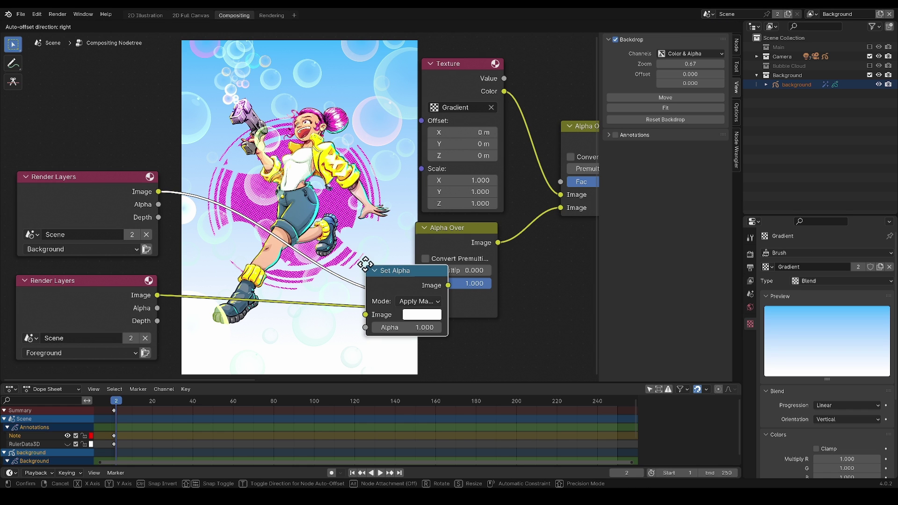
left_click(253, 218)
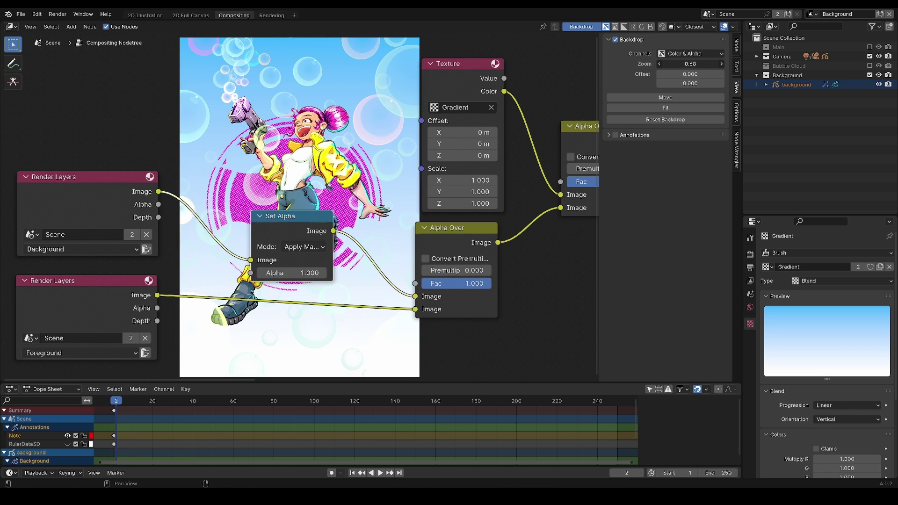
- Fade the Background layer by setting the Set Alpha node's alpha to 0.300, judging it on an enlarged backdrop
left_click_drag(684, 64, 718, 63)
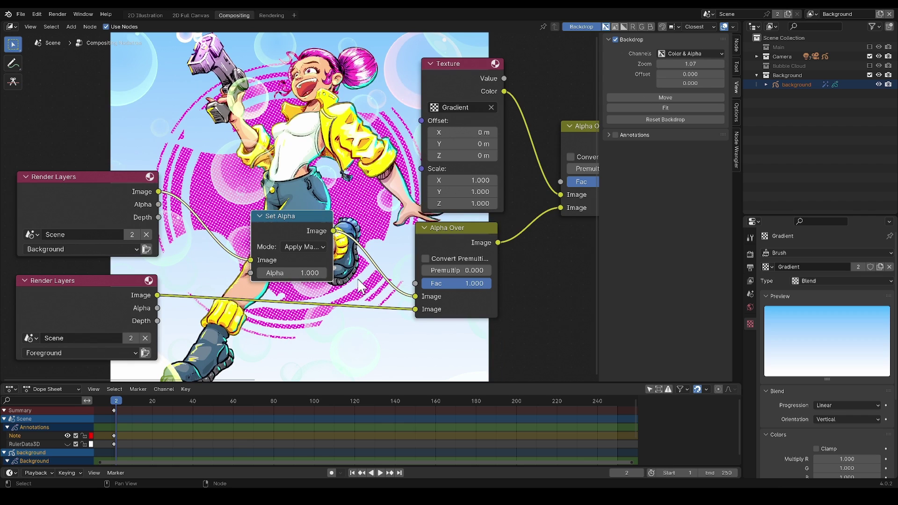
left_click(260, 272)
left_click(261, 273)
left_click(260, 272)
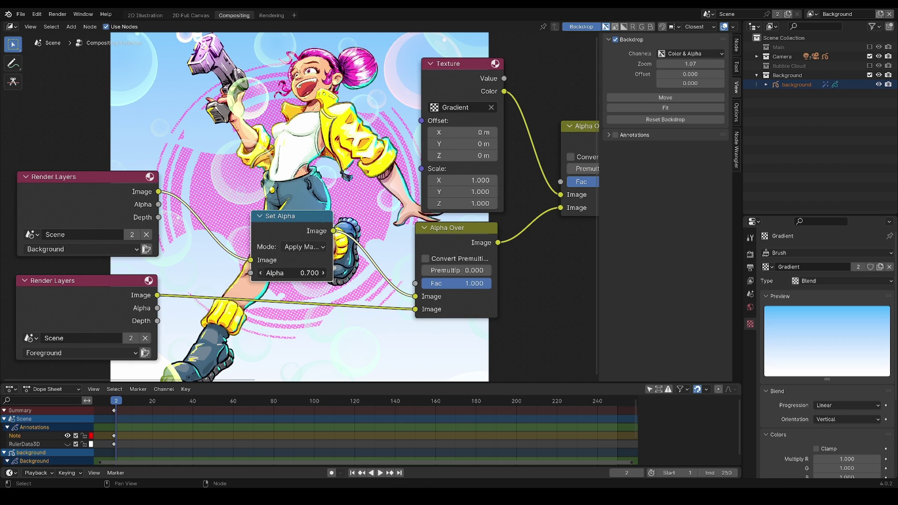
left_click(260, 273)
left_click(261, 273)
left_click(260, 272)
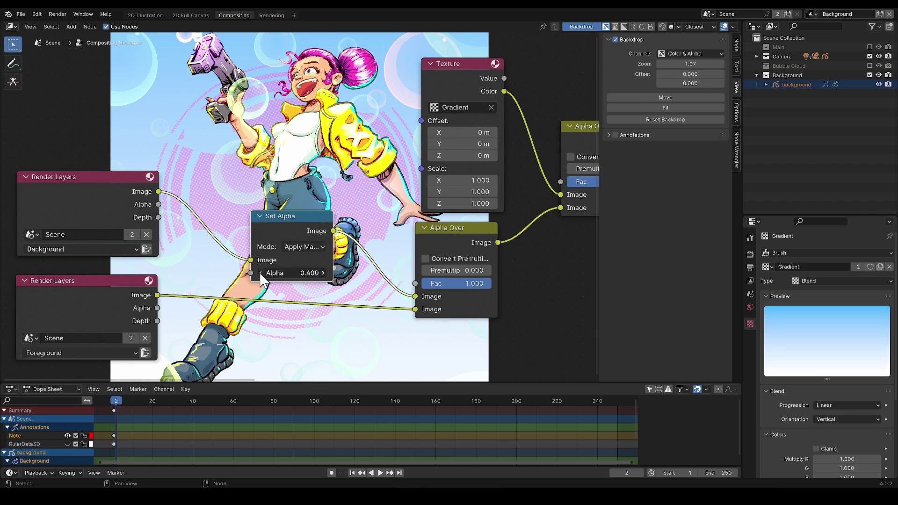
left_click(261, 273)
- Insert a Color Balance node on the link after the final Alpha Over node
scroll(516, 229, "down", 3)
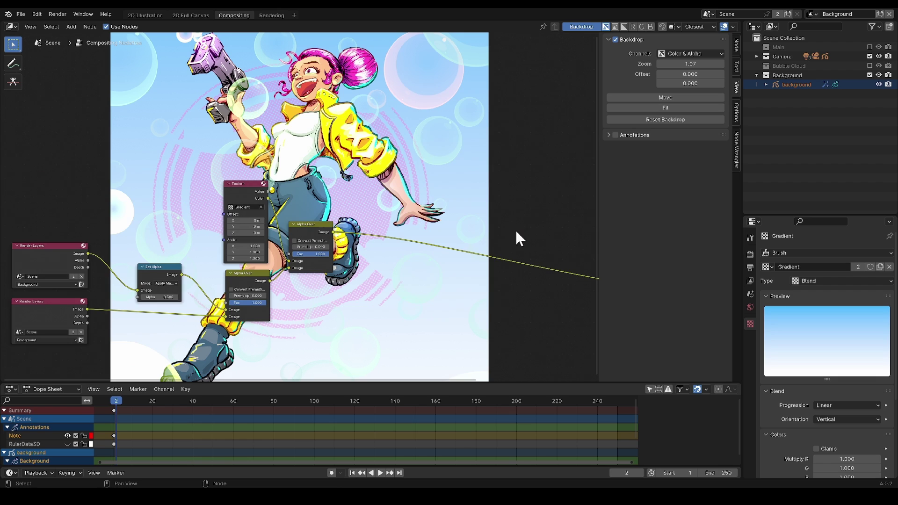
key("shift+a")
mouse_move(430, 192)
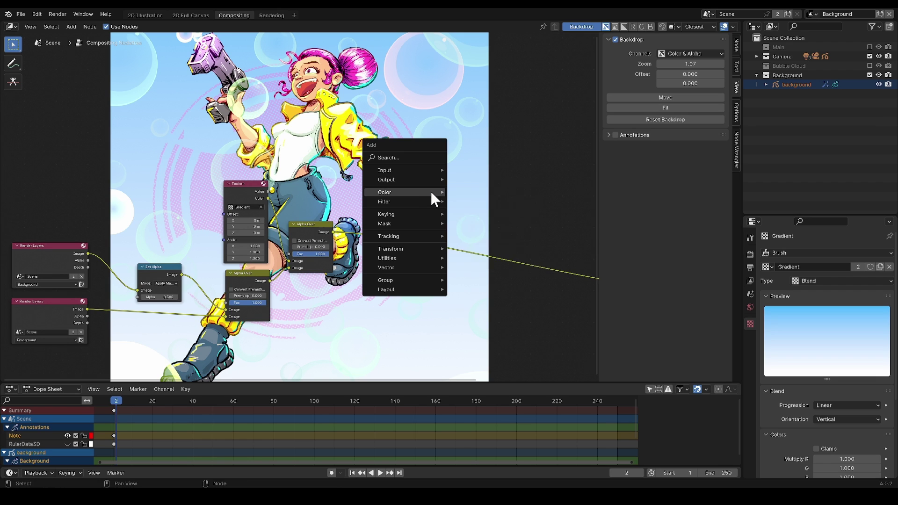
mouse_move(487, 190)
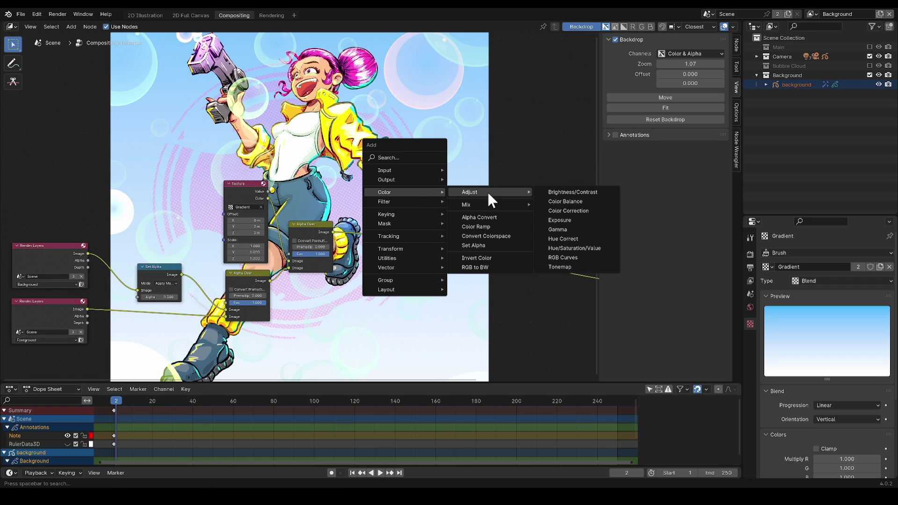
left_click(585, 200)
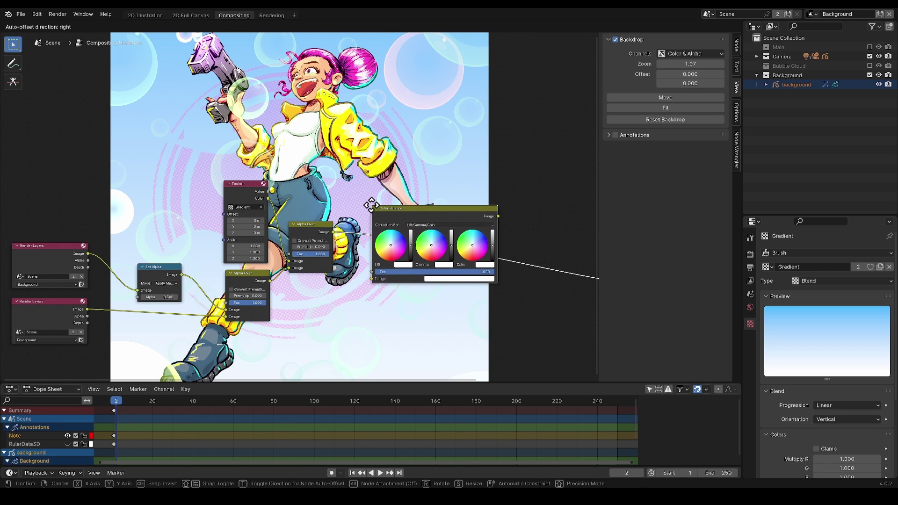
left_click(387, 205)
- In the Color Balance node, lower the lift value to 0.730 and the gain value to 0.920, and slightly raise gamma
scroll(433, 215, "up", 2)
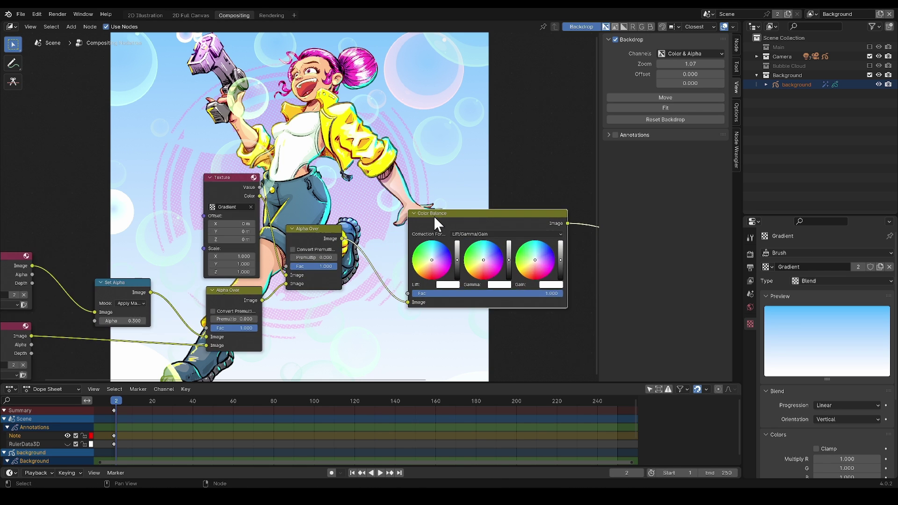
middle_click_drag(557, 311, 289, 287)
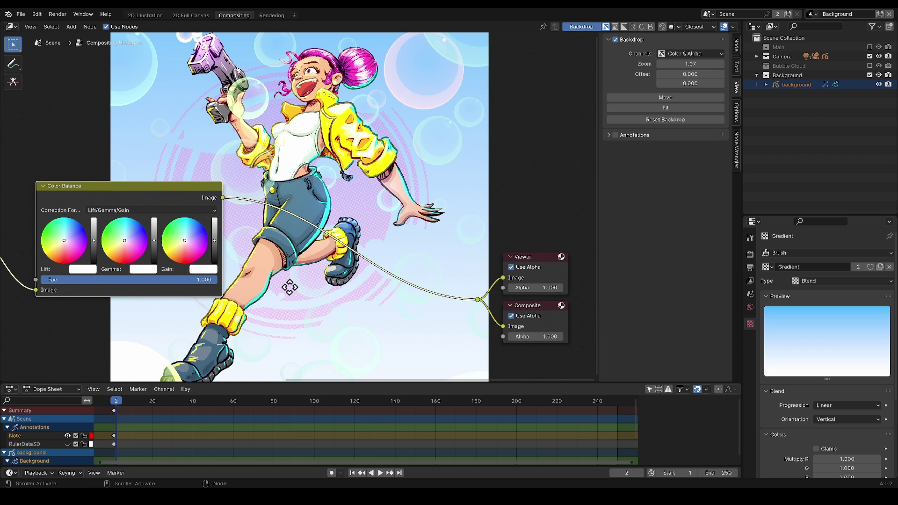
middle_click_drag(290, 287, 543, 320)
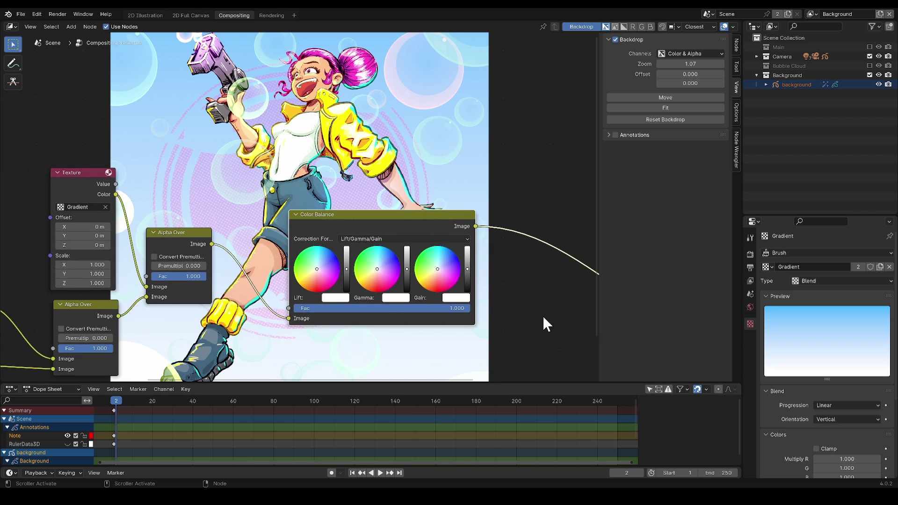
scroll(542, 322, "up", 2)
middle_click_drag(458, 286, 478, 283)
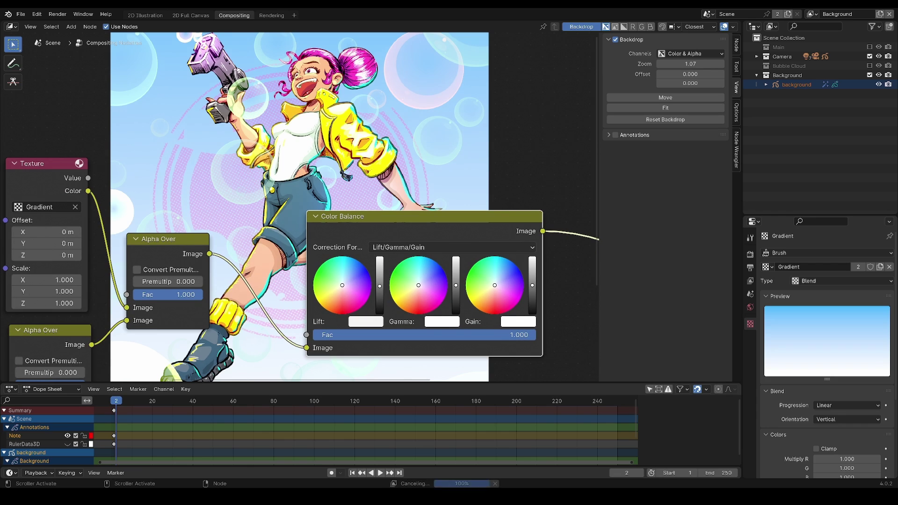
left_click_drag(380, 287, 379, 293)
left_click_drag(531, 285, 532, 287)
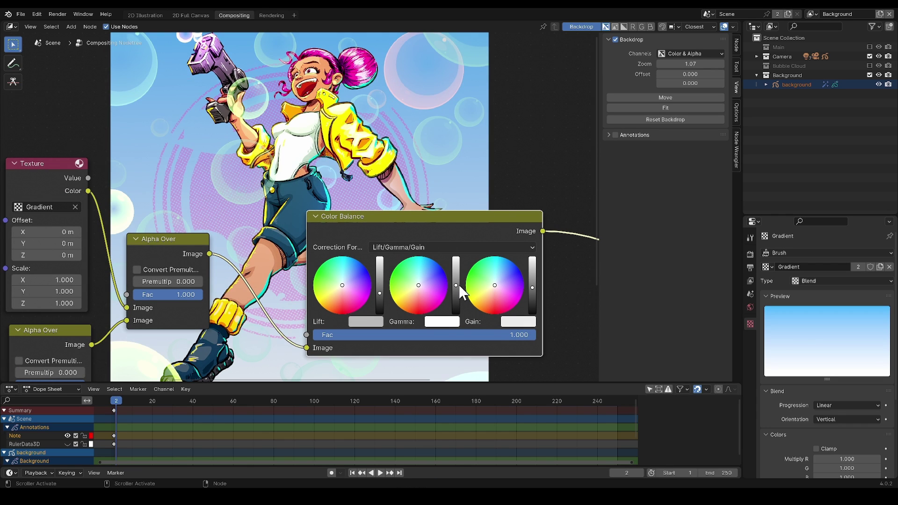
left_click_drag(457, 284, 456, 282)
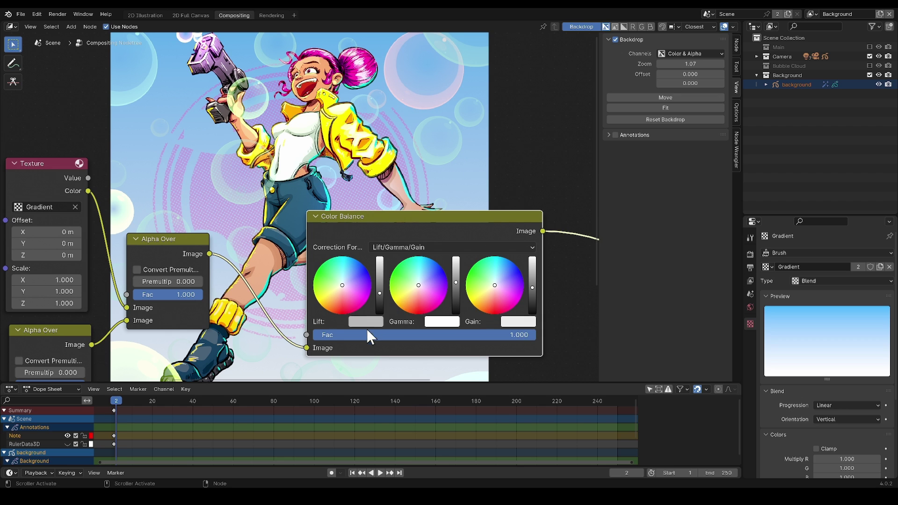
- Tint the lift blue (hue 0.602, saturation 0.358), the gain pale yellow (hue 0.133, saturation 0.125), and shift gamma slightly, with Fac at 1.000
left_click(366, 321)
left_click(418, 184)
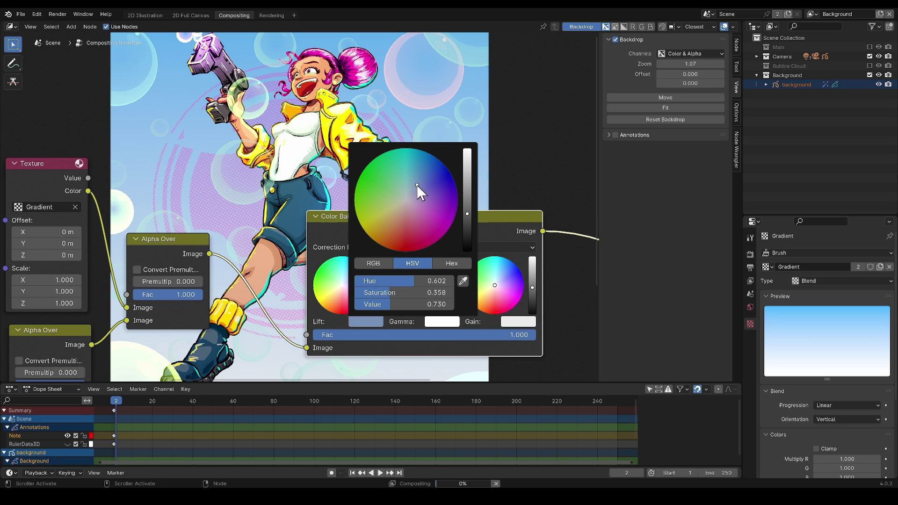
left_click(518, 322)
left_click(551, 206)
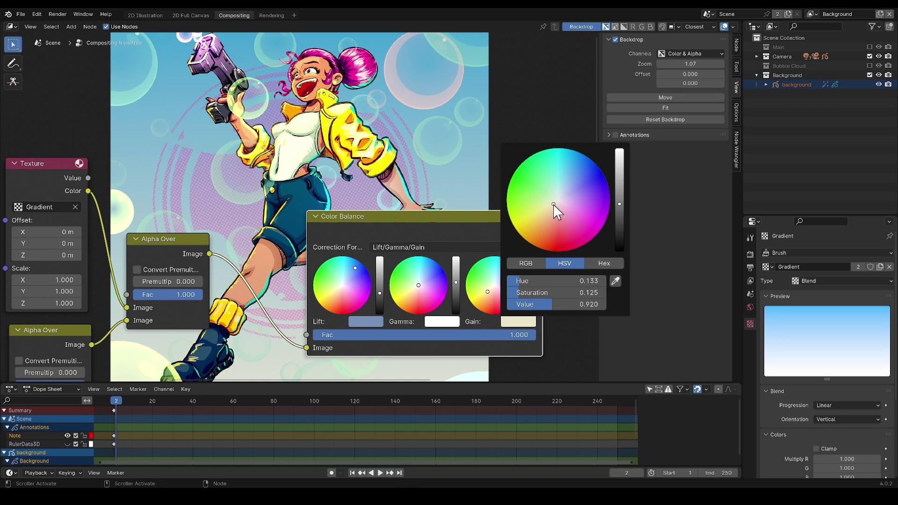
left_click(422, 289)
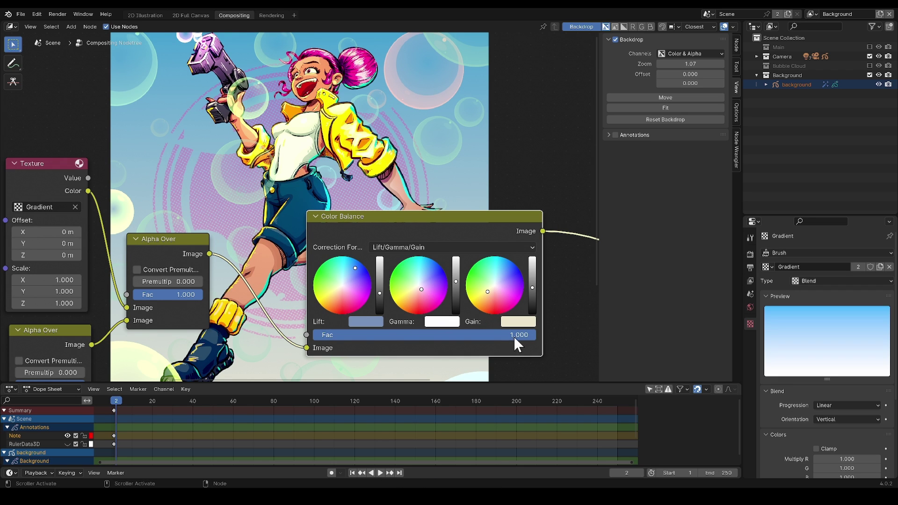
mouse_move(520, 333)
left_mouse_down()
mouse_move(334, 334)
mouse_move(537, 335)
left_mouse_up()
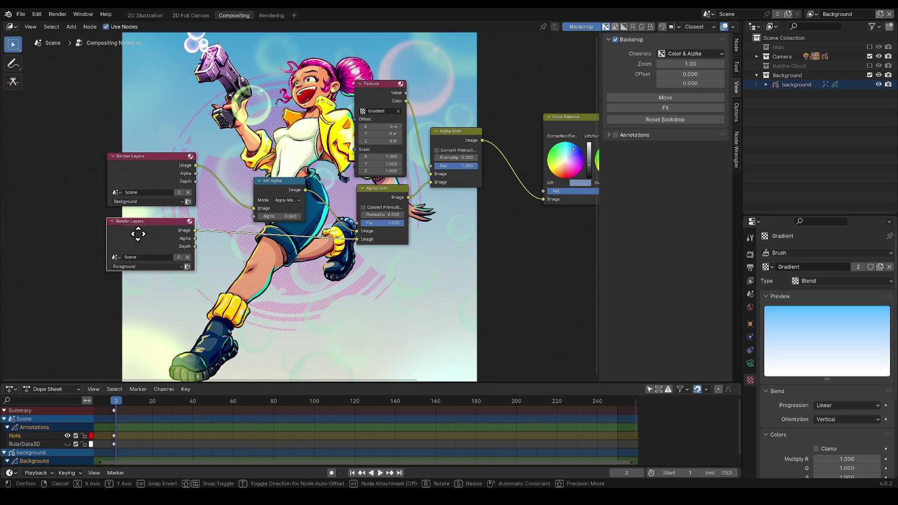
- Move the Foreground Render Layers node farther away and try a Glare node set to Fog Glow on its image link
left_click(74, 287)
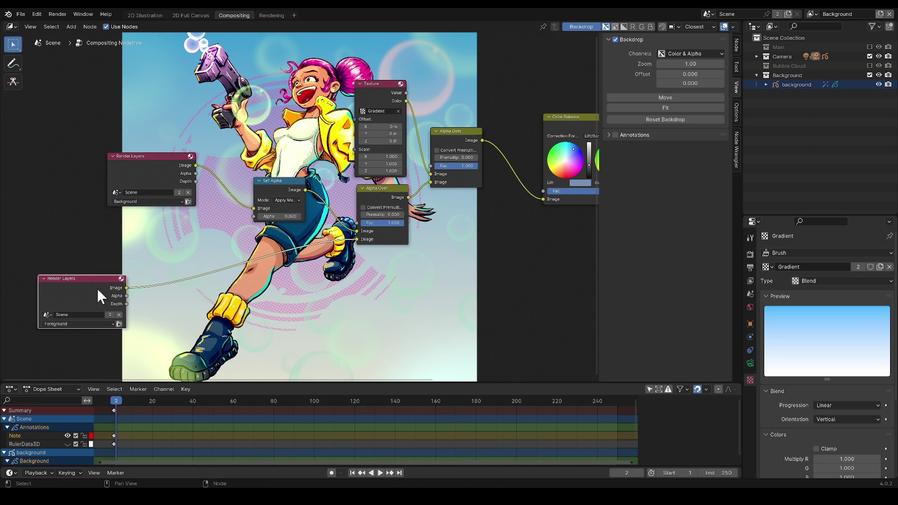
key("shift+a")
mouse_move(193, 285)
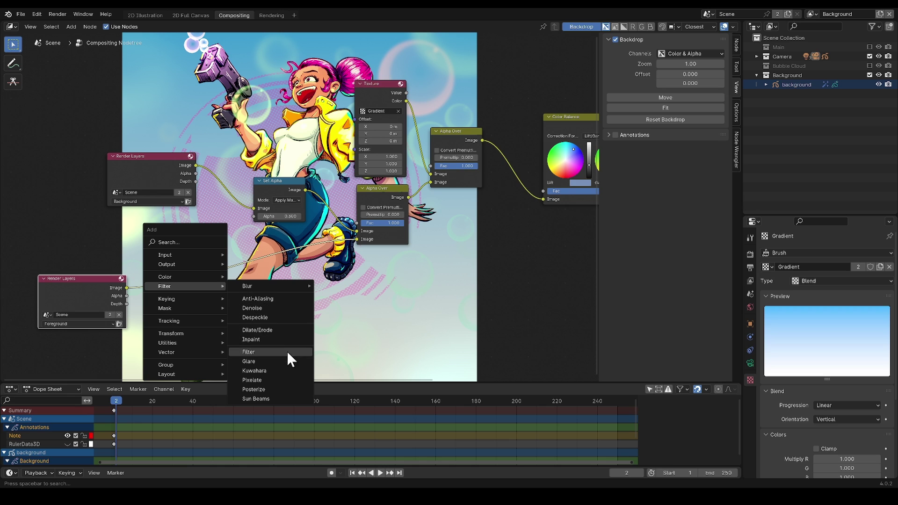
left_click(279, 361)
left_click(257, 284)
left_click(274, 309)
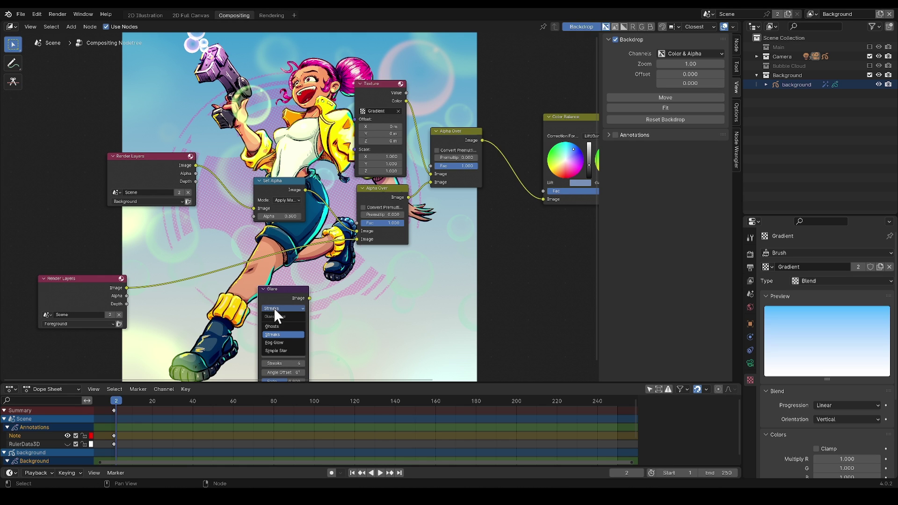
left_click(283, 342)
left_click_drag(282, 290, 231, 263)
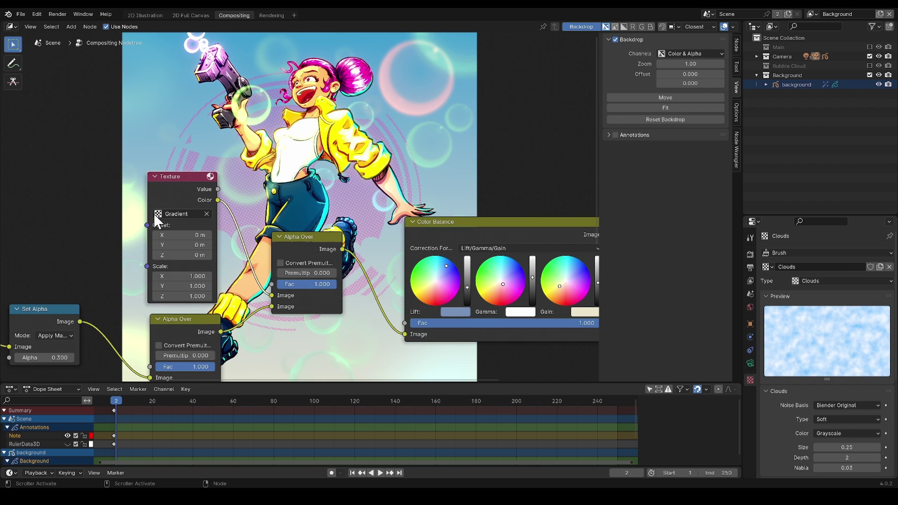
- Try replacing the gradient background with the Clouds texture, and with a solid colour on the final Alpha Over's first Image input
left_click(157, 214)
left_click(171, 230)
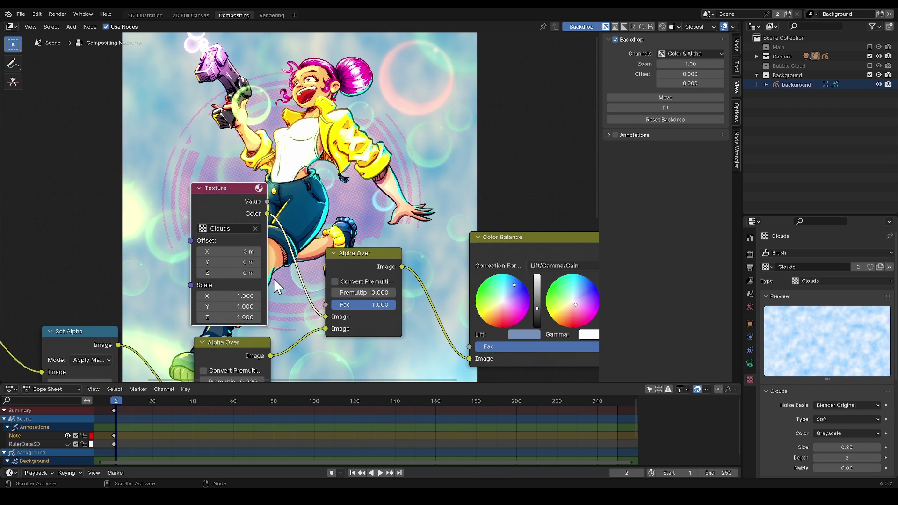
left_click(326, 323)
left_click_drag(326, 316, 328, 317)
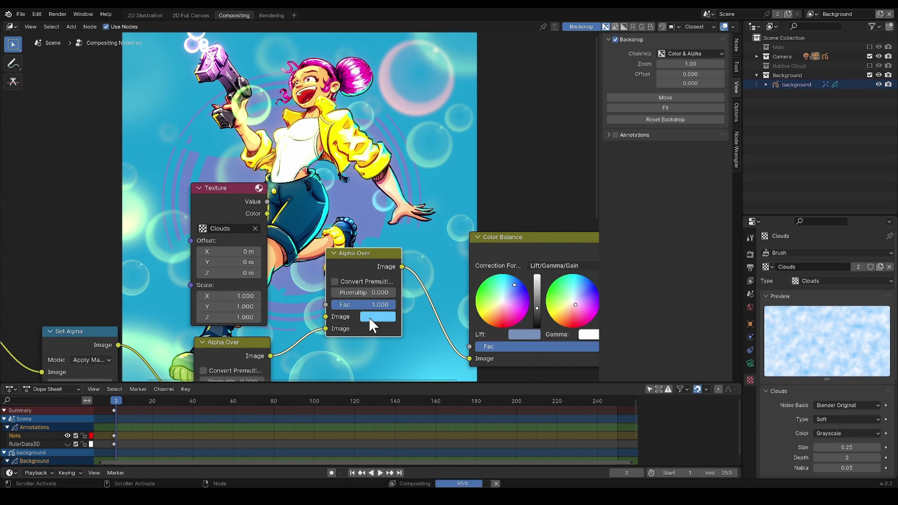
left_click(369, 317)
left_click_drag(423, 166, 393, 211)
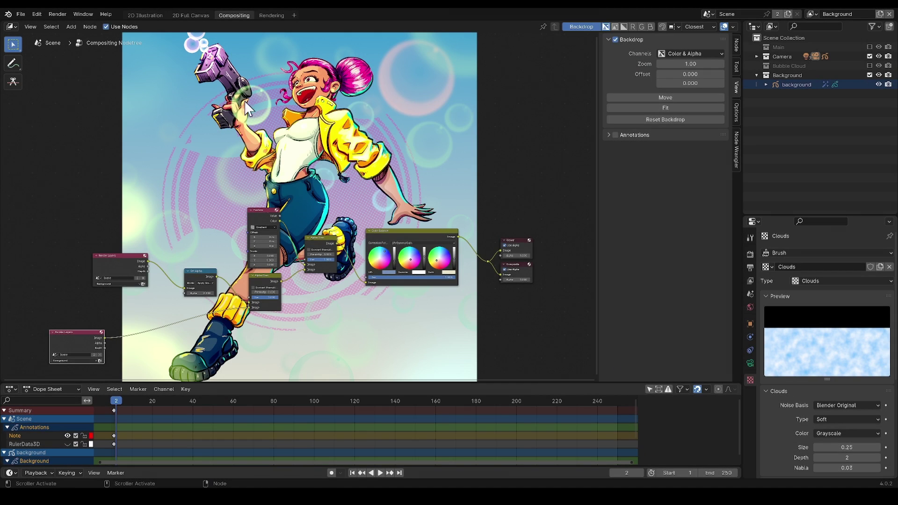
- Display the Render Result image in the Rendering workspace's image editor
left_click(274, 16)
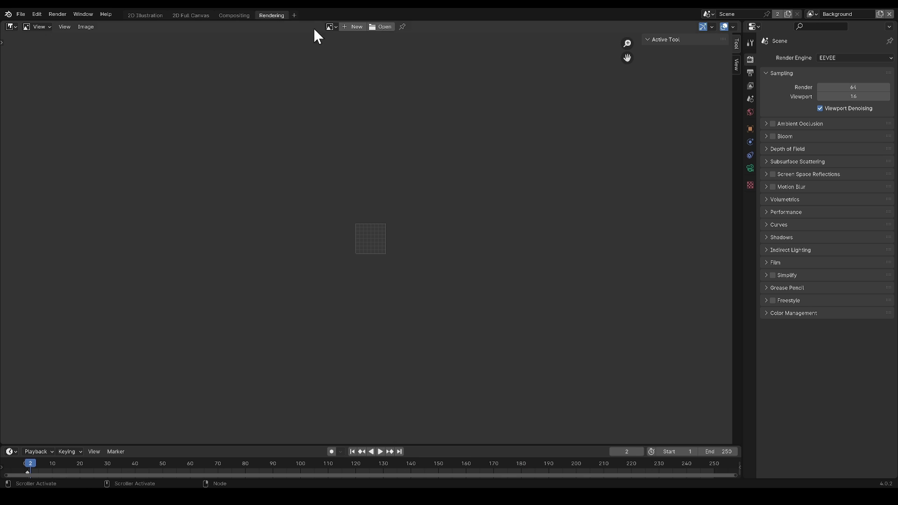
left_click(330, 27)
scroll(371, 90, "down", 10)
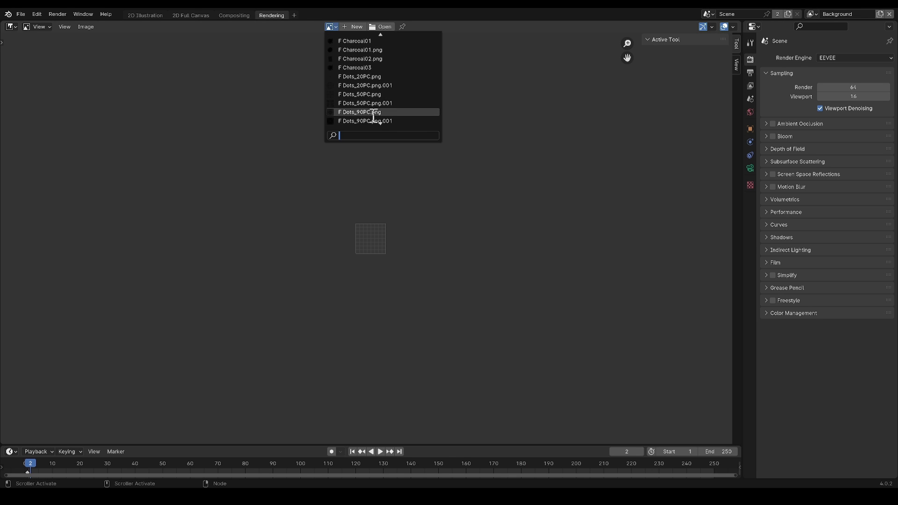
scroll(374, 123, "down", 2)
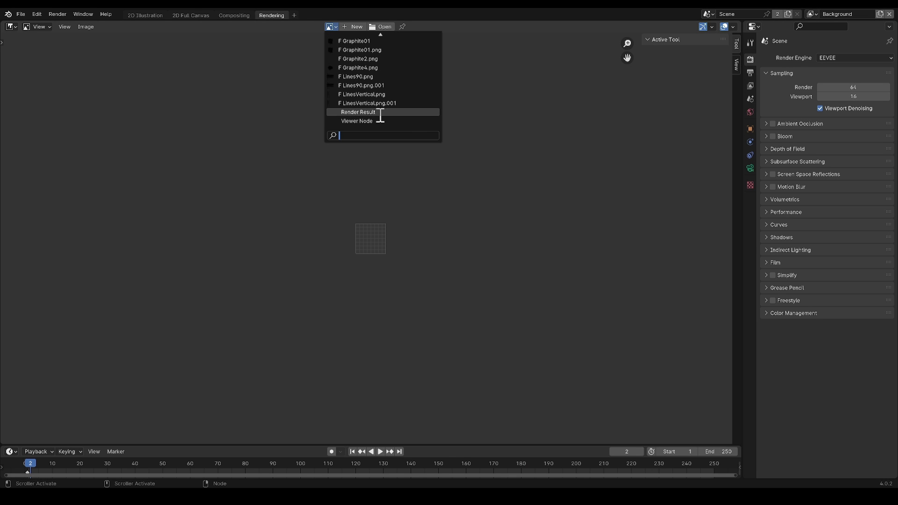
left_click(377, 112)
- Save the rendered image as BubbleGun_Girl.png in the Renders folder, in 8-bit RGBA PNG format
left_click(88, 26)
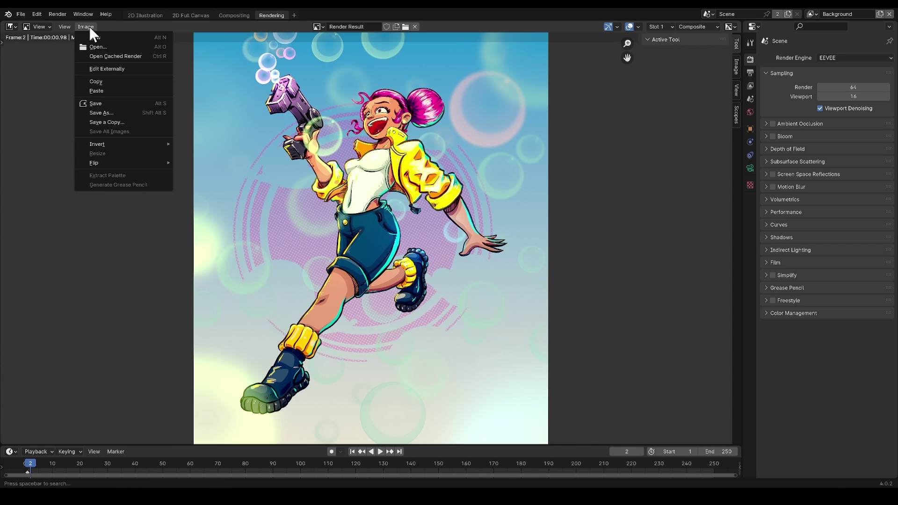
left_click(129, 113)
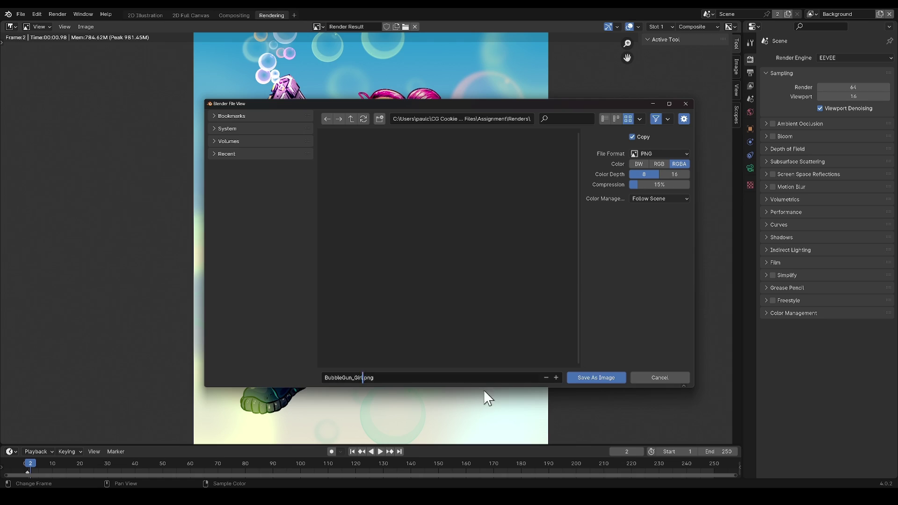
left_click(596, 378)
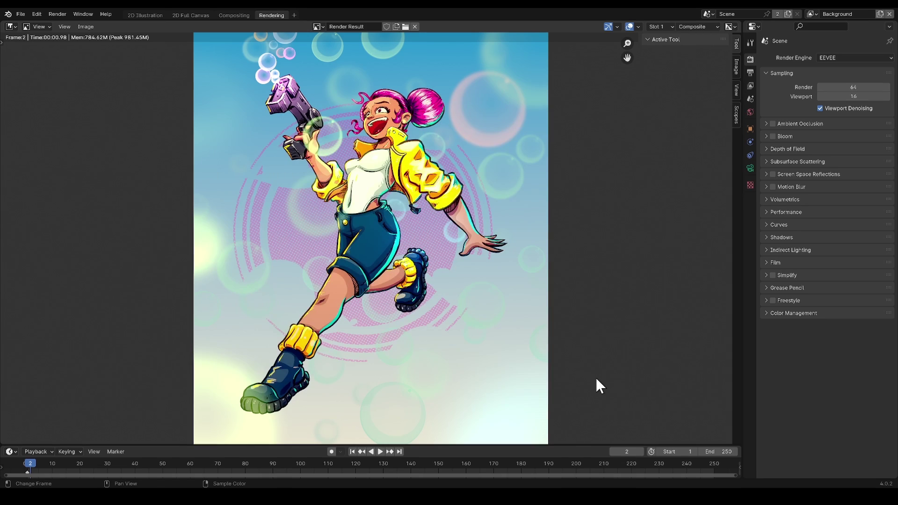